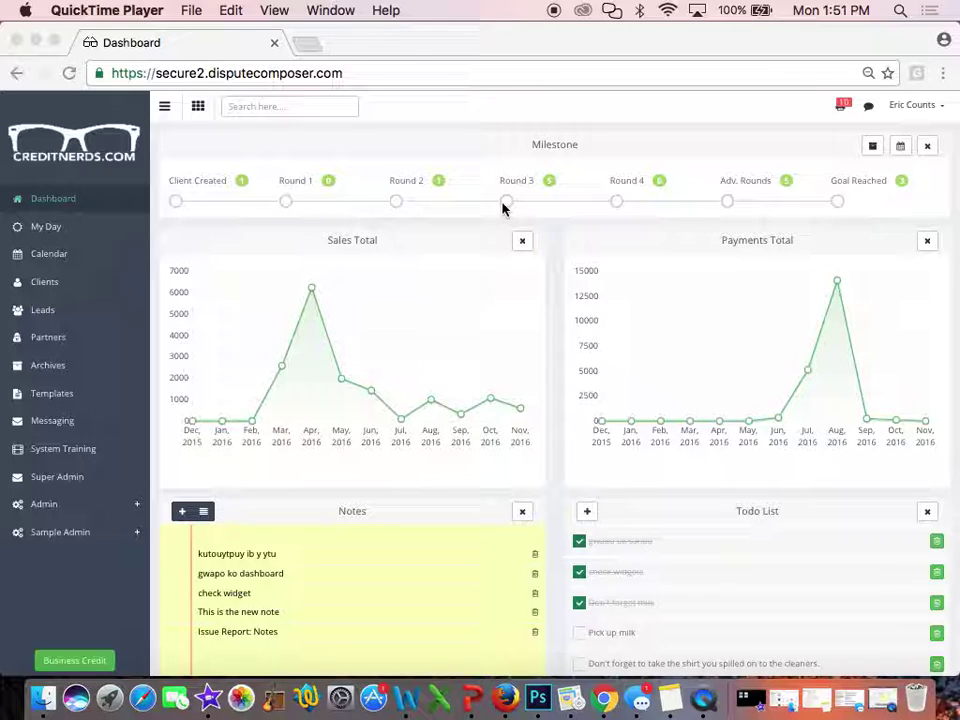
Switch to the browser, go to the Calendar page and bring up Manage Quick Events
click(45, 253)
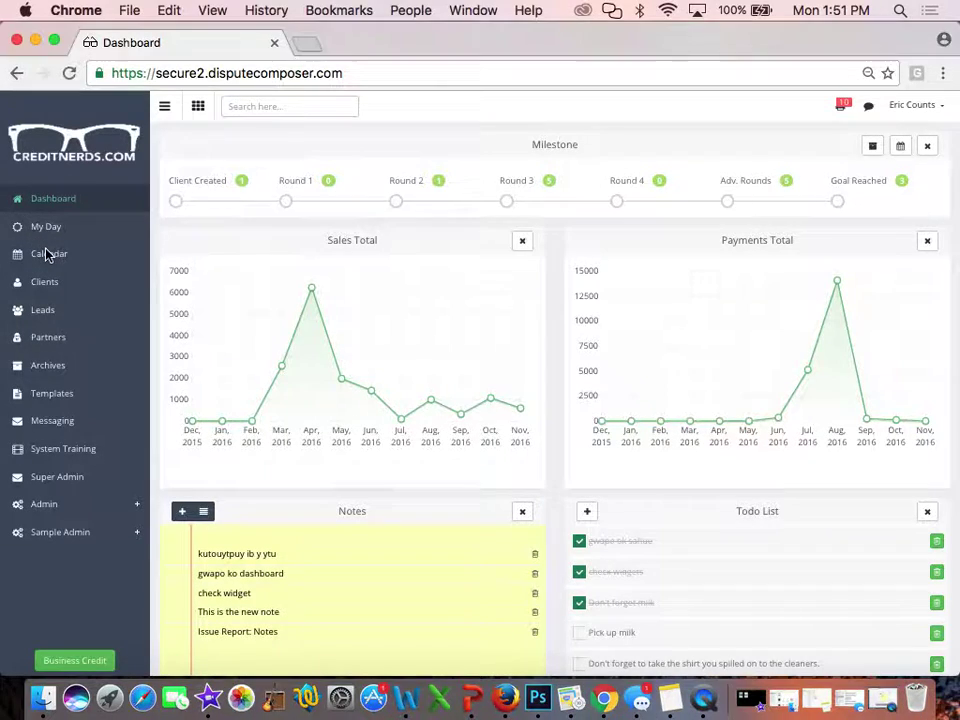
click(45, 253)
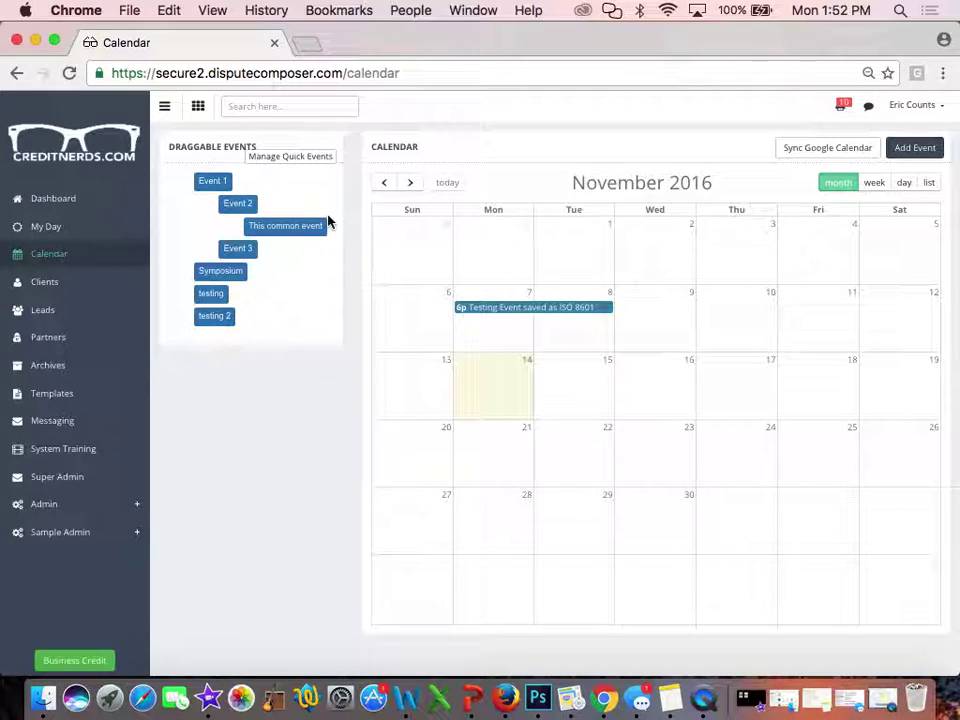
click(309, 159)
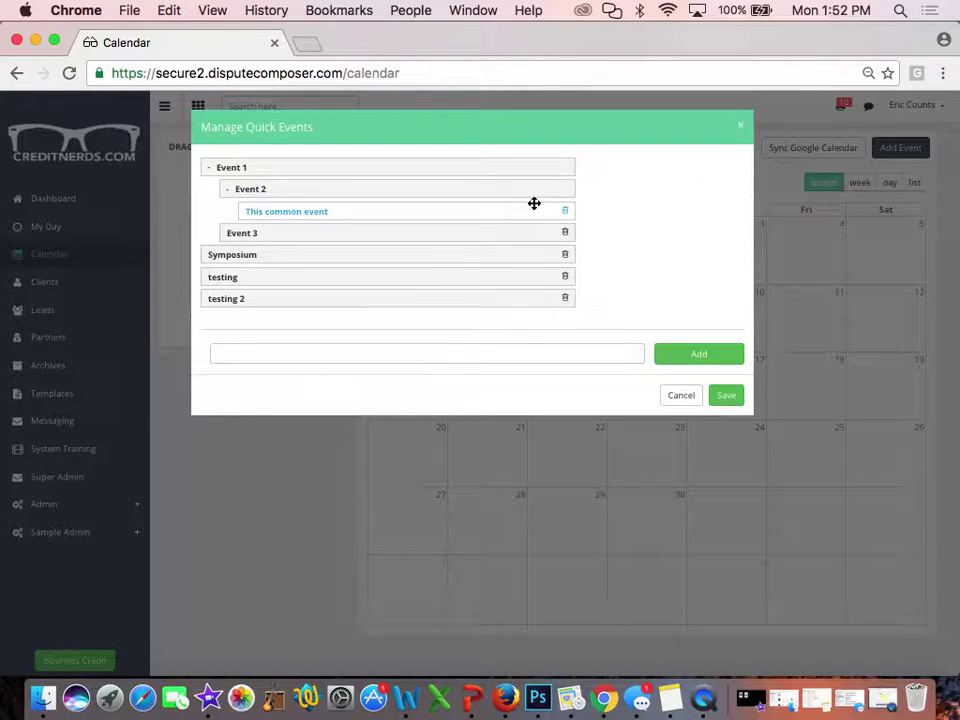
Move the testing quick event under Symposium and save the new order
drag(216, 276, 275, 300)
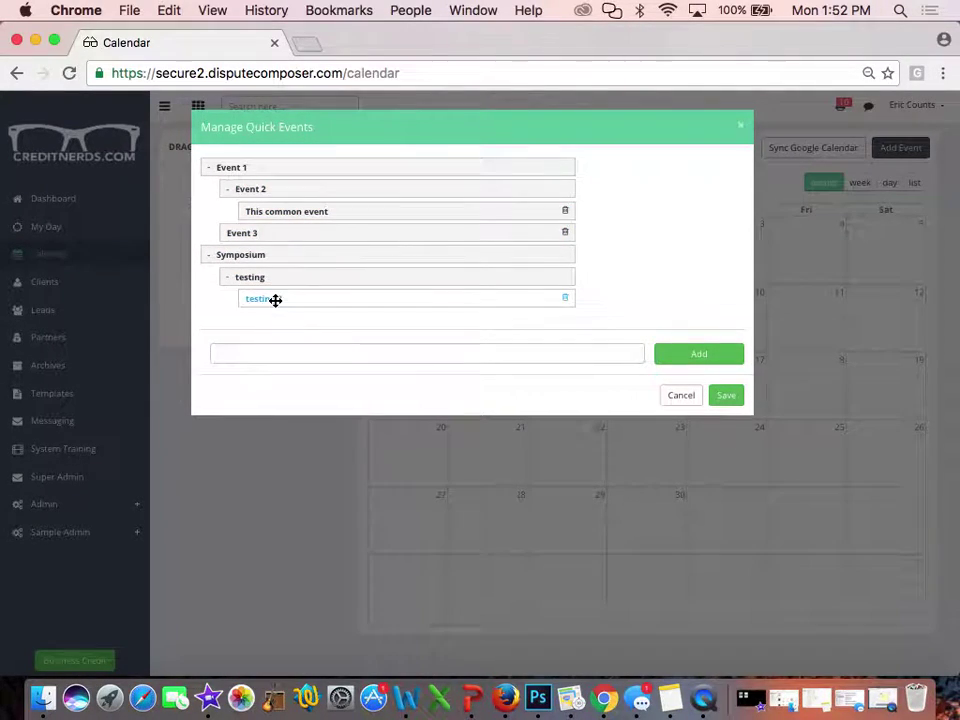
click(723, 396)
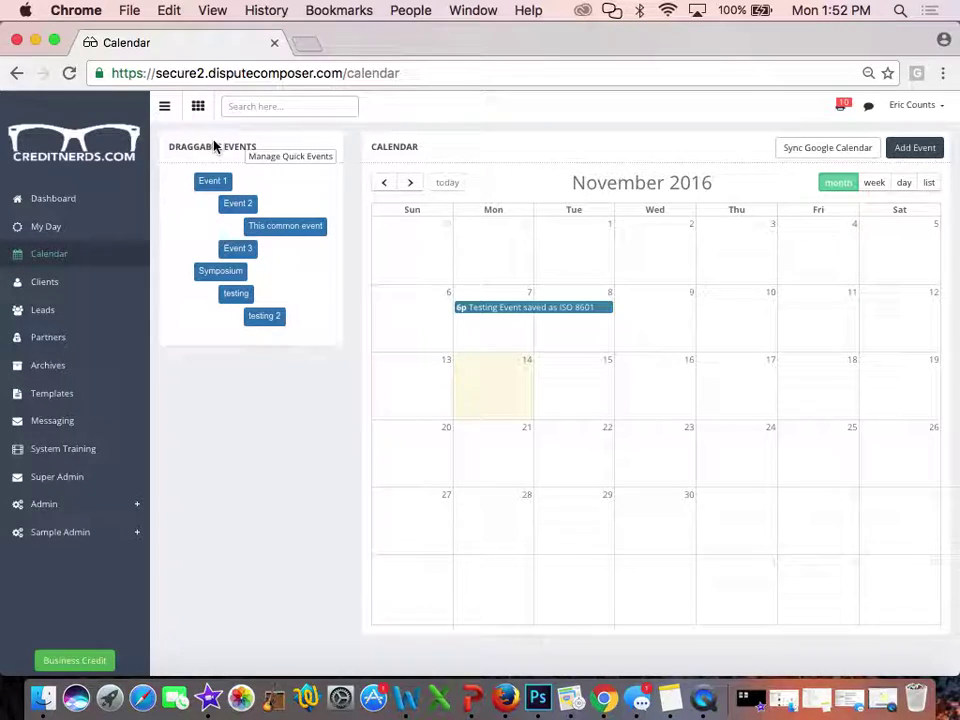
drag(214, 181, 740, 324)
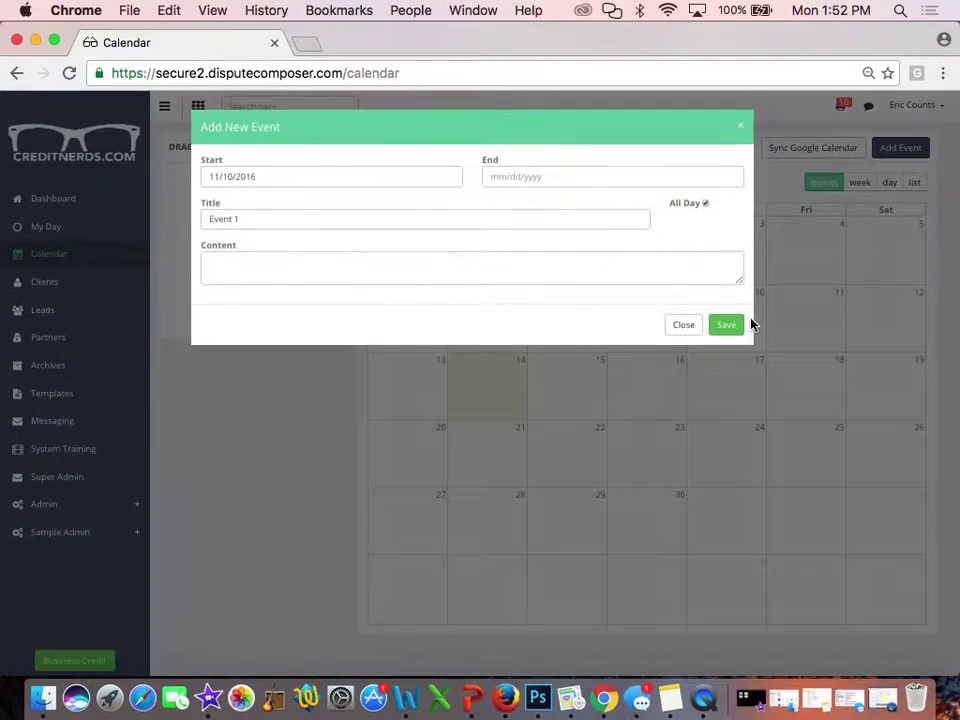
click(506, 178)
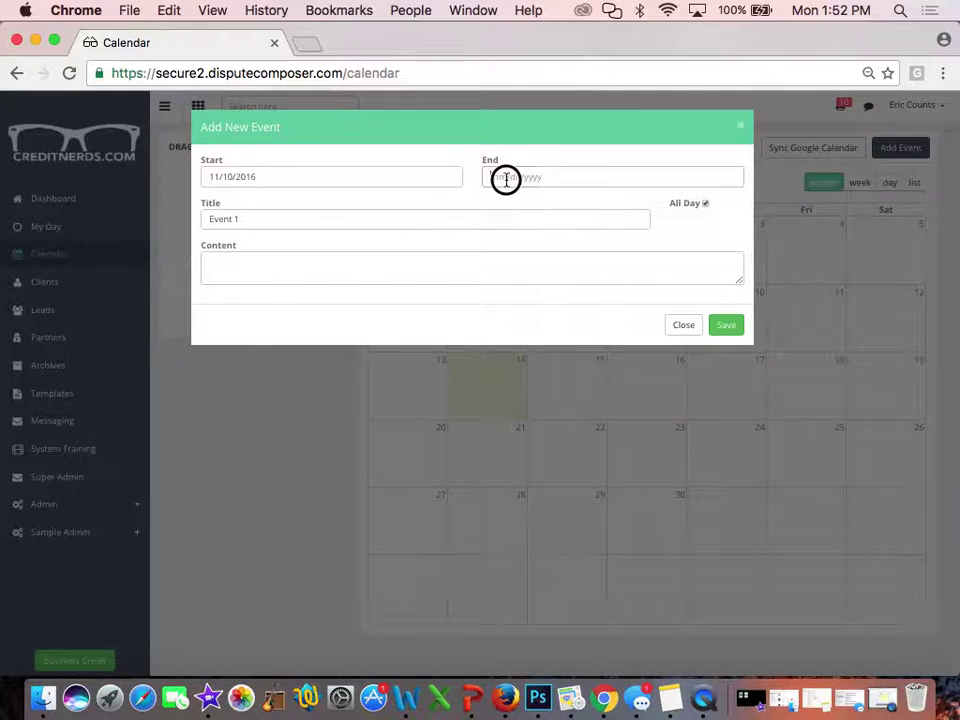
click(705, 205)
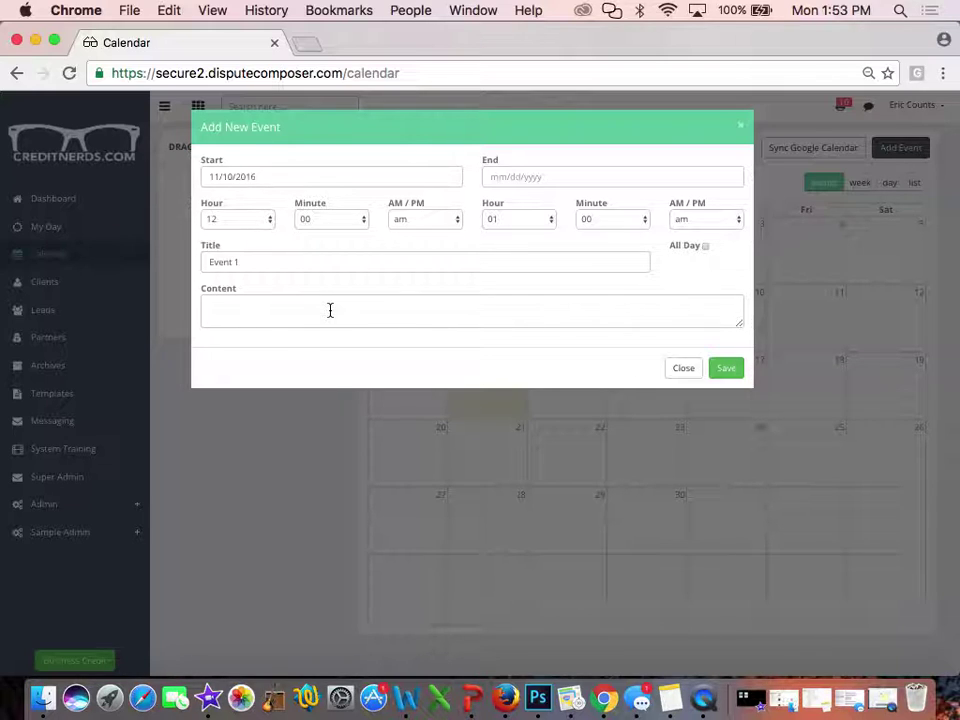
click(681, 368)
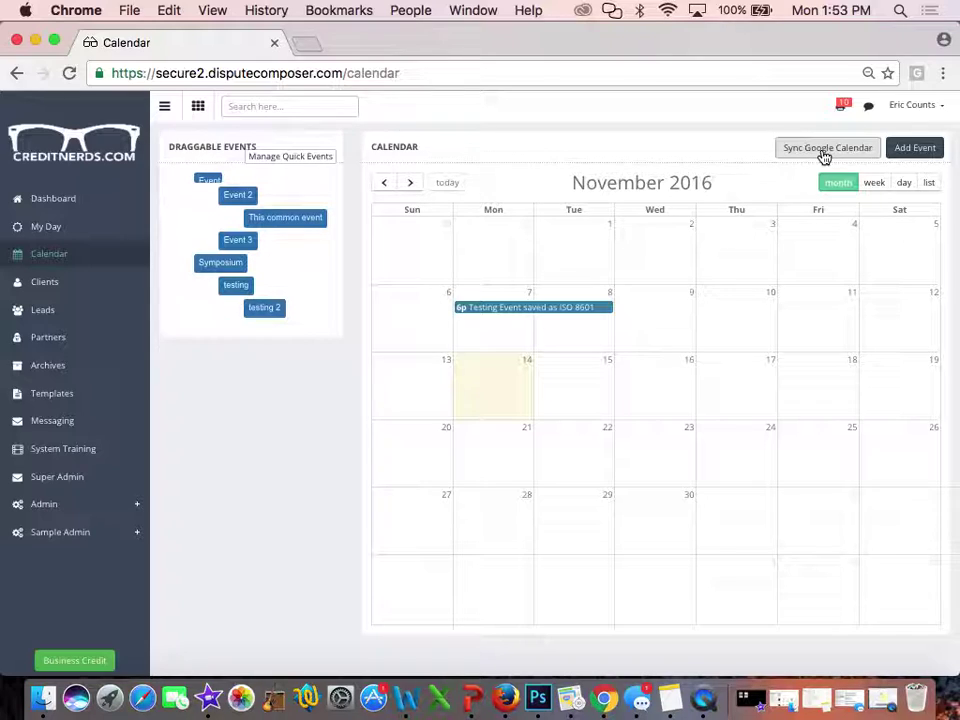
Start Google Calendar sync and sign in with the suggested Google account and its password
click(824, 157)
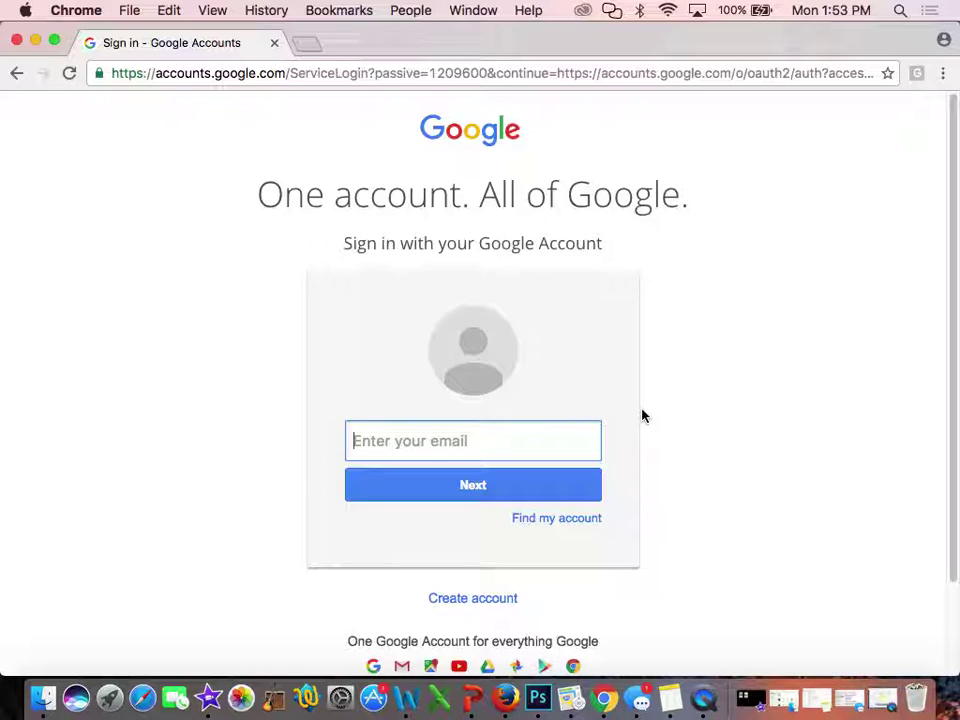
click(553, 477)
click(468, 490)
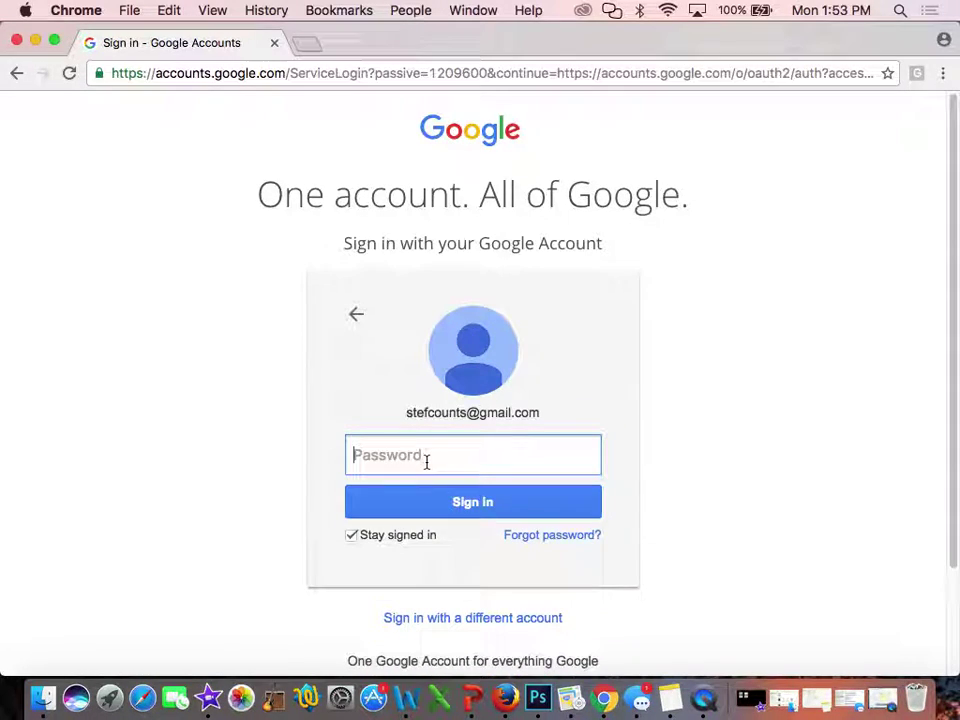
text(*******)
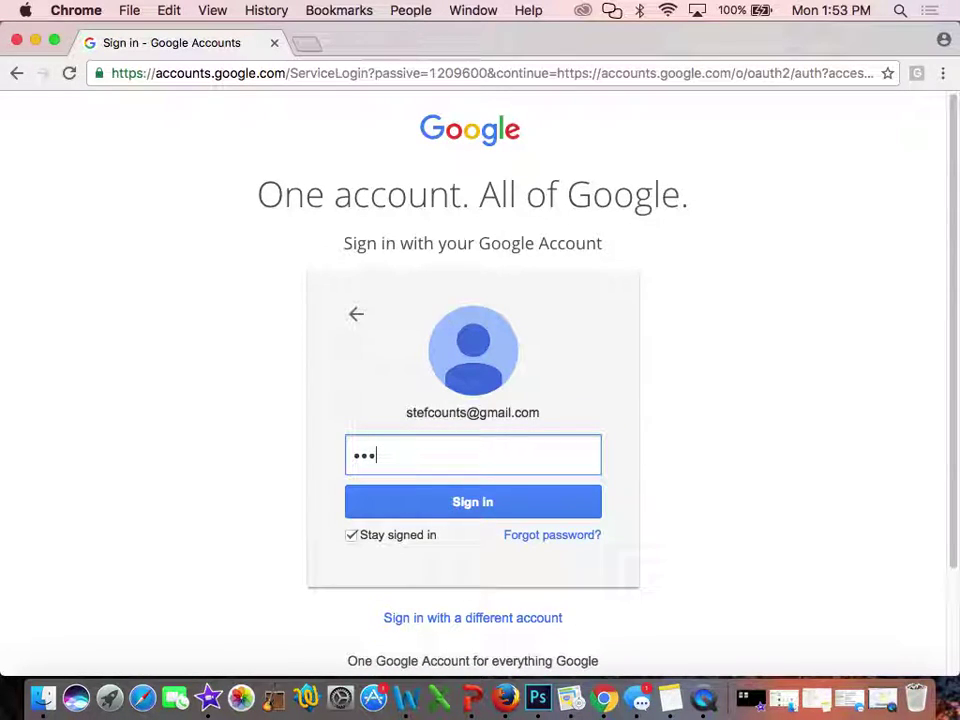
text(*)
click(495, 507)
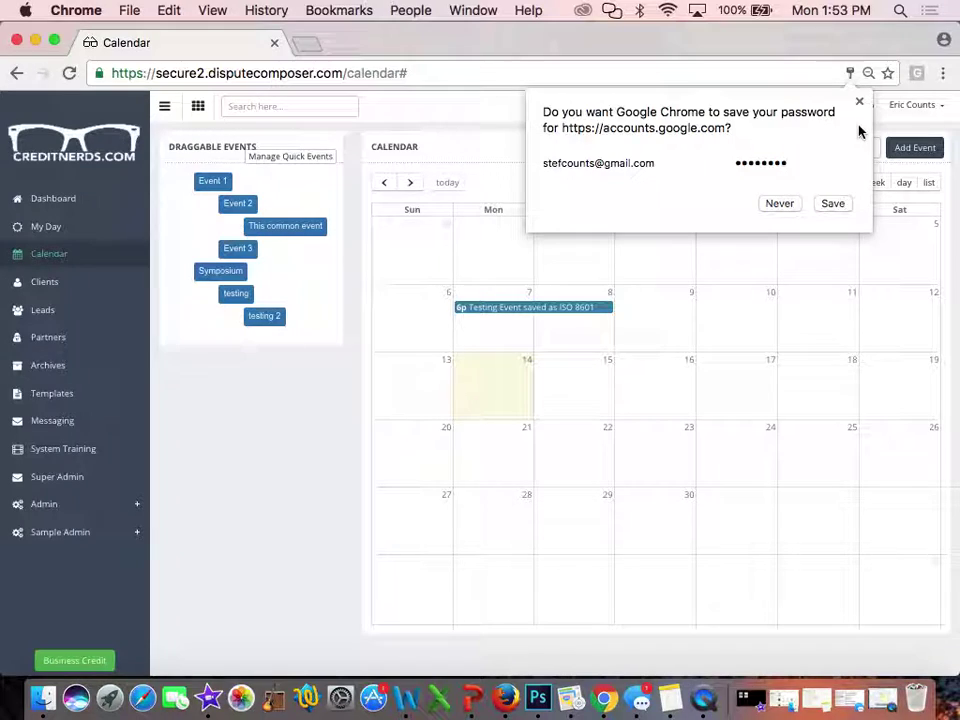
Let Chrome save the Google password, then begin adding a new calendar event
click(830, 203)
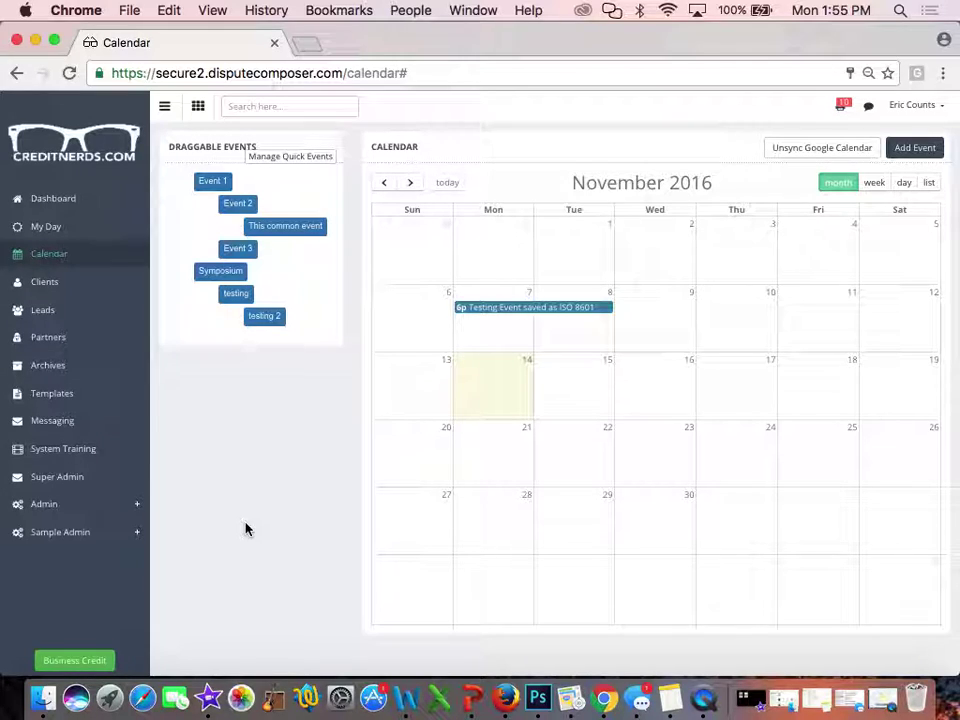
click(933, 151)
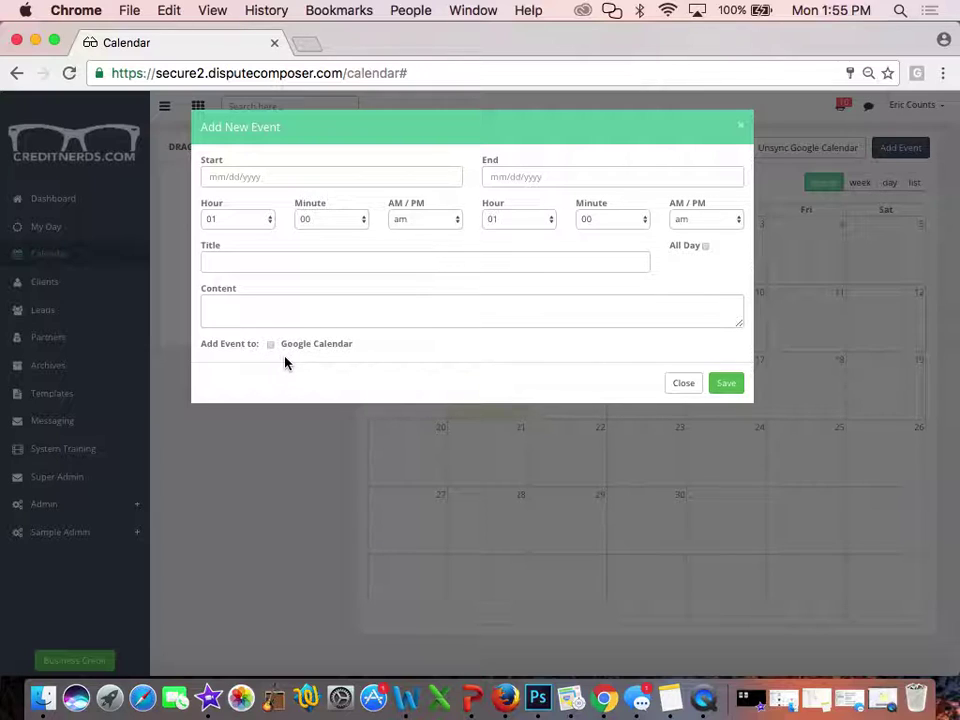
click(686, 384)
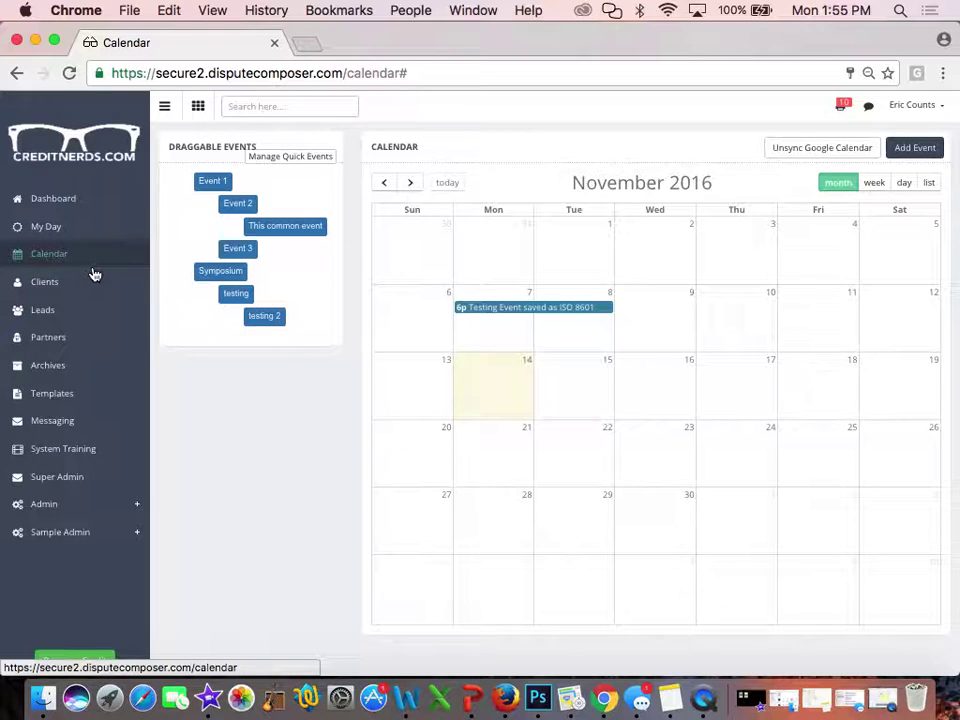
Collapse and re-expand the sidebar, then go to the All Leads list
click(165, 106)
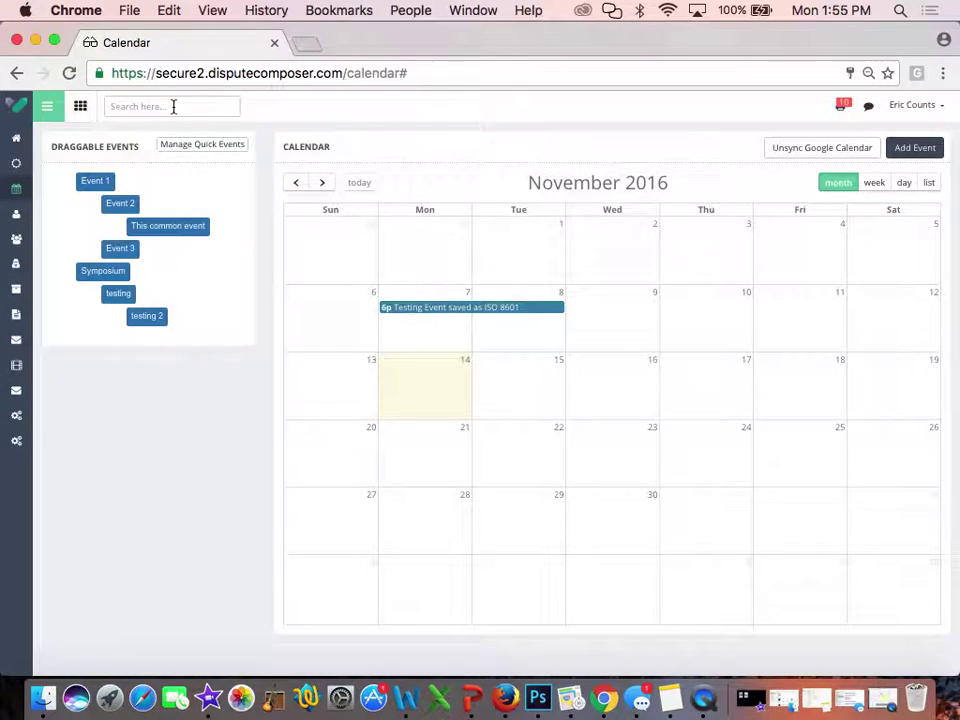
click(44, 117)
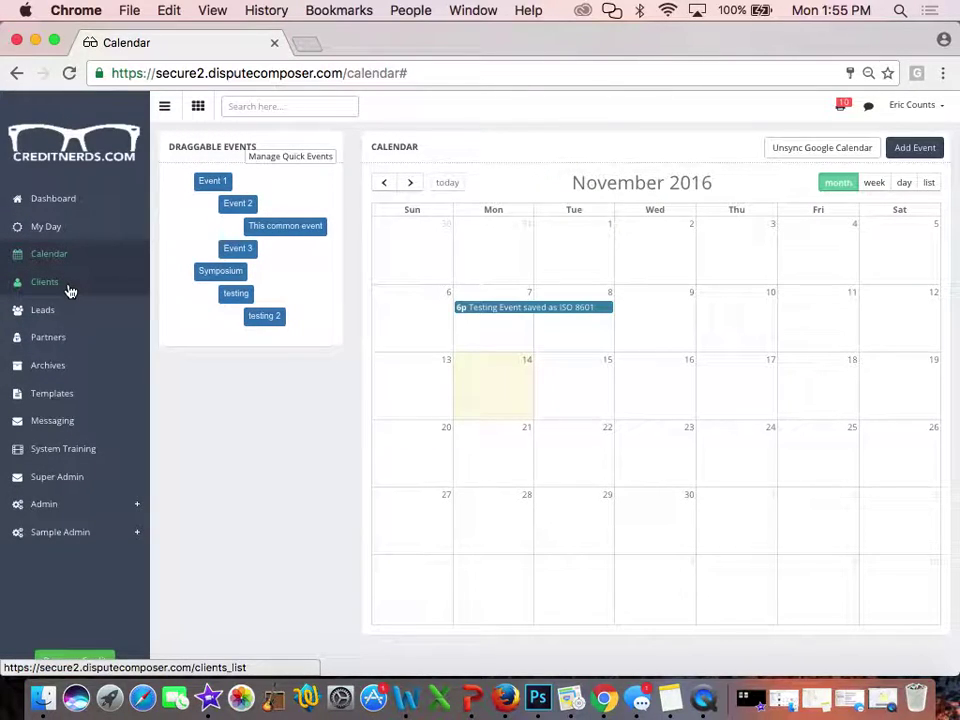
click(52, 310)
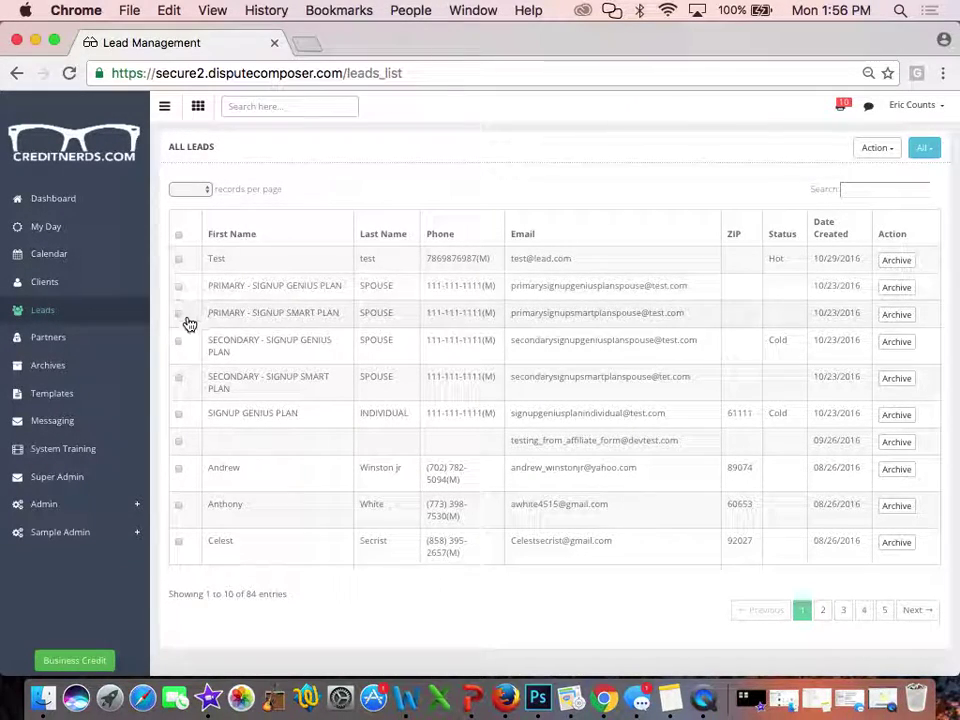
Show all leads on one page and scroll through the full list
click(206, 191)
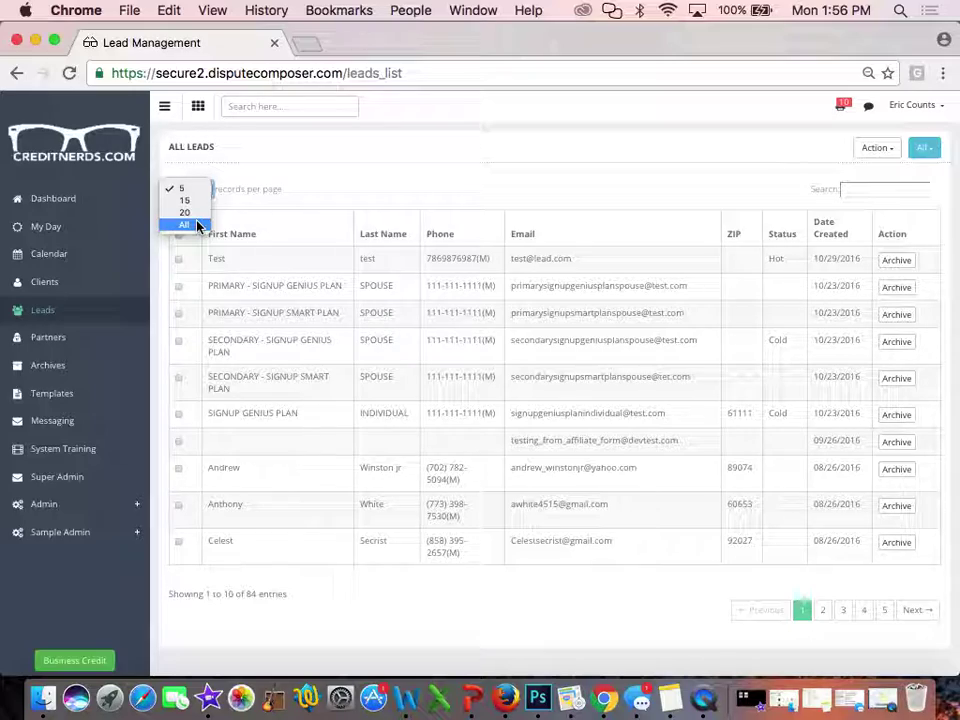
click(197, 225)
scroll(197, 228, down, 1)
scroll(197, 228, down, 20)
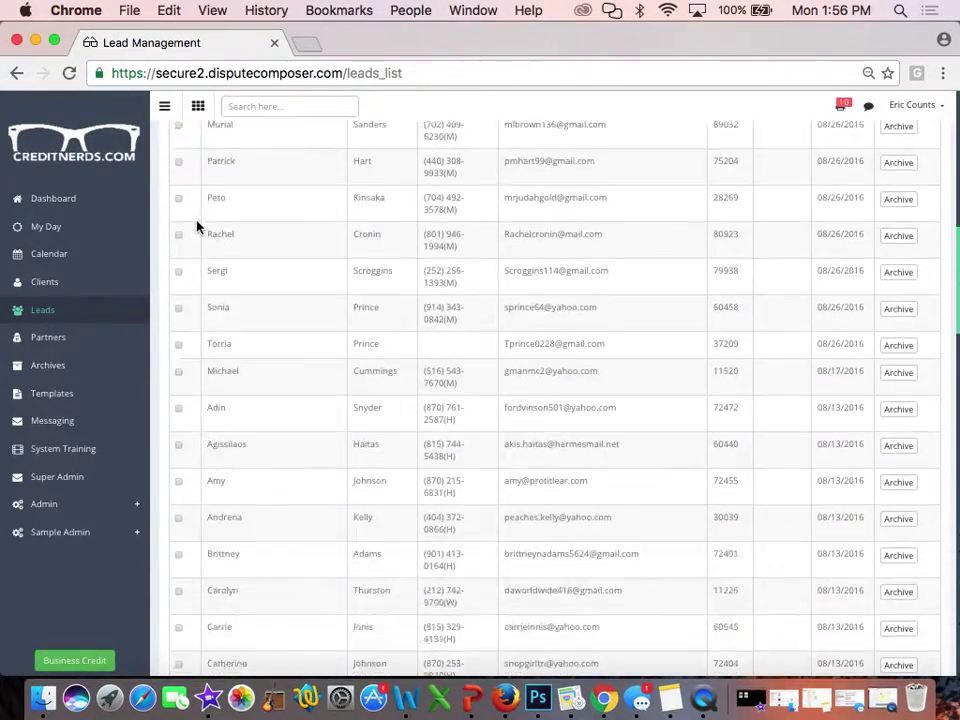
scroll(197, 228, up, 20)
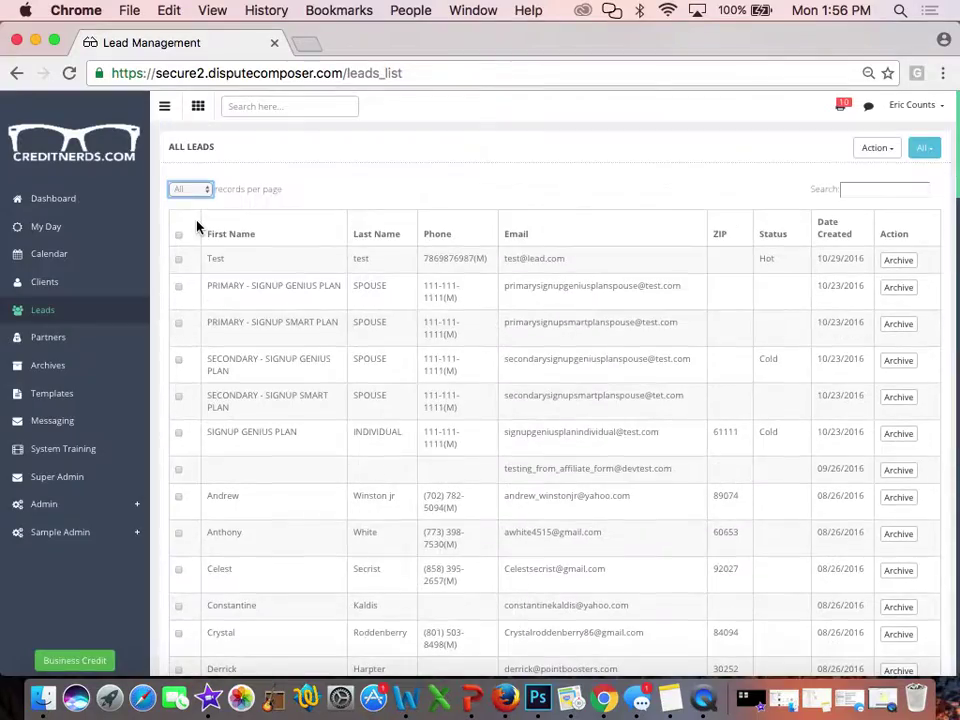
scroll(197, 228, down, 10)
scroll(197, 228, down, 5)
scroll(197, 228, up, 20)
Change records per page to 15, then to 5
click(209, 192)
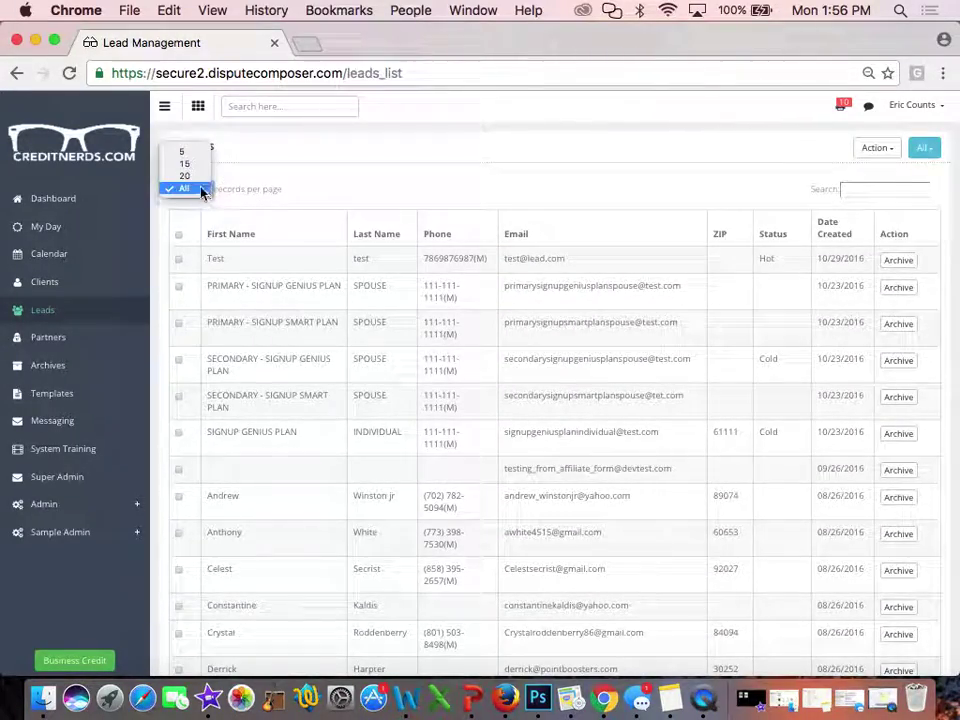
click(193, 168)
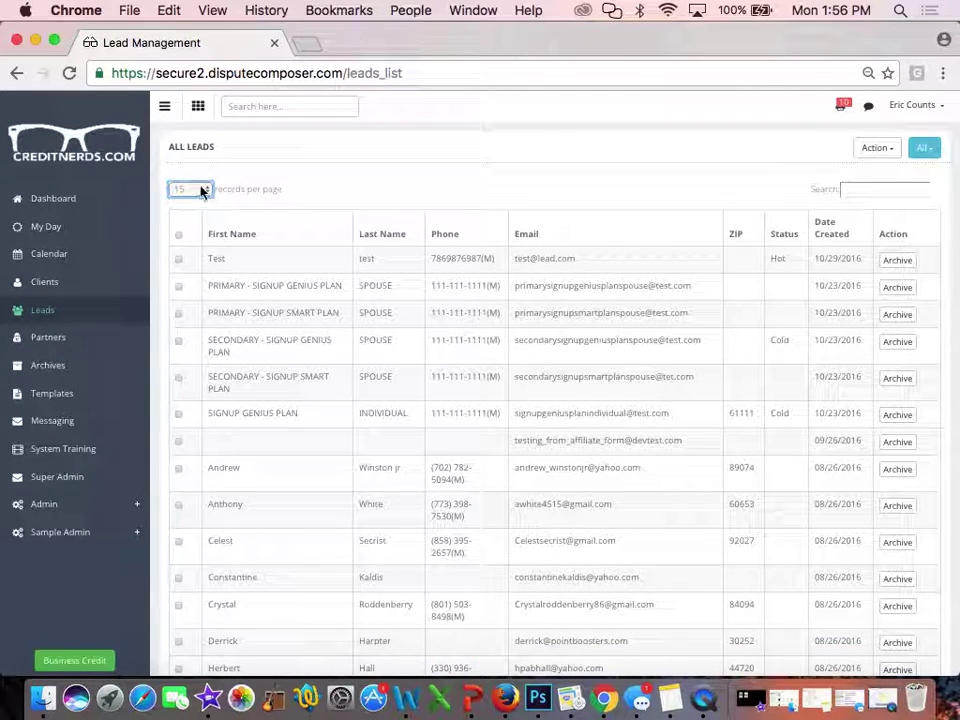
click(205, 190)
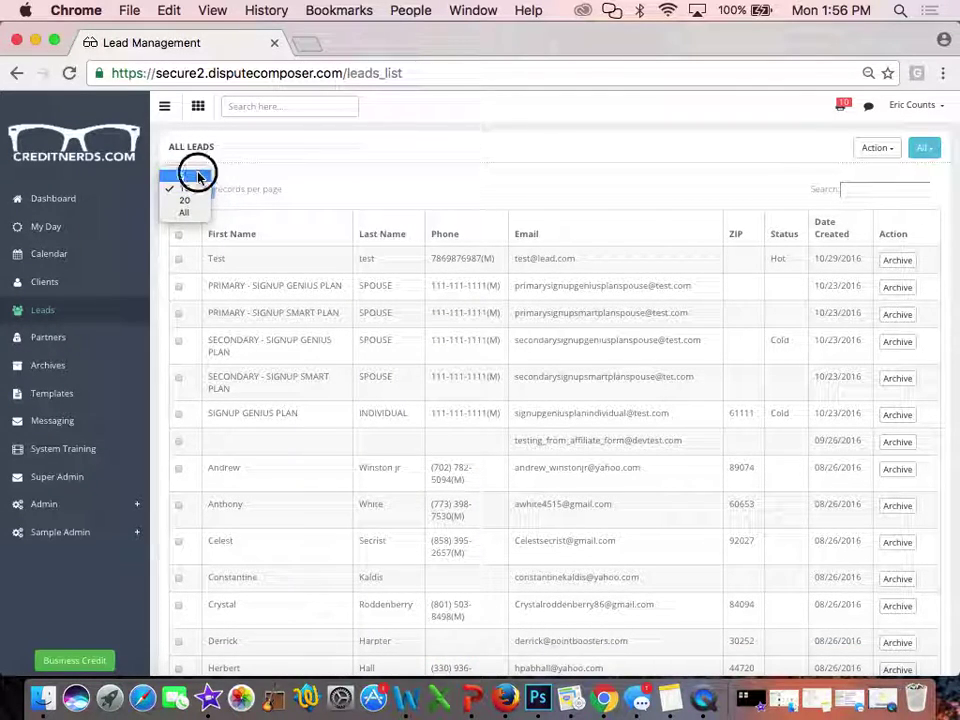
click(198, 172)
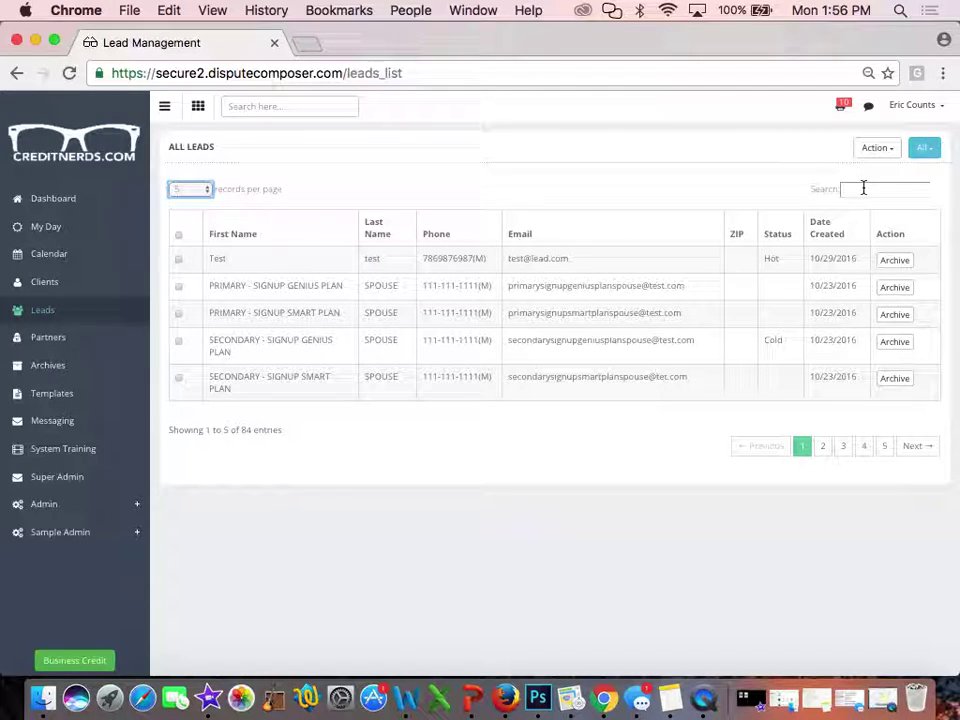
Sort the leads by Status so blank-status leads come first
click(783, 233)
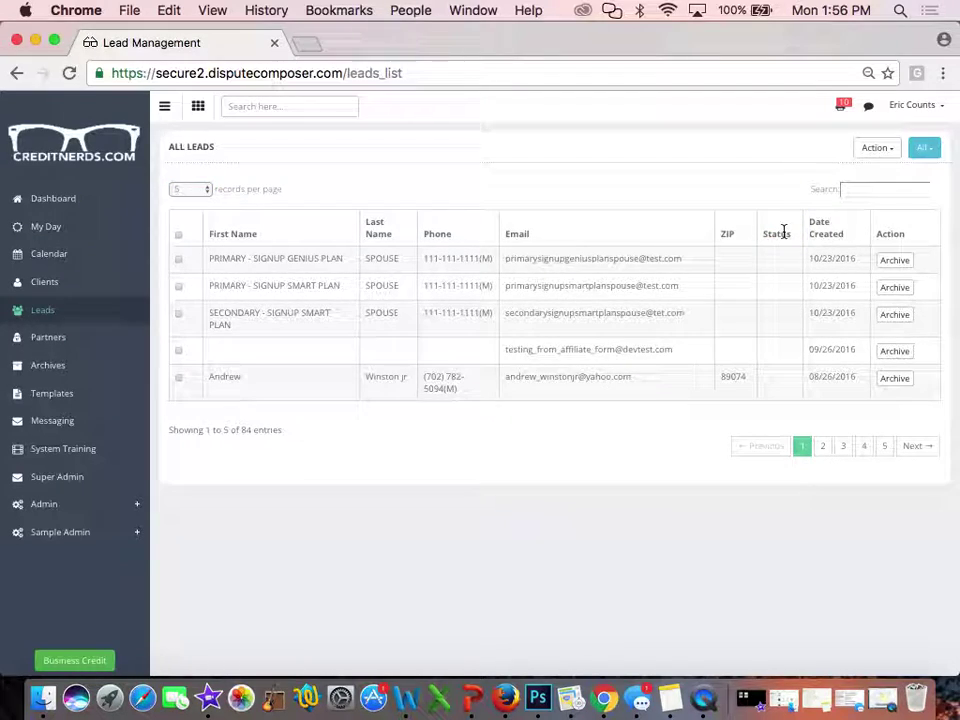
click(784, 234)
click(784, 234)
Page forward through the sorted leads list
click(823, 452)
click(848, 455)
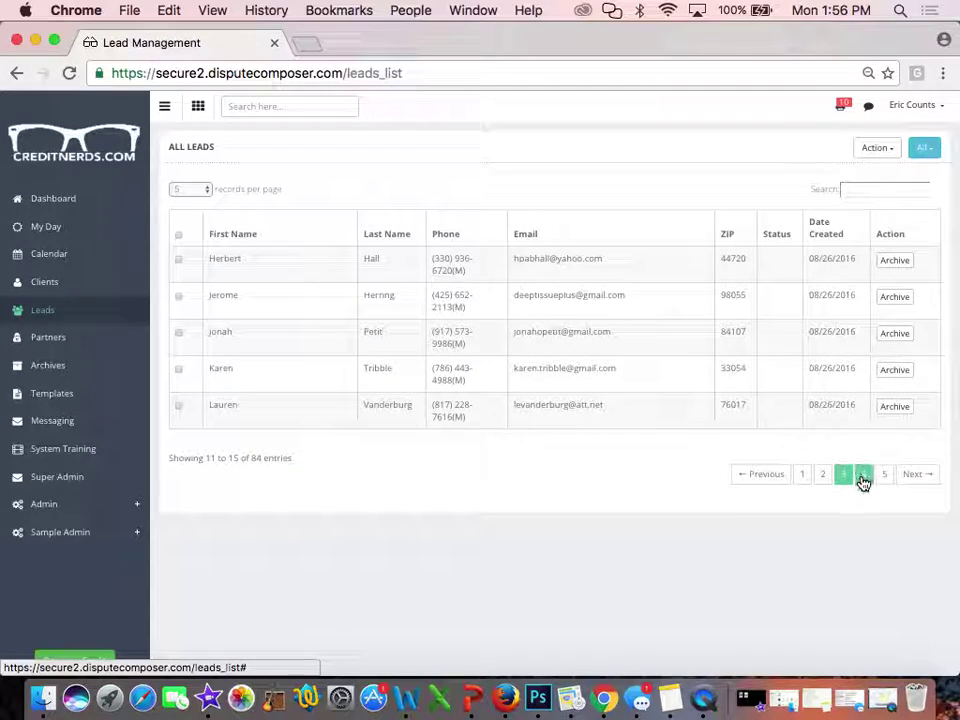
click(863, 478)
click(886, 477)
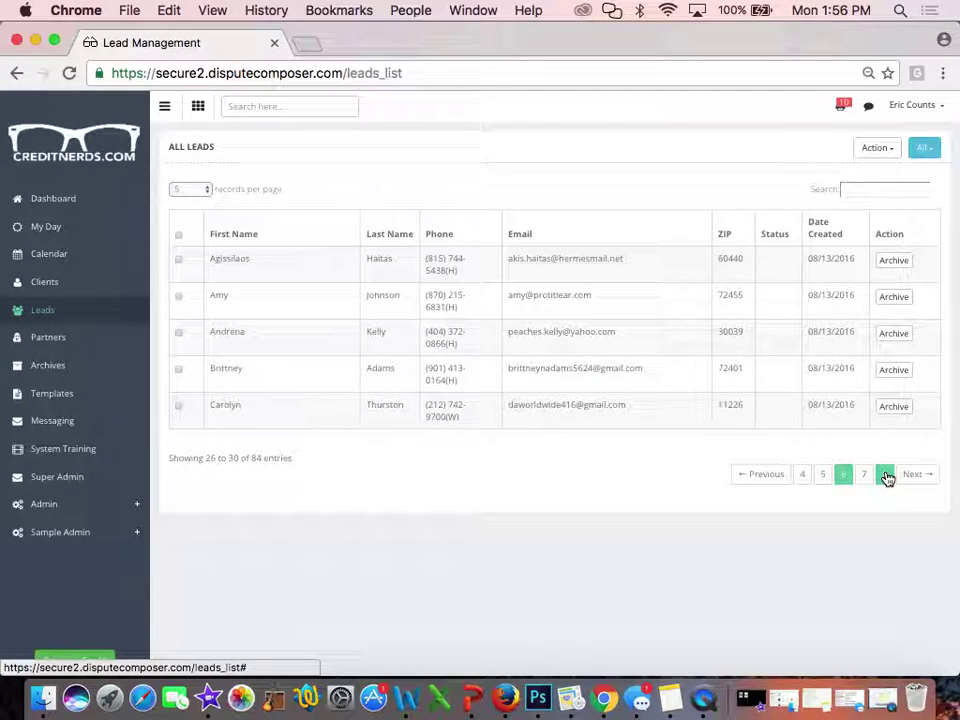
click(911, 478)
click(911, 478)
click(912, 478)
click(912, 479)
click(912, 479)
click(912, 479)
click(912, 479)
click(912, 479)
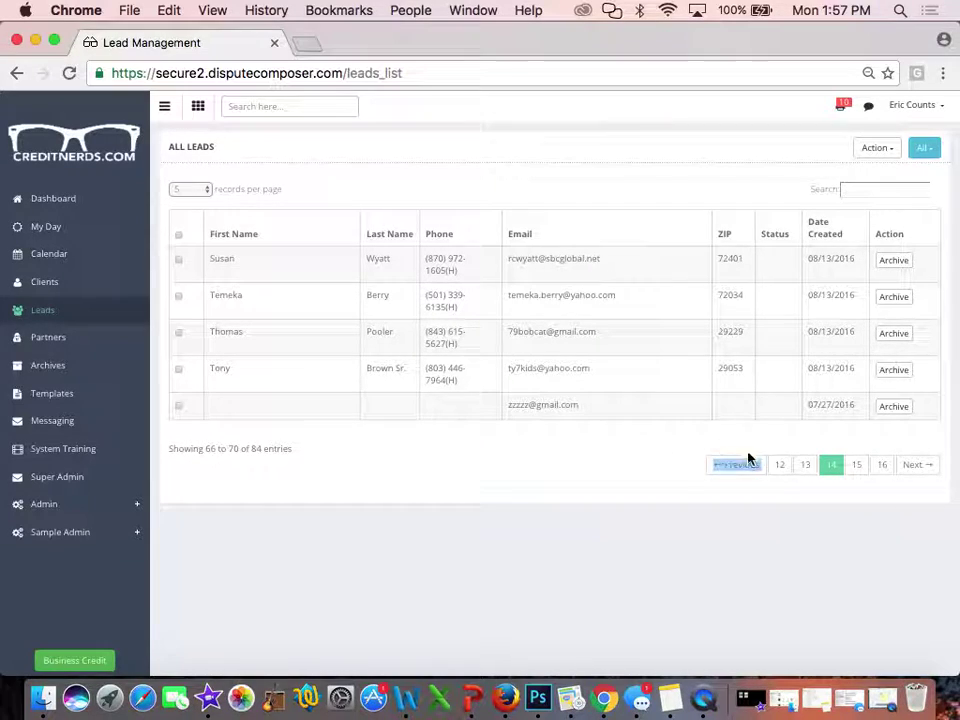
Jump to page 12, then page back to the first page of leads
click(779, 465)
click(772, 474)
click(777, 475)
click(790, 479)
click(797, 481)
click(798, 482)
click(798, 481)
click(799, 478)
click(799, 476)
click(800, 475)
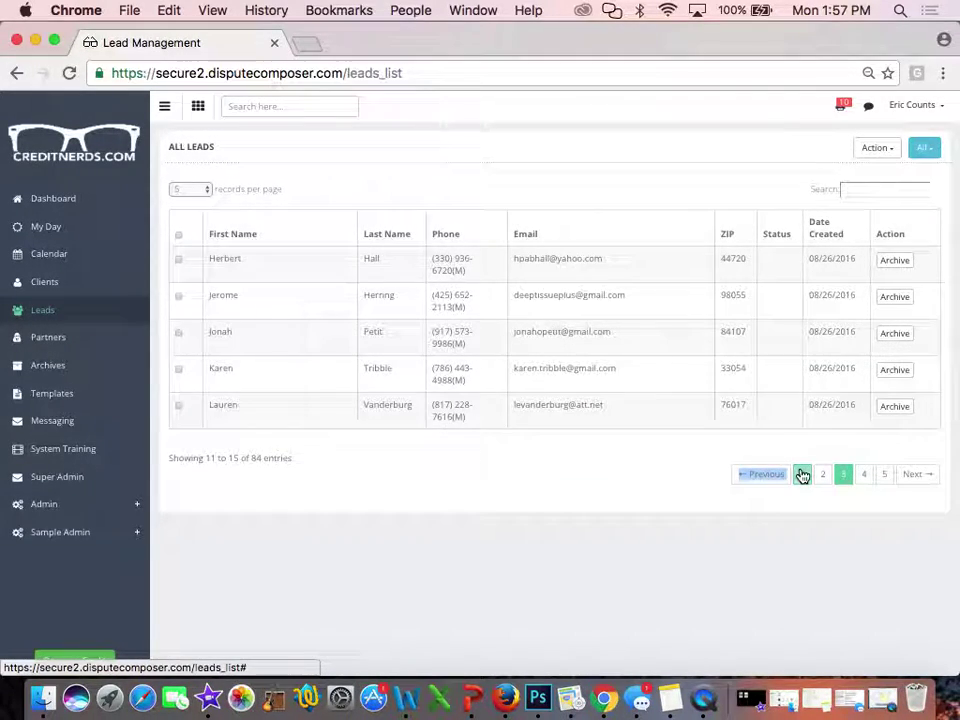
click(799, 472)
click(797, 470)
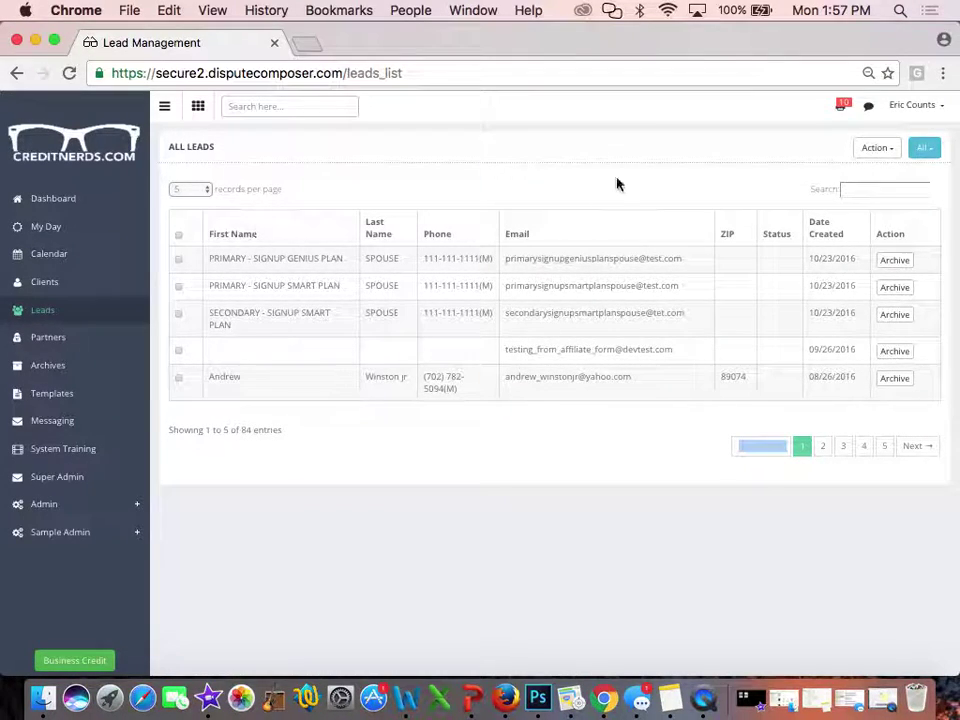
click(868, 191)
text(sus)
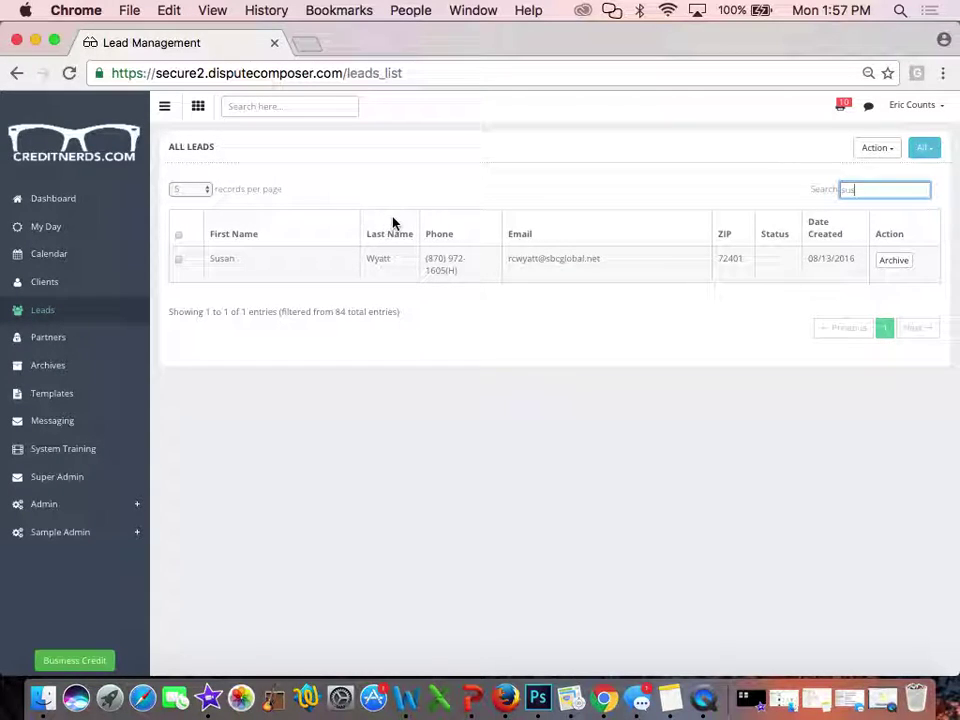
drag(866, 184, 819, 189)
key(BackSpace)
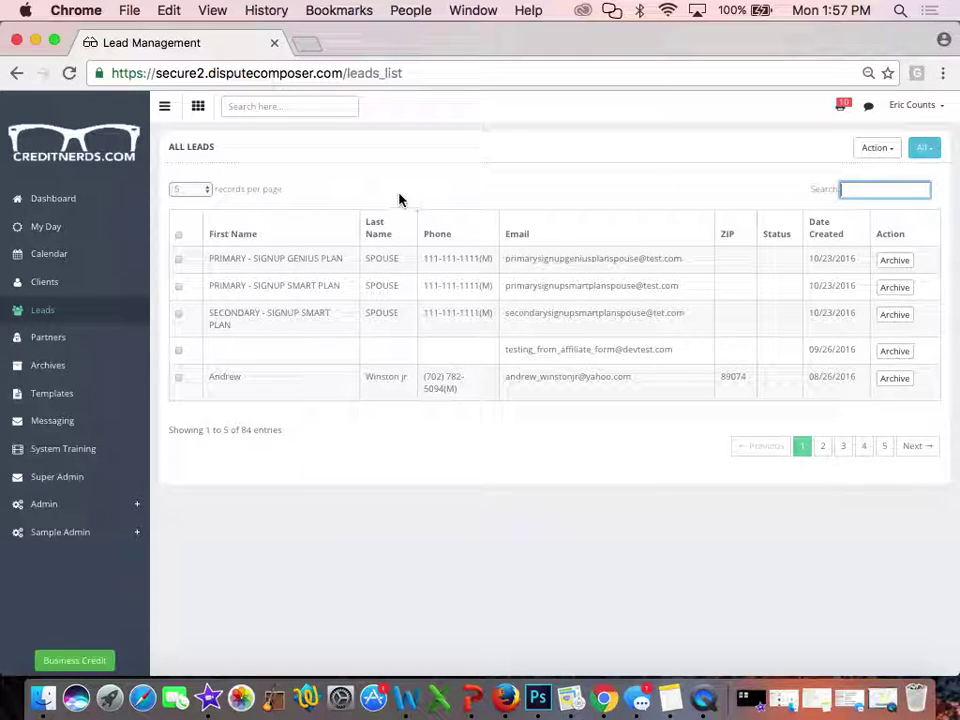
Expand the first lead's details, scroll through them, and collapse the panel again
click(311, 264)
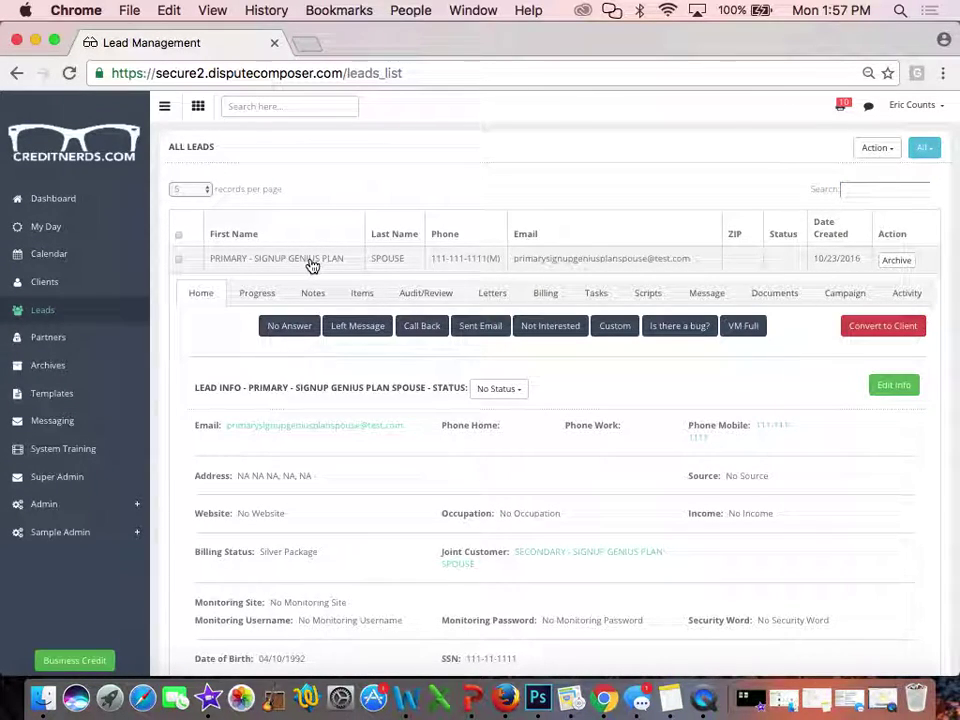
scroll(311, 265, down, 5)
scroll(311, 265, down, 10)
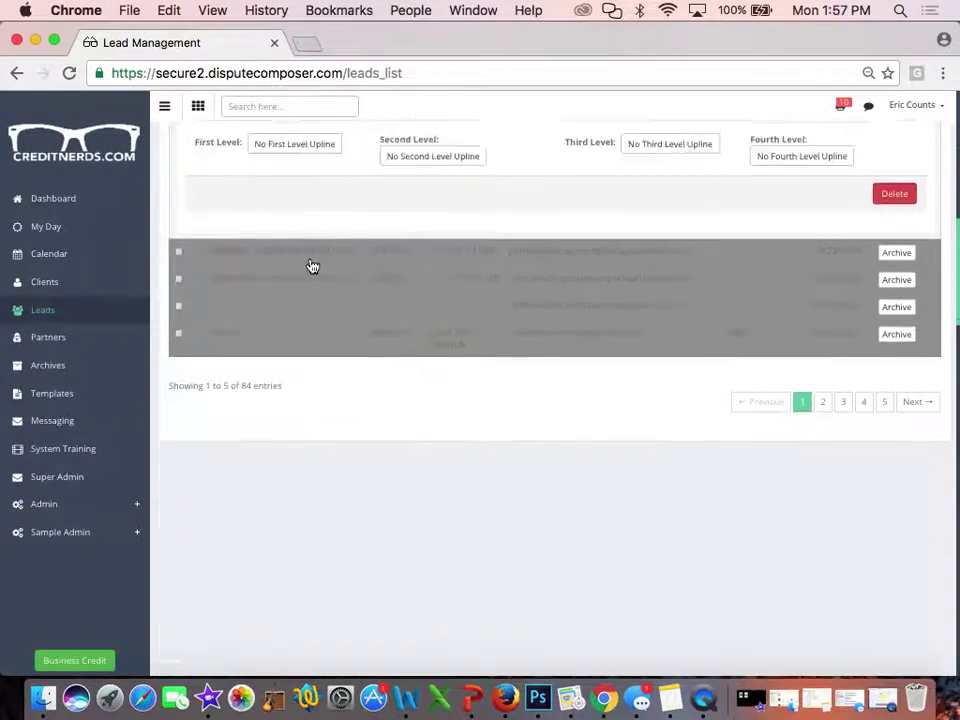
scroll(305, 170, up, 3)
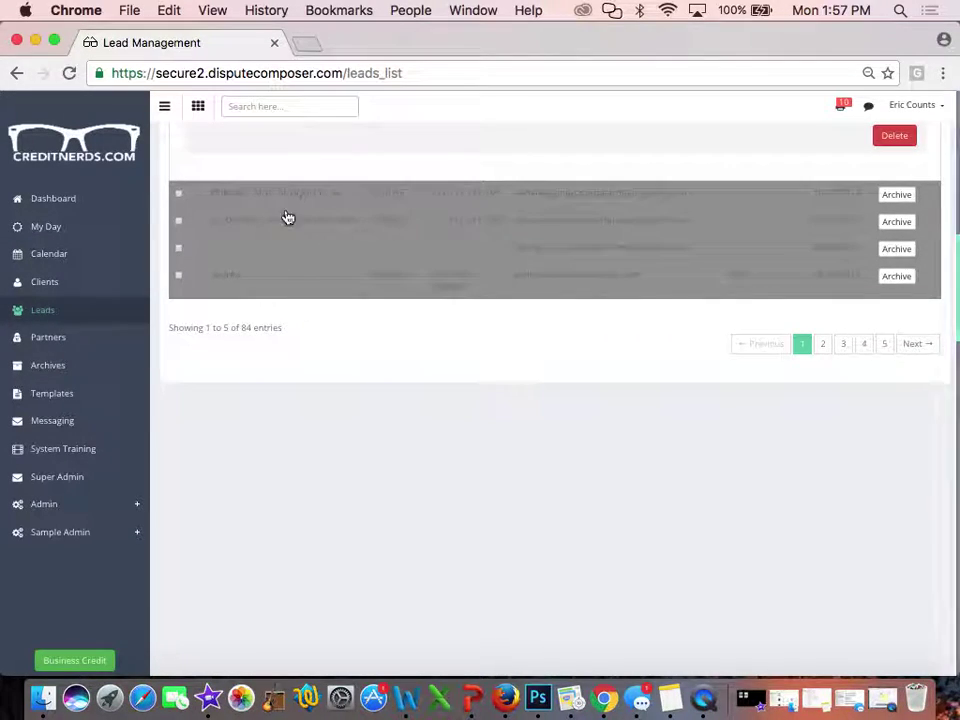
scroll(294, 227, up, 10)
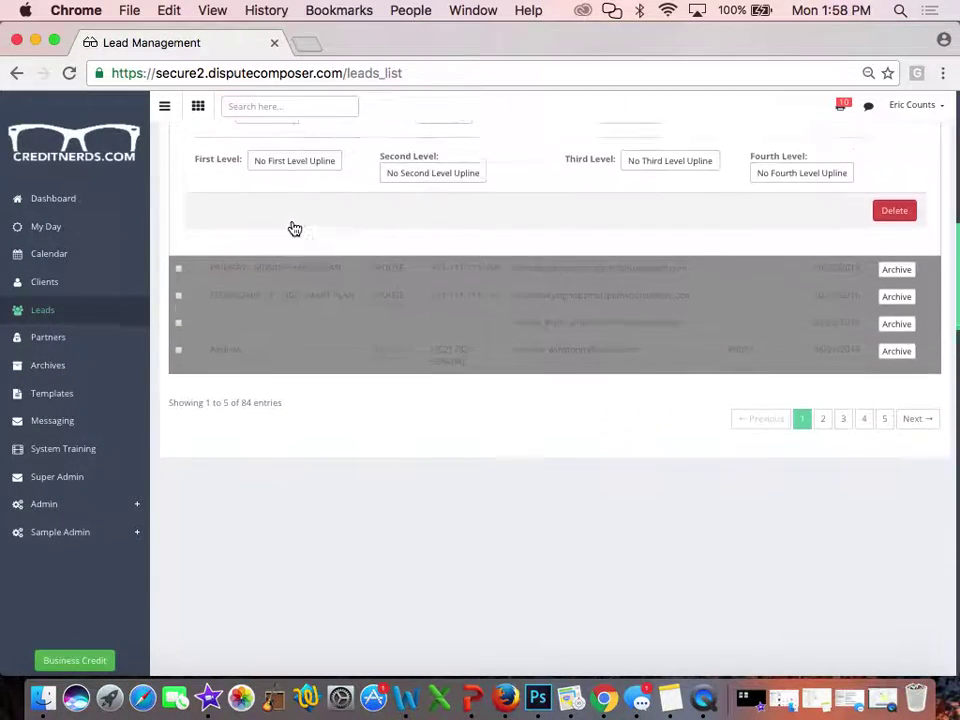
scroll(268, 195, up, 3)
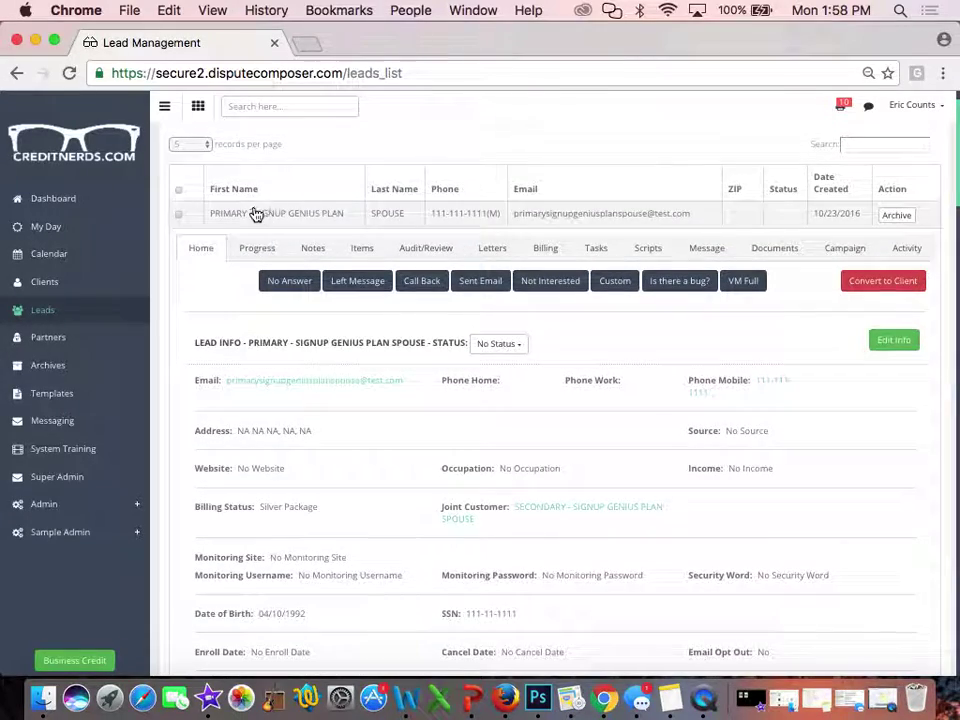
click(254, 212)
Set records per page to All and expand a lead further down the list
click(204, 144)
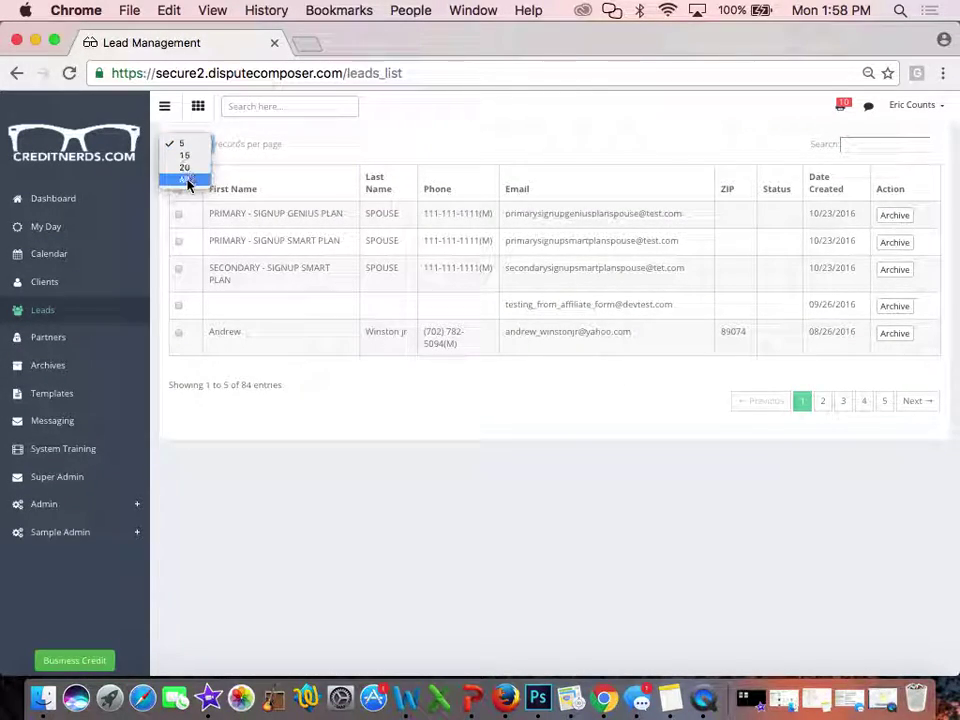
click(188, 183)
scroll(406, 411, down, 20)
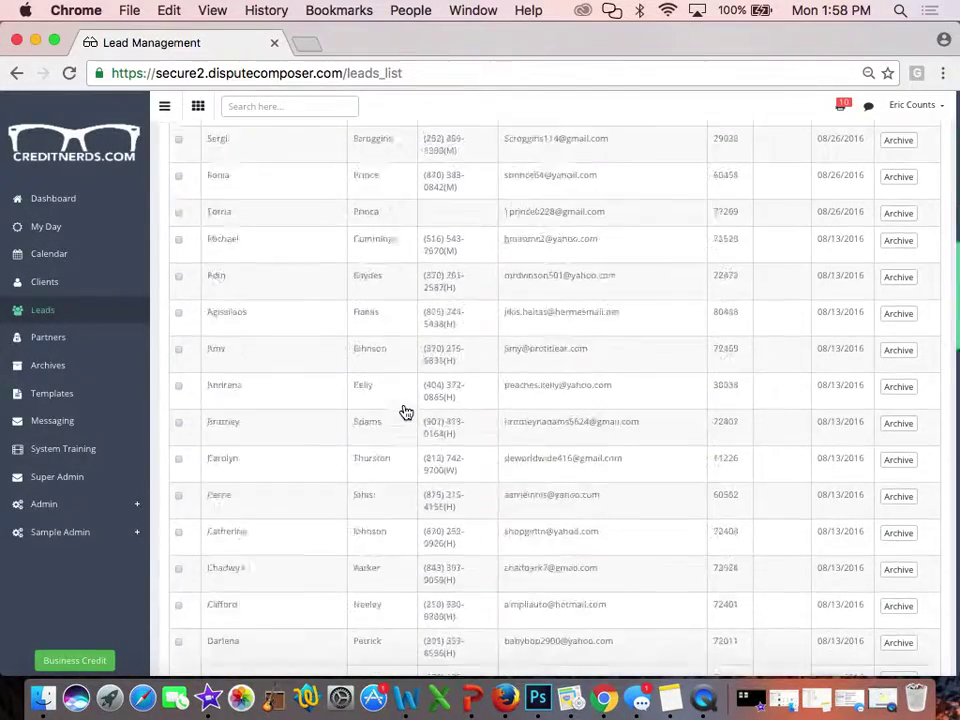
click(280, 313)
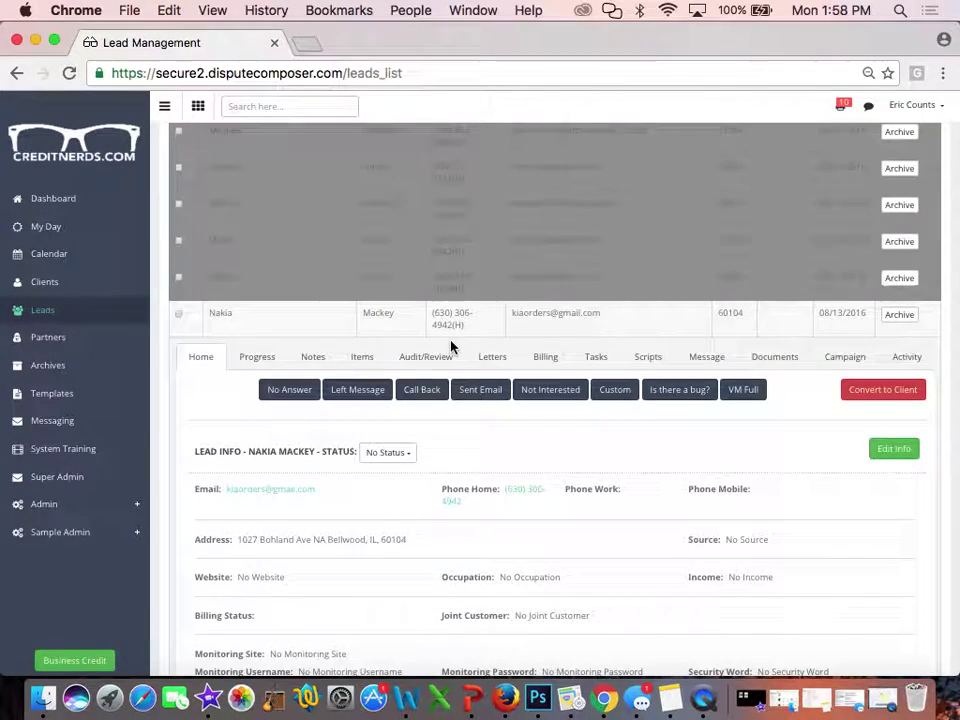
scroll(451, 345, down, 15)
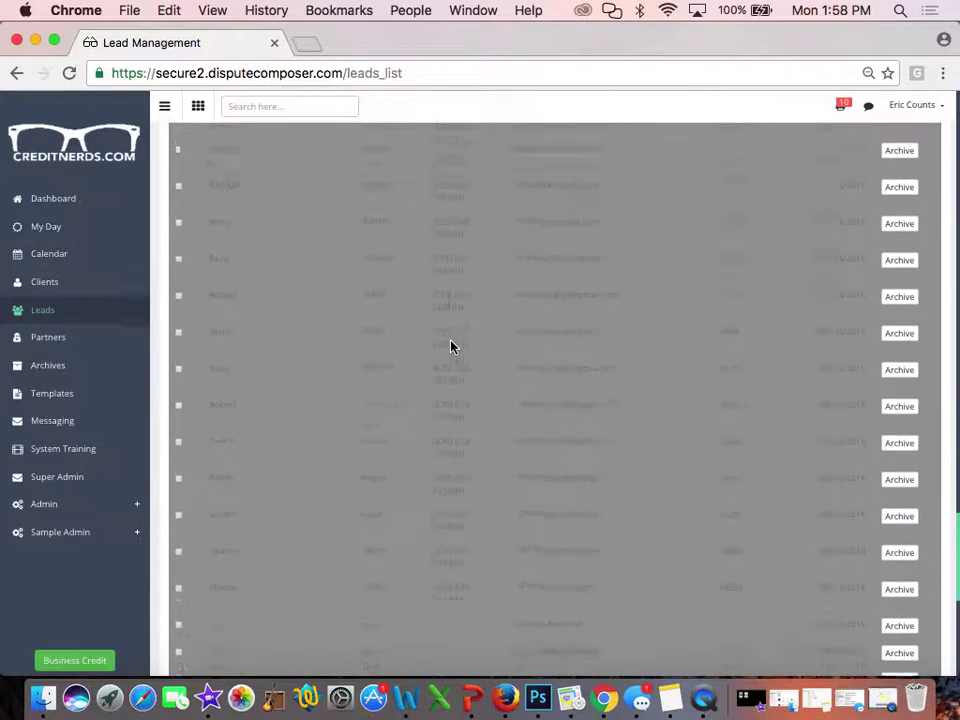
scroll(451, 345, up, 10)
scroll(451, 345, up, 15)
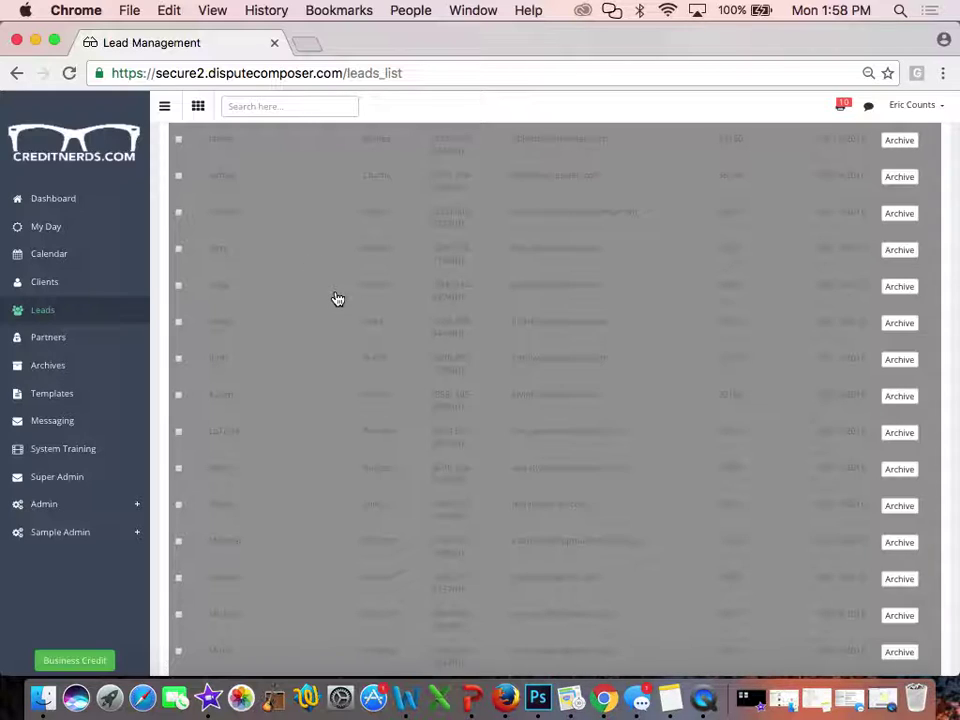
scroll(337, 298, down, 15)
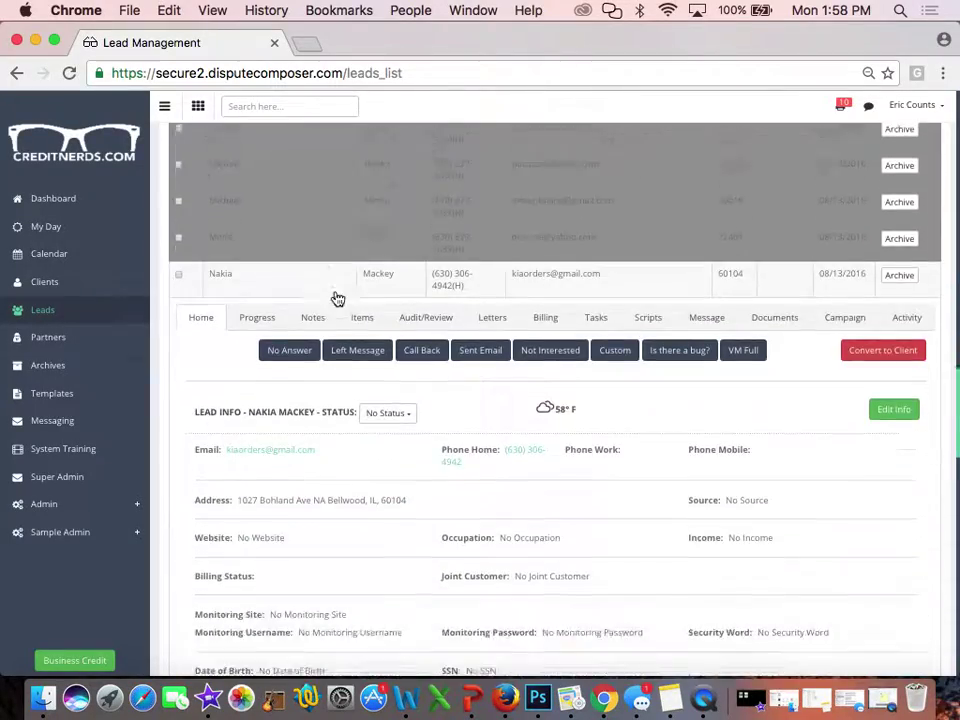
scroll(337, 298, up, 3)
scroll(337, 298, down, 7)
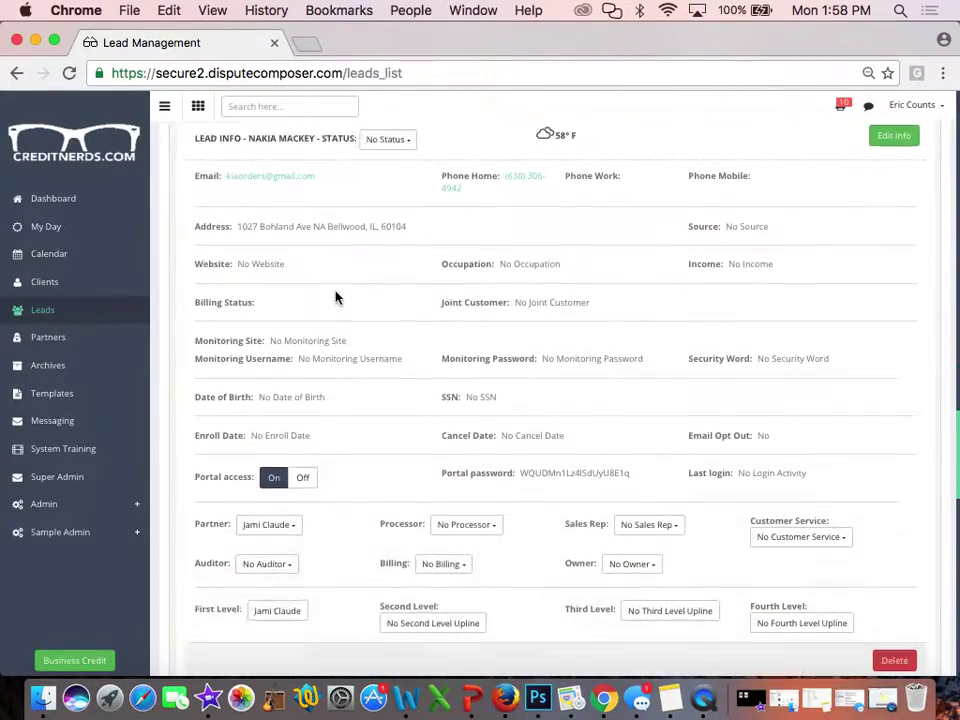
scroll(337, 298, up, 3)
scroll(337, 298, up, 4)
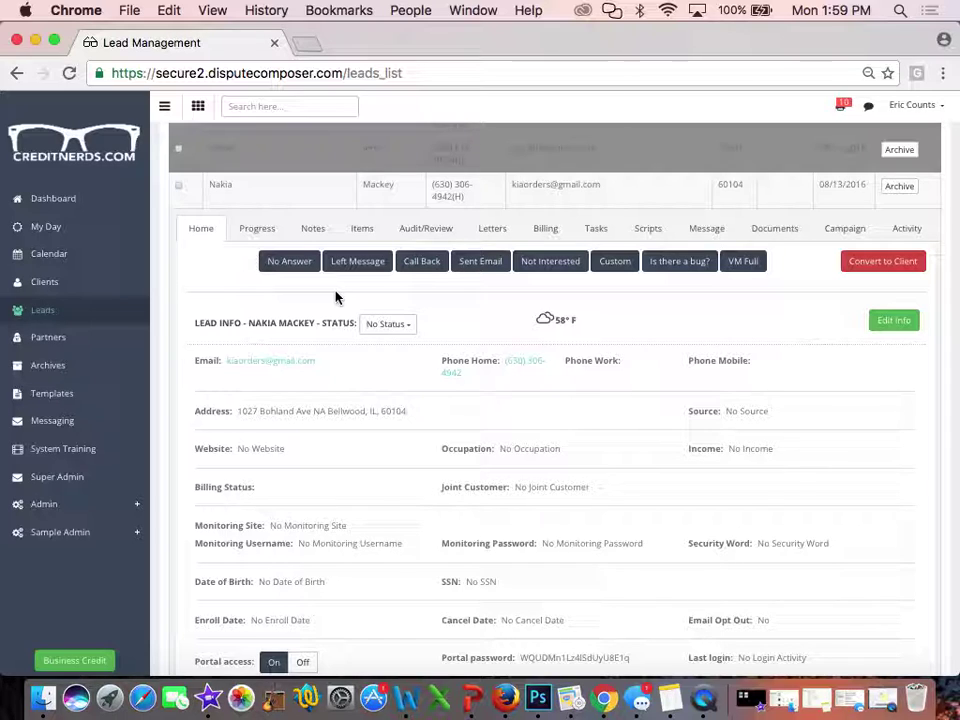
scroll(336, 297, up, 2)
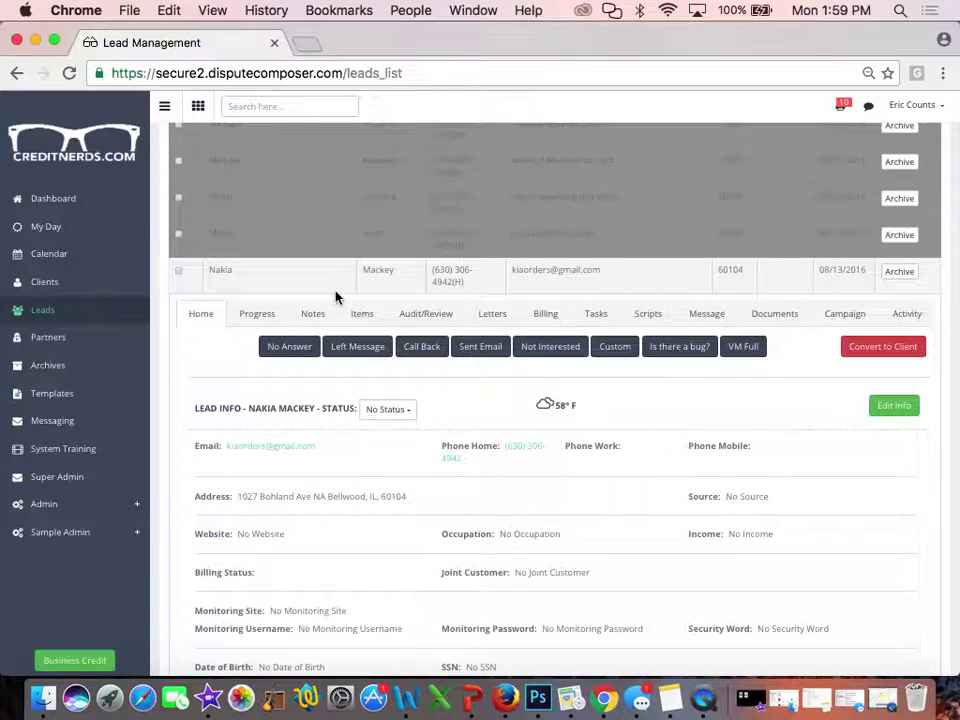
scroll(336, 297, down, 1)
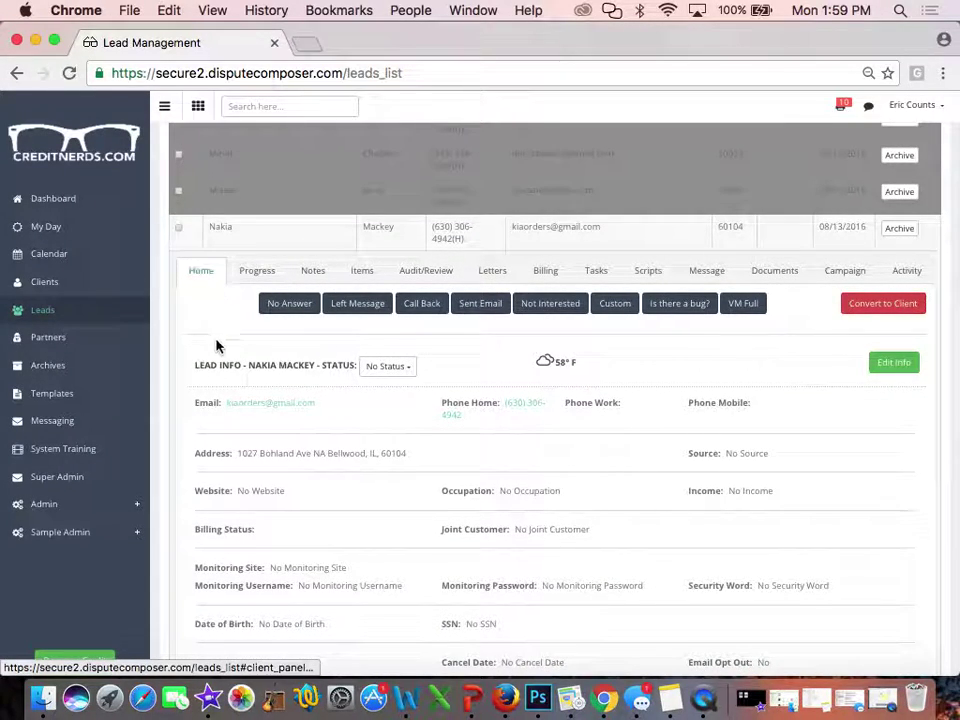
scroll(278, 354, down, 1)
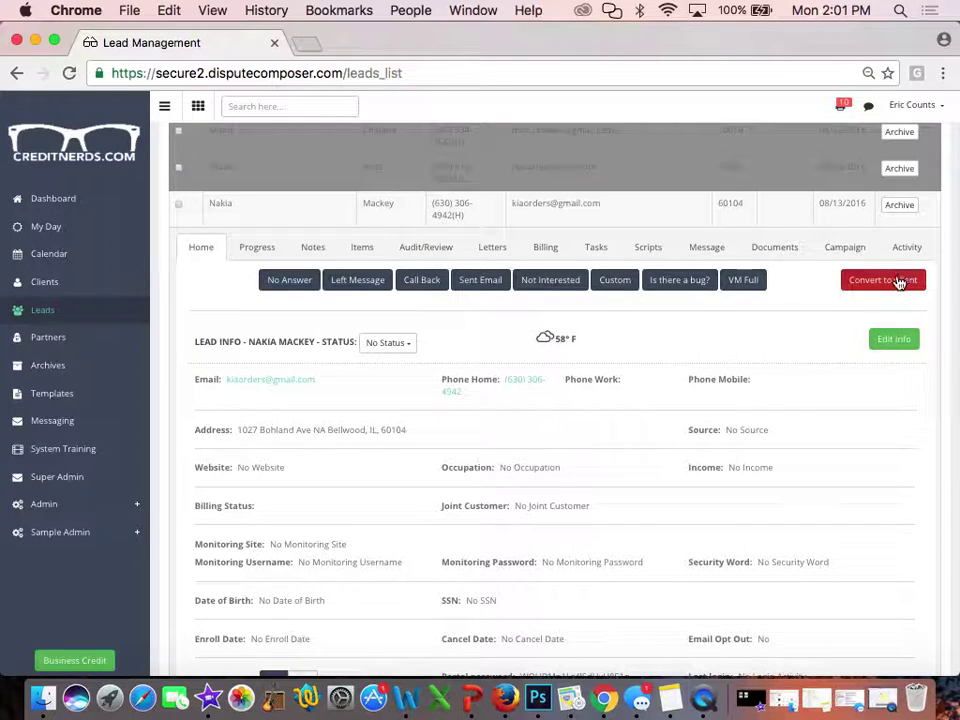
click(897, 281)
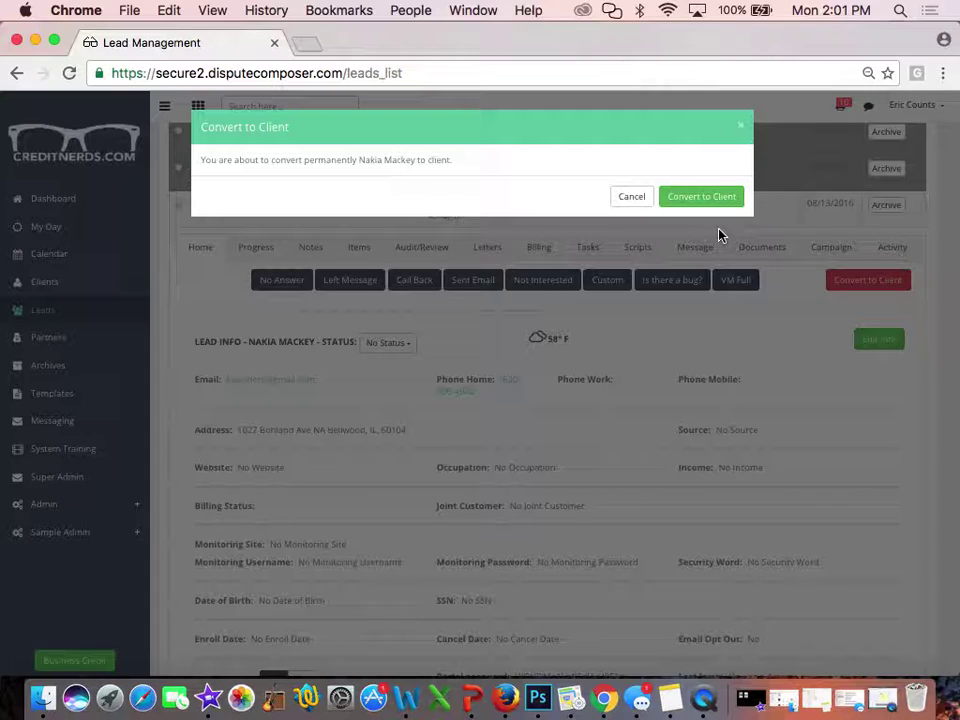
click(741, 125)
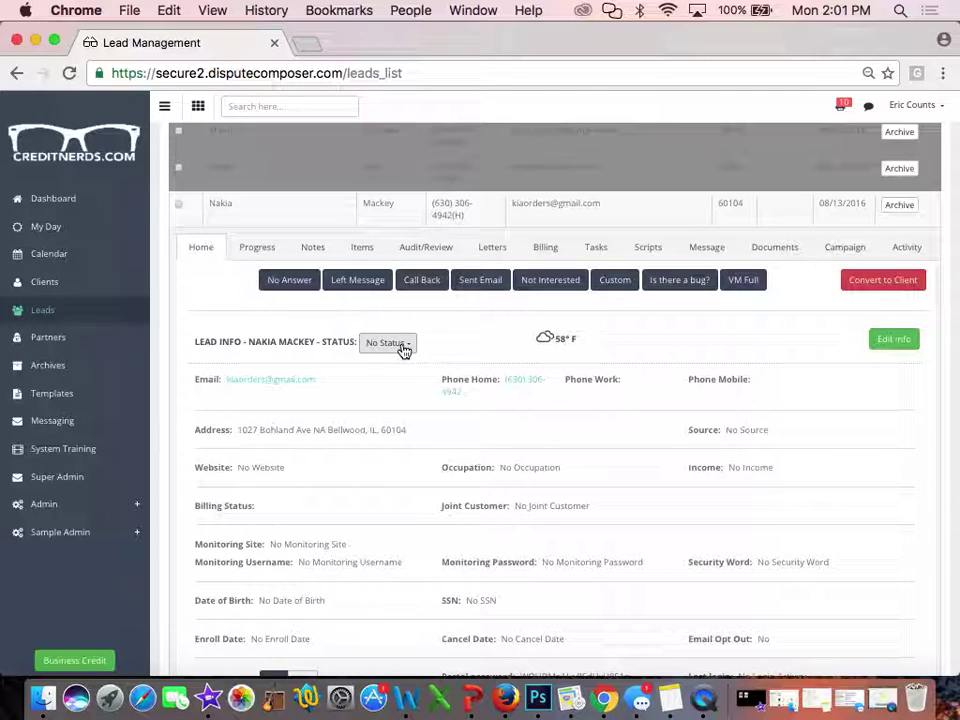
Change the lead's status from No Status to TEST WITH SEQUENCE and confirm
click(403, 348)
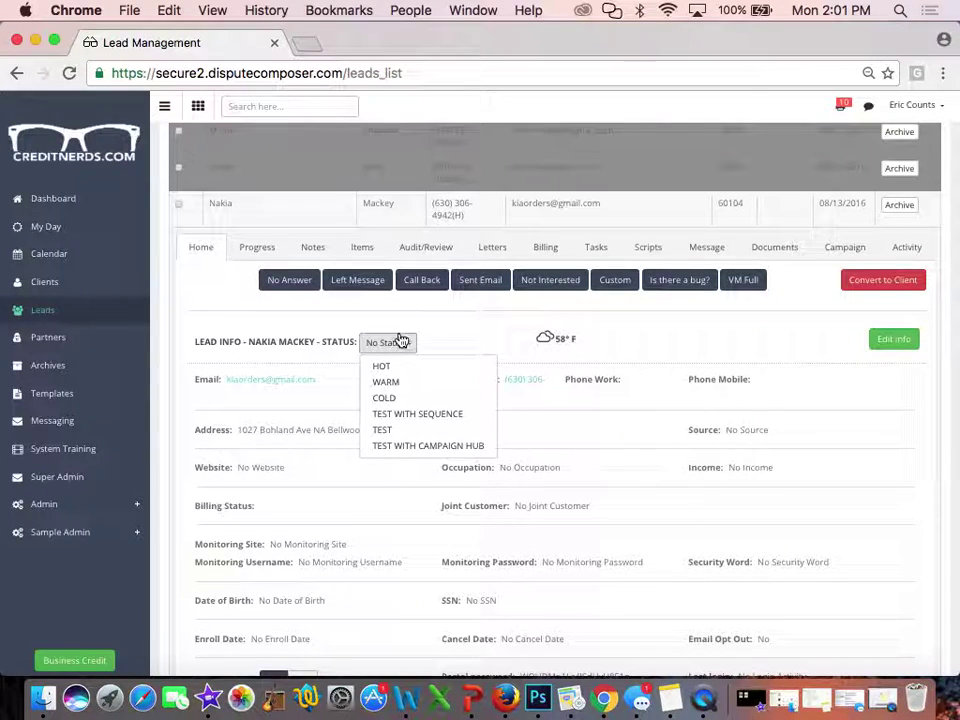
click(393, 414)
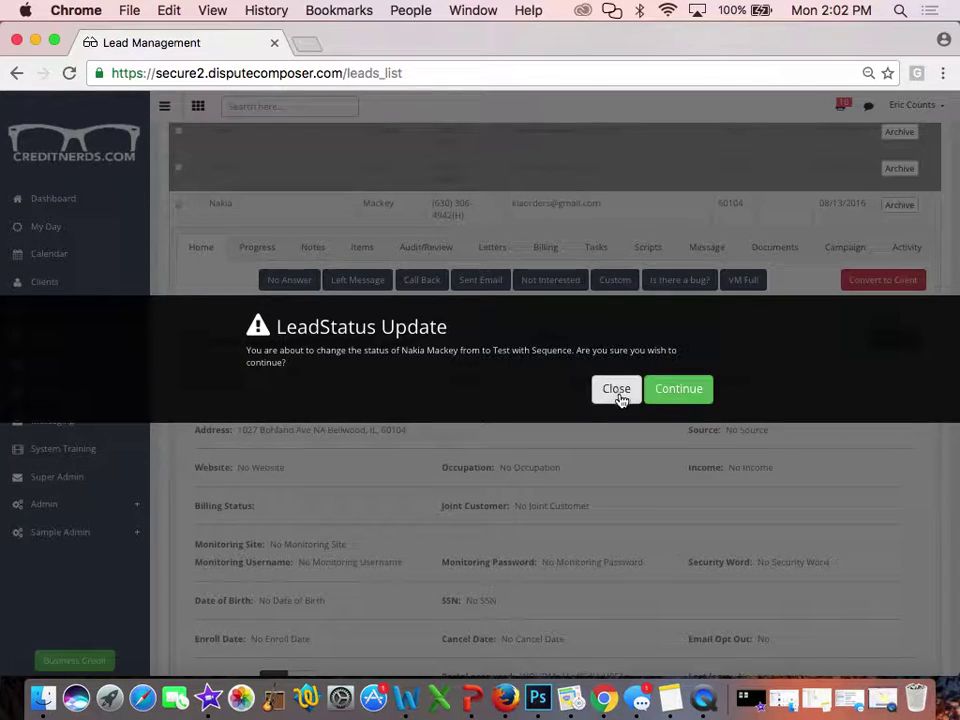
click(684, 395)
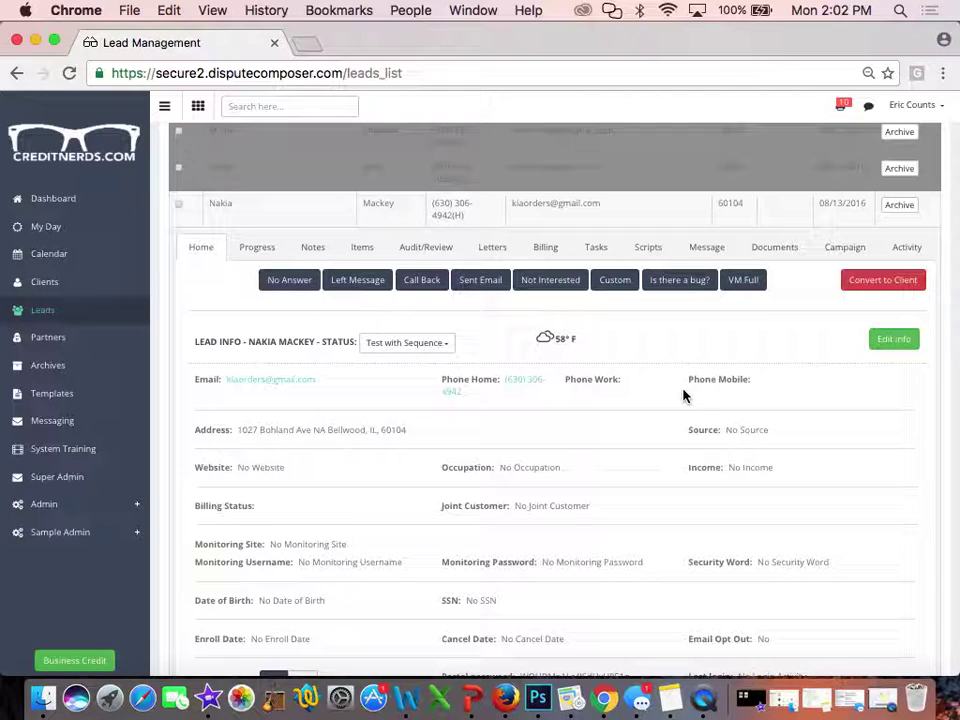
click(447, 343)
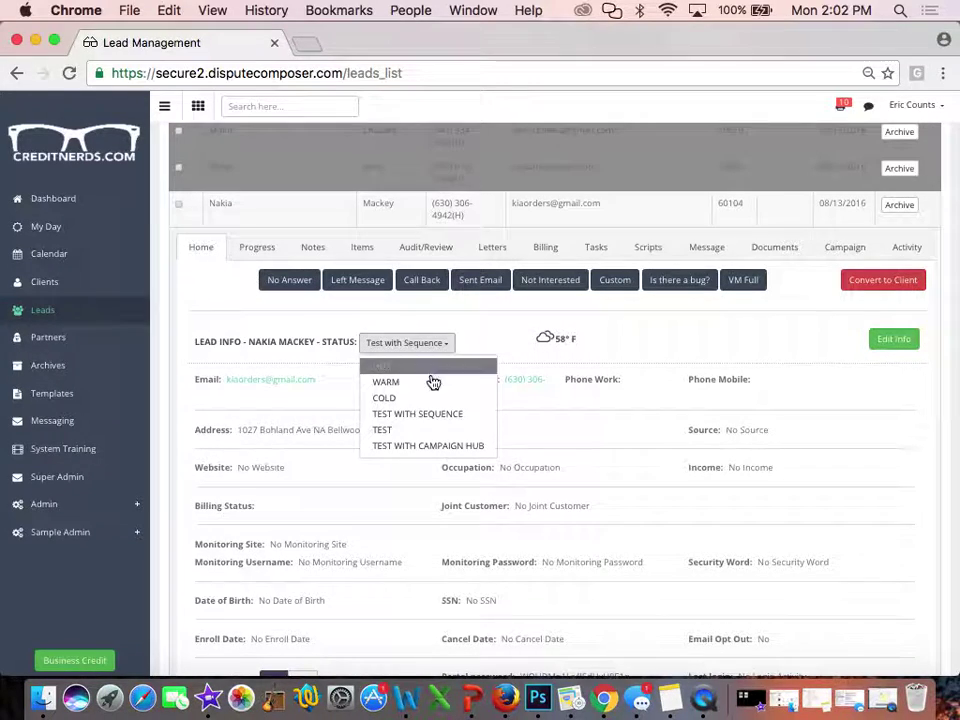
click(420, 383)
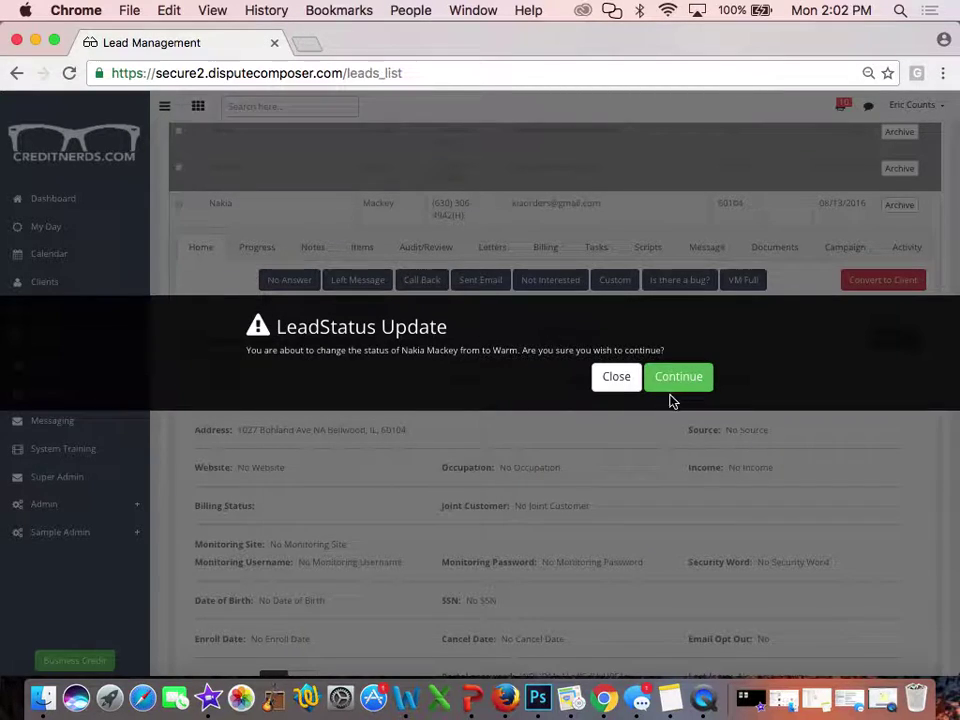
click(617, 386)
scroll(610, 388, down, 1)
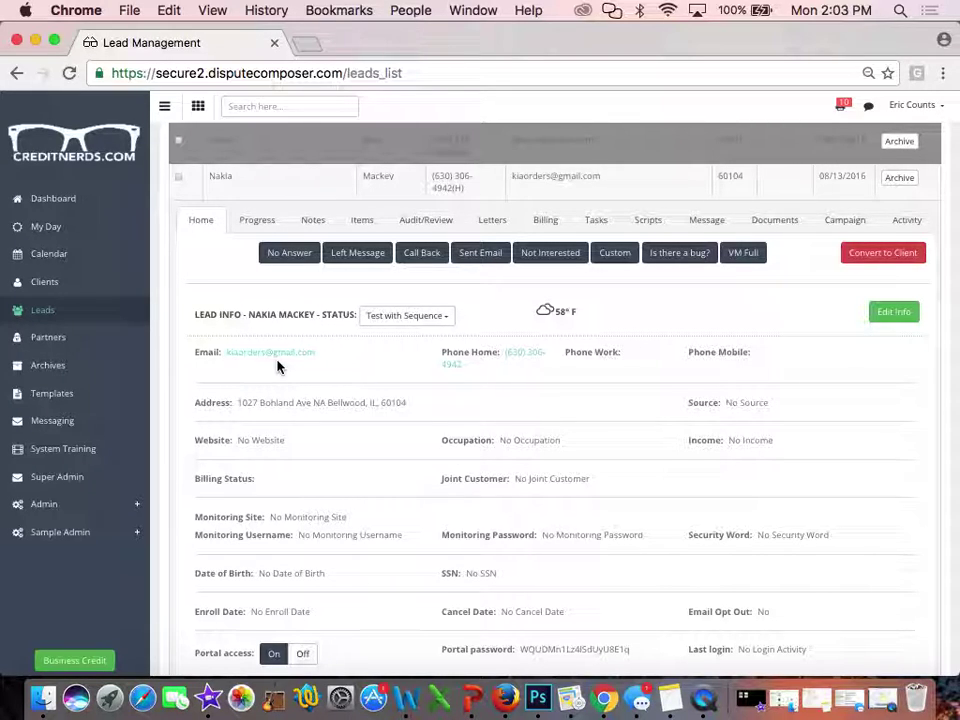
Start an email to the lead using the Welcome as Client with Login Info template
click(268, 352)
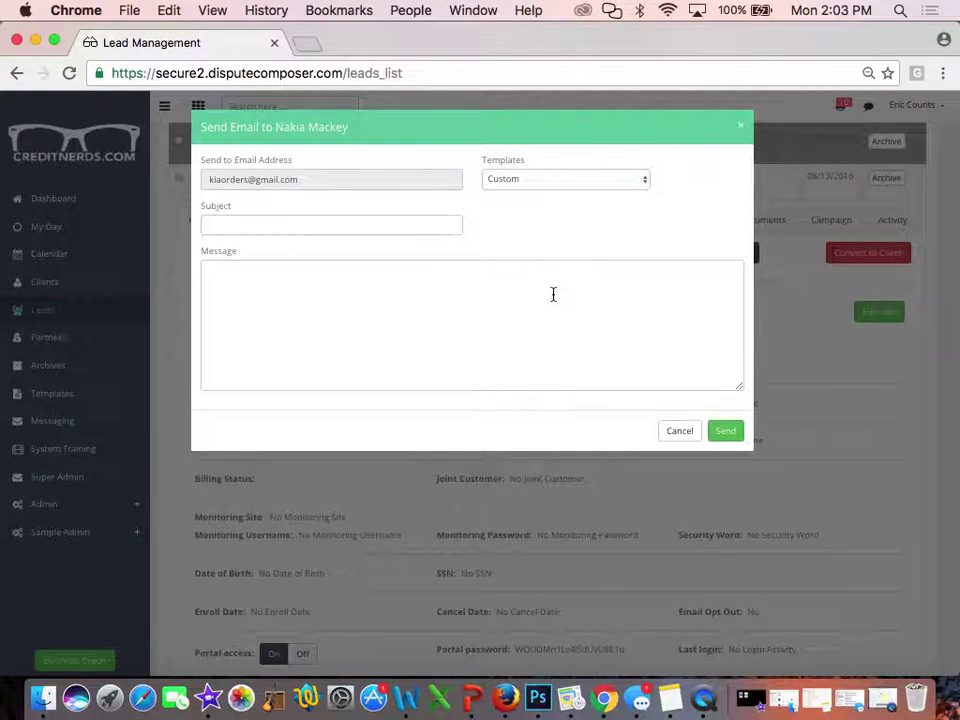
click(570, 185)
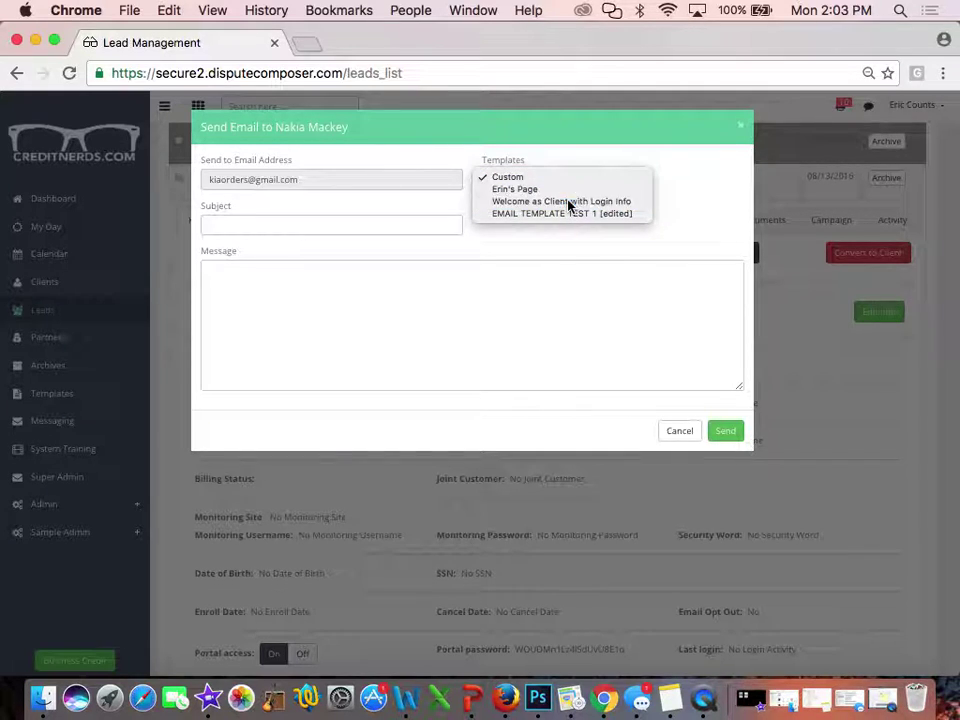
click(570, 204)
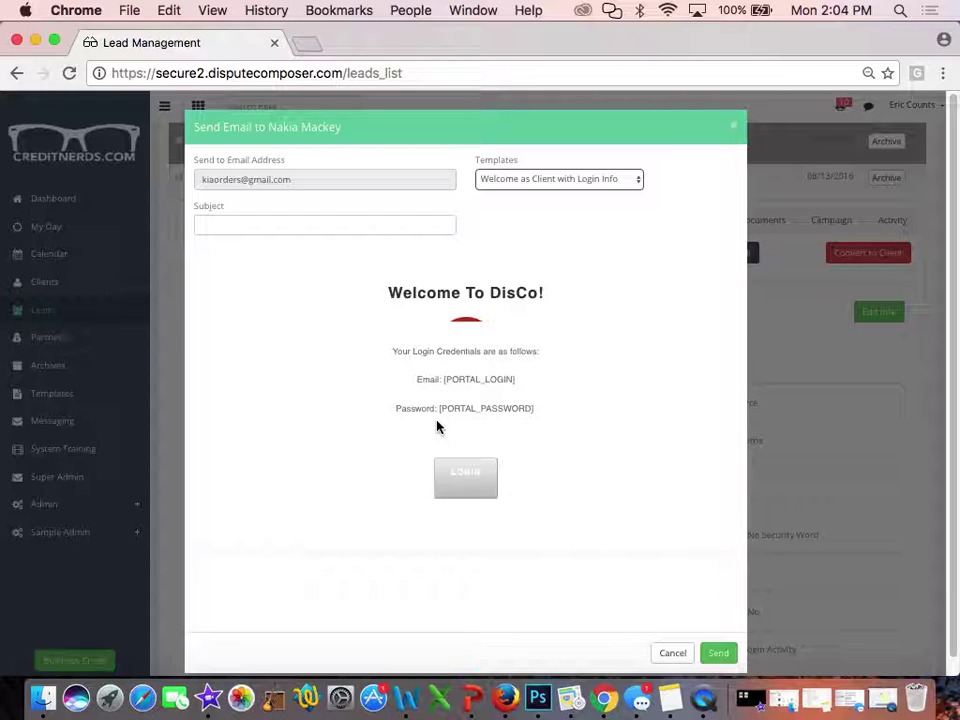
drag(441, 382, 527, 381)
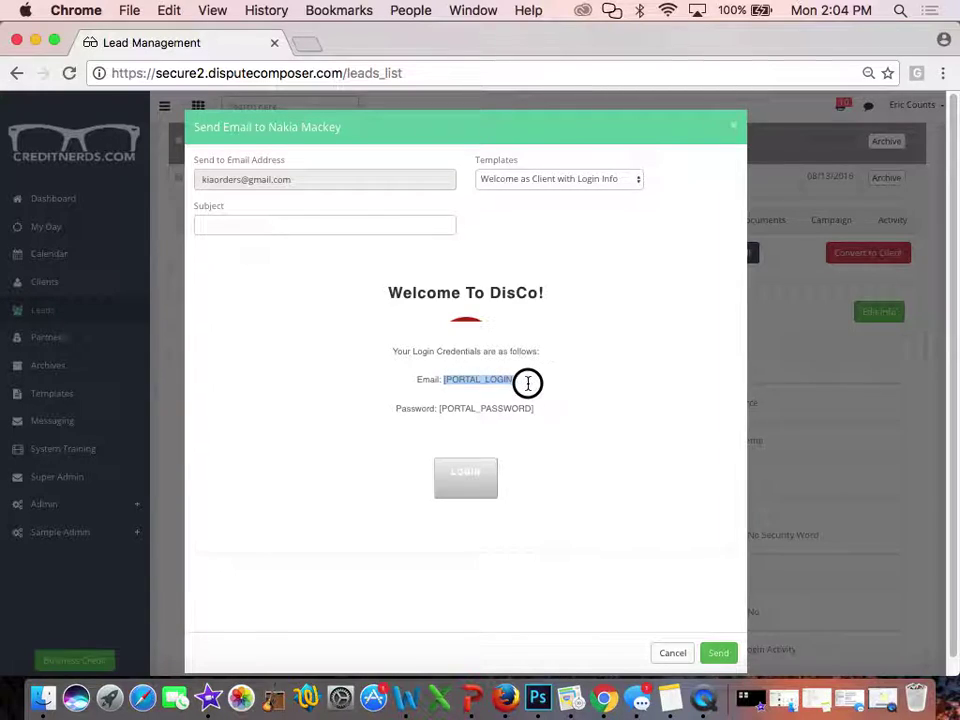
click(529, 383)
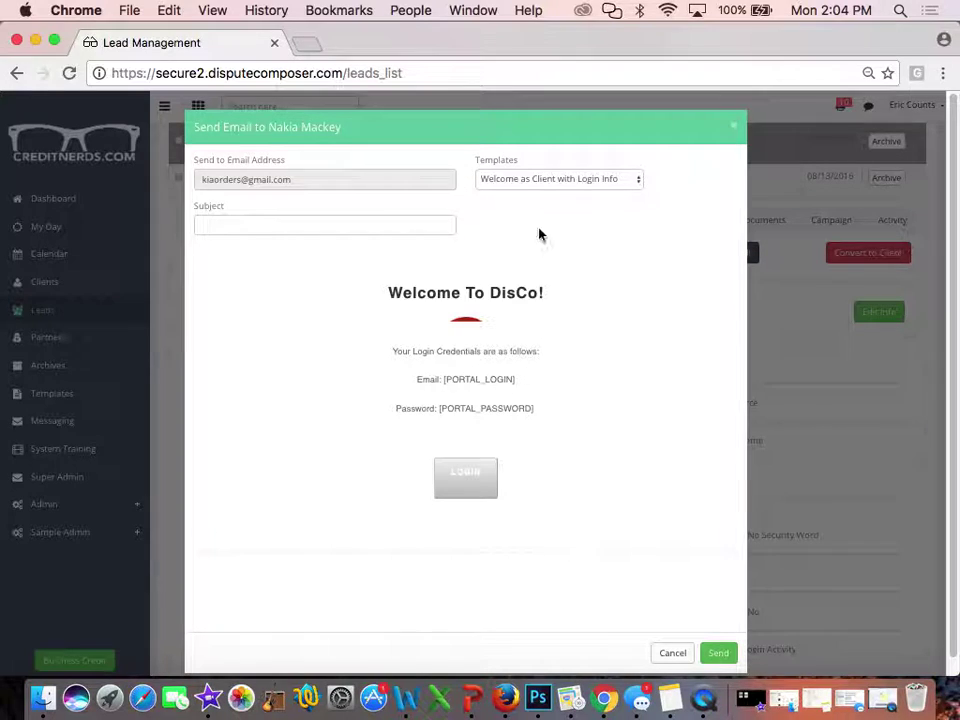
Switch the email template to Custom and cancel without sending
click(502, 186)
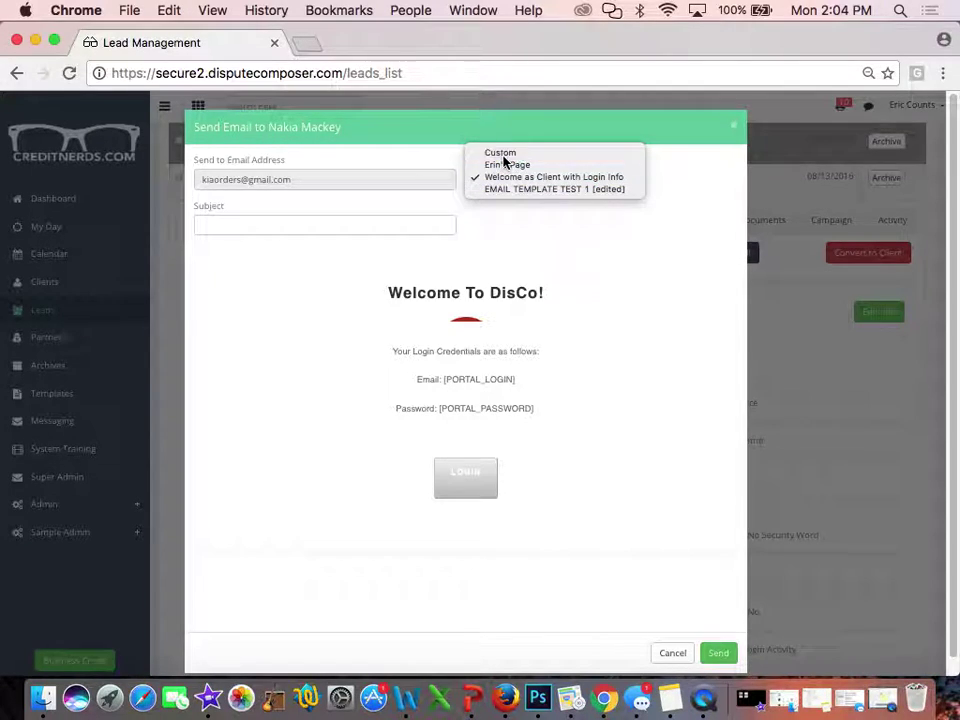
click(490, 153)
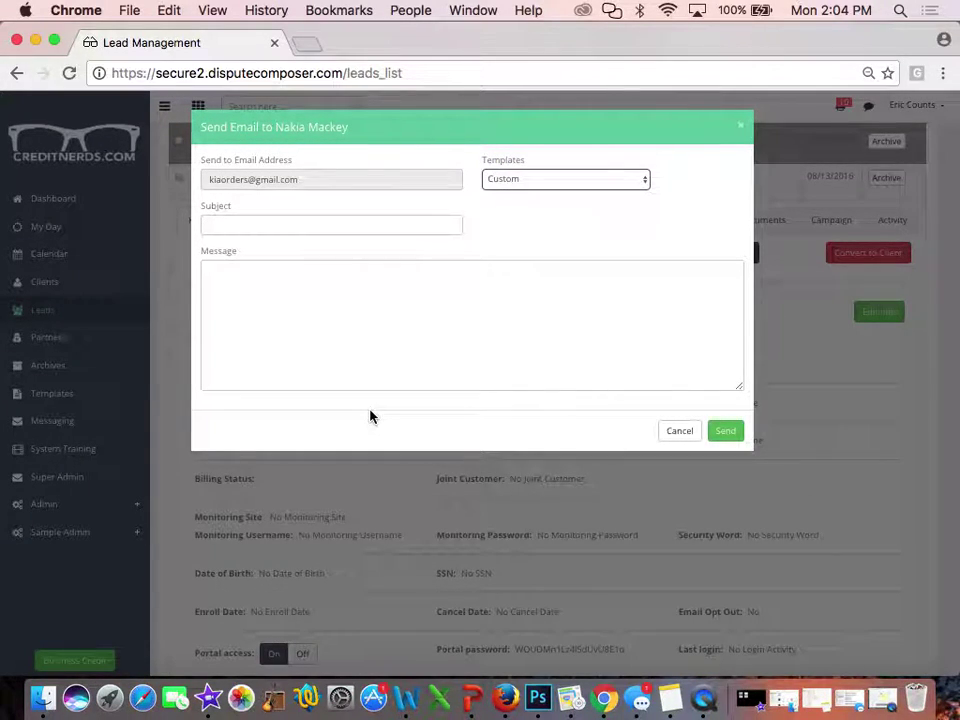
click(680, 430)
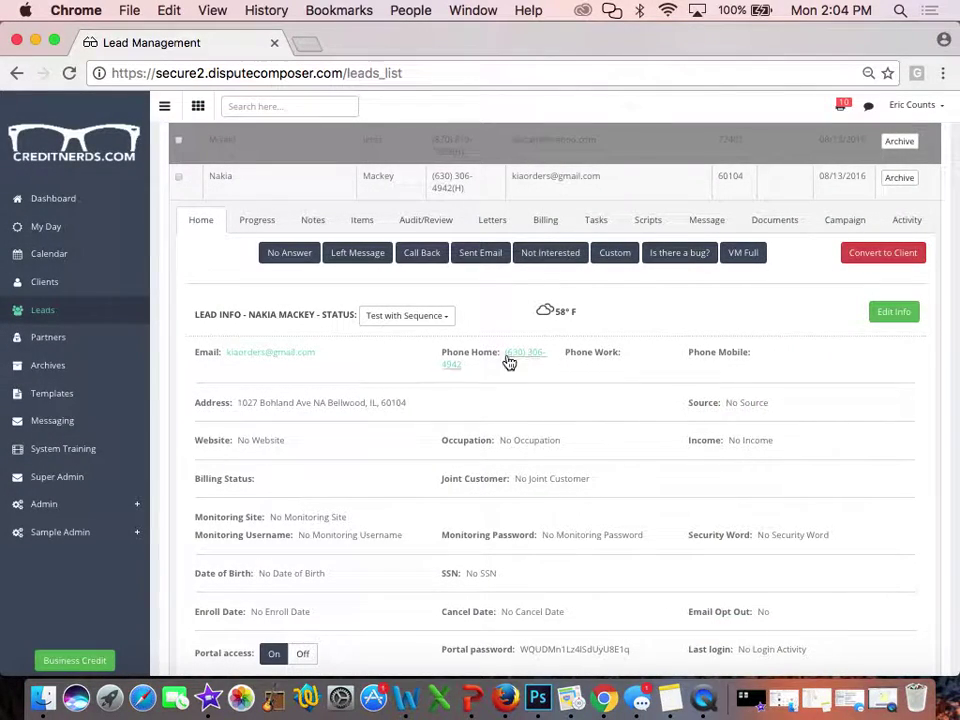
In Edit Lead, enter the lead's mobile phone number in Phone Mobile and save
click(890, 312)
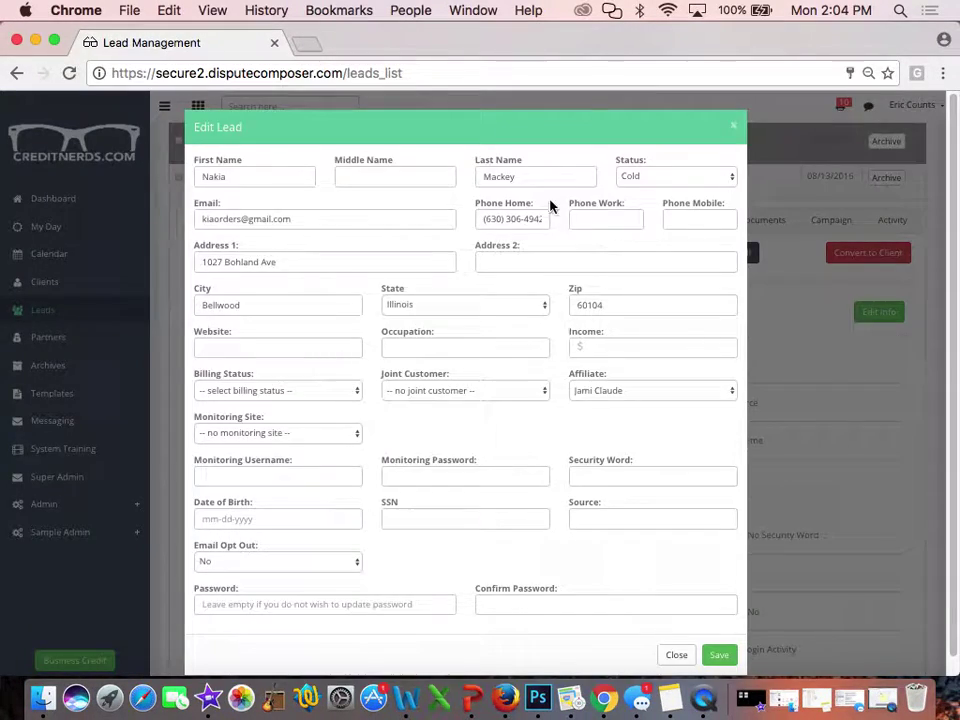
click(688, 222)
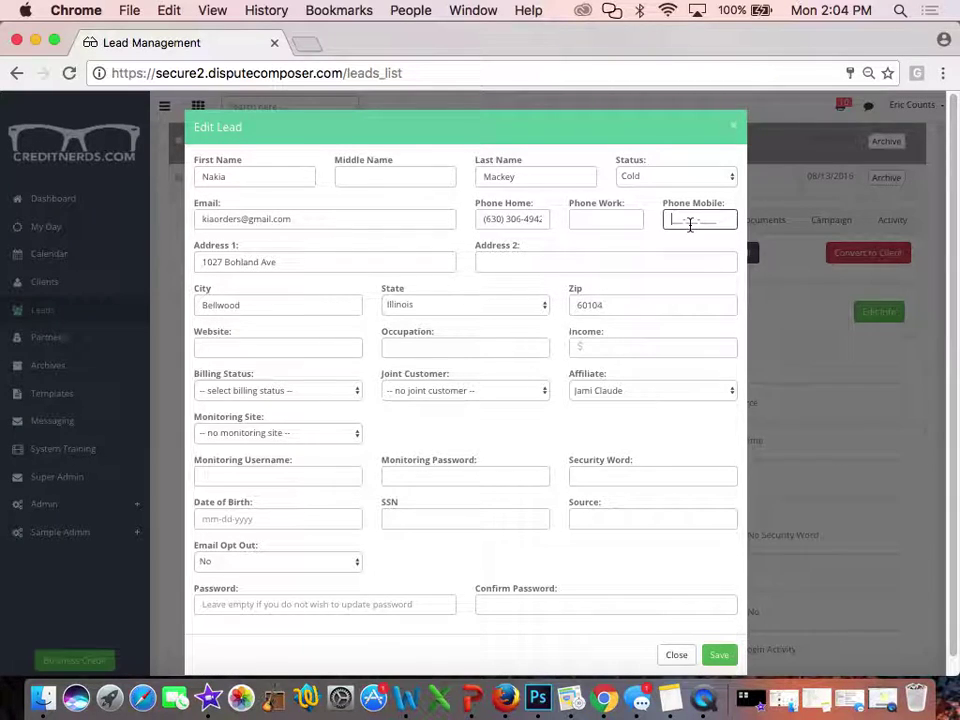
click(719, 655)
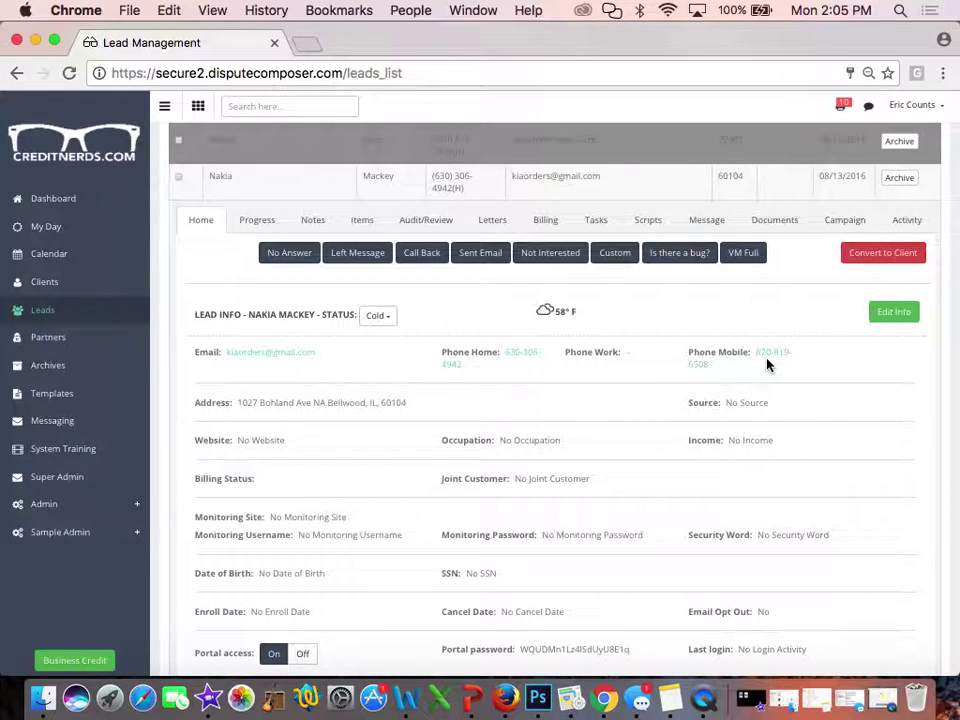
Text 'this is the message.' to the lead's mobile number from the Phone Mobile link
click(767, 359)
click(227, 223)
text(this is the message.)
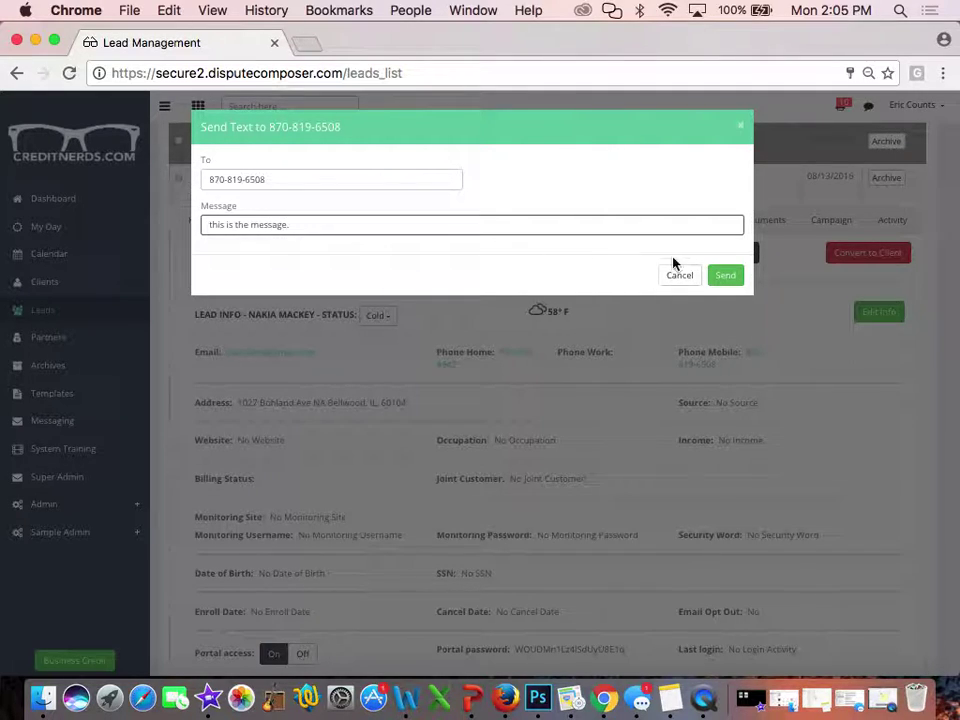
click(728, 274)
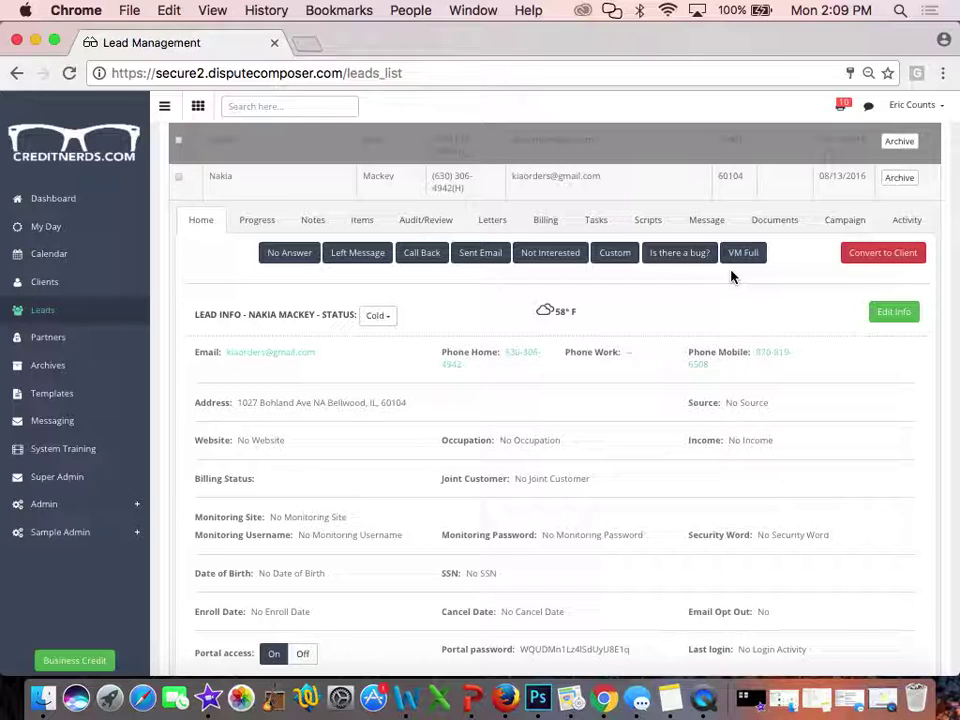
click(76, 504)
scroll(66, 575, down, 3)
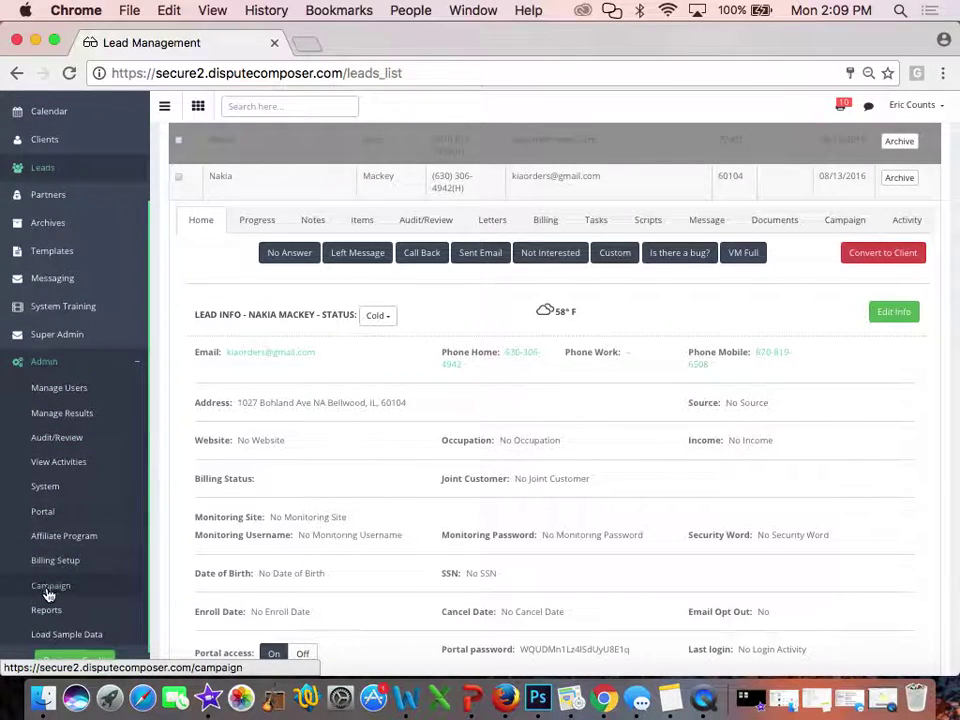
click(18, 489)
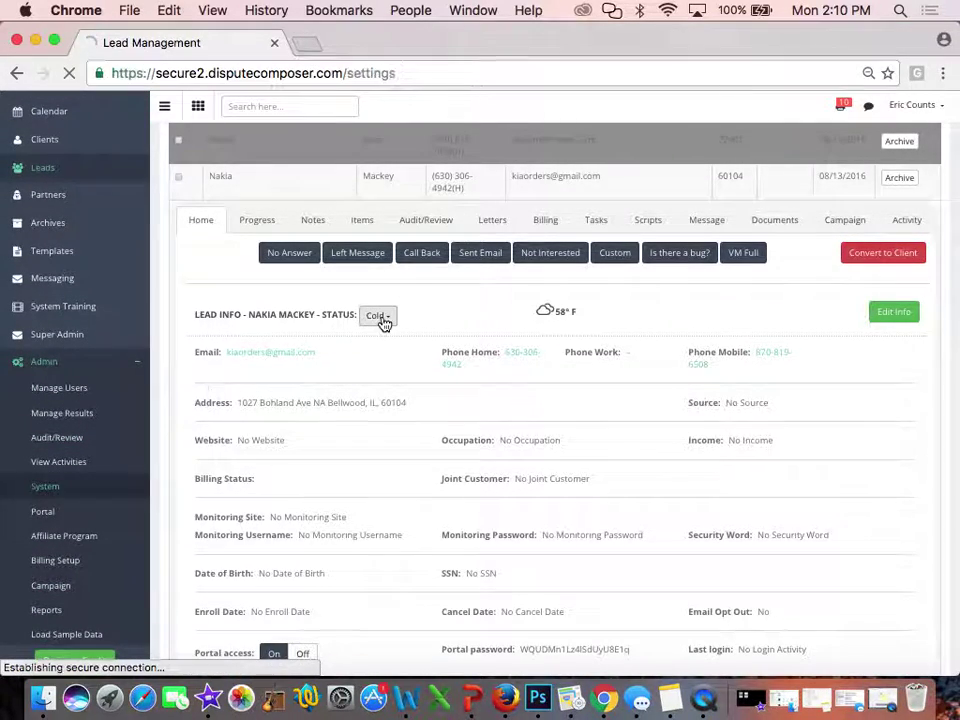
click(595, 150)
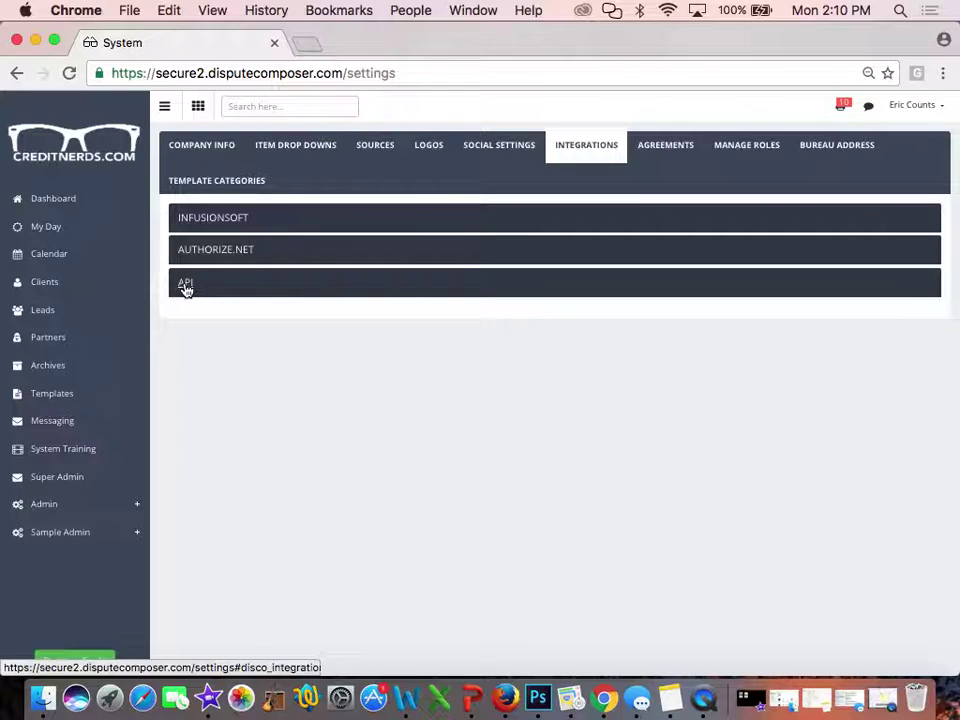
click(185, 286)
scroll(610, 272, down, 1)
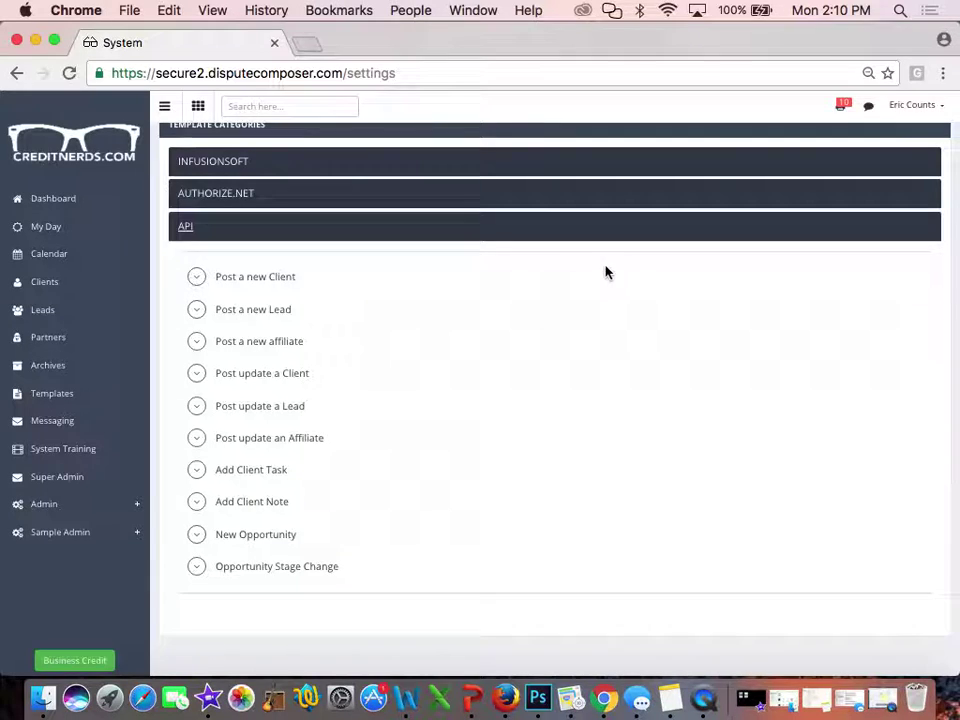
click(256, 277)
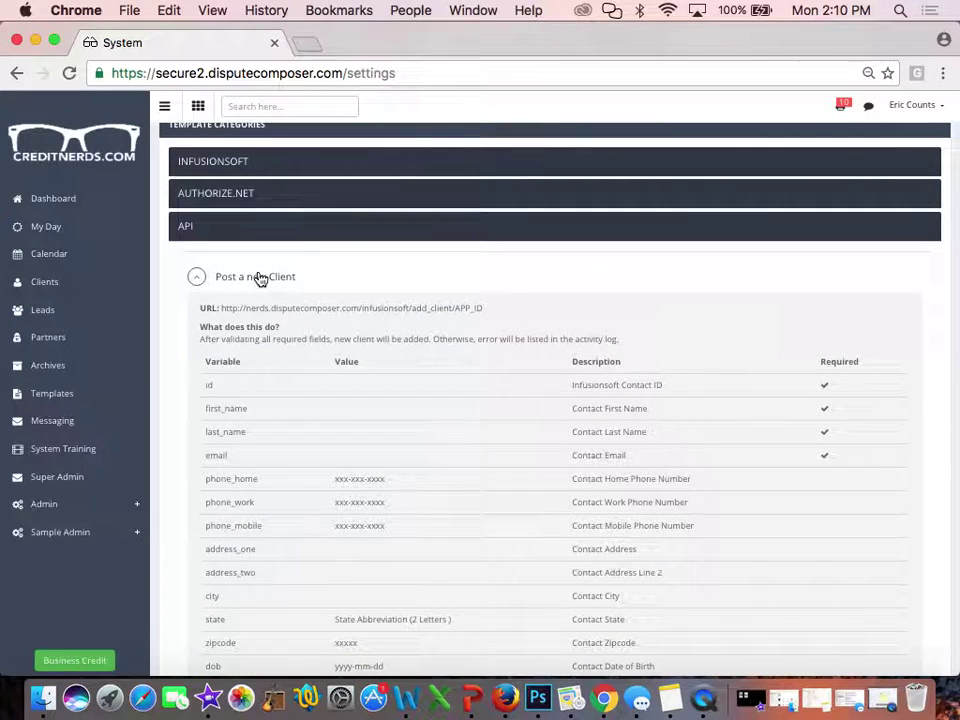
scroll(259, 274, down, 2)
scroll(259, 273, down, 5)
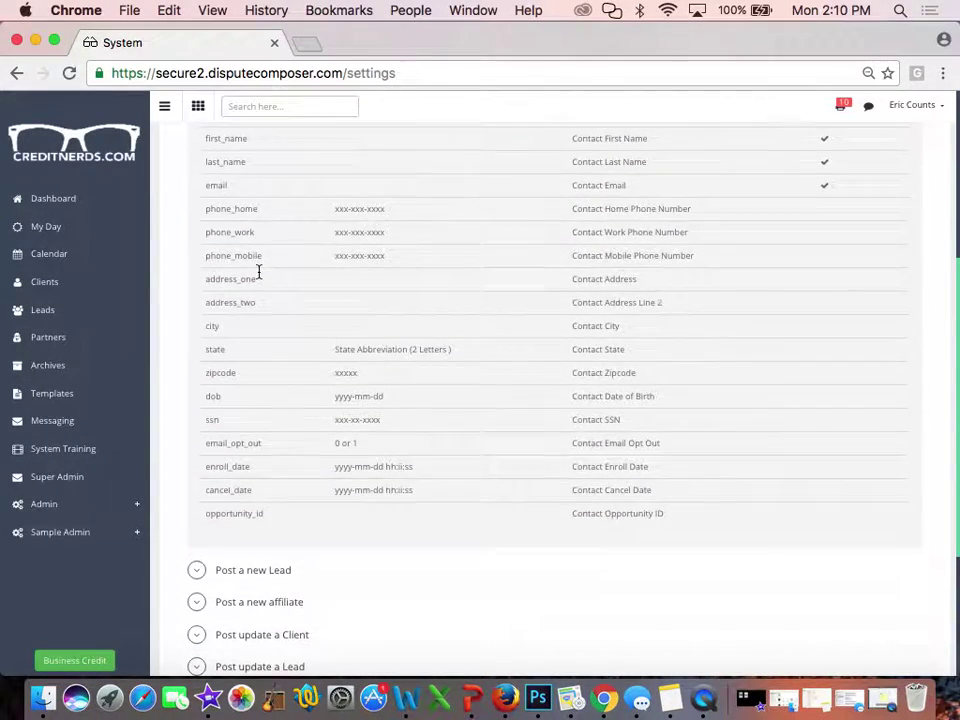
scroll(259, 272, up, 2)
scroll(259, 272, up, 1)
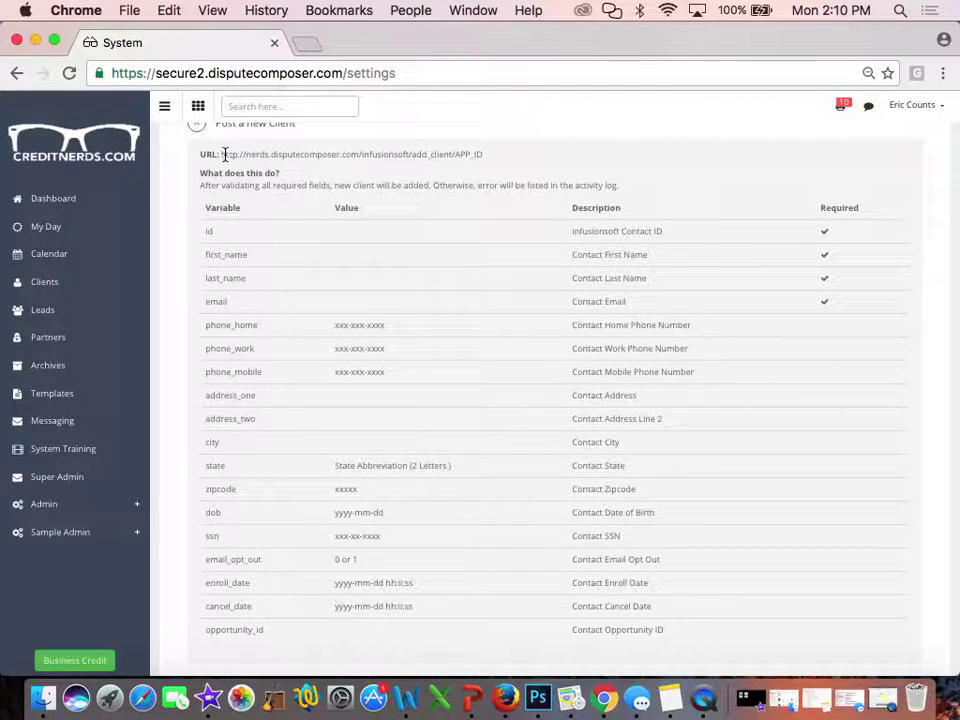
drag(564, 216, 619, 392)
scroll(619, 392, down, 1)
click(619, 392)
scroll(619, 392, down, 5)
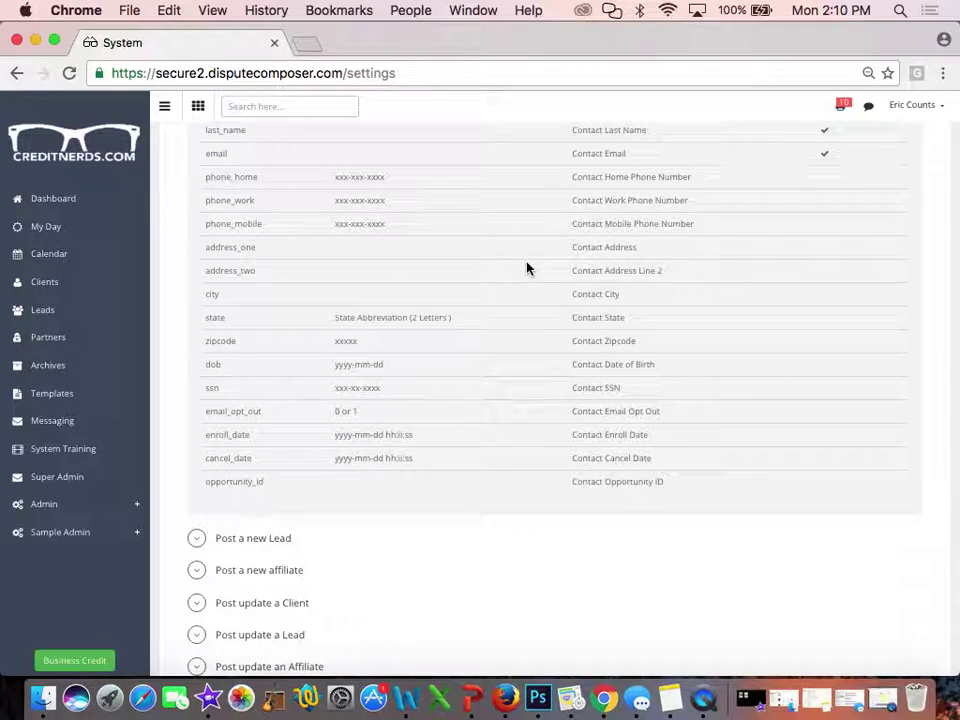
scroll(527, 268, up, 1)
scroll(527, 268, down, 5)
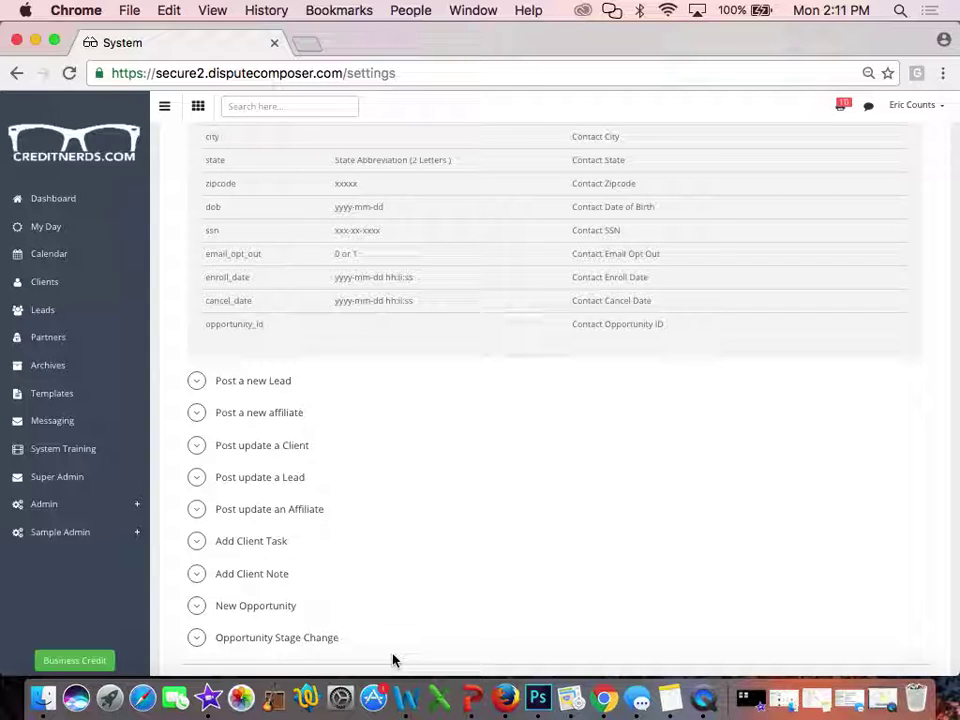
scroll(393, 660, up, 4)
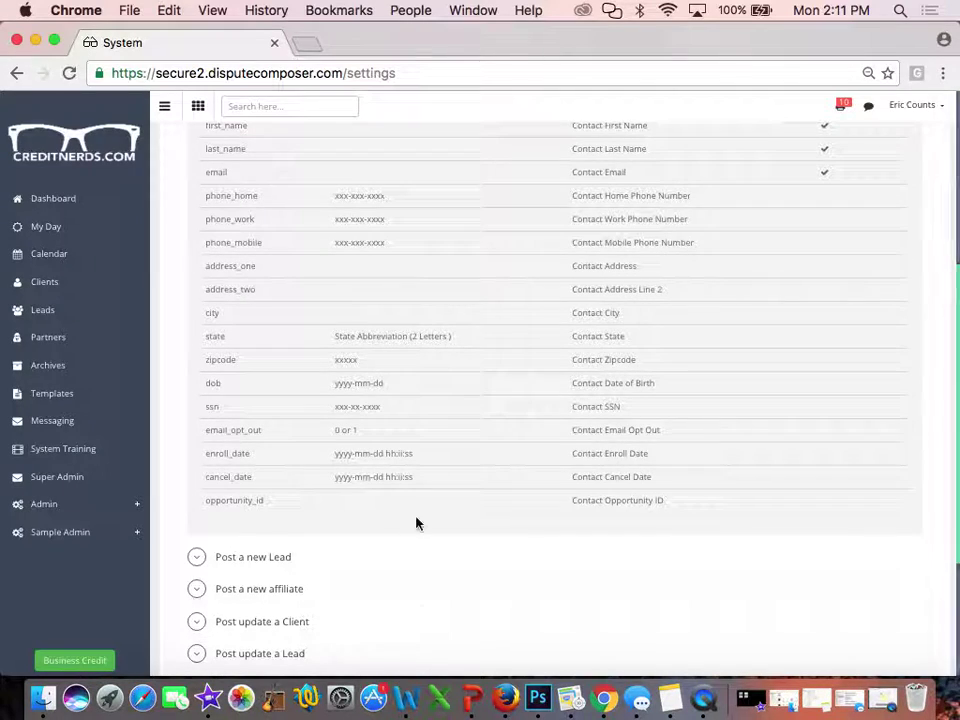
scroll(416, 521, up, 7)
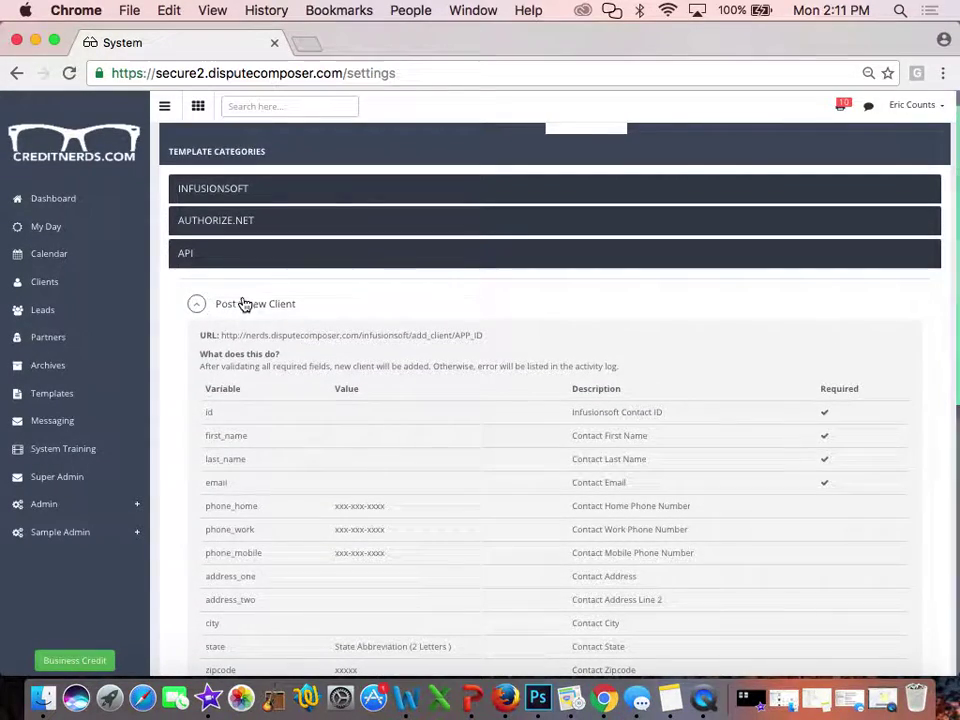
Collapse the Post a new Client details, check Authorize.net, and expand the Infusionsoft credentials
click(242, 304)
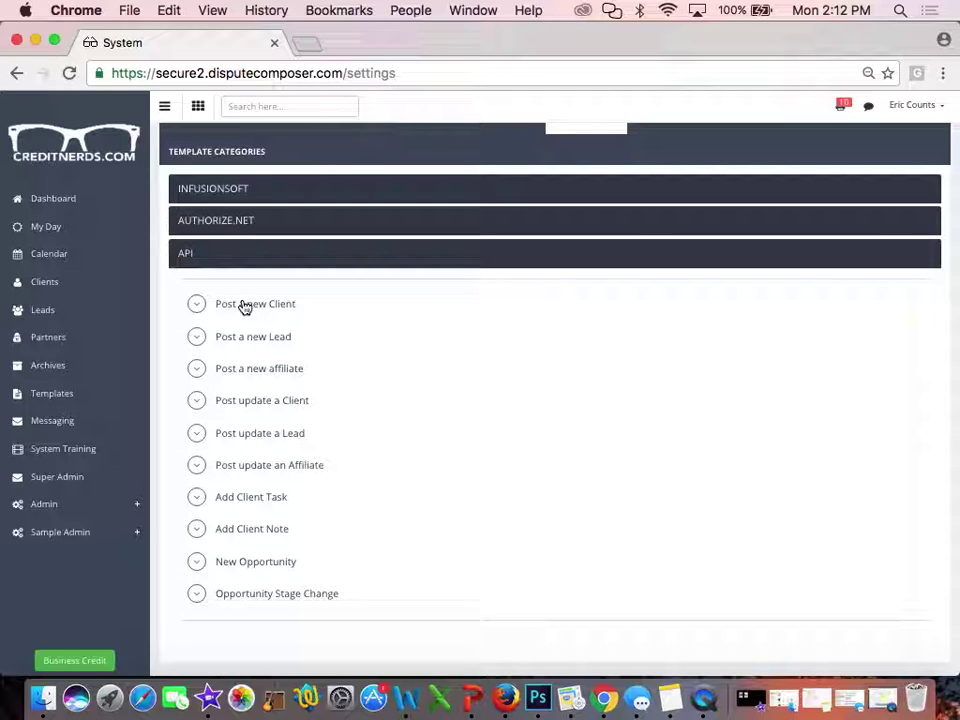
click(221, 223)
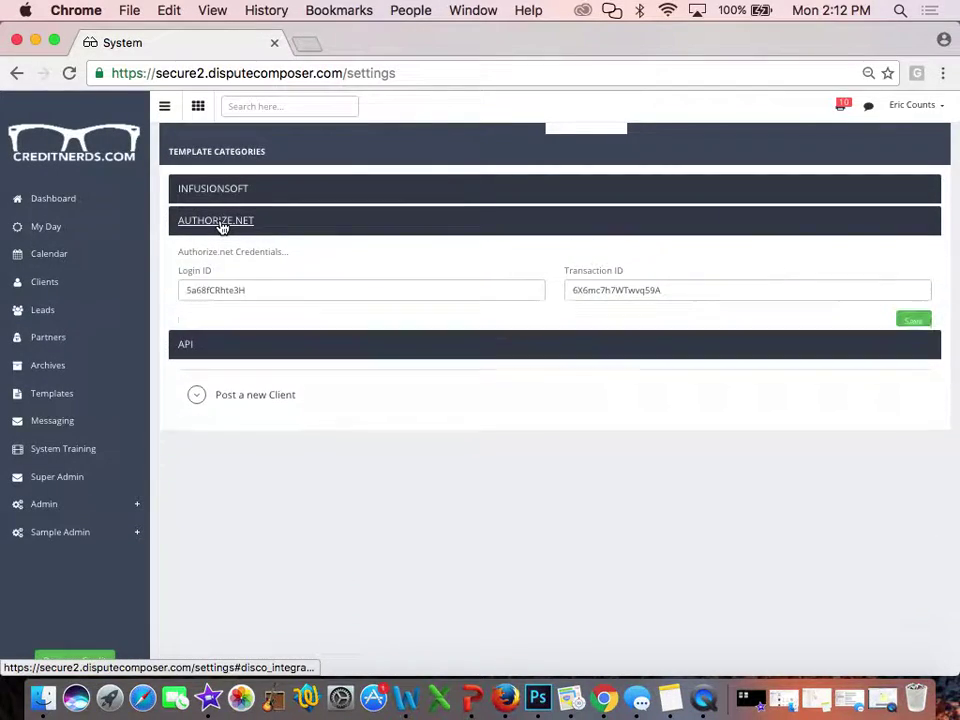
click(221, 222)
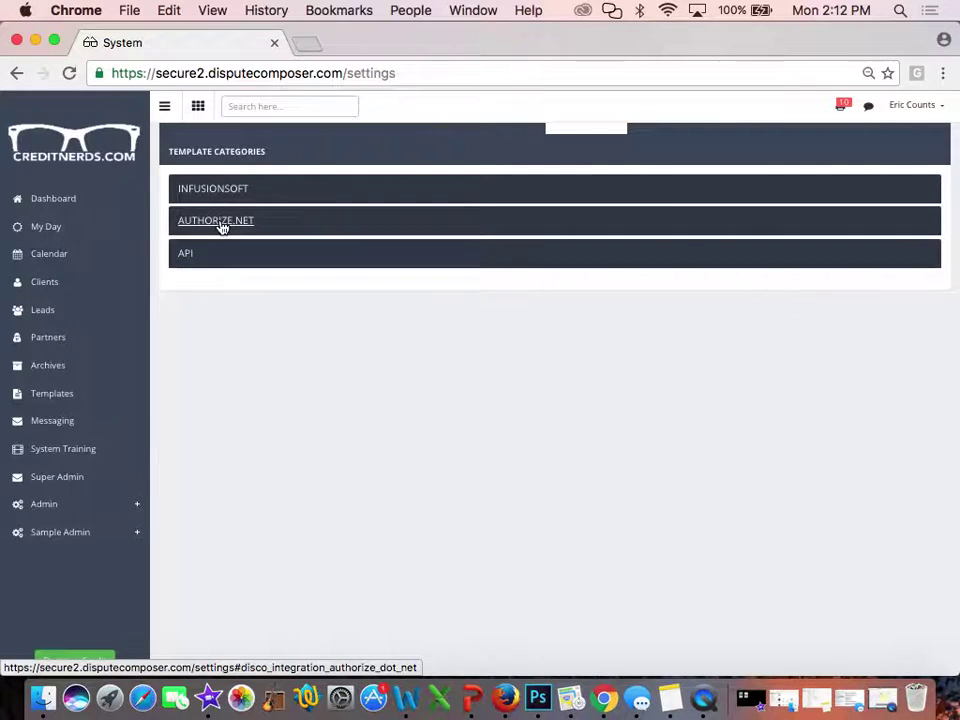
click(211, 190)
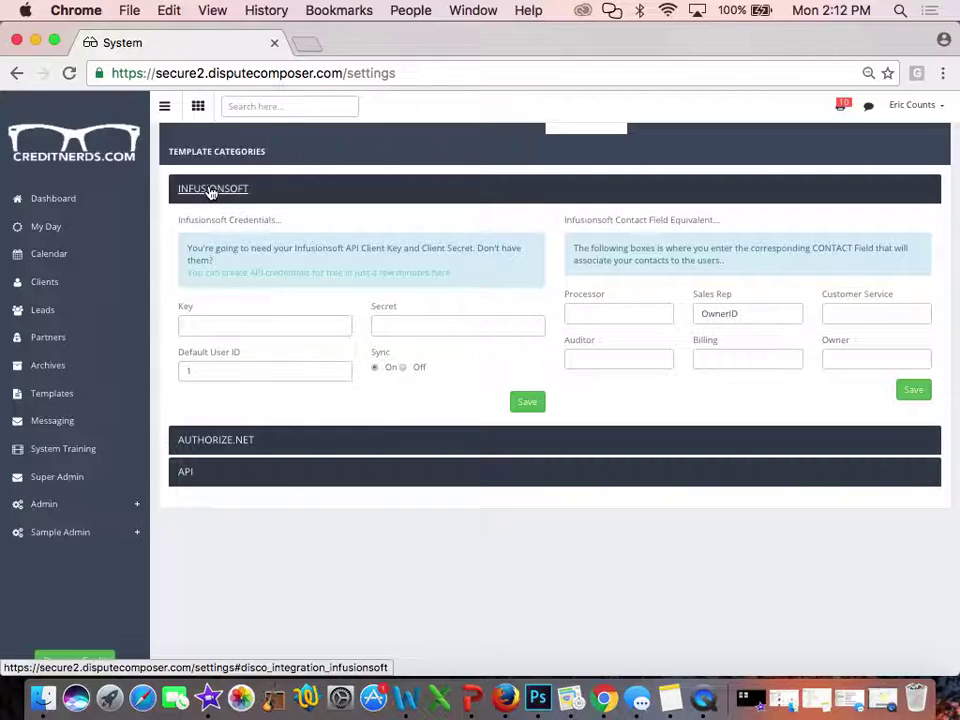
Collapse Infusionsoft, expand the API actions list, then return to the All Leads list
click(211, 190)
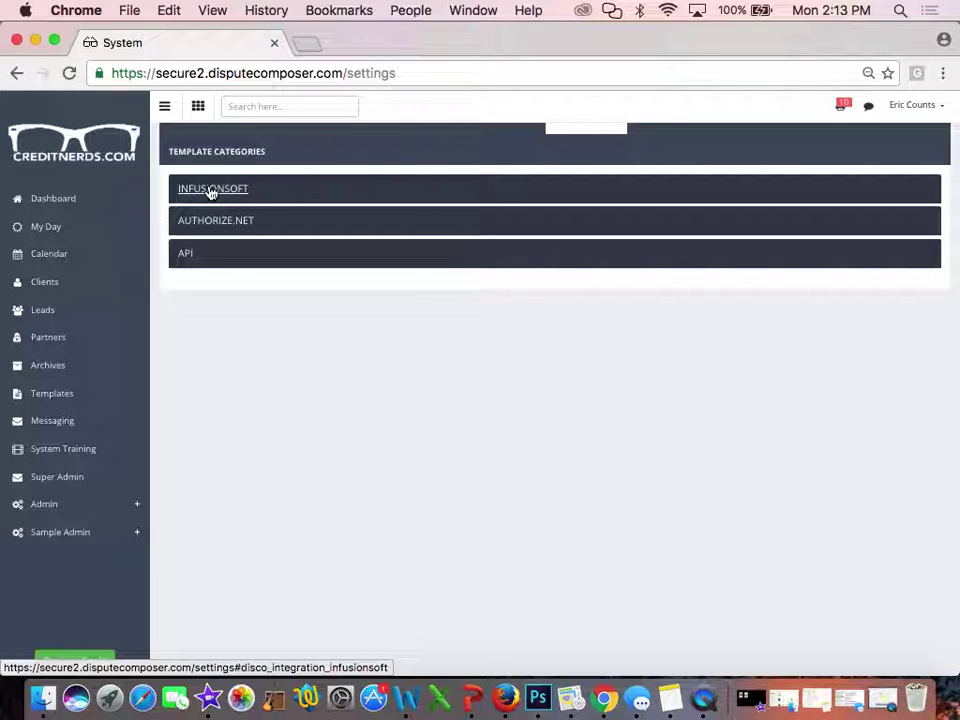
click(186, 255)
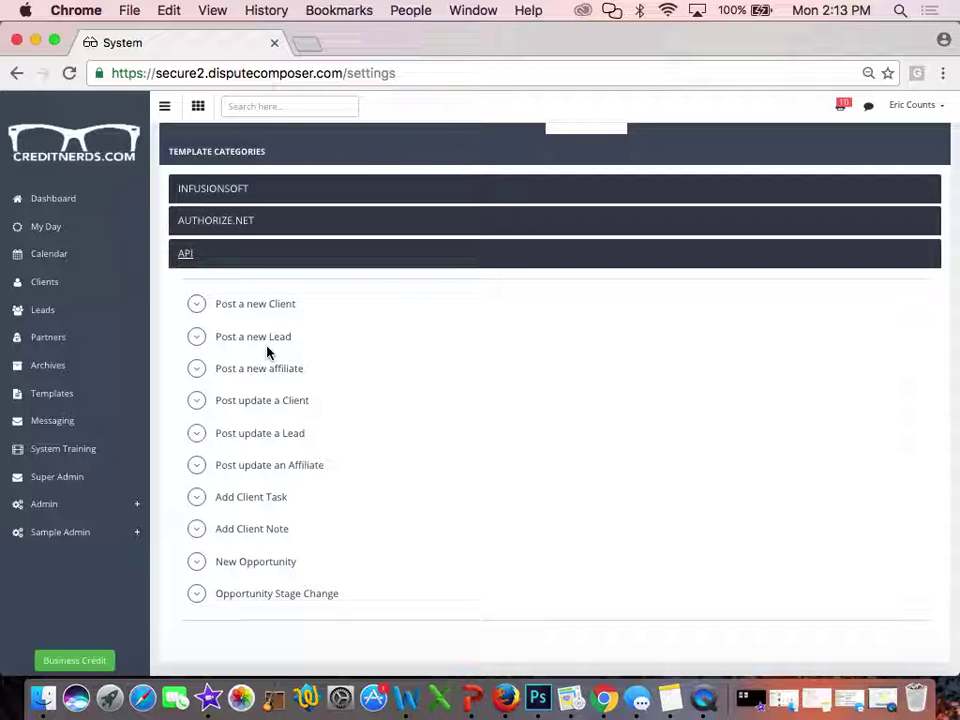
click(44, 308)
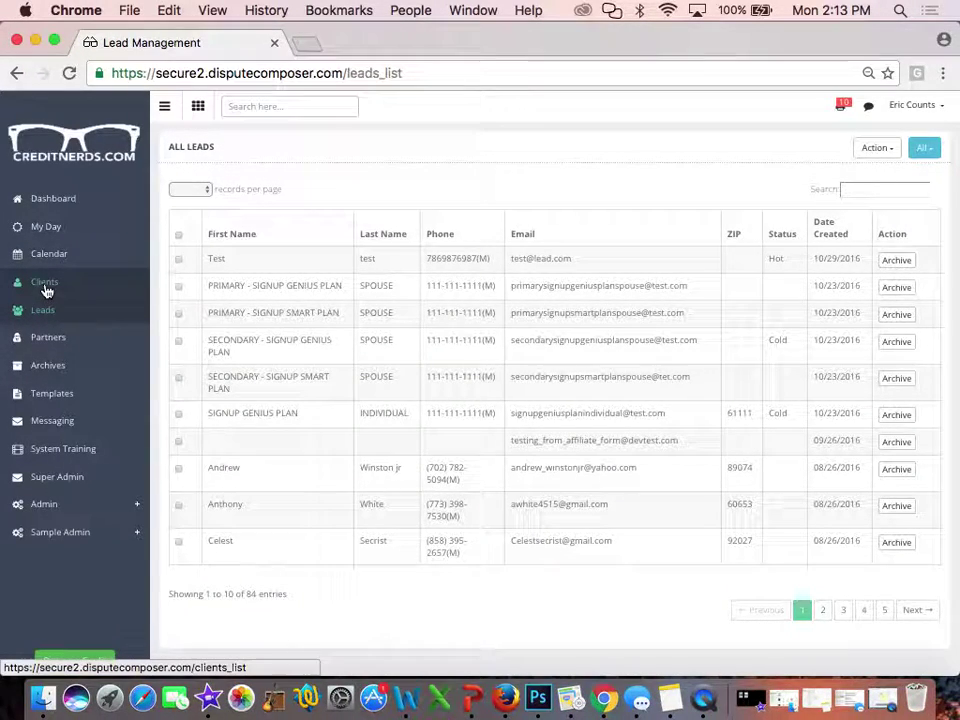
Go to the Clients list and search it for the client's name
click(45, 286)
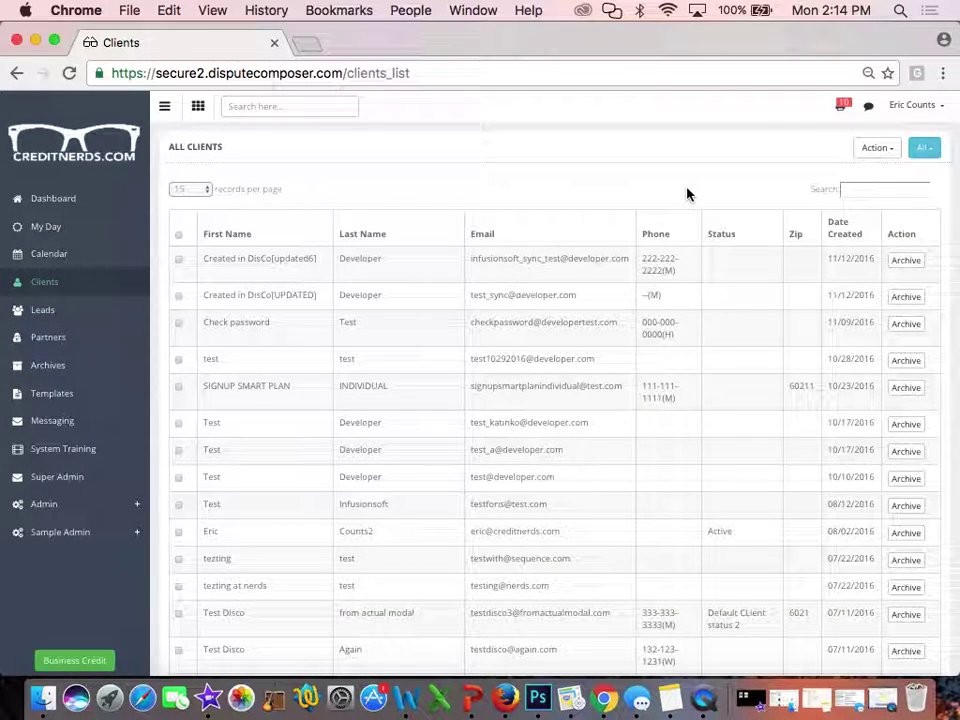
click(864, 190)
text(jay)
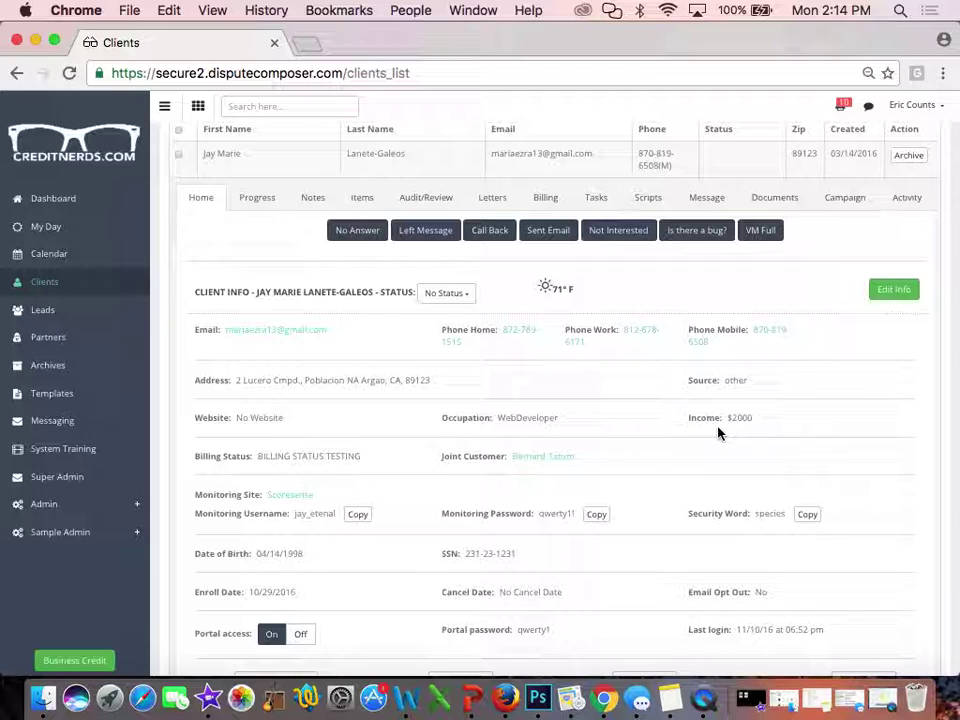
Scroll the client info and follow the Joint Customer link to its record
scroll(718, 430, down, 2)
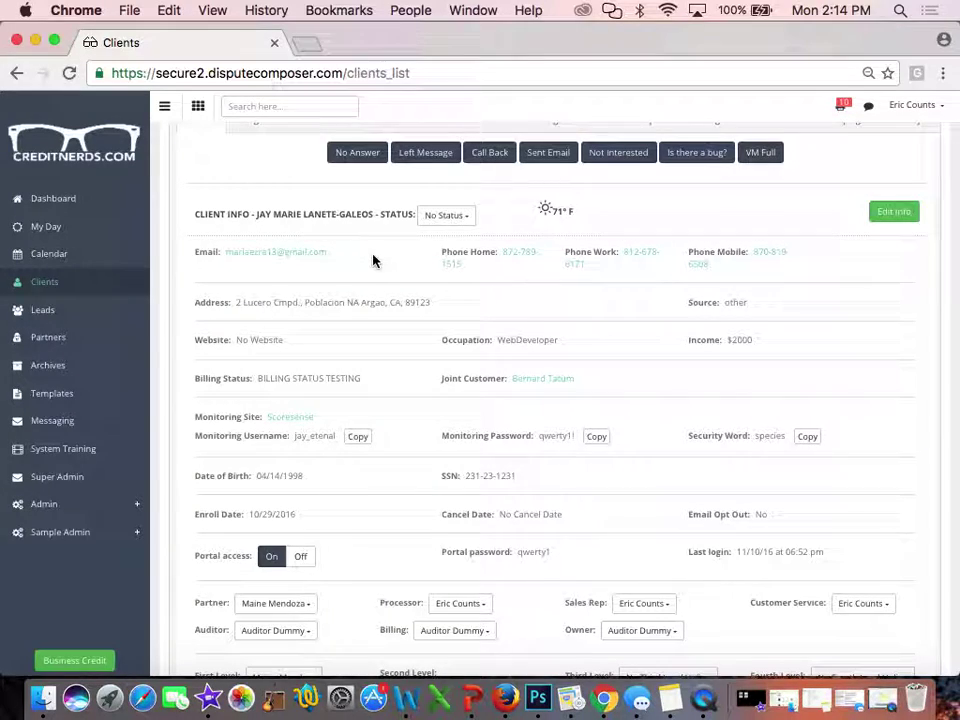
click(537, 384)
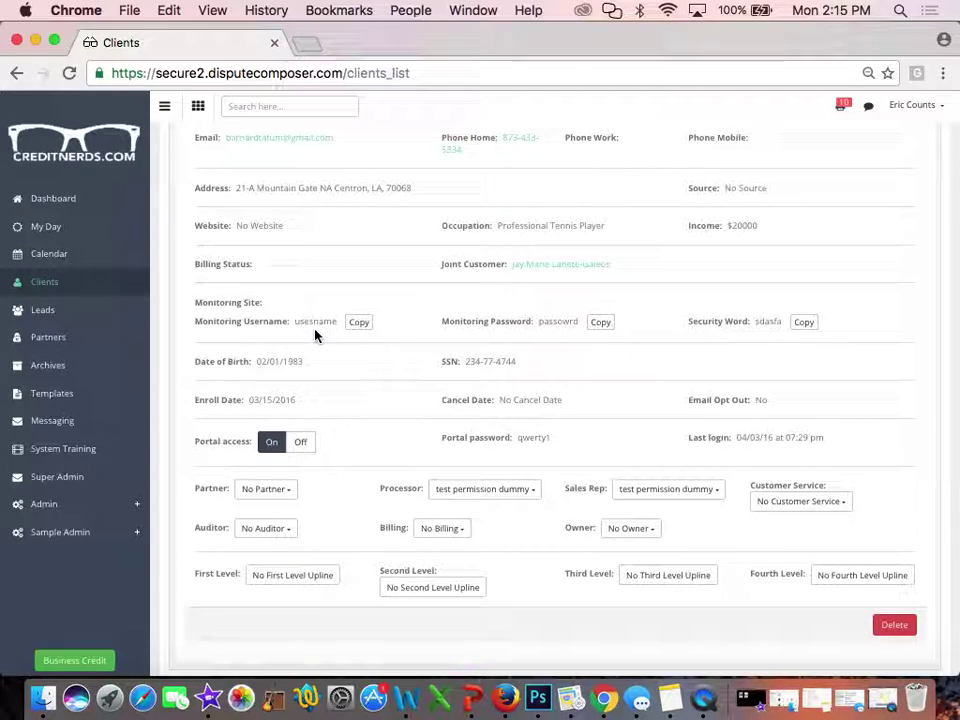
Copy the client's monitoring username
click(360, 323)
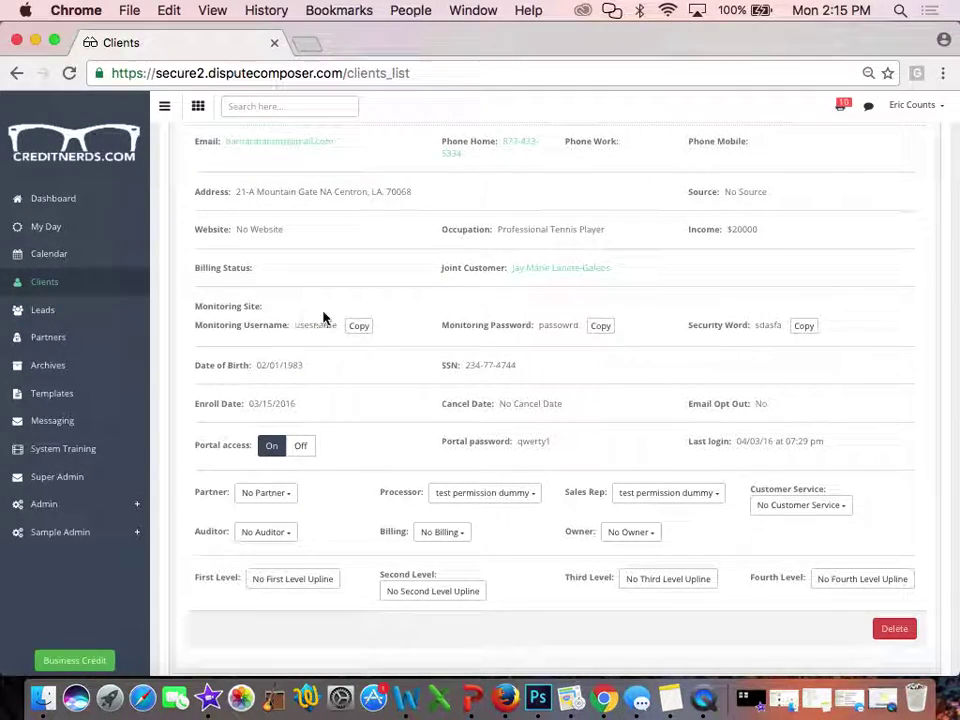
scroll(727, 263, up, 2)
scroll(800, 260, up, 5)
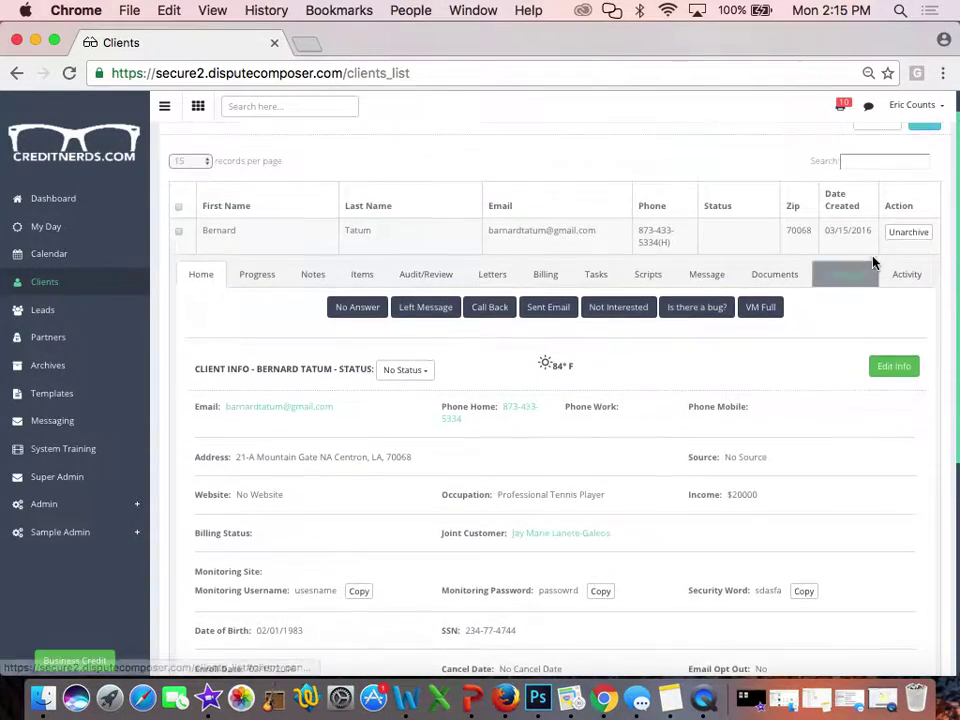
Change the monitoring site to Scoresense, save, and open the Scoresense website
click(888, 375)
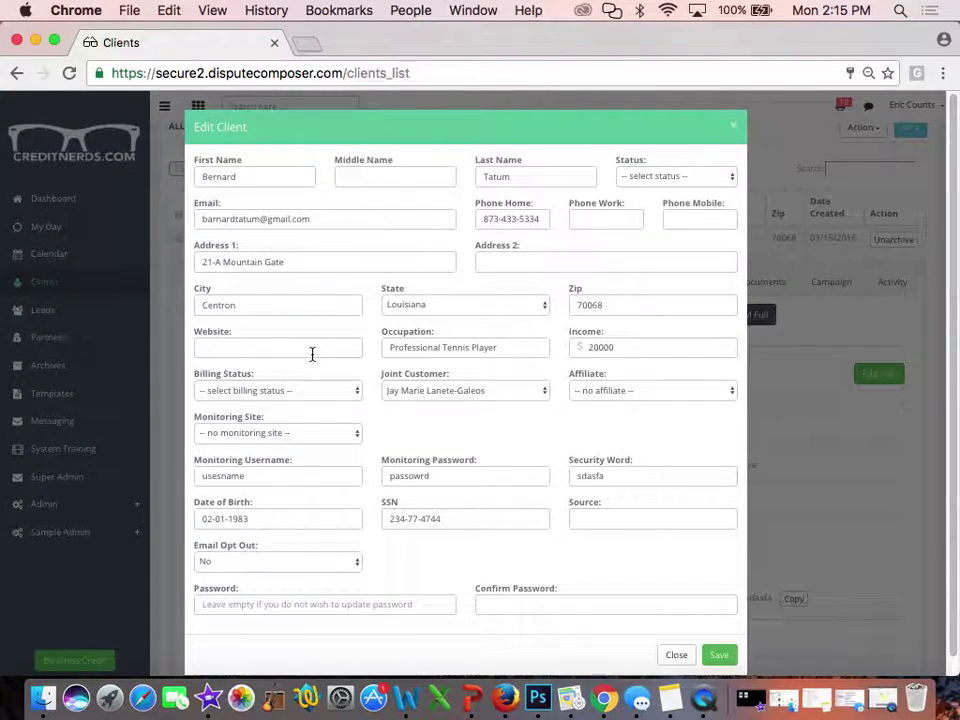
click(273, 433)
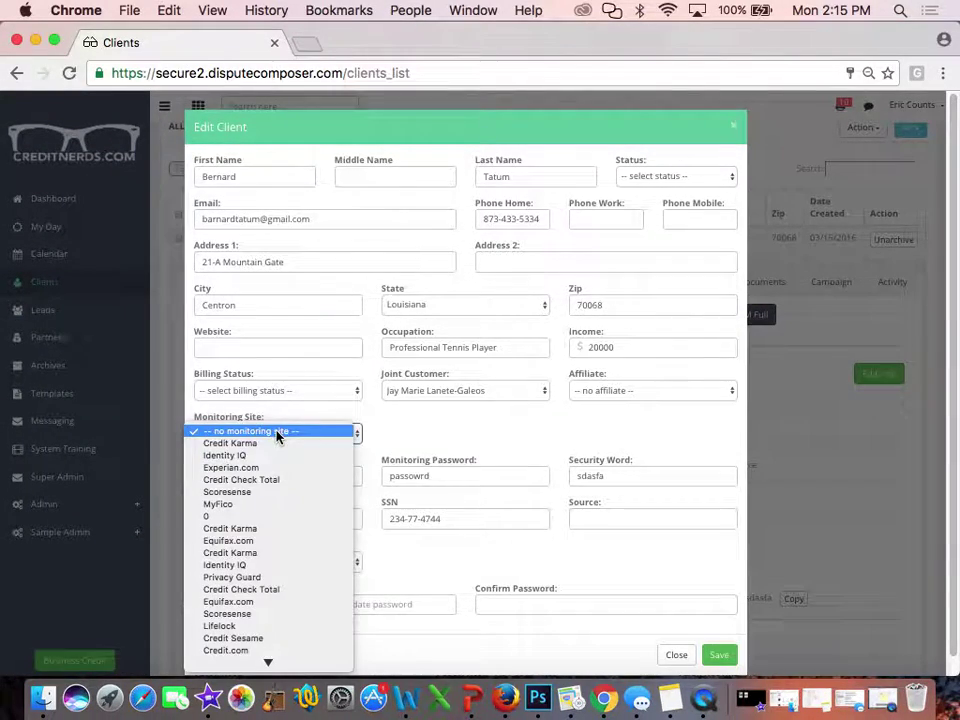
click(241, 492)
click(719, 655)
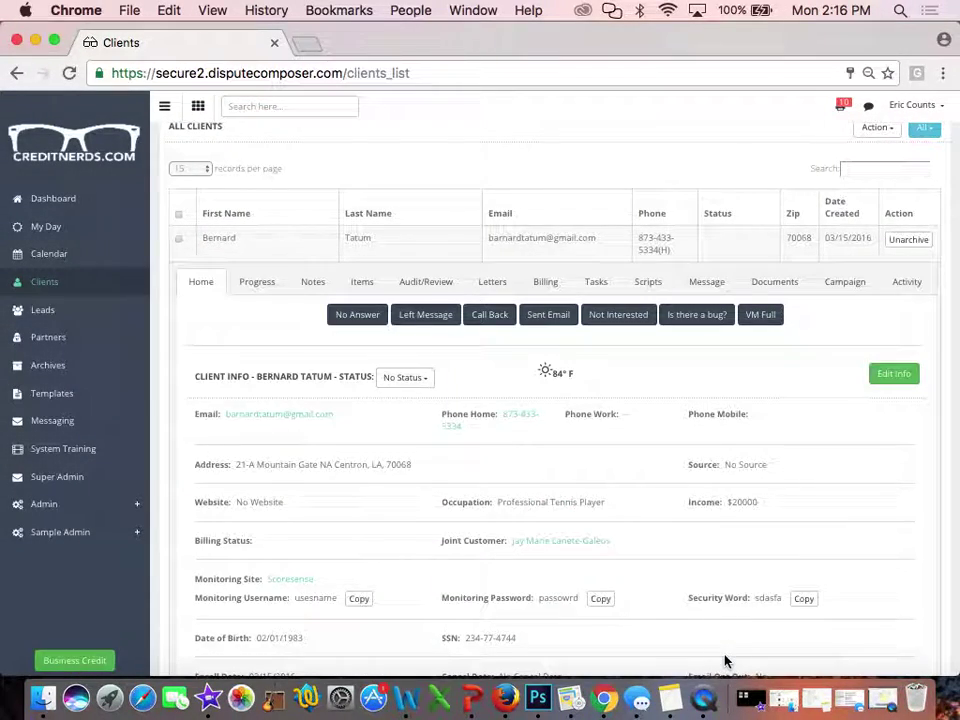
scroll(459, 553, down, 3)
click(291, 506)
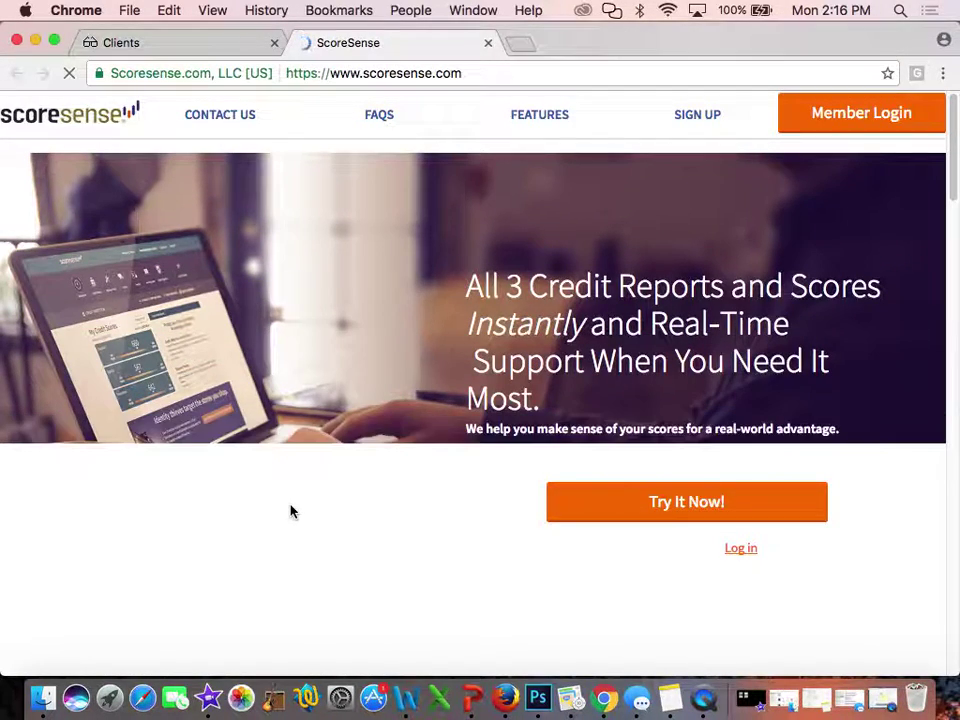
Return to the Dispute Composer client record and copy the monitoring username
click(174, 41)
click(357, 522)
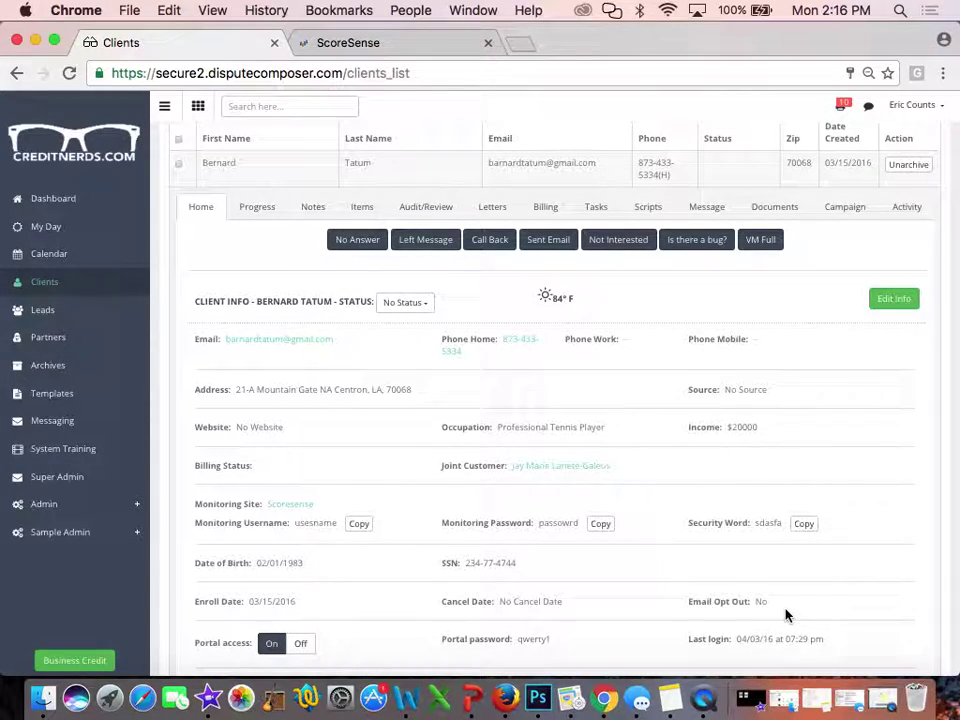
Turn the client's portal access off and review the Partner, Processor and Sales Rep assignments
scroll(394, 557, down, 3)
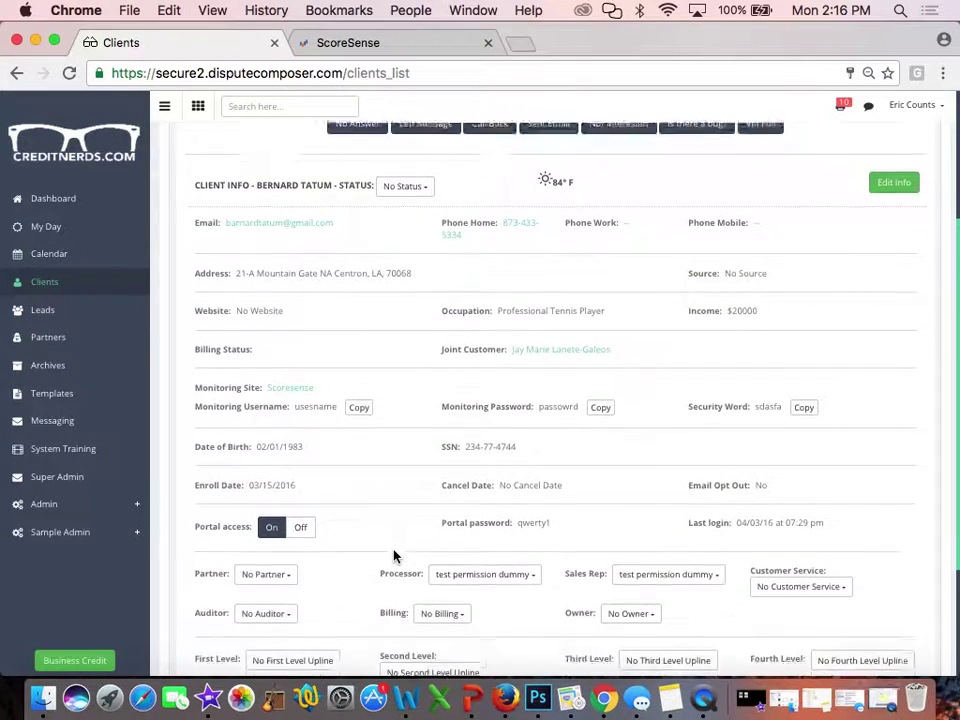
click(302, 516)
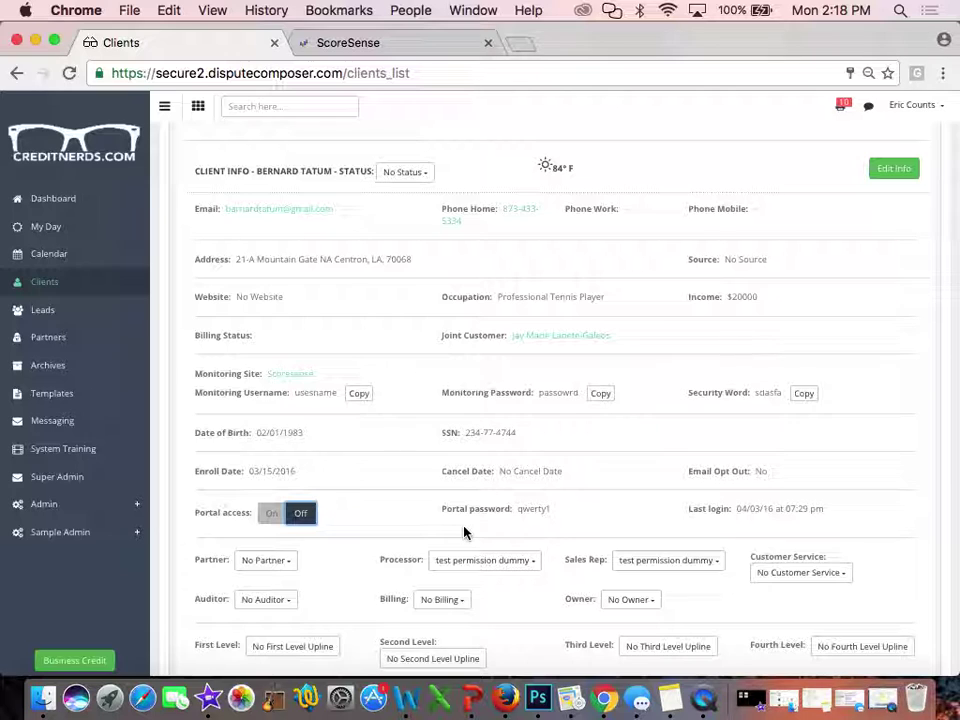
scroll(464, 532, down, 2)
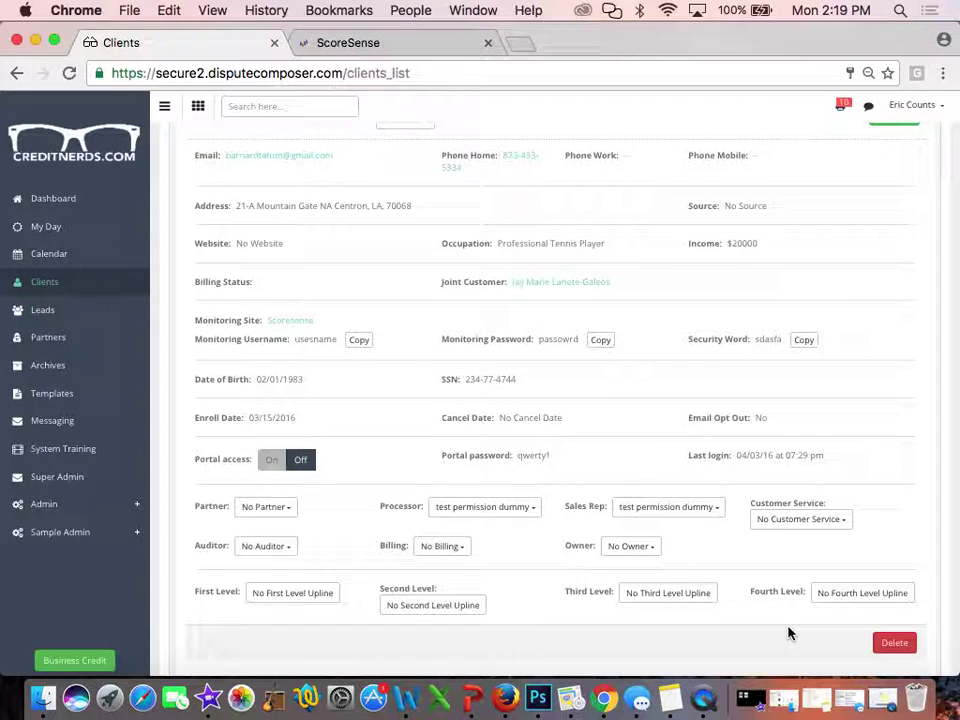
scroll(788, 632, down, 3)
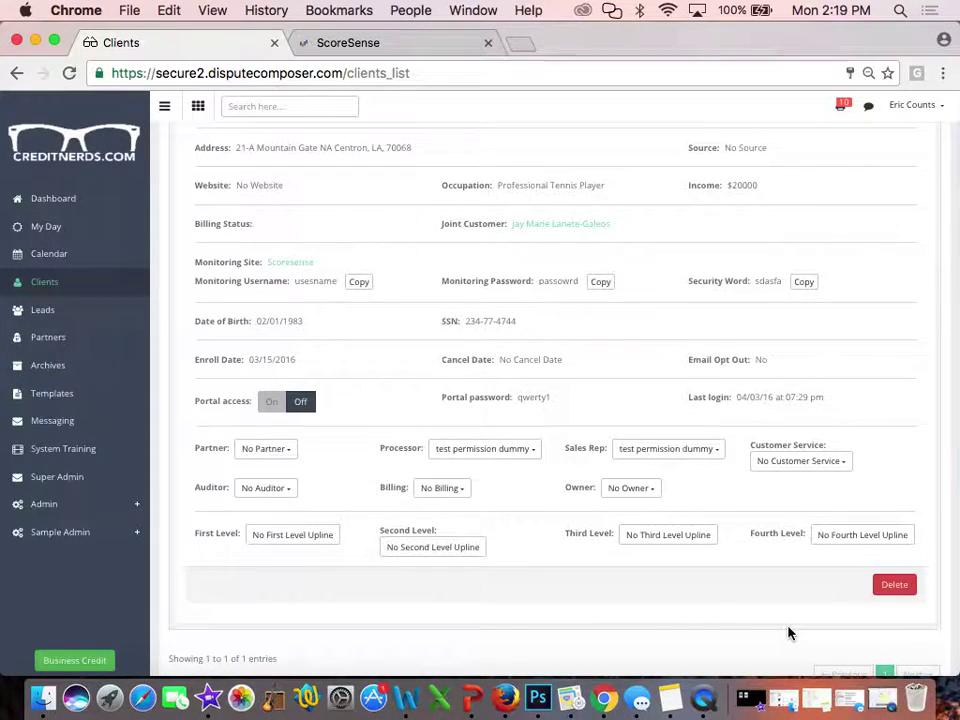
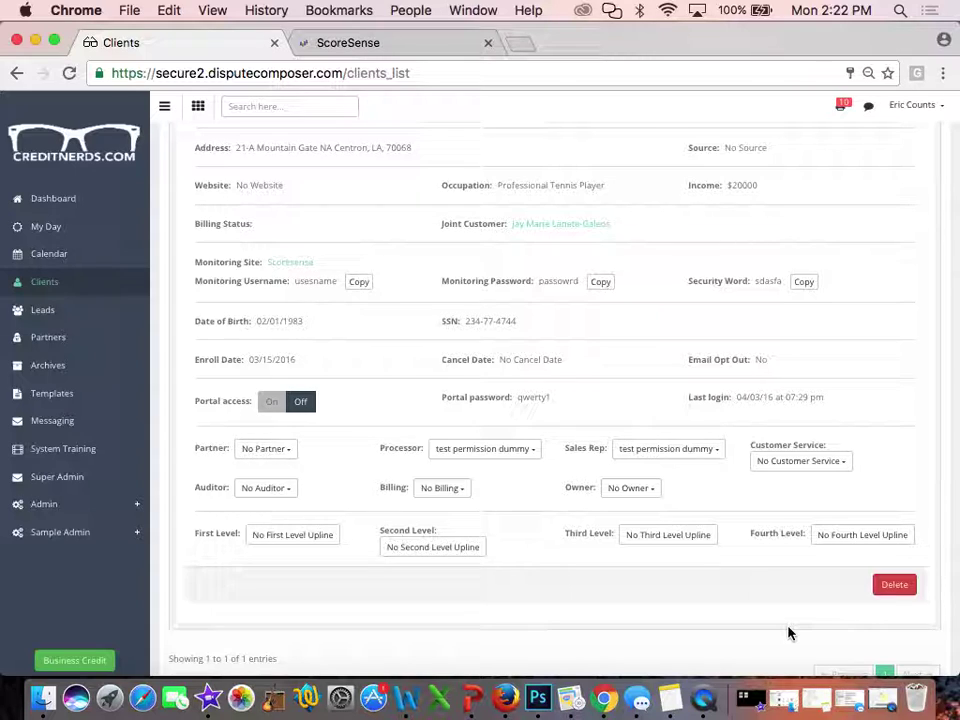
Collapse the navigation sidebar to icons and scroll back up to the client's row and tabs
scroll(788, 632, down, 2)
scroll(788, 632, up, 5)
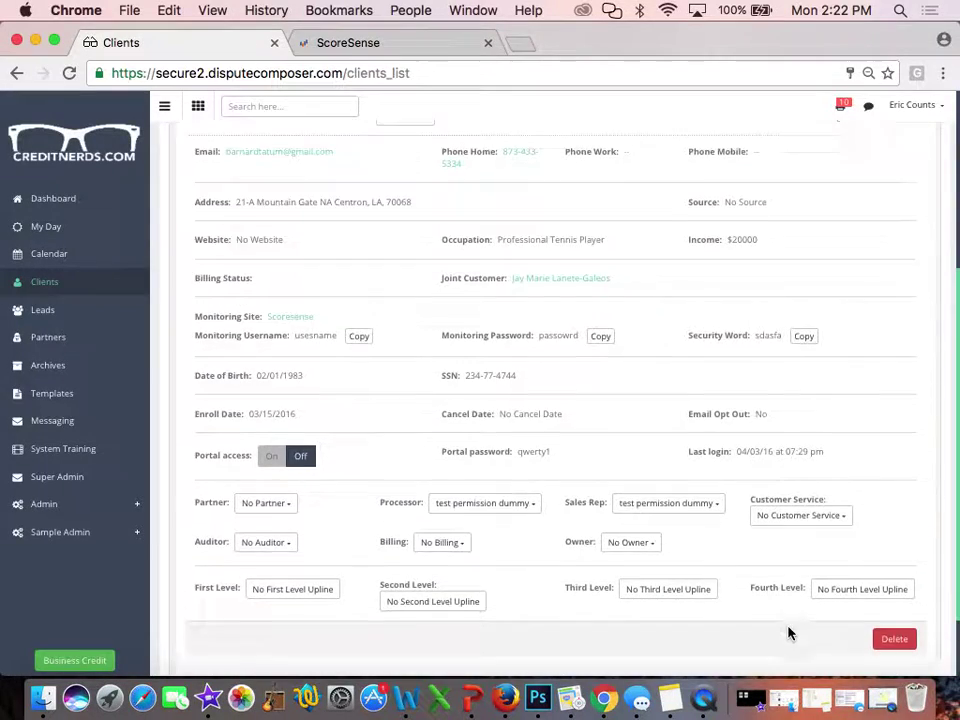
click(164, 106)
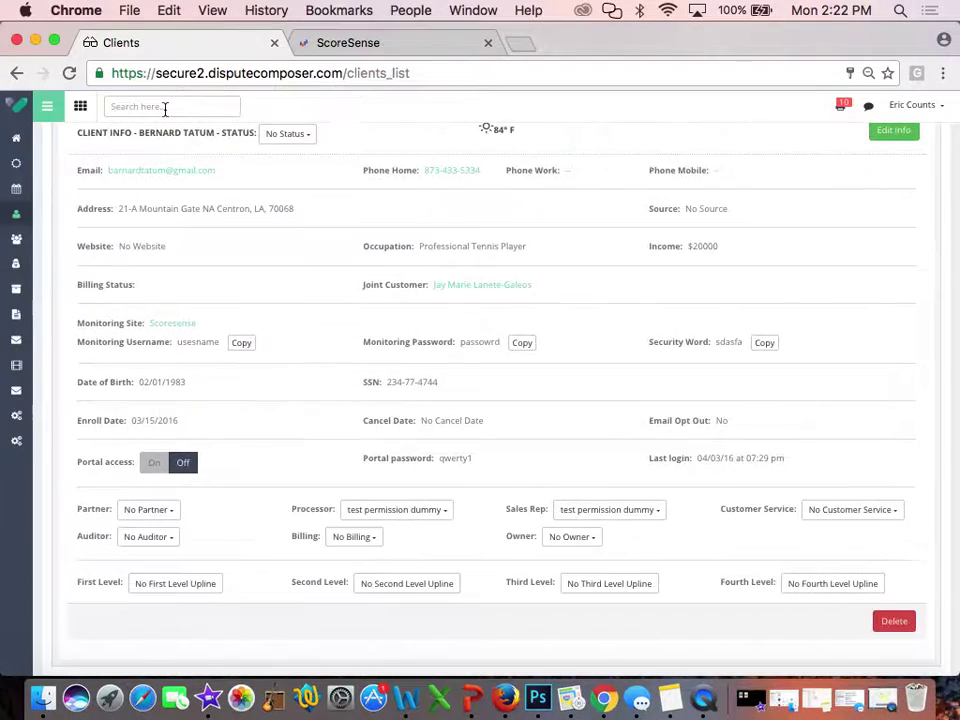
scroll(165, 109, up, 3)
scroll(165, 109, up, 3)
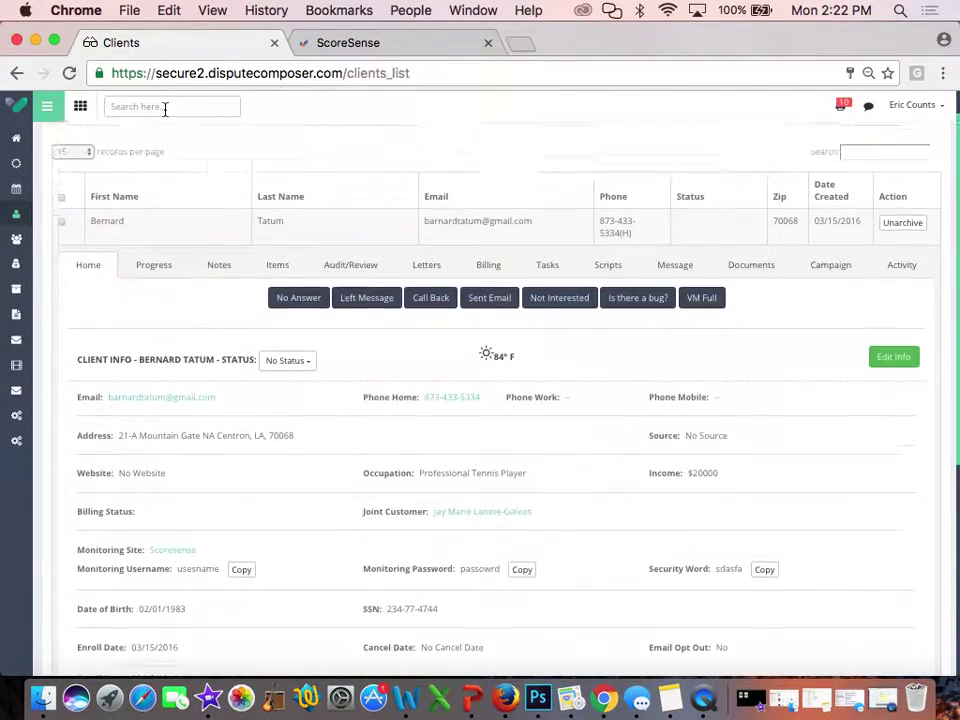
scroll(165, 109, down, 4)
scroll(165, 109, up, 3)
scroll(165, 109, up, 2)
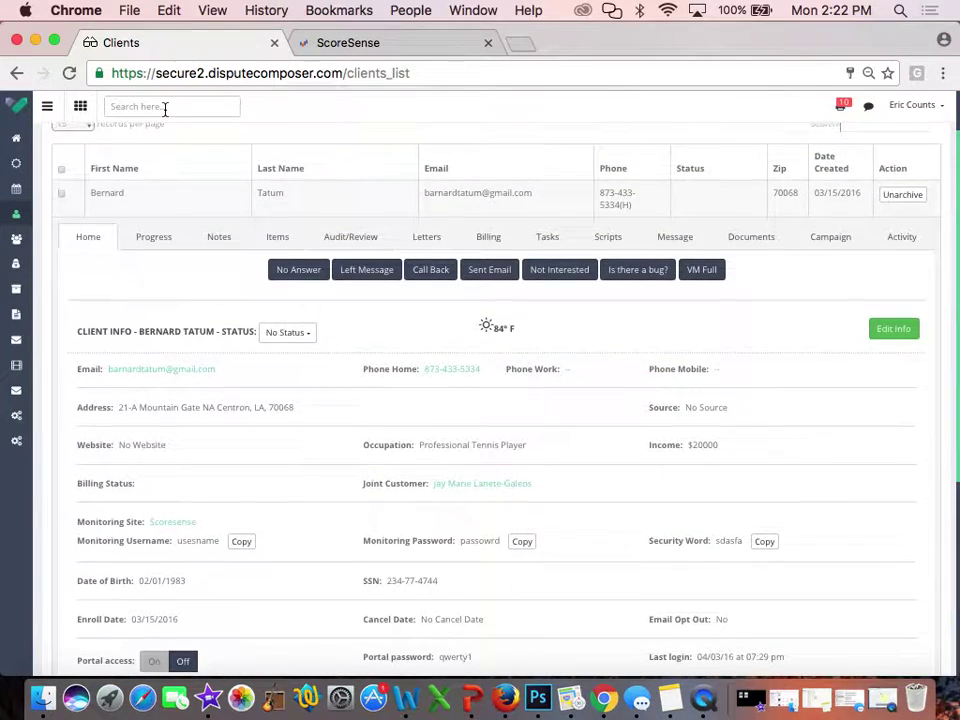
Open the Progress tab and review the milestones, 41.7% overall donut charts and Score Tracker
click(162, 241)
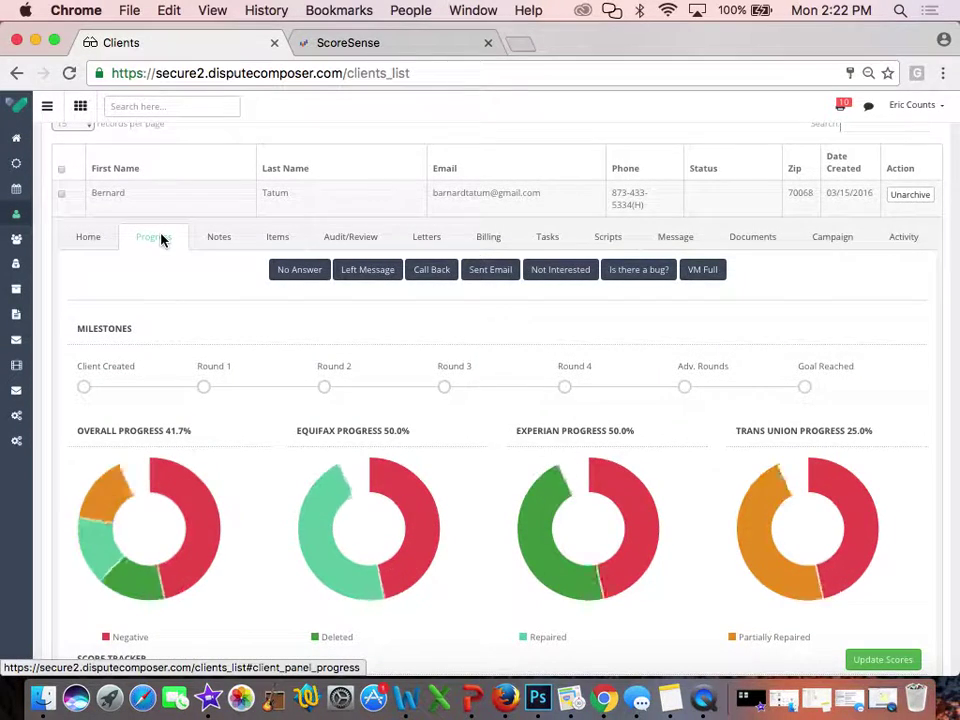
scroll(161, 237, down, 5)
scroll(161, 235, up, 3)
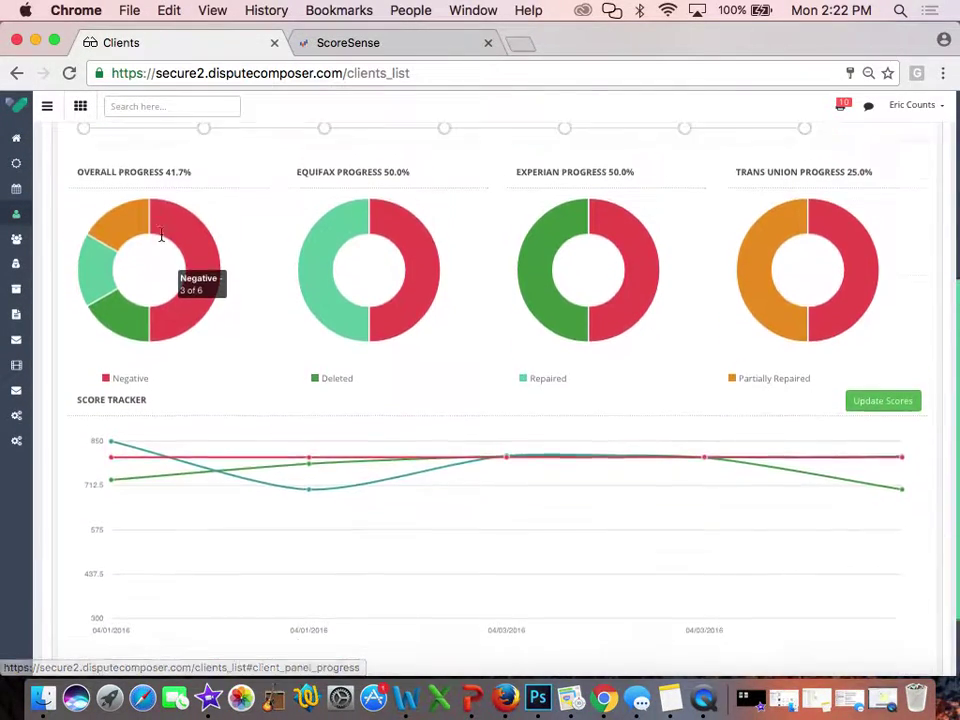
scroll(161, 240, down, 1)
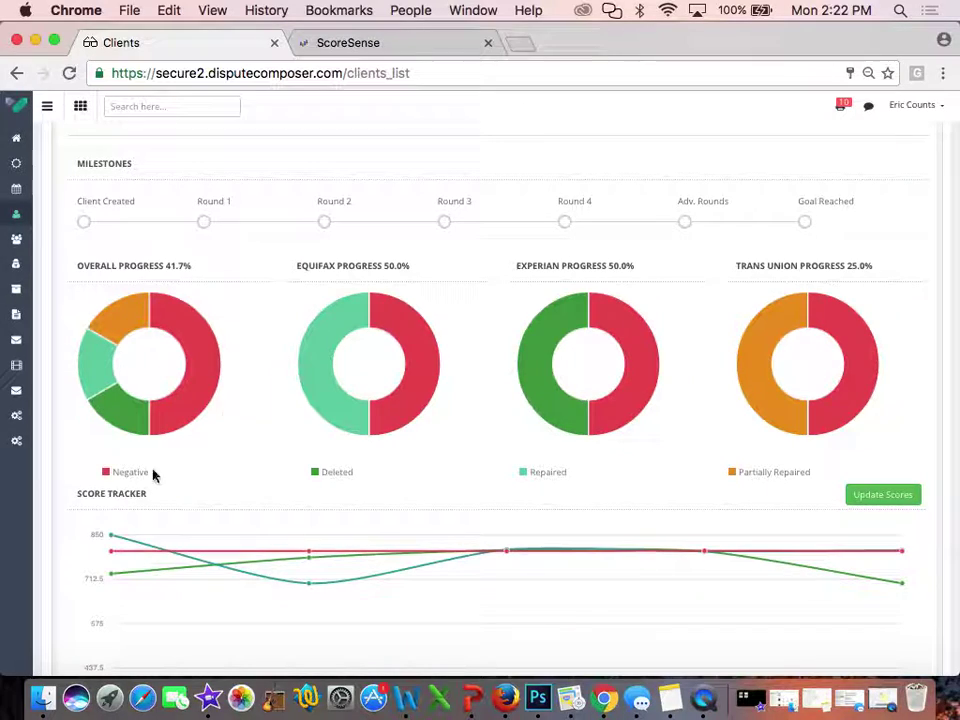
mouse_move(318, 613)
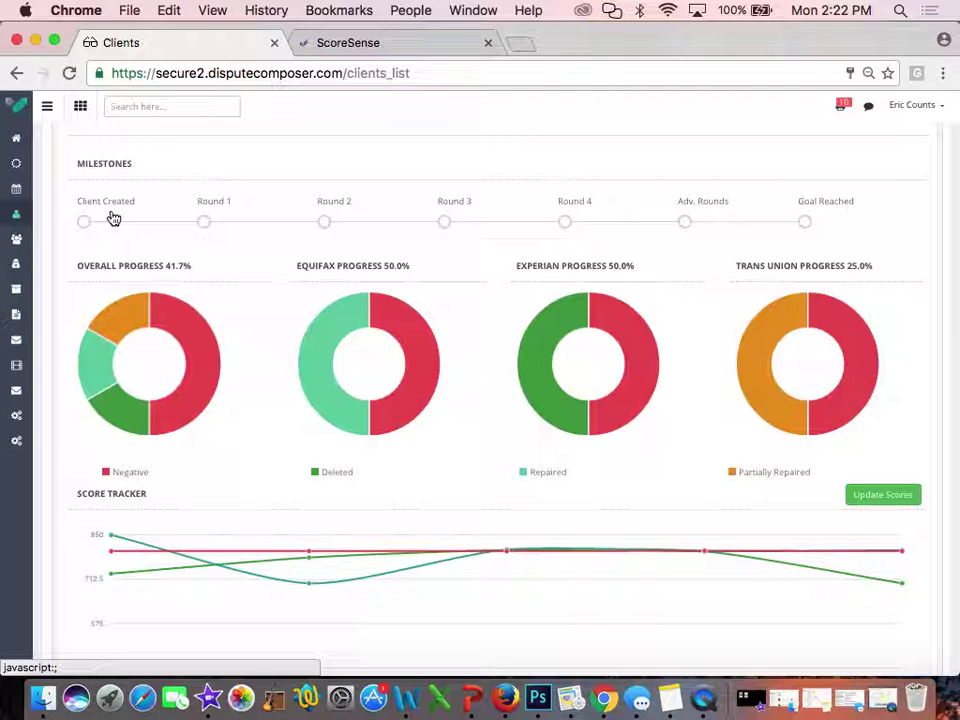
scroll(113, 218, down, 2)
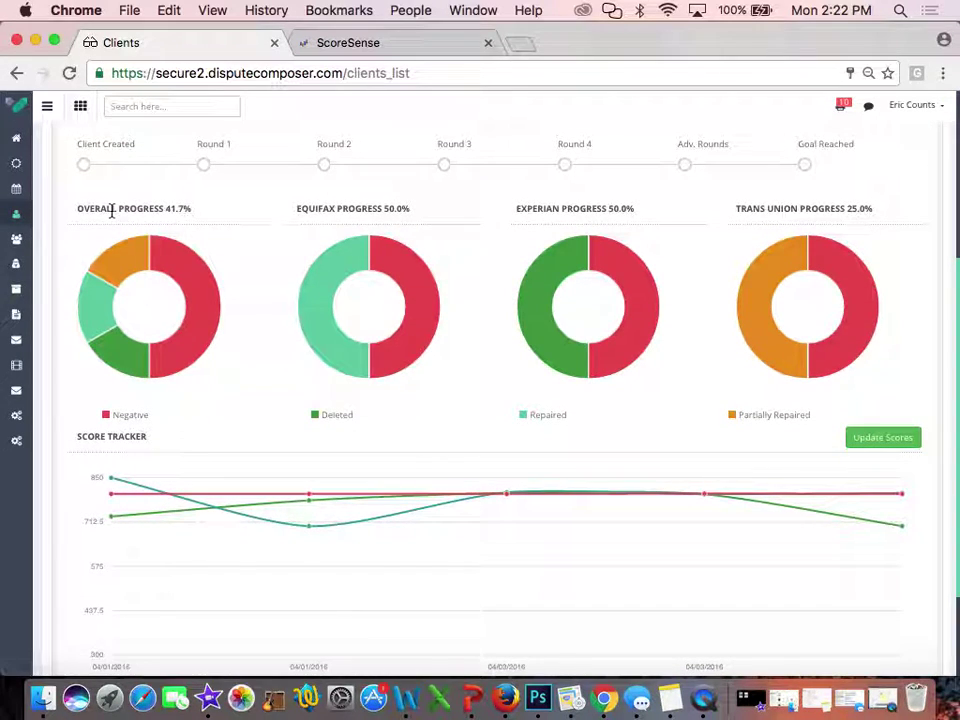
mouse_move(140, 265)
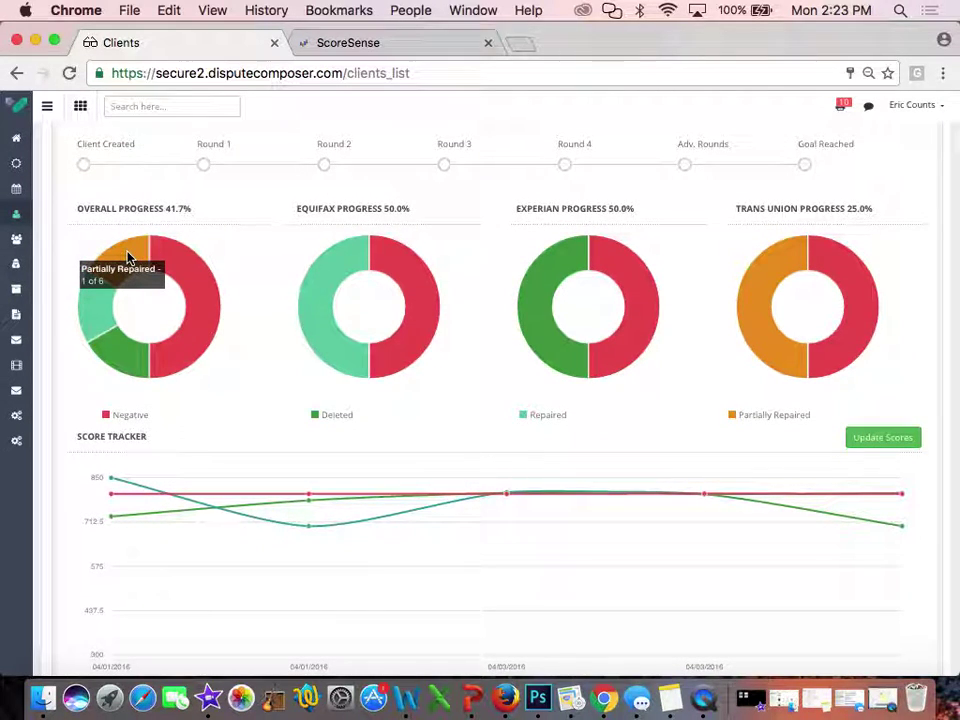
mouse_move(102, 316)
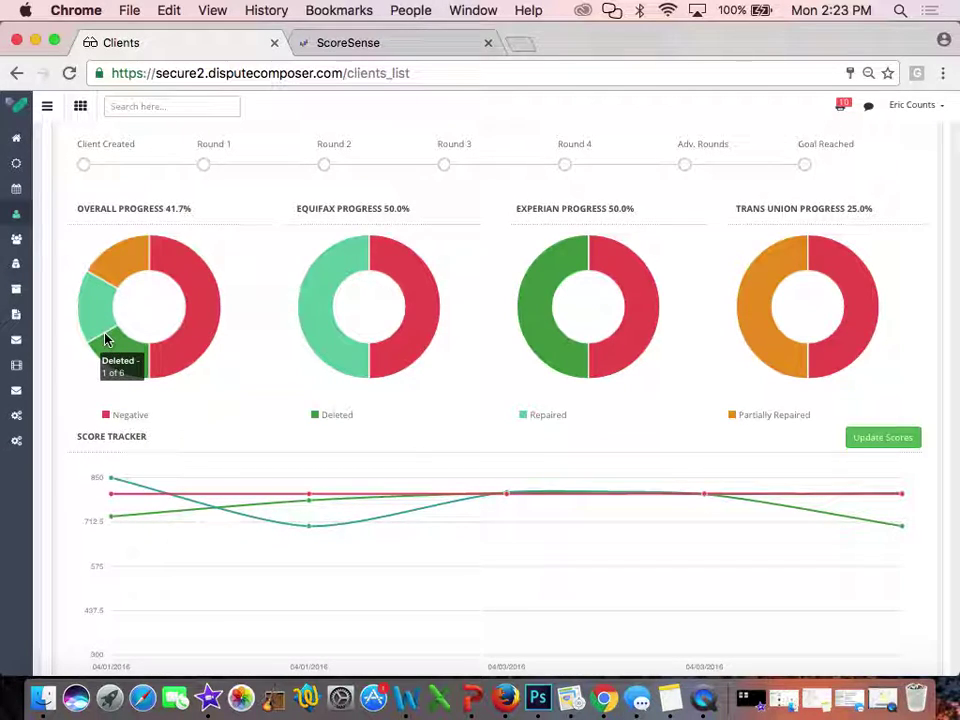
mouse_move(168, 364)
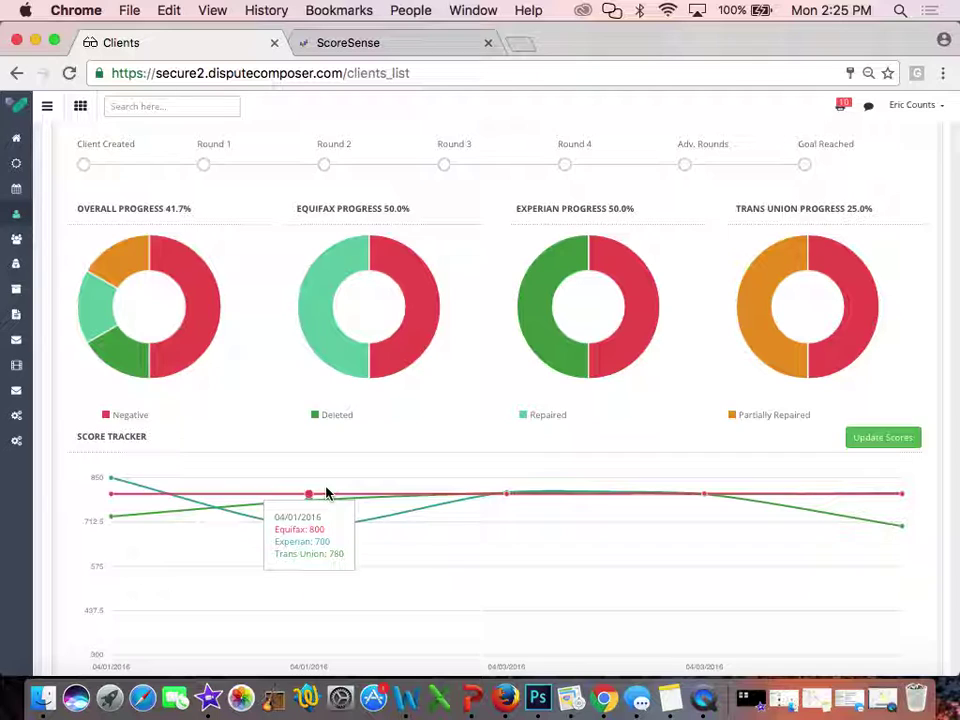
scroll(325, 493, down, 3)
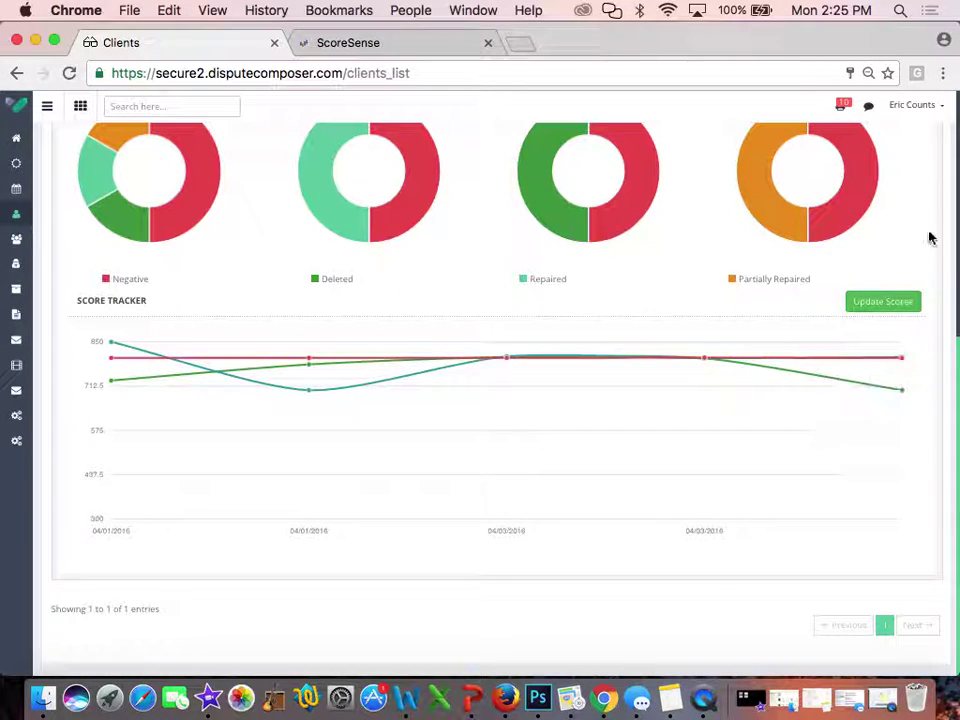
mouse_move(905, 334)
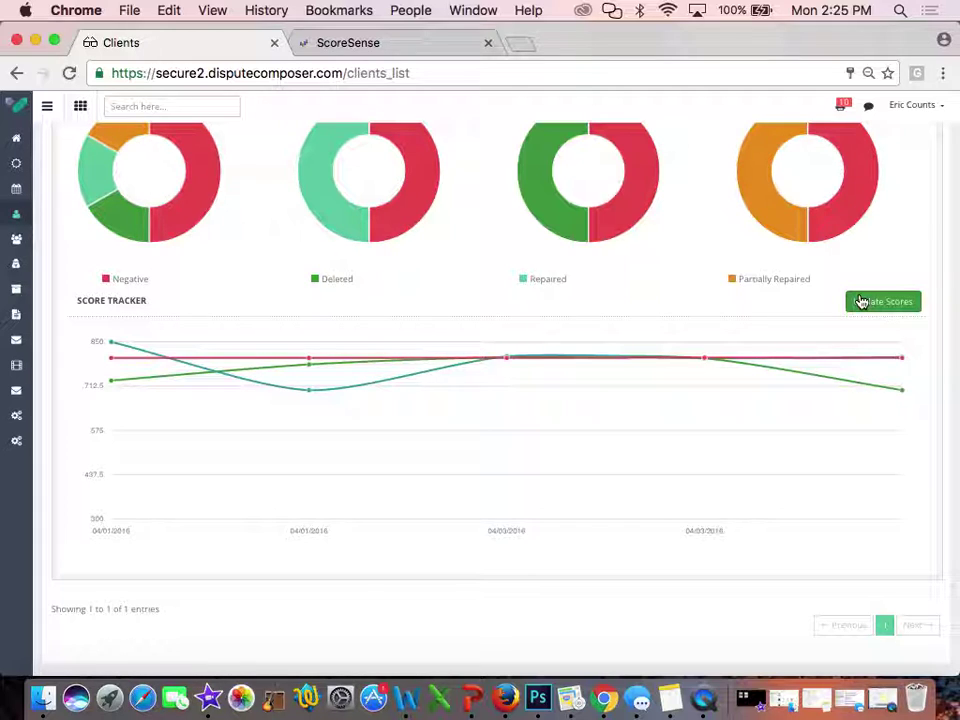
scroll(861, 301, up, 10)
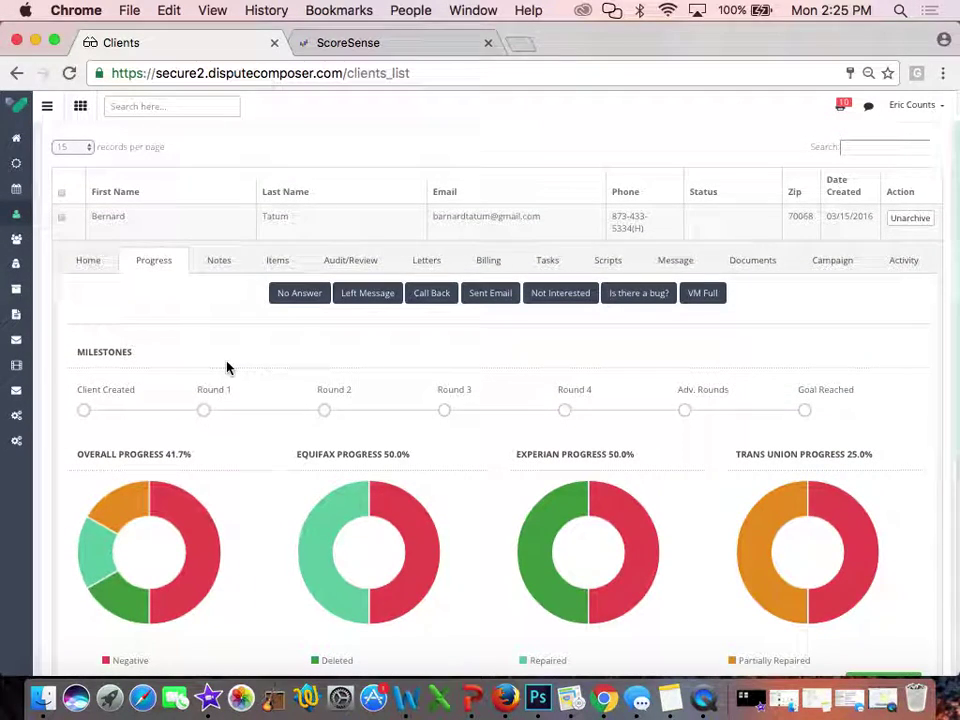
Open the client's Notes tab, start a new note and browse the category and template lists
click(228, 266)
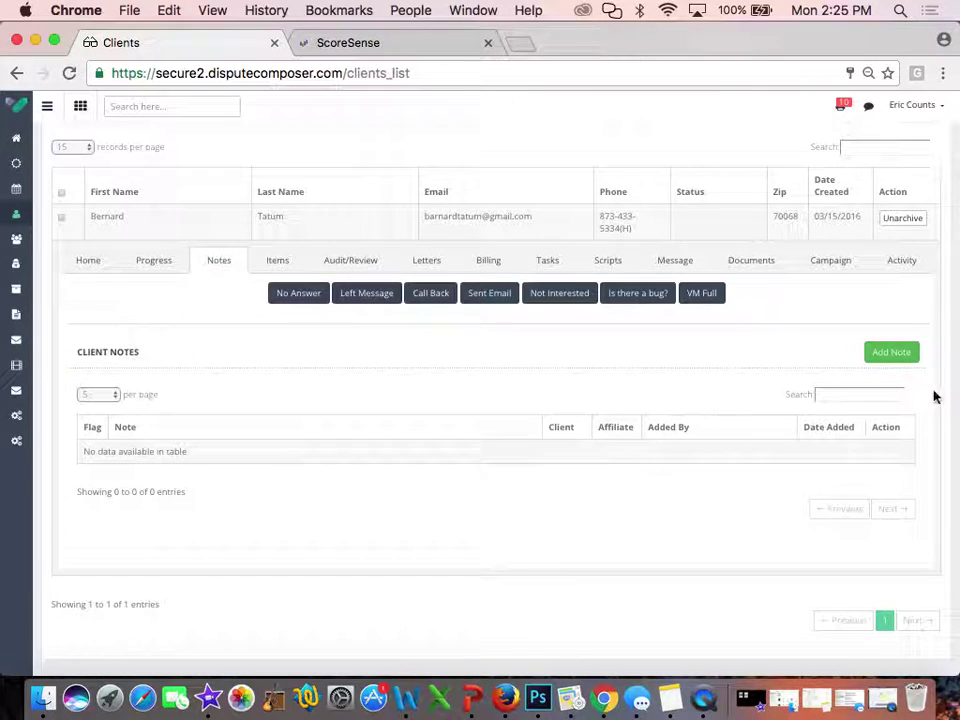
click(894, 356)
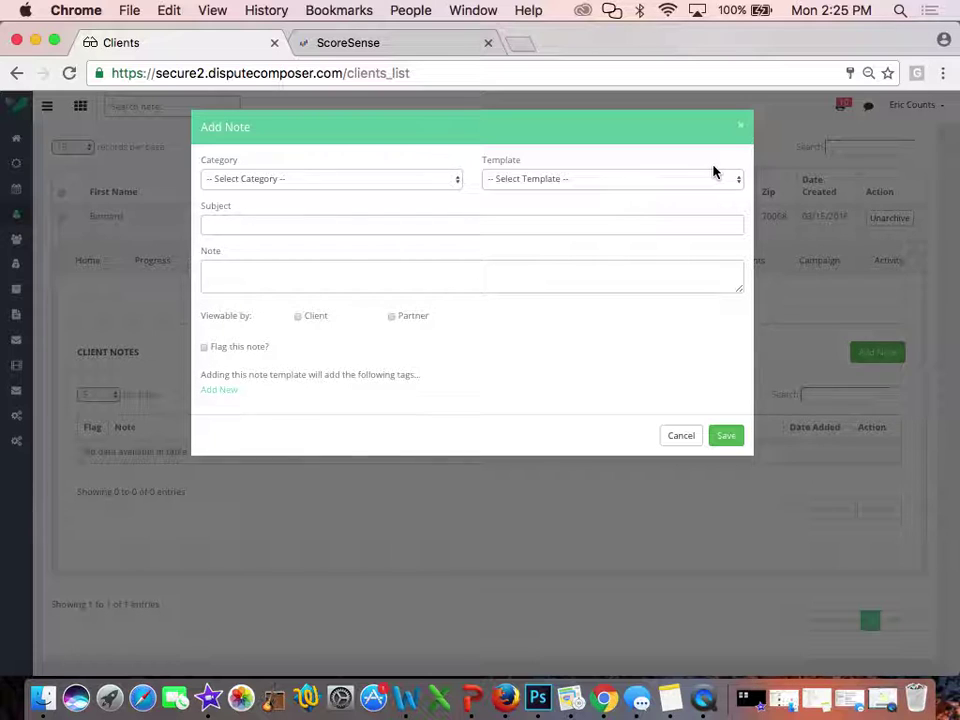
click(371, 180)
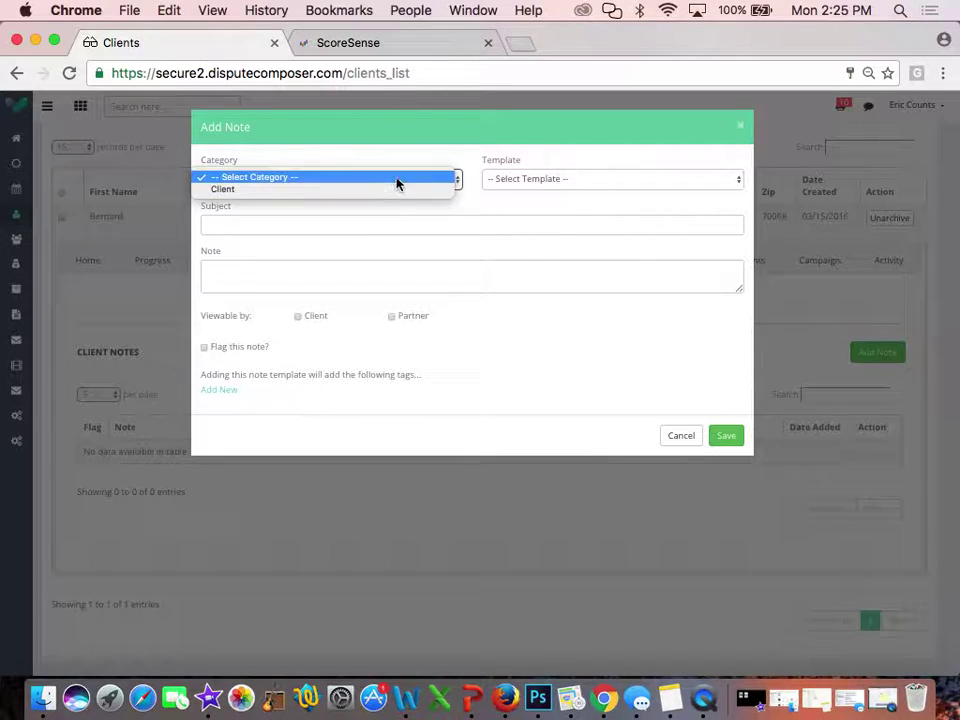
click(410, 179)
click(544, 180)
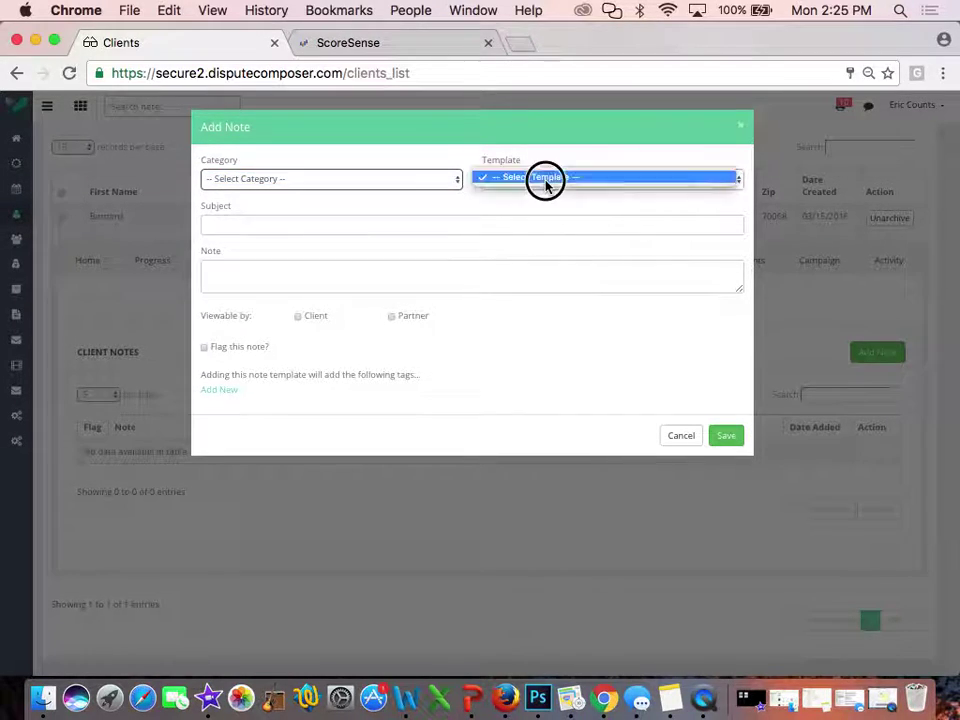
click(403, 186)
Set the note category to Client and the template to Client Created
click(371, 184)
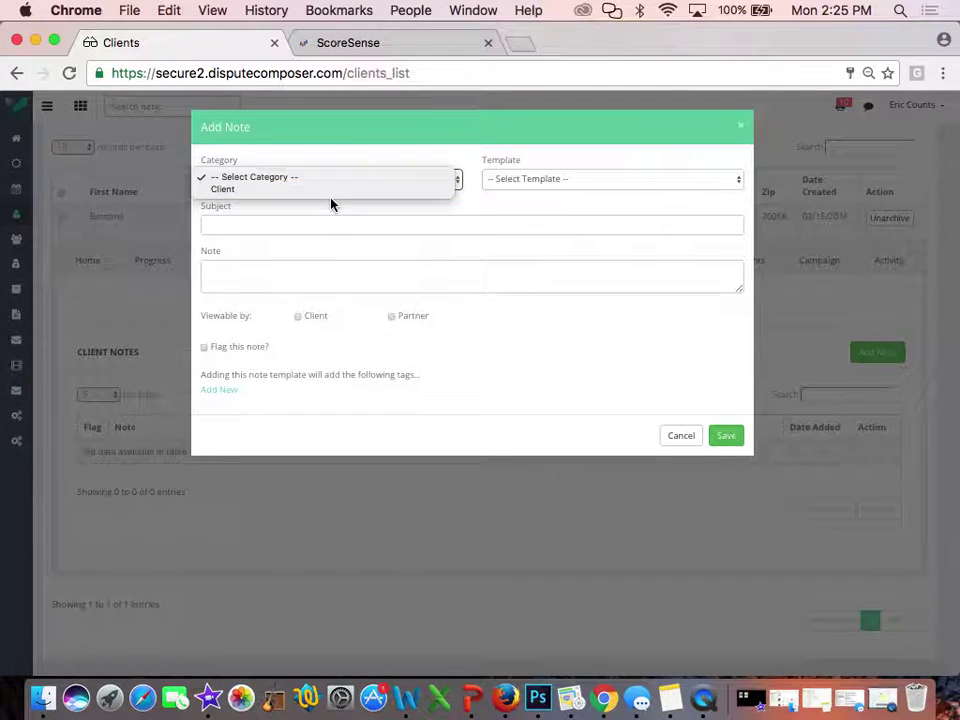
click(324, 190)
click(527, 179)
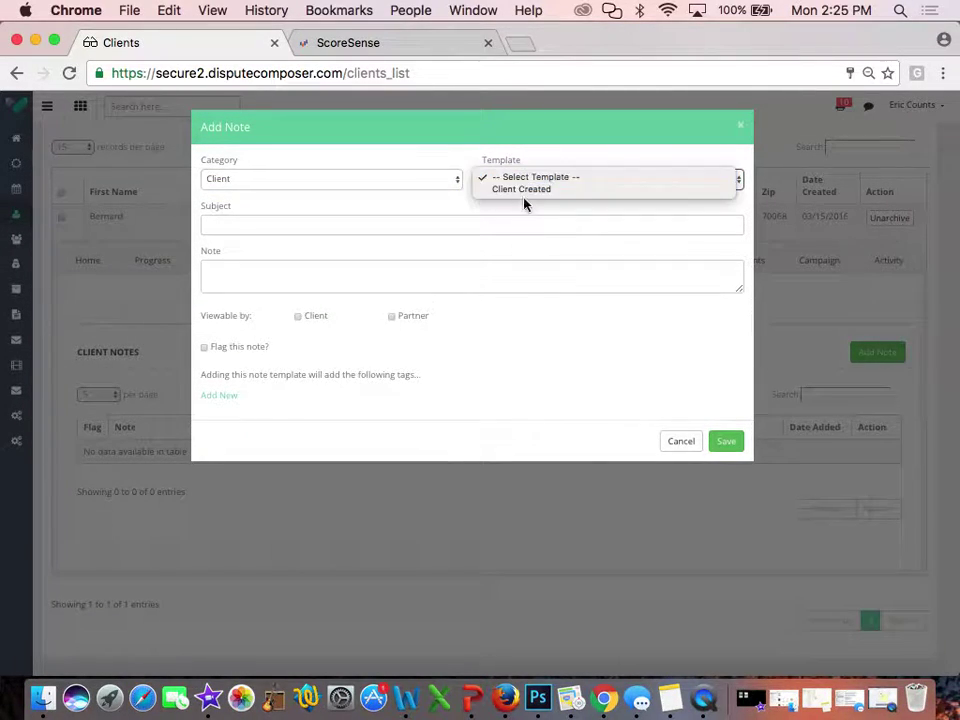
click(524, 190)
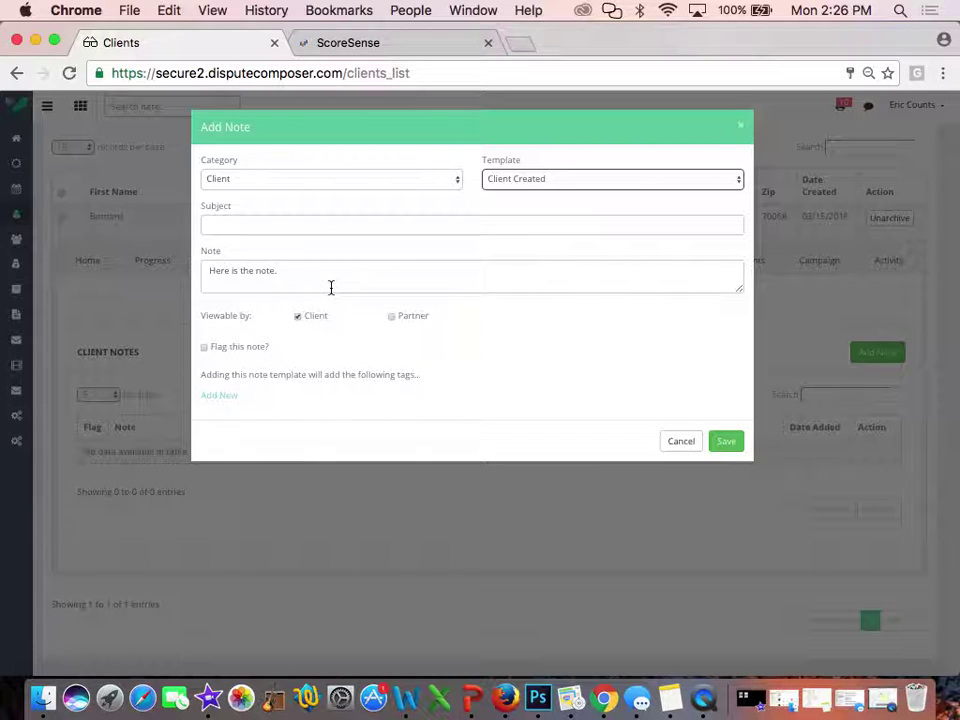
click(521, 180)
click(521, 178)
click(391, 317)
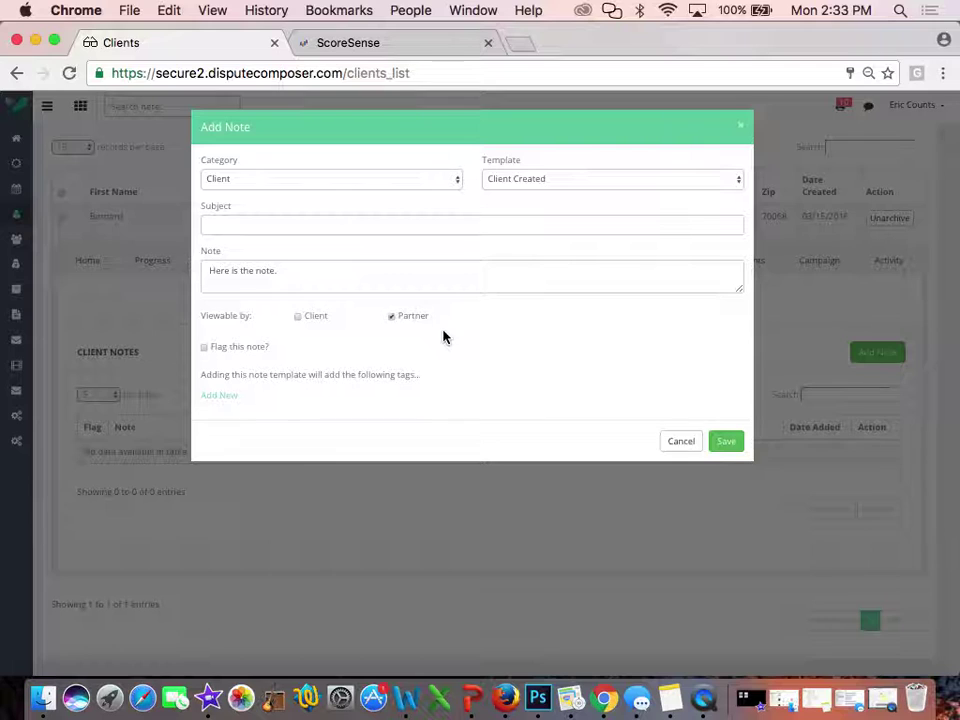
click(390, 315)
click(391, 315)
Add two template tags, Assign Test Agreement and then Test Change Status, saving each
click(222, 397)
click(414, 399)
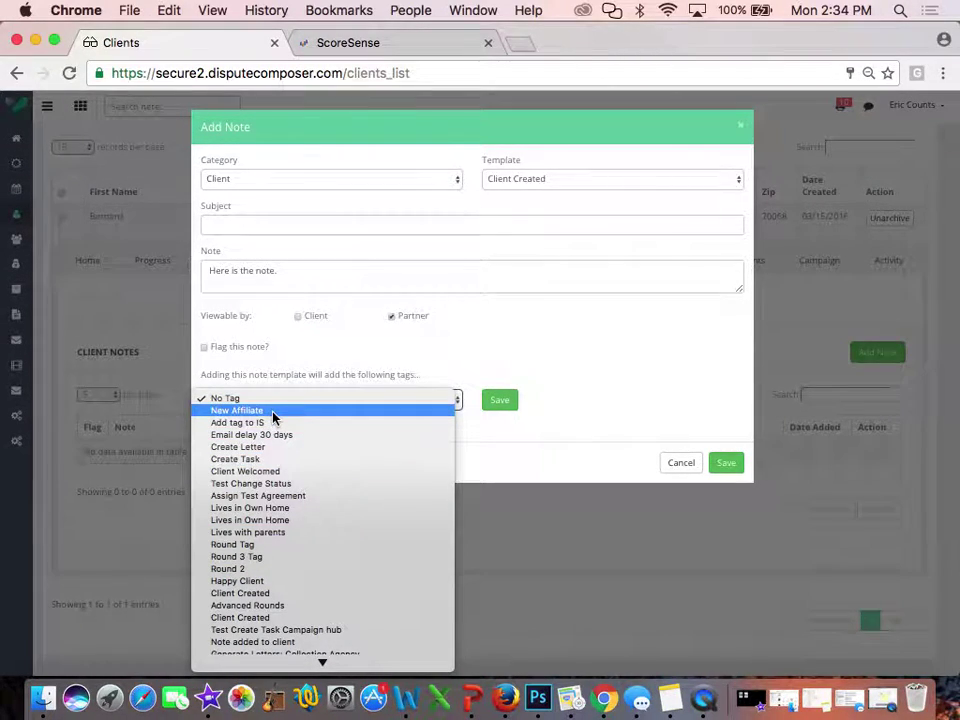
click(258, 496)
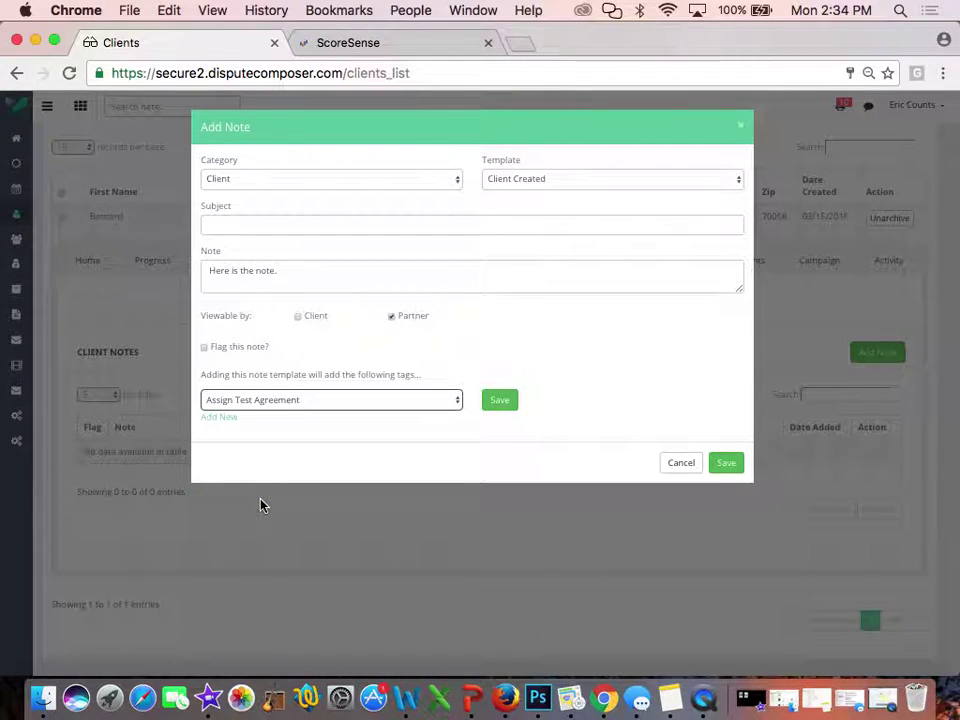
click(509, 404)
click(221, 407)
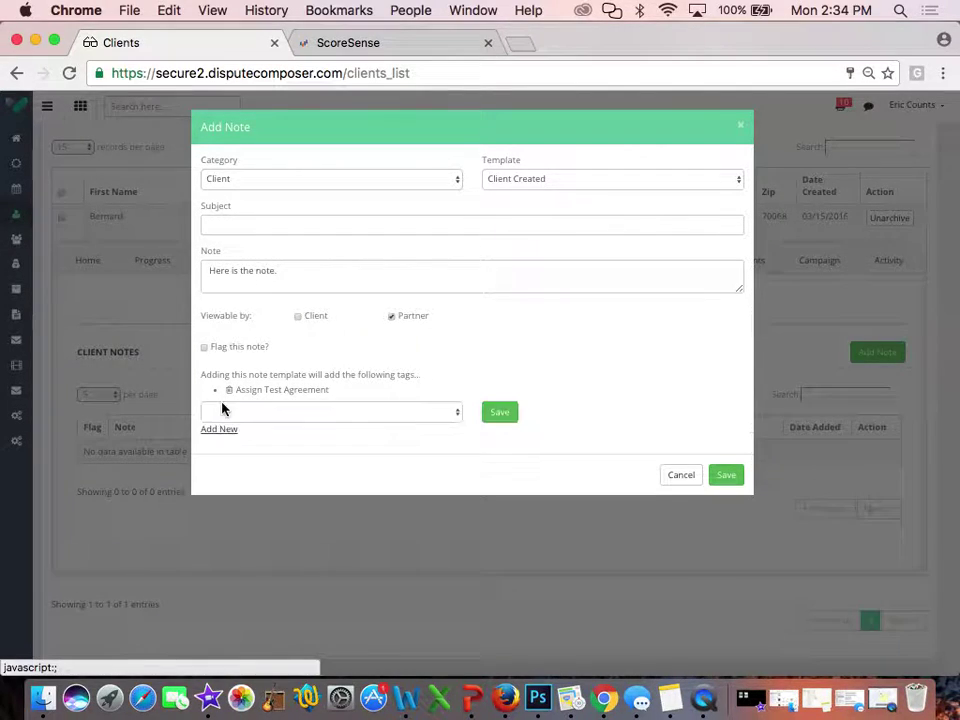
click(270, 408)
click(261, 495)
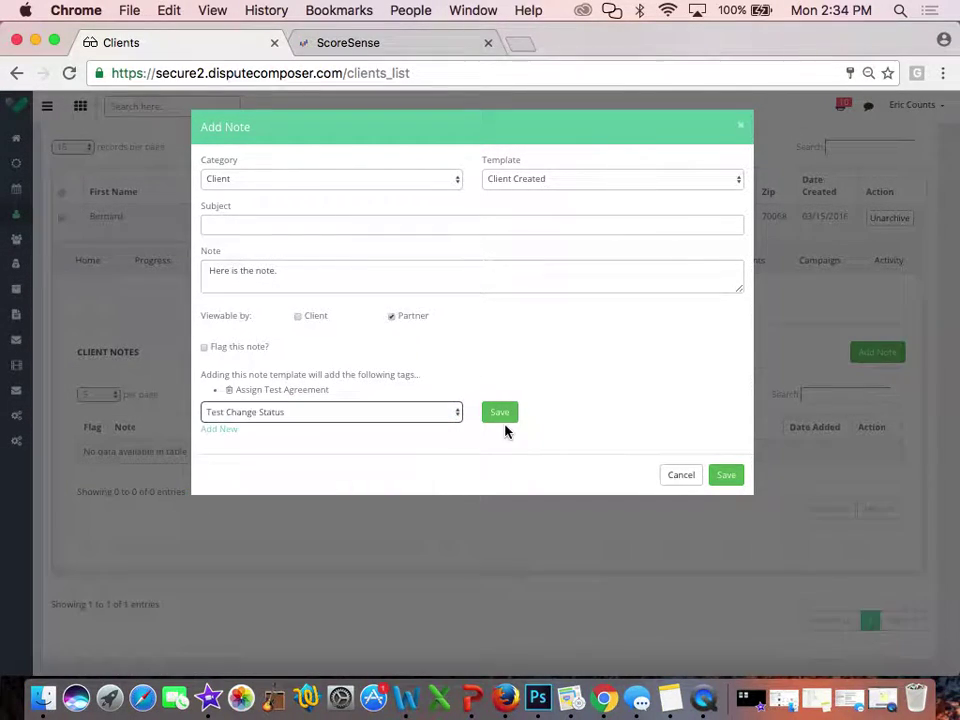
click(497, 417)
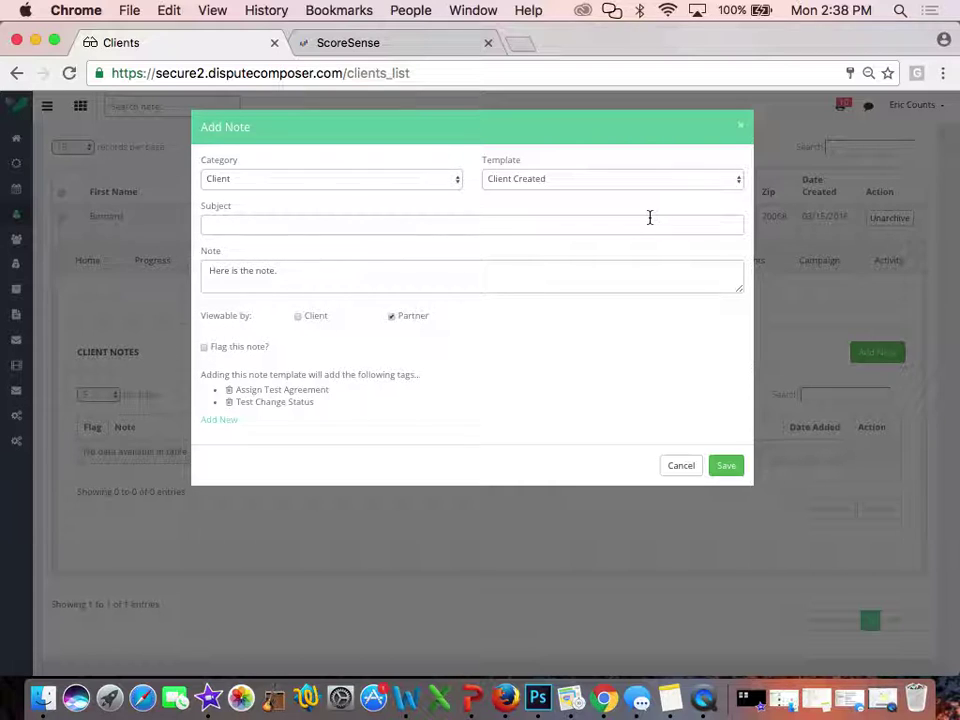
Cancel the unsaved note and open the NOTES tab in Admin > Campaign settings
click(674, 468)
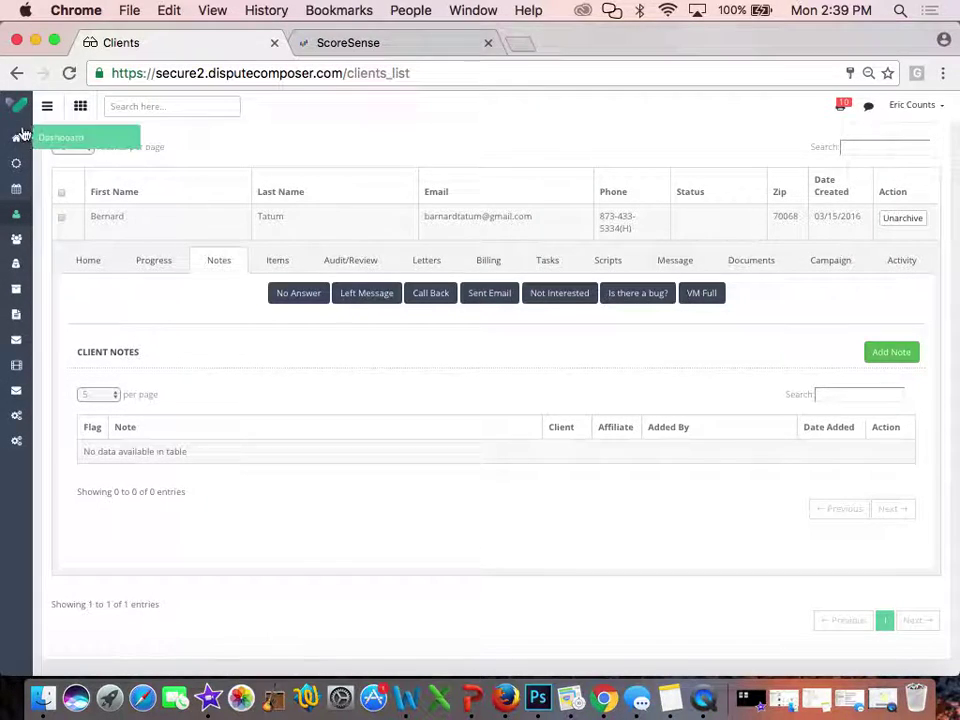
mouse_move(12, 422)
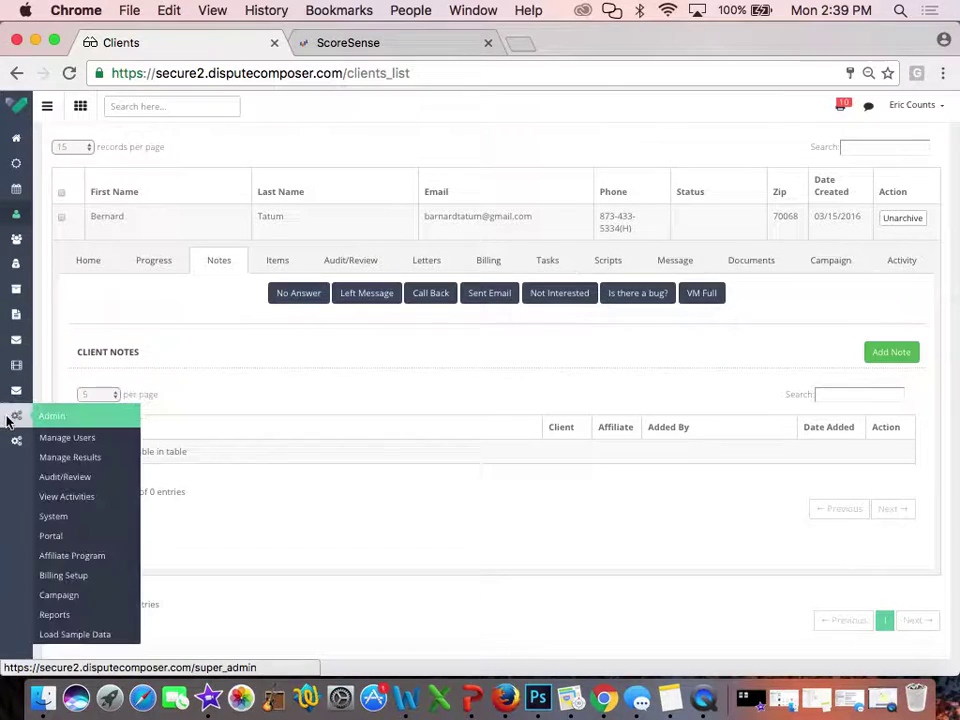
click(58, 595)
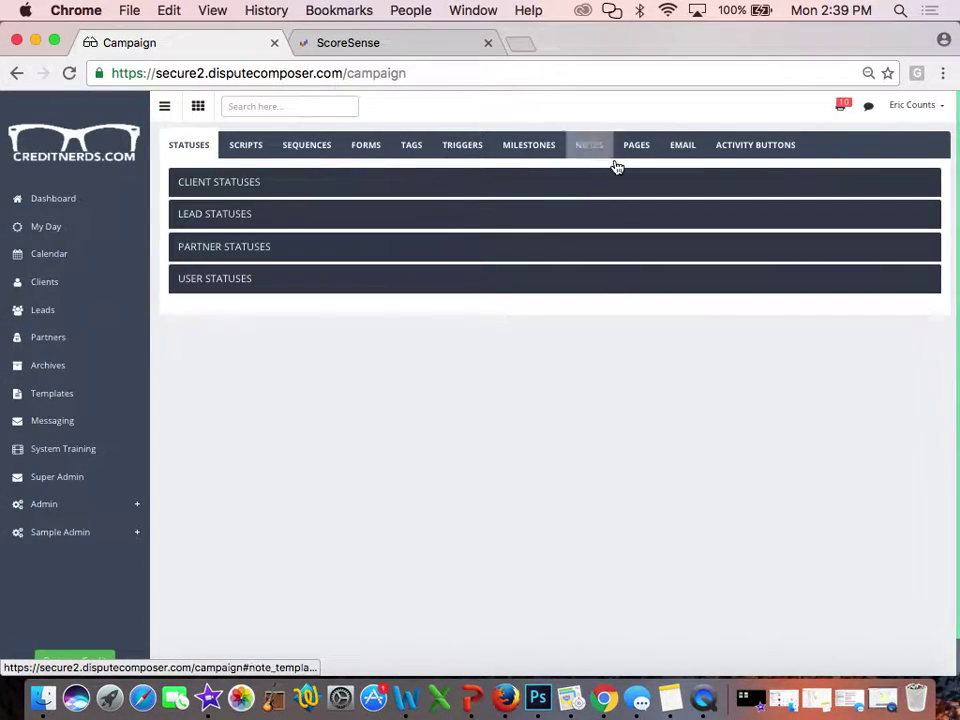
click(592, 147)
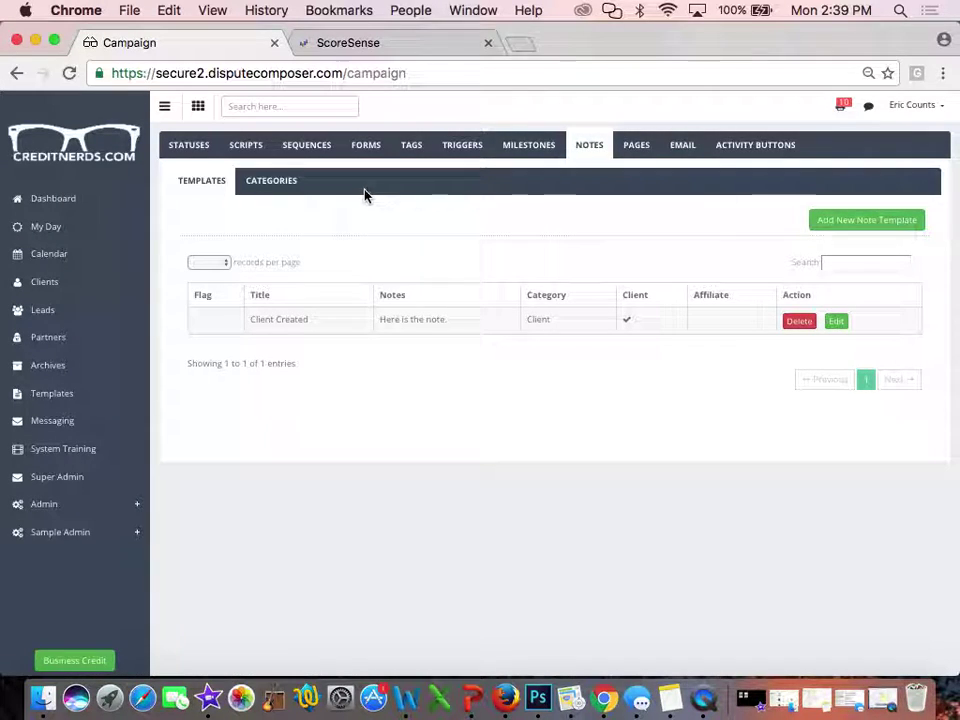
Create a new note category named 'Lead', then return to the note templates list
click(281, 190)
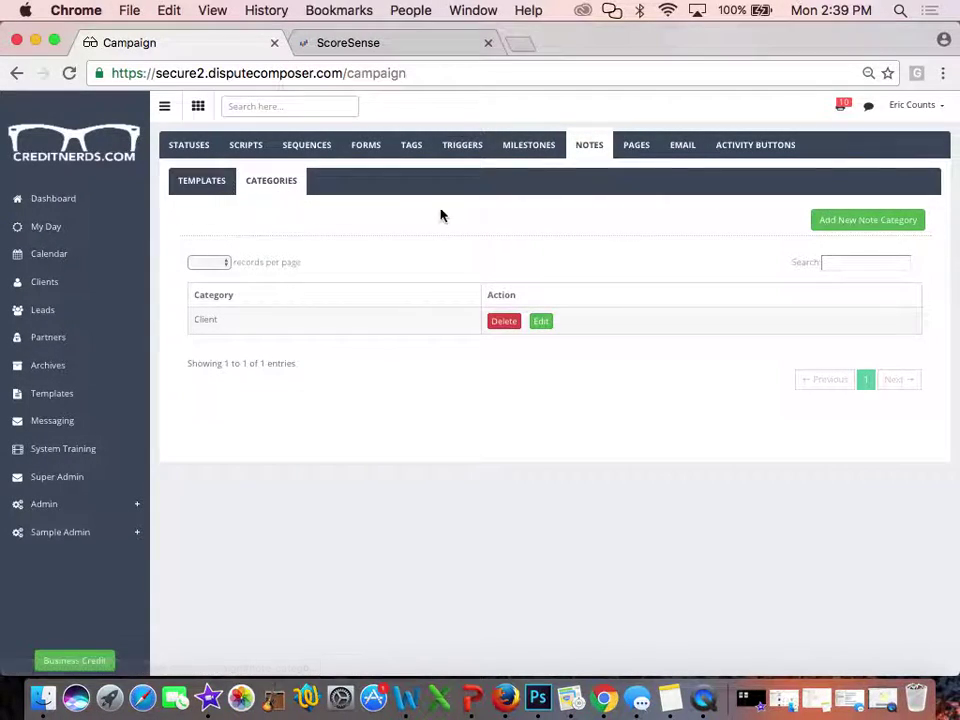
click(846, 222)
click(388, 180)
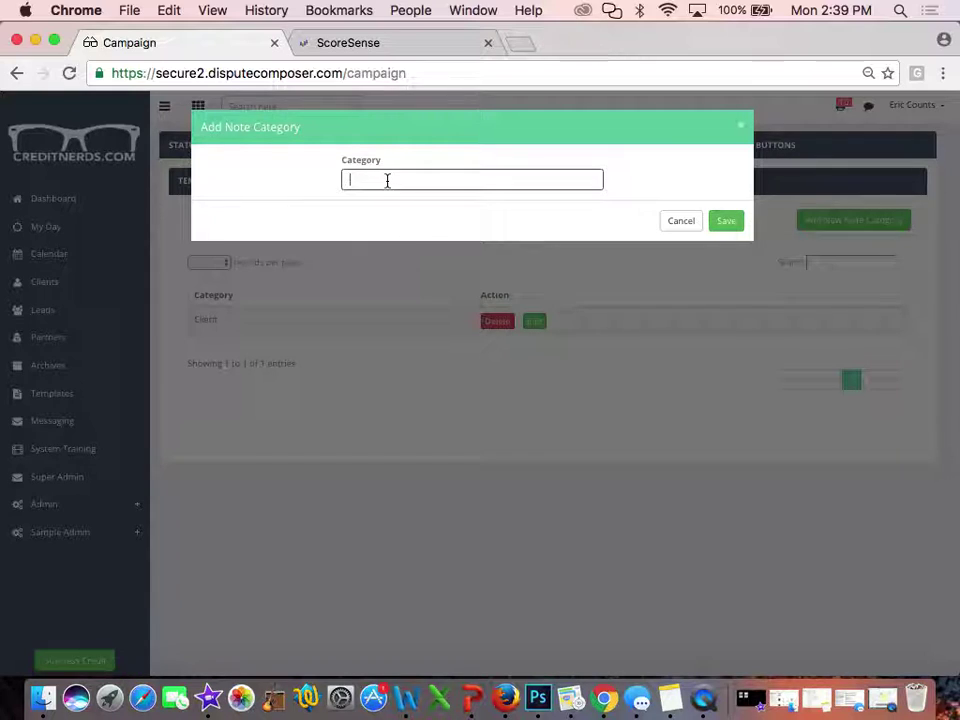
text(Lead)
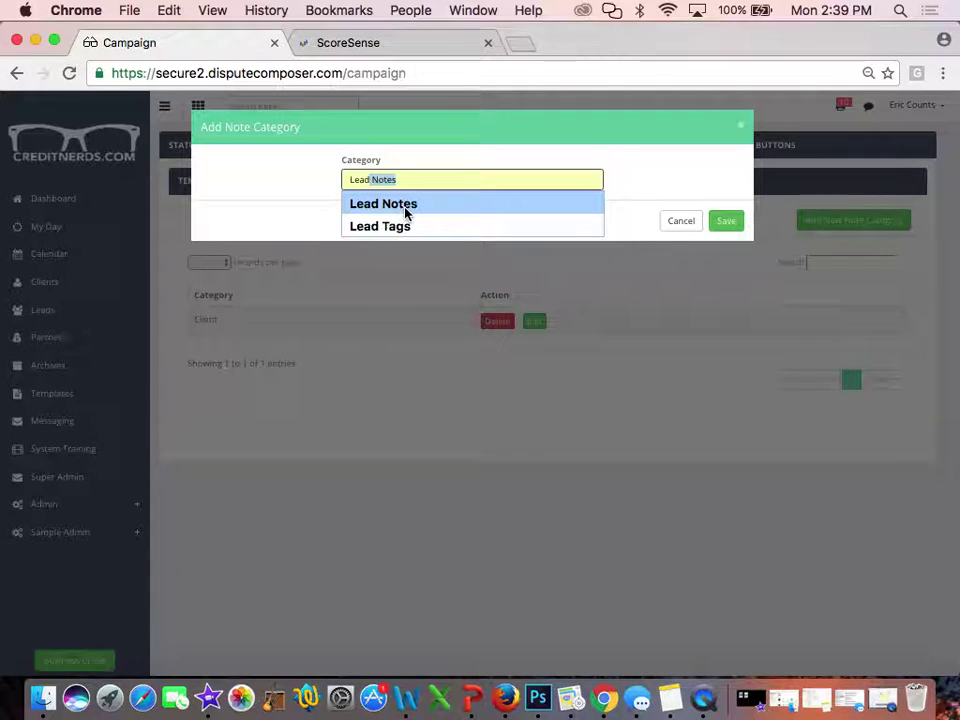
click(726, 221)
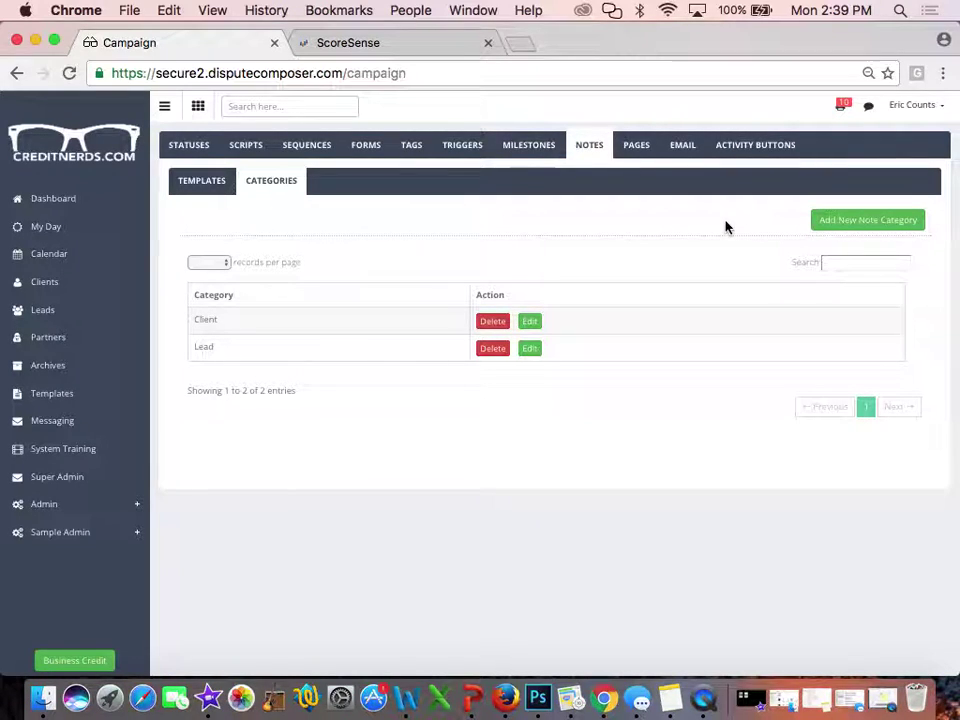
click(180, 191)
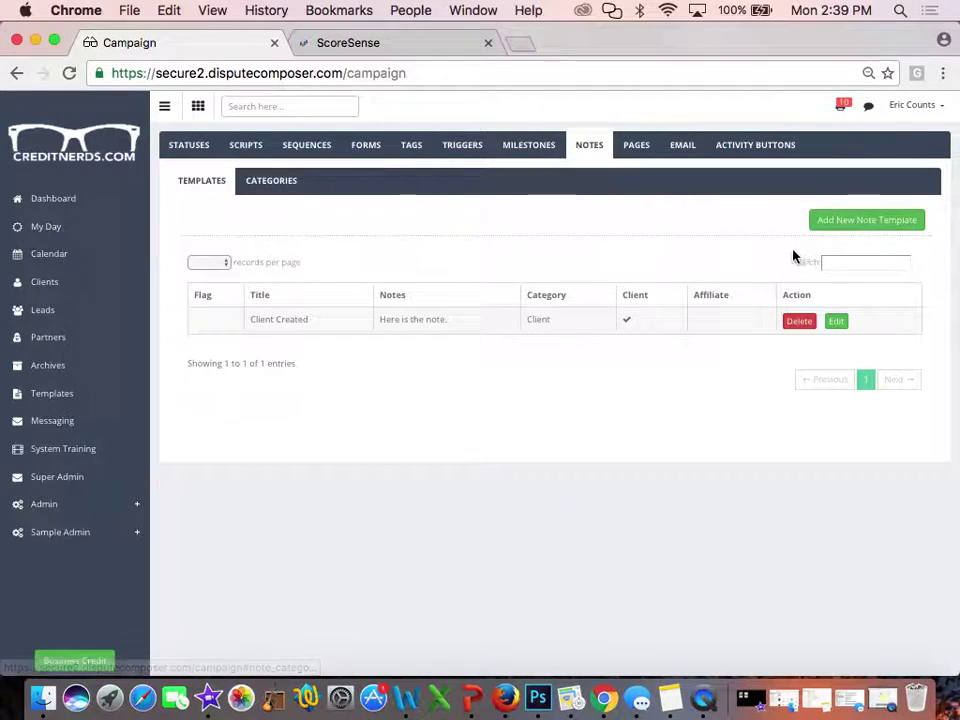
Start a new note template titled 'Lead note' and pick Lead as its category
click(835, 225)
click(265, 180)
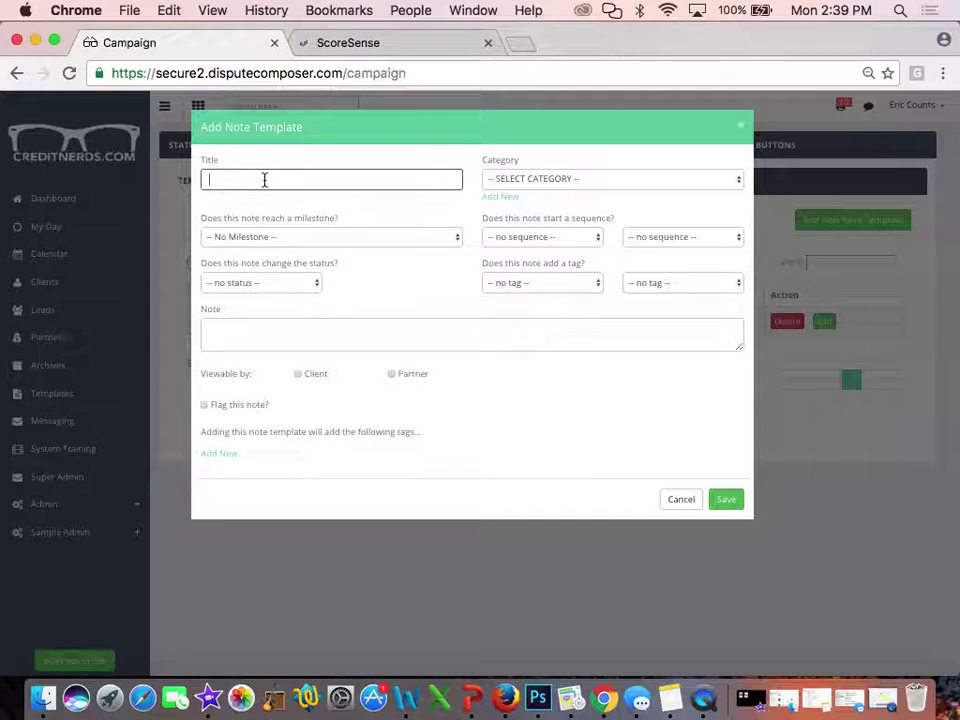
text(Lead)
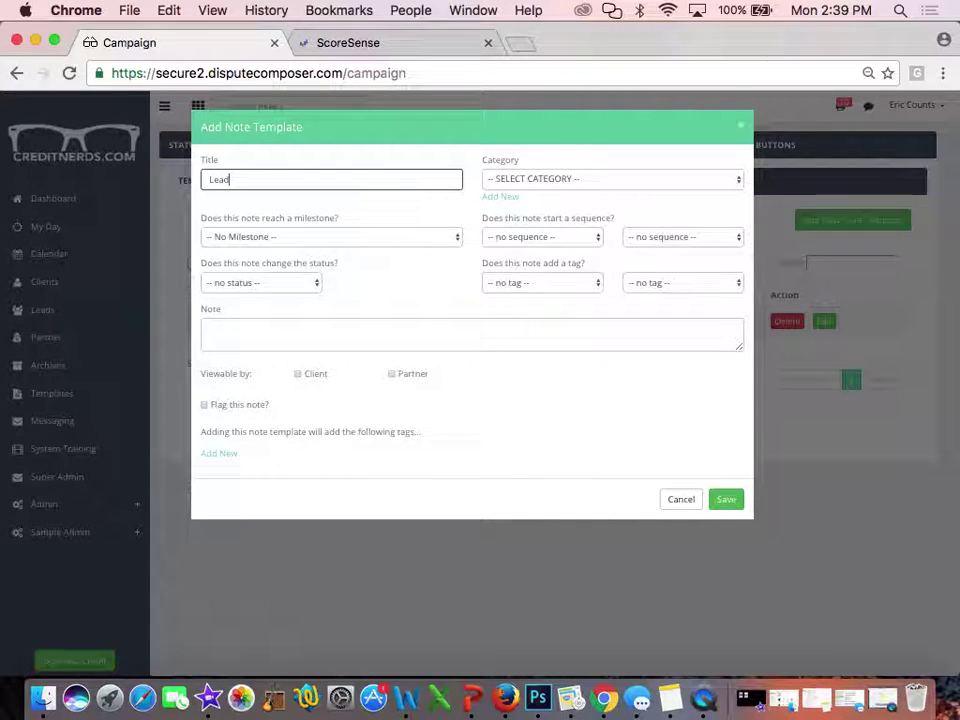
text( note)
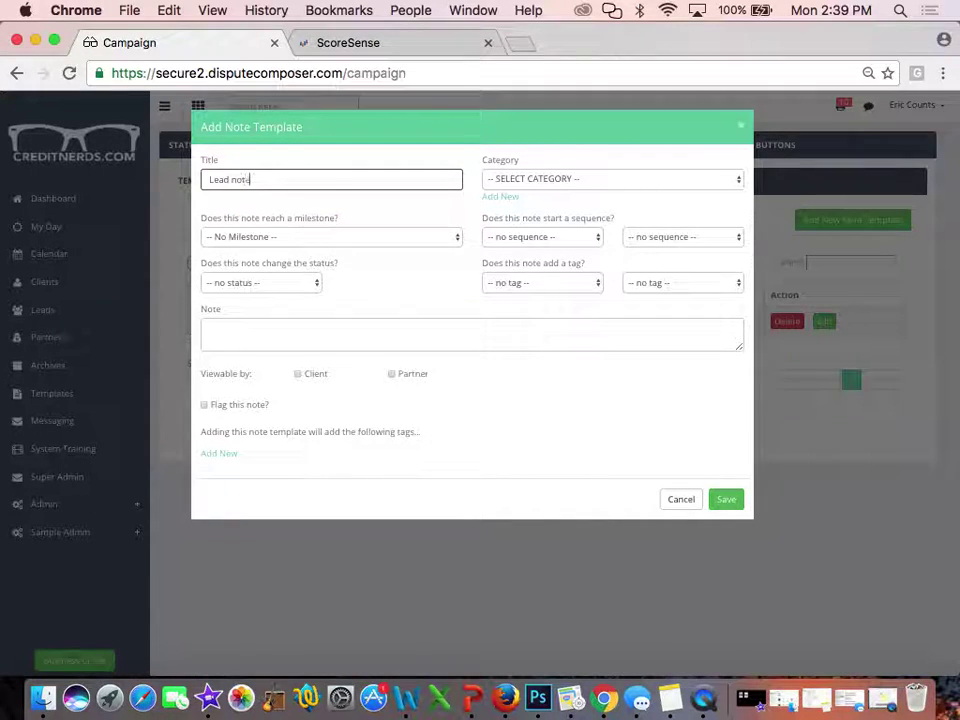
click(514, 179)
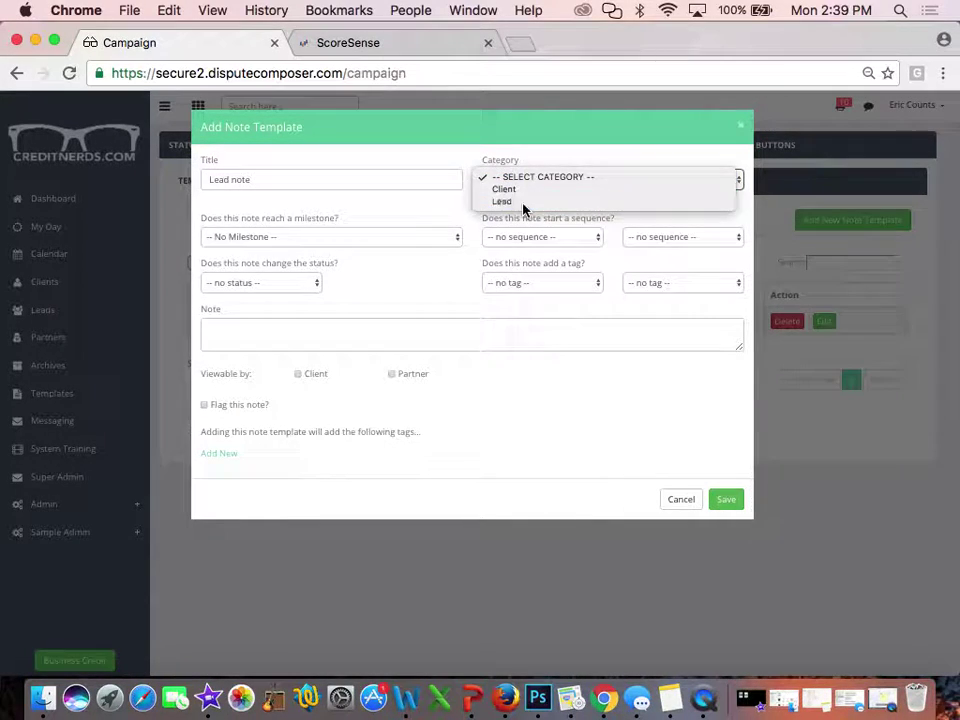
click(522, 203)
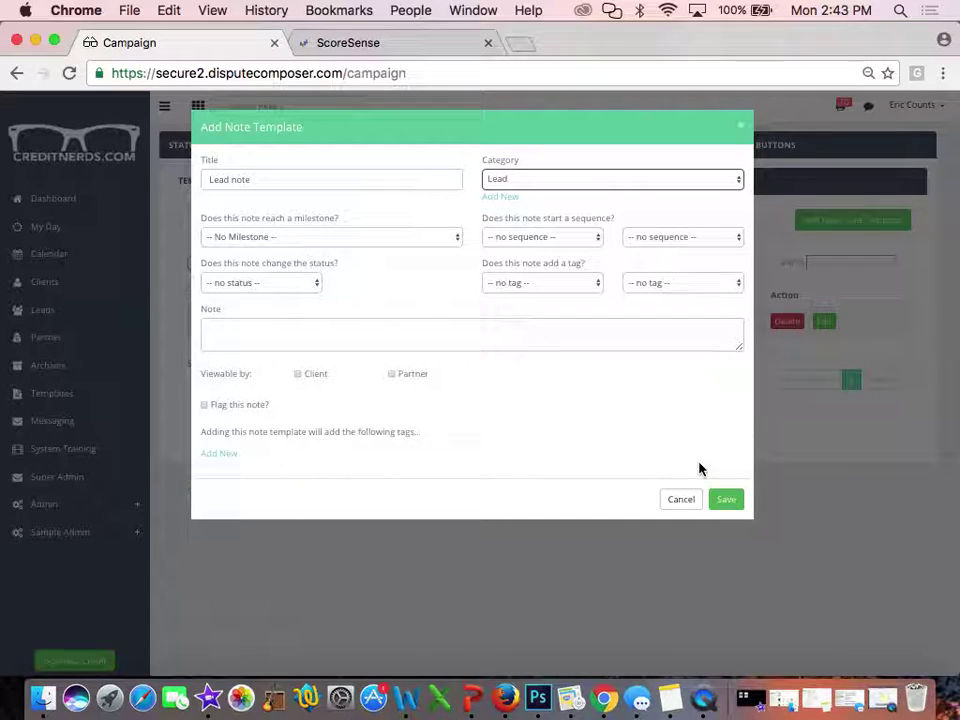
Cancel the 'Lead note' template without saving it
click(676, 501)
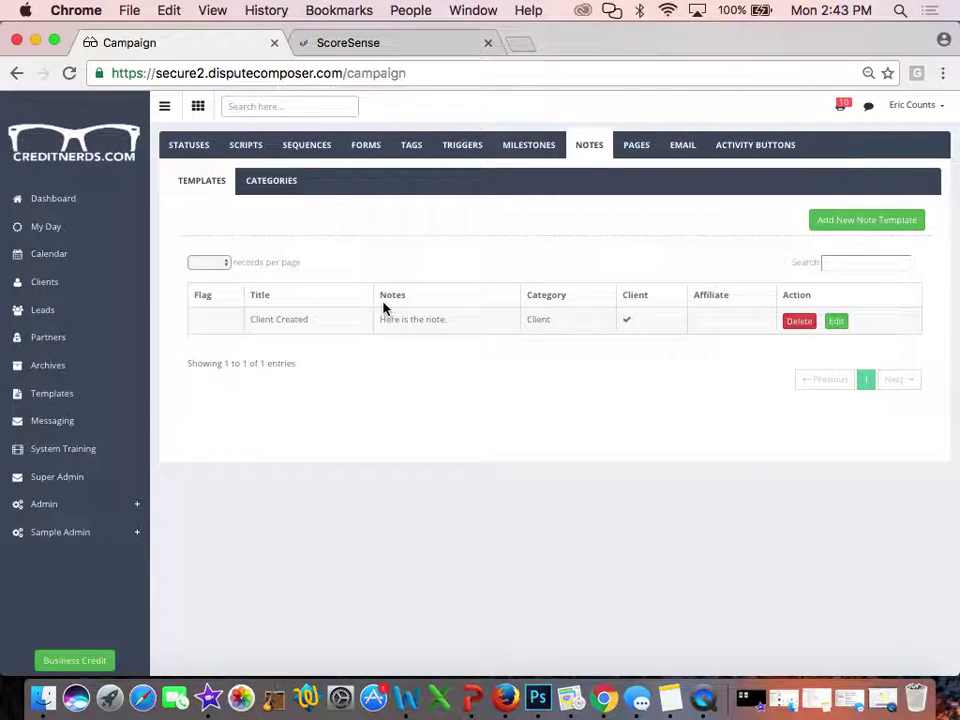
Search the client list by the client's name, open the matching client and show its Items
click(44, 290)
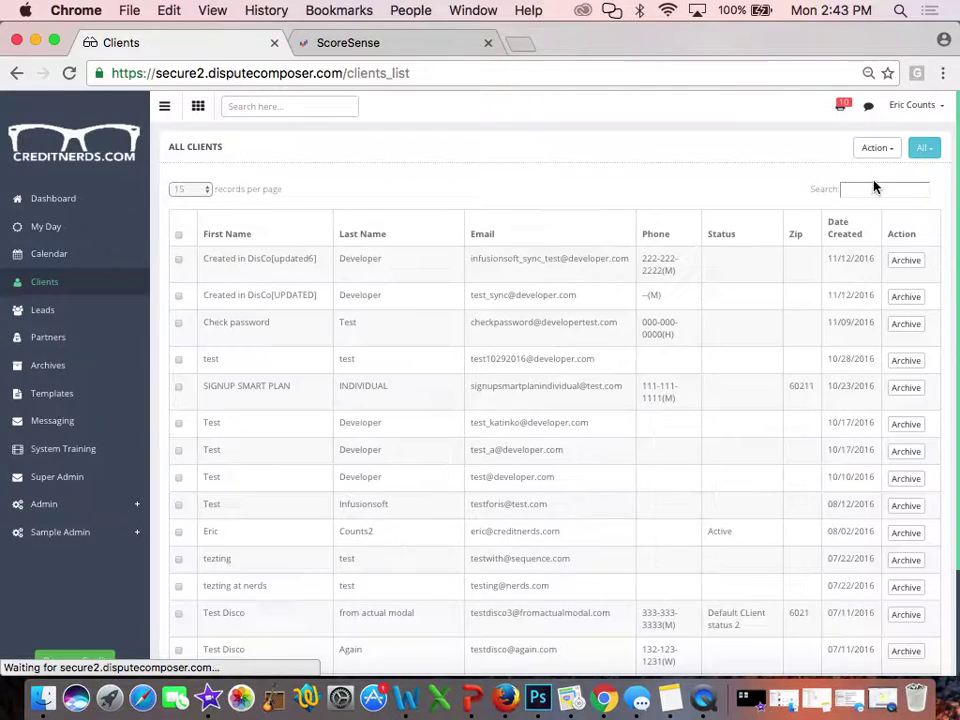
click(866, 188)
text(jay)
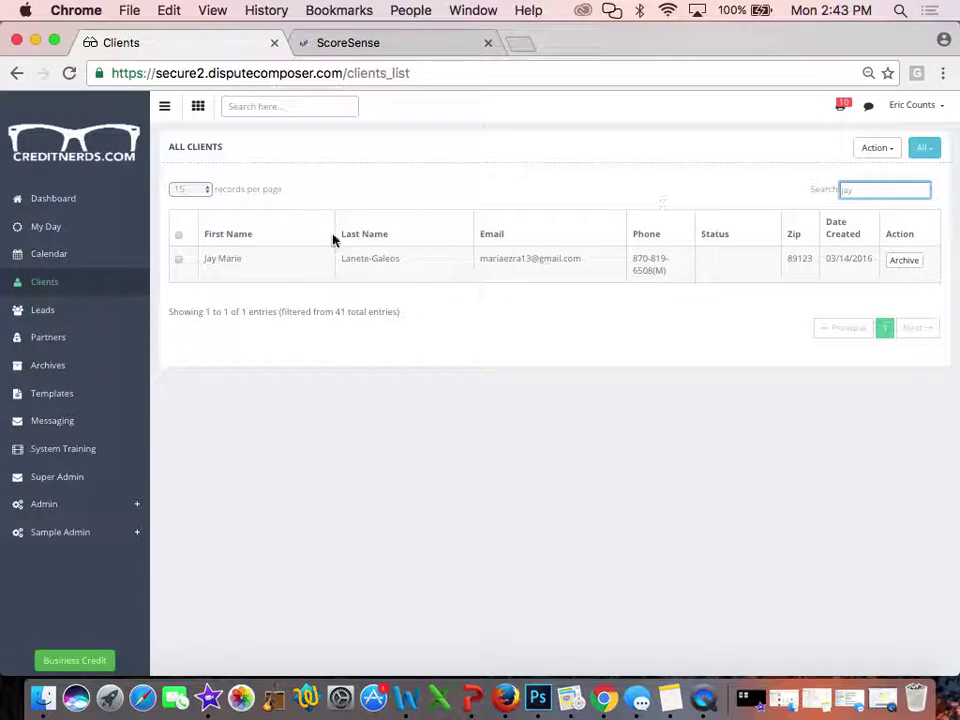
click(249, 271)
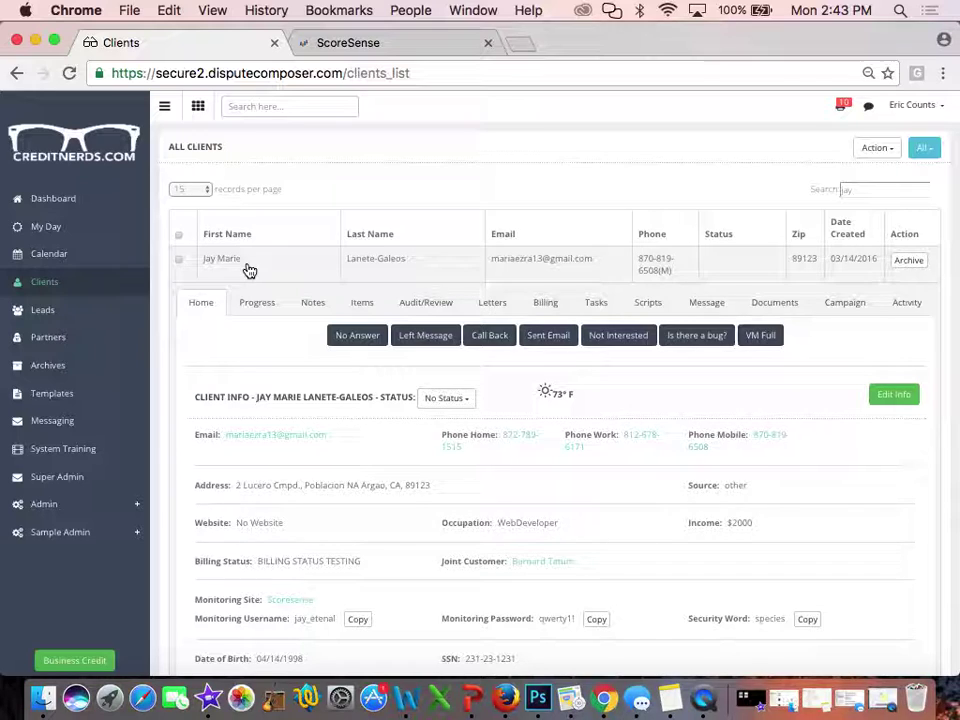
scroll(508, 490, down, 2)
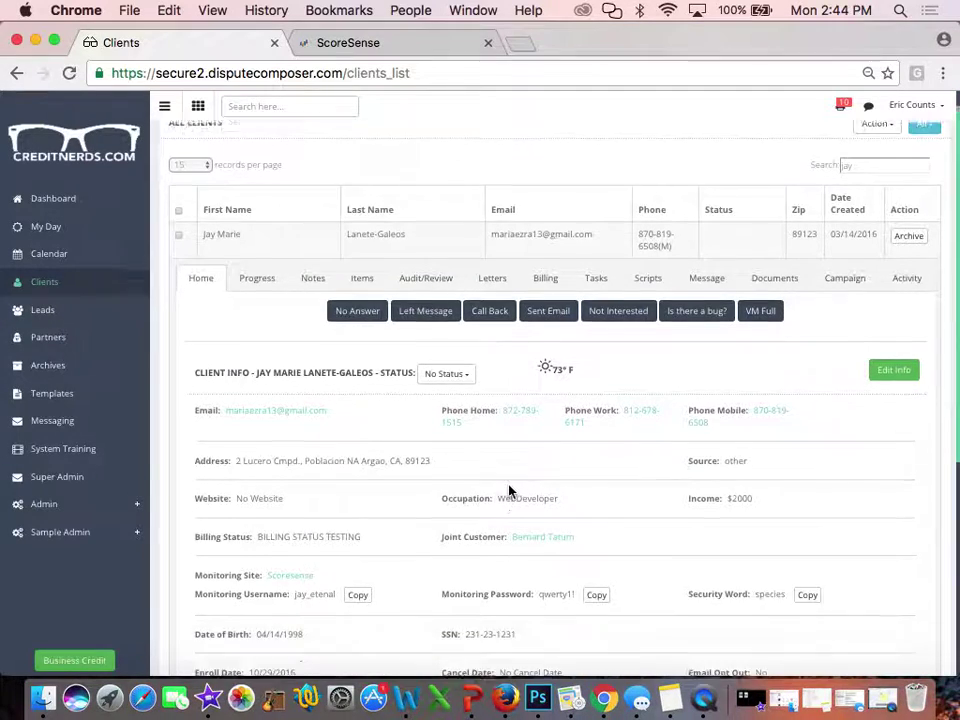
click(363, 260)
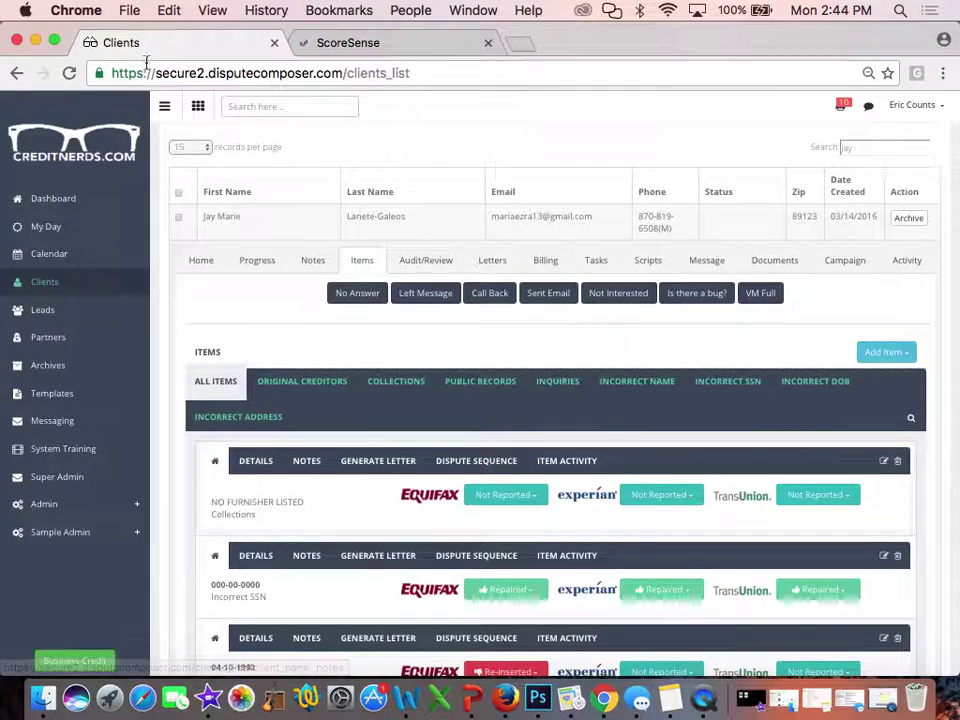
Collapse the sidebar and filter items by each category, from Original Creditor to Incorrect Address
click(162, 106)
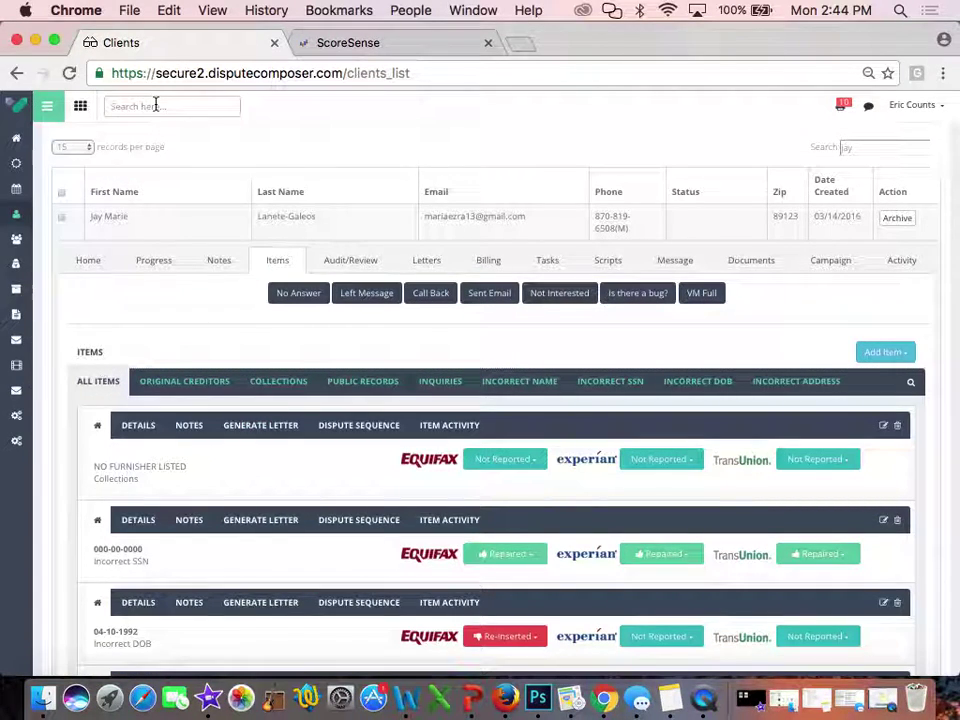
click(196, 384)
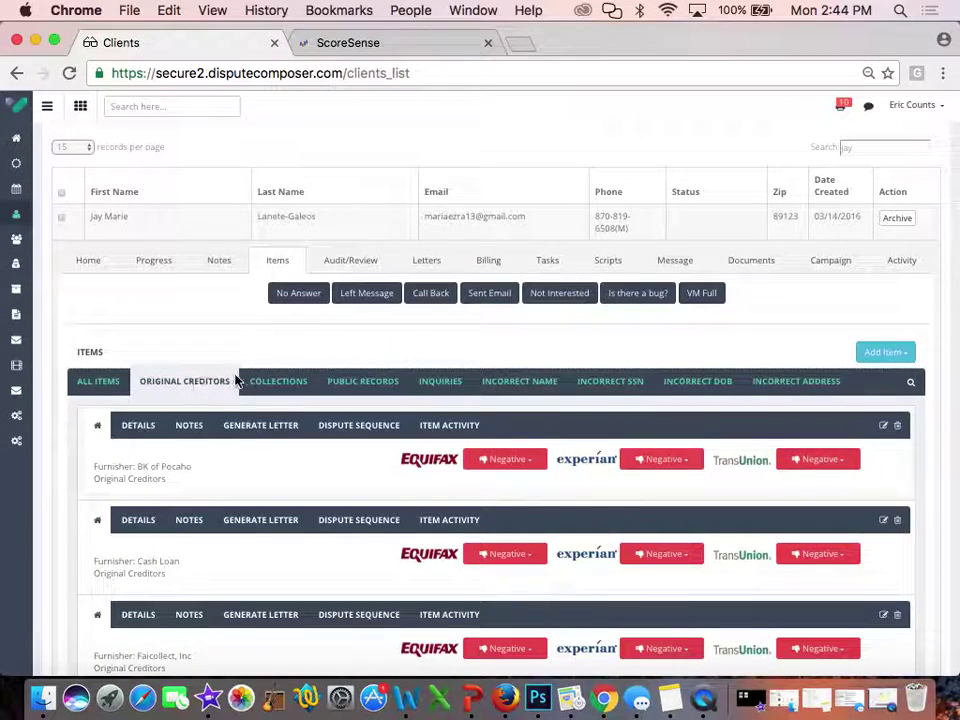
click(278, 384)
click(356, 383)
click(452, 382)
click(519, 386)
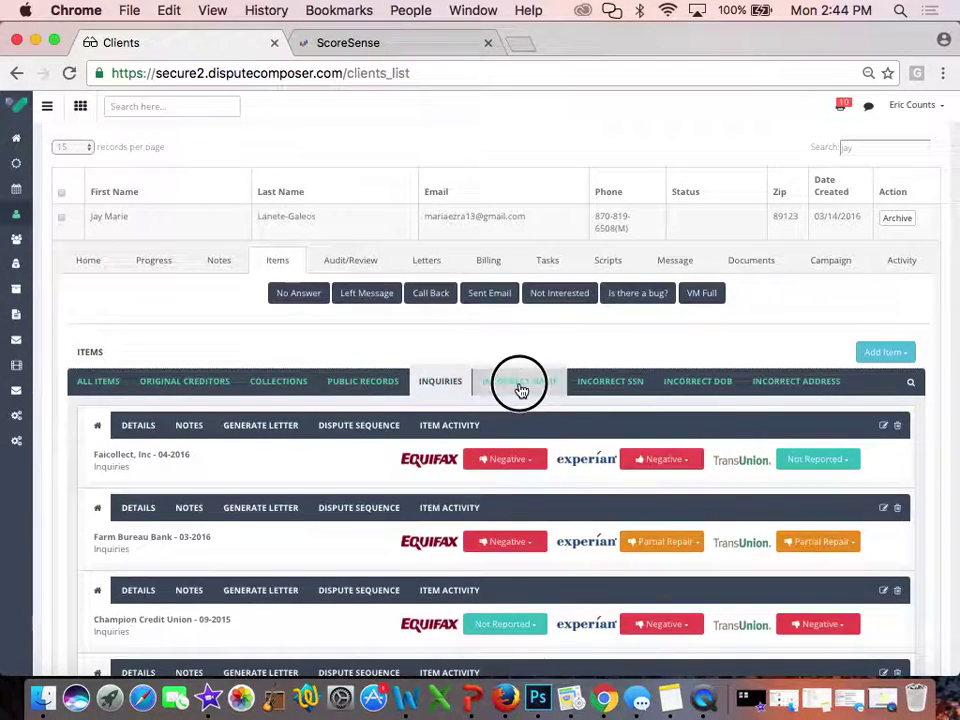
click(630, 386)
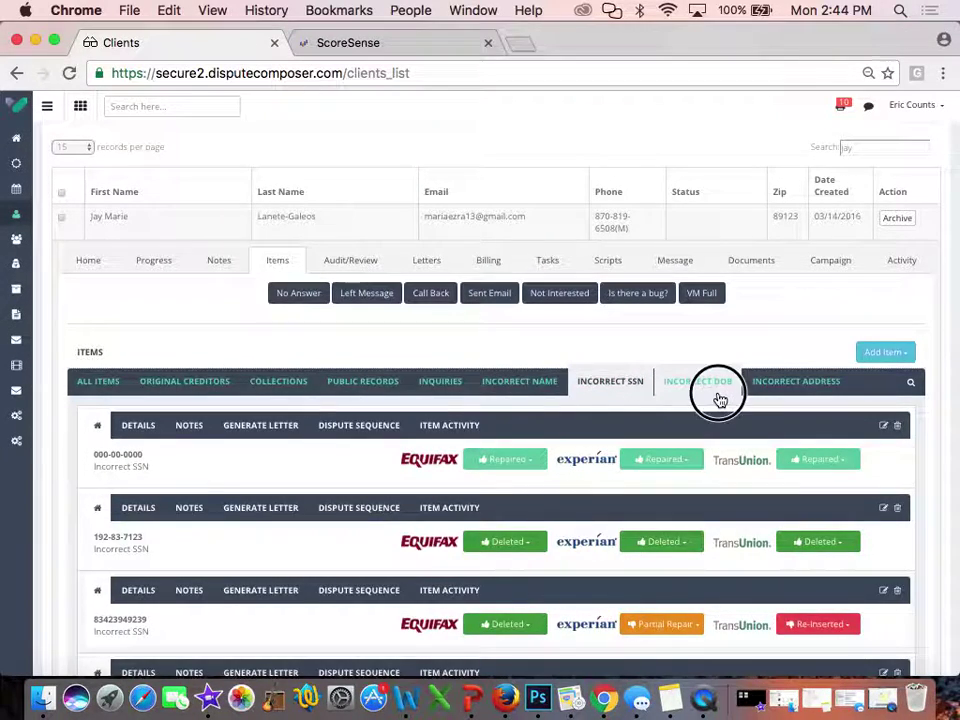
click(718, 390)
click(780, 390)
Toggle the item search box, then list ALL ITEMS again
click(908, 388)
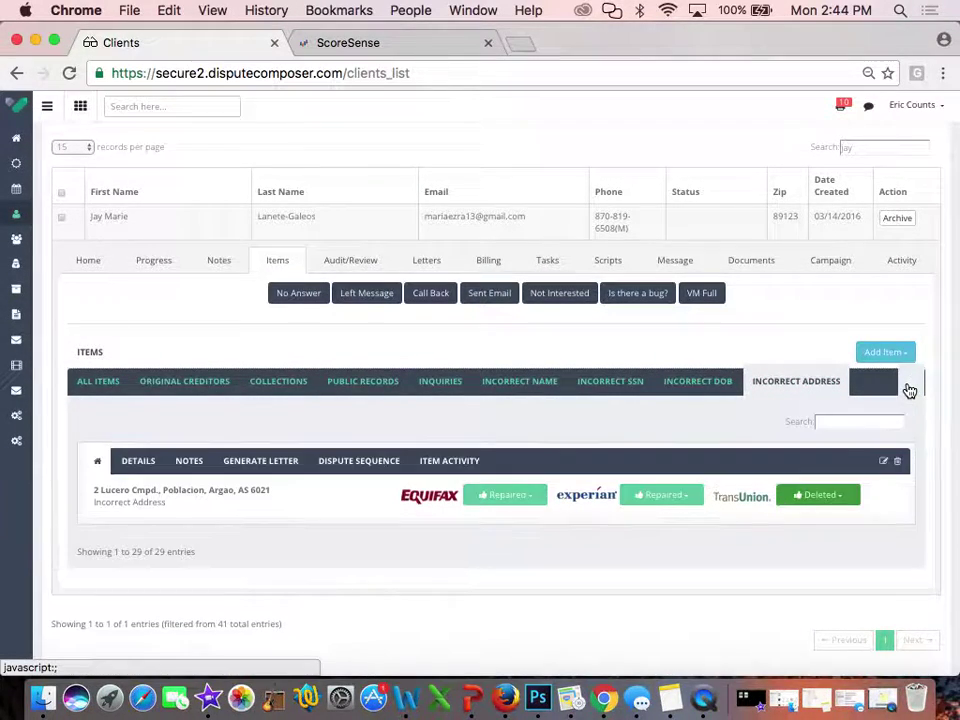
click(907, 388)
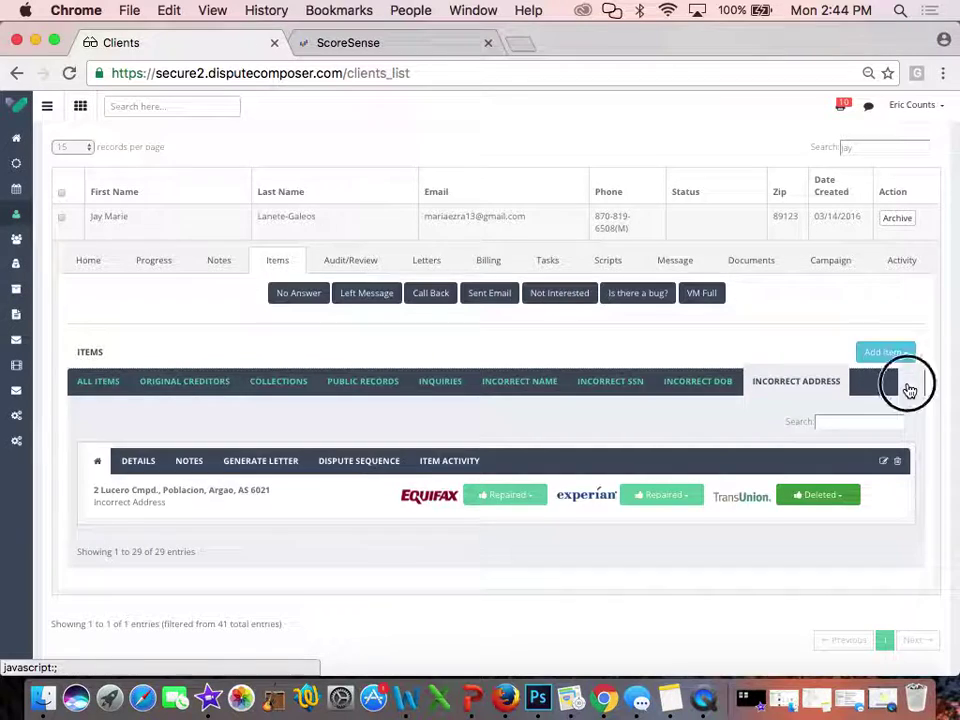
click(97, 393)
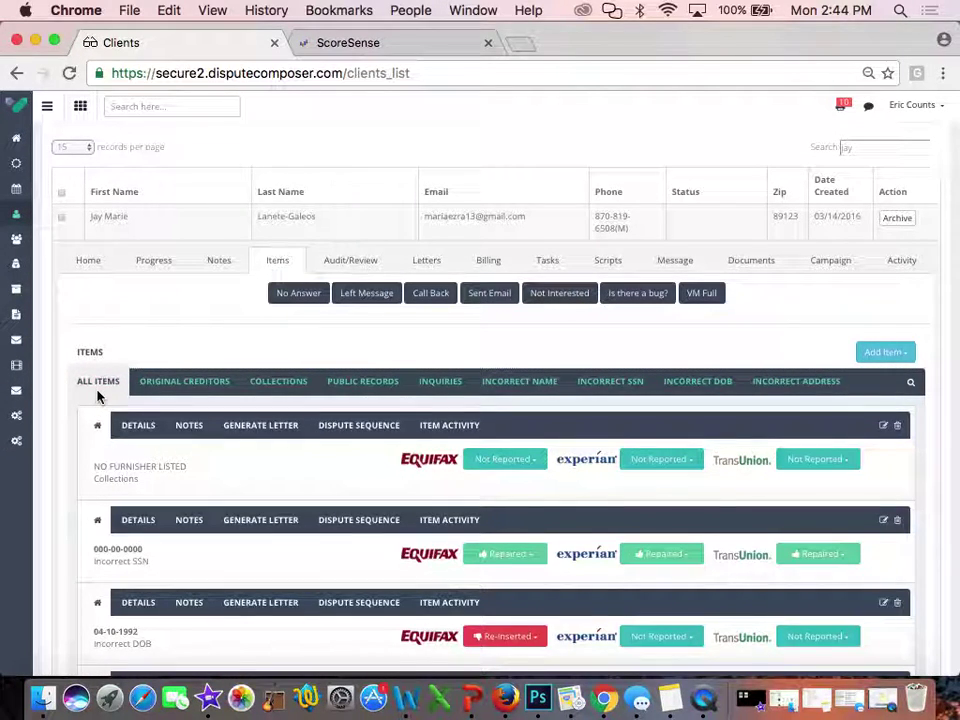
scroll(97, 395, down, 3)
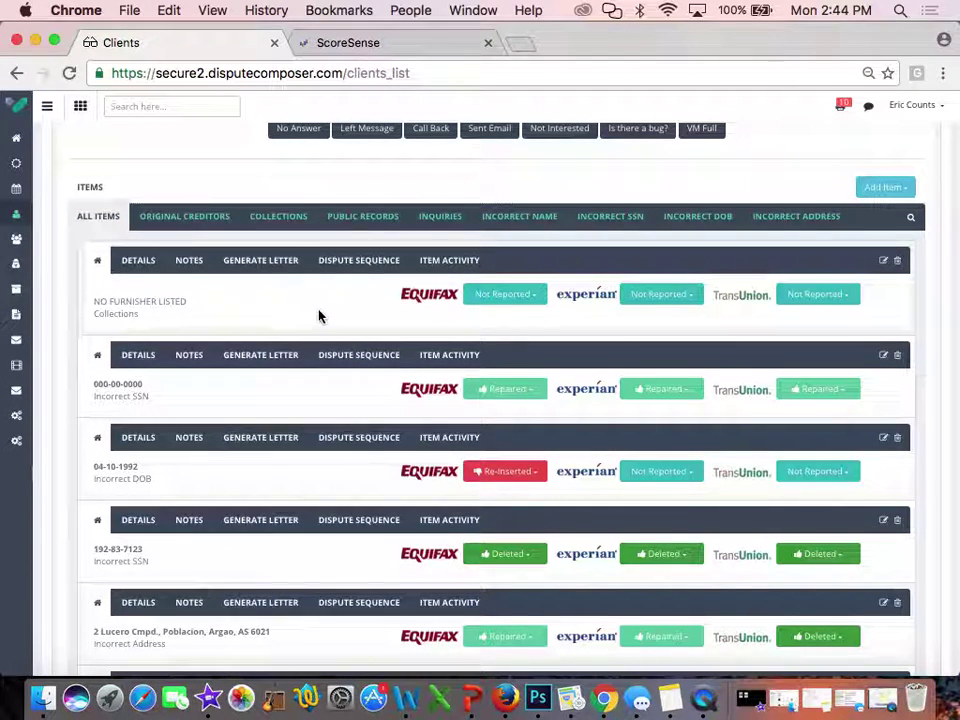
scroll(251, 403, down, 3)
scroll(251, 403, down, 1)
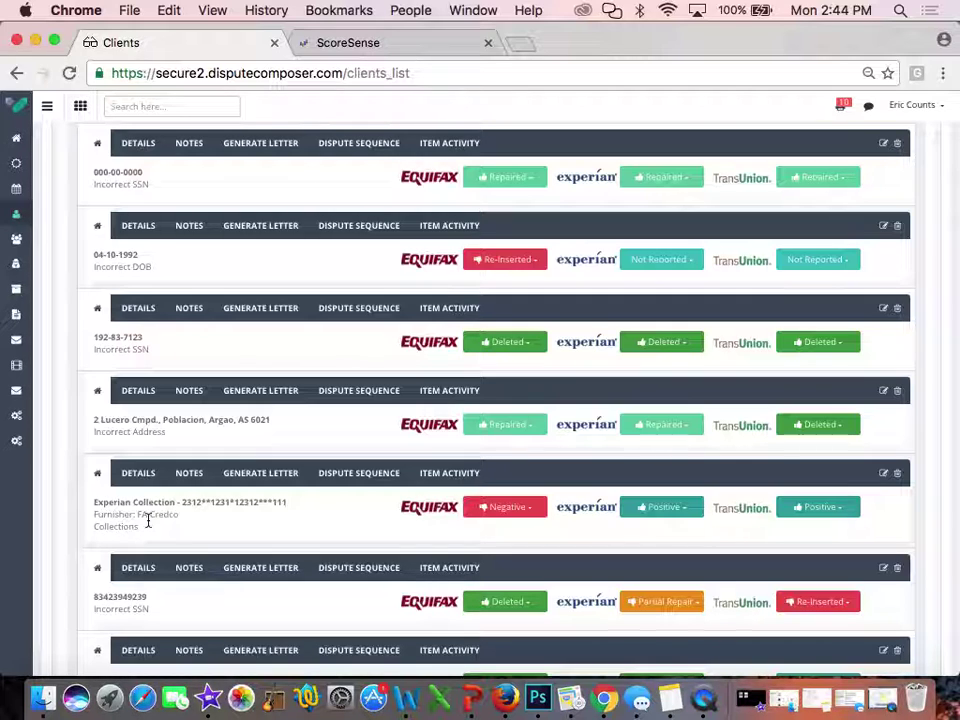
Review the Experian Collection item's details table, then view its notes, which are empty
click(142, 476)
scroll(144, 478, down, 5)
scroll(144, 476, up, 2)
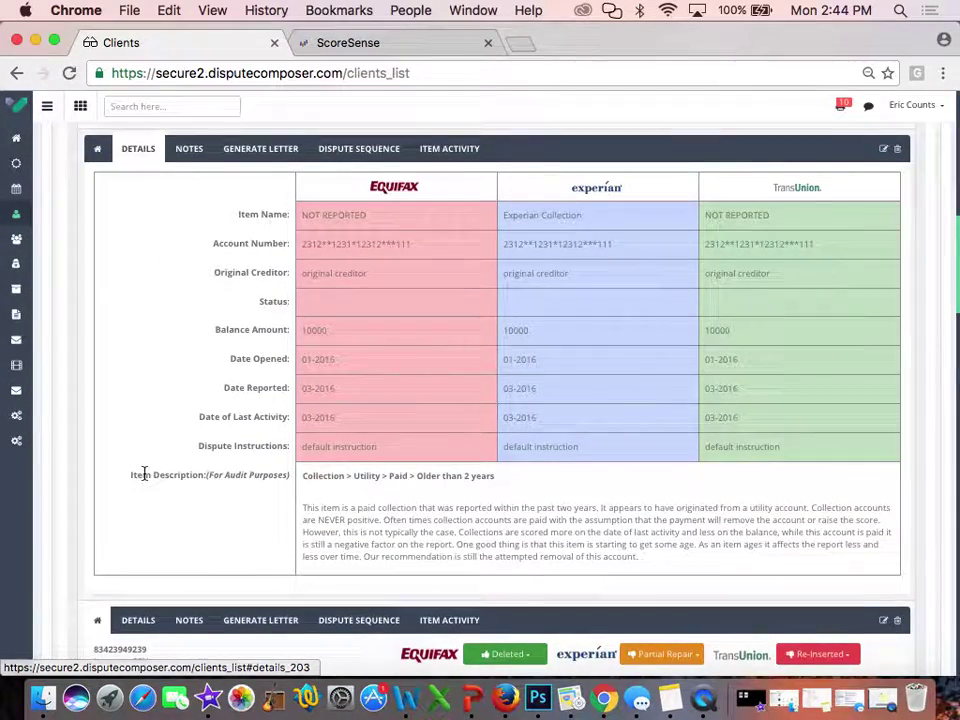
scroll(144, 472, up, 1)
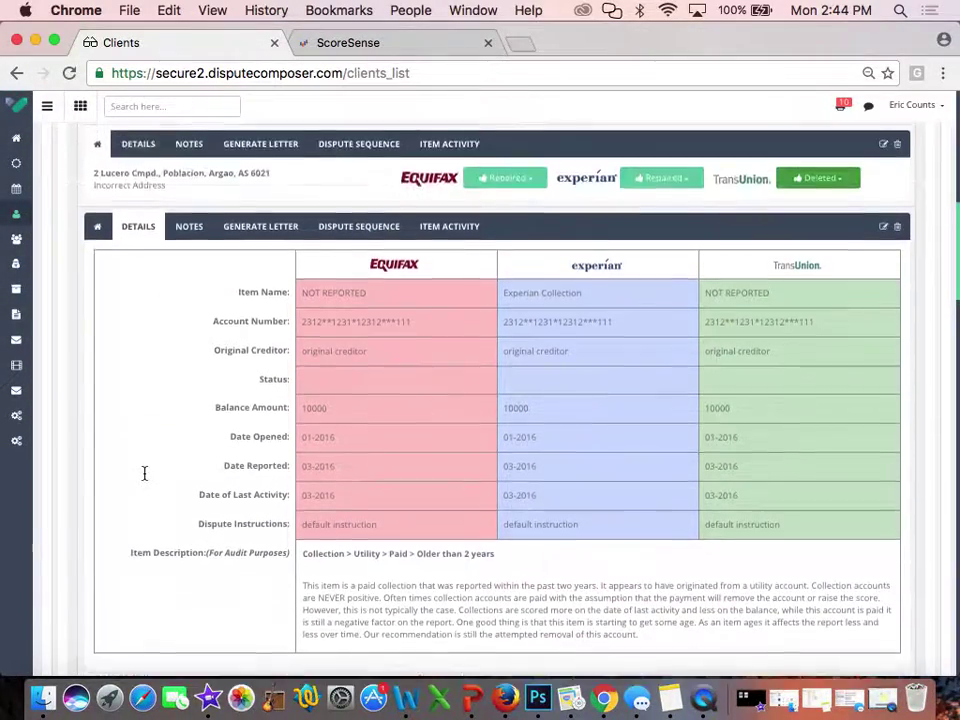
click(183, 232)
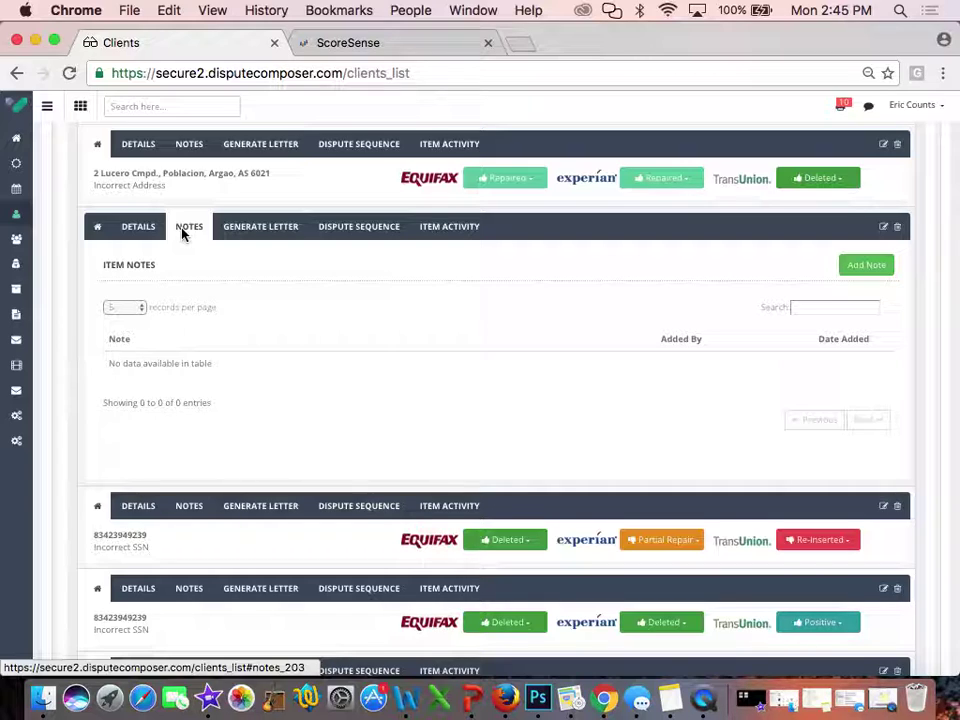
Go from Generate Letter through Dispute Sequence to the Experian Collection item's activity log of 19 entries
click(267, 229)
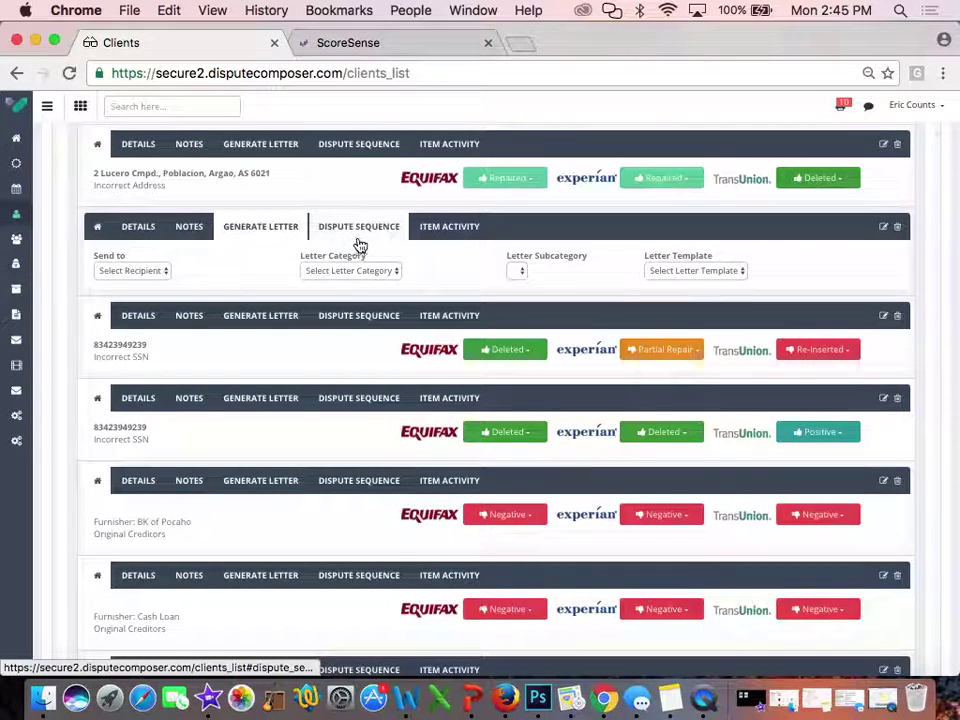
click(362, 236)
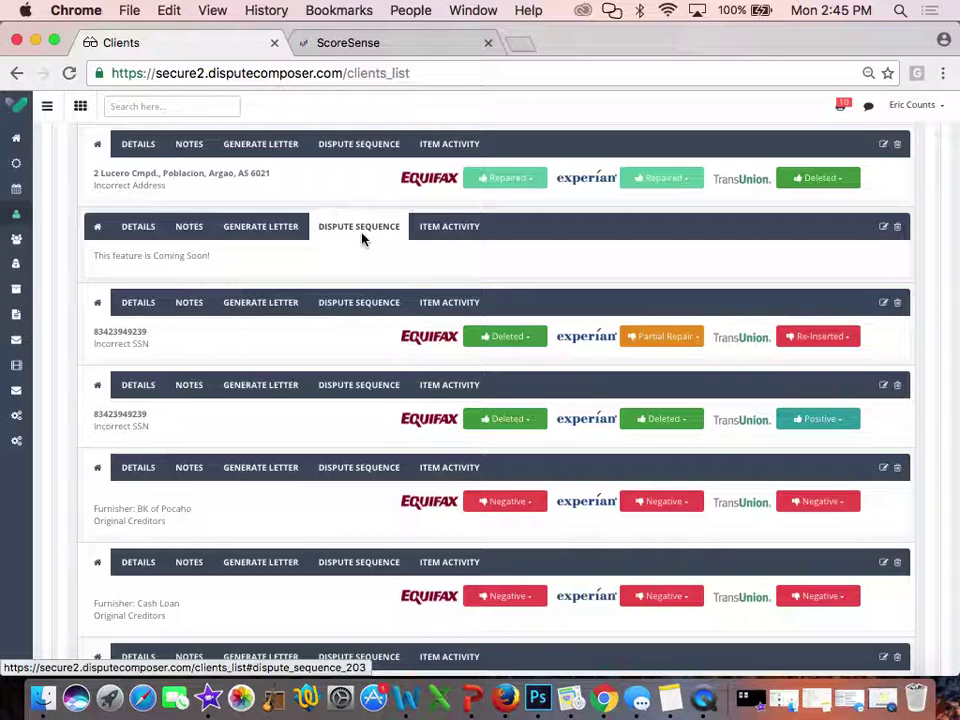
click(440, 229)
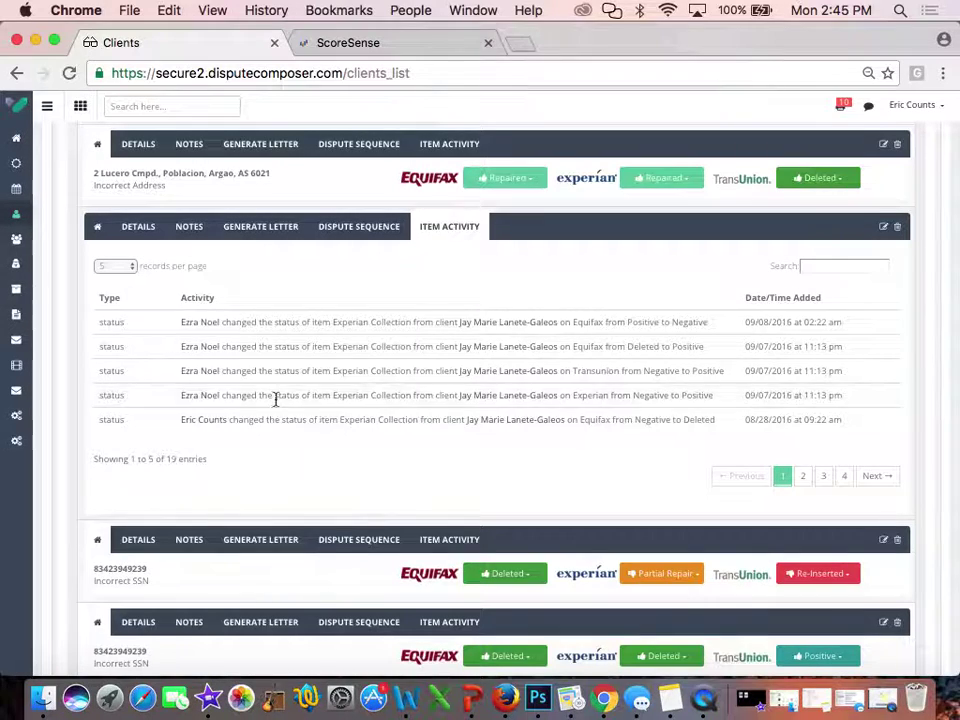
Show all 19 activity entries, review them, then limit the table back to 5 entries
click(128, 267)
click(121, 301)
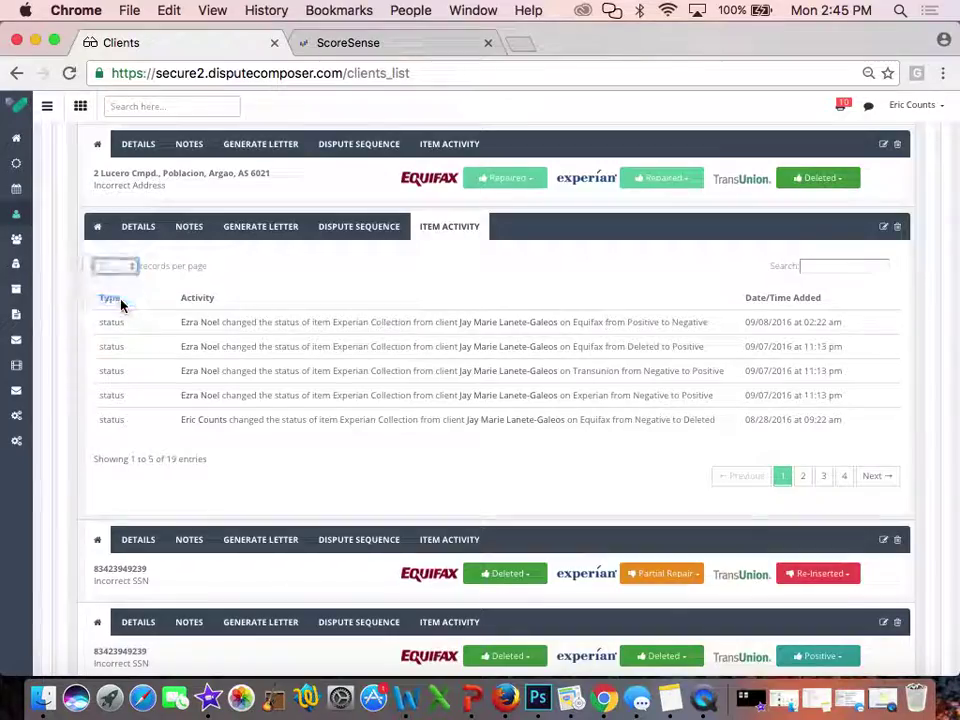
scroll(243, 386, down, 6)
scroll(242, 386, down, 3)
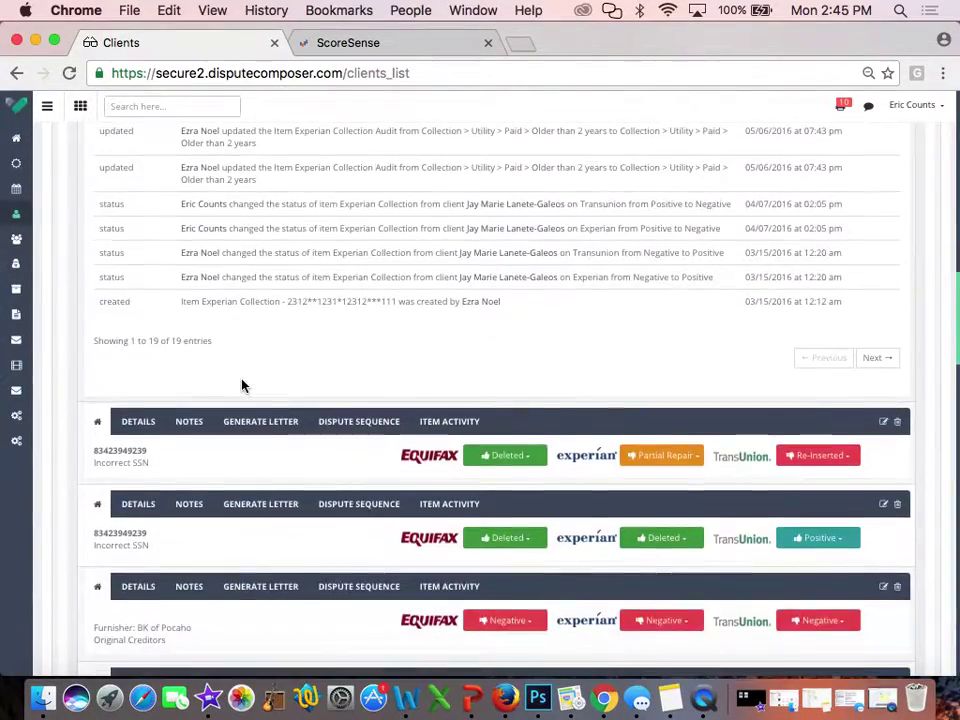
scroll(242, 386, up, 10)
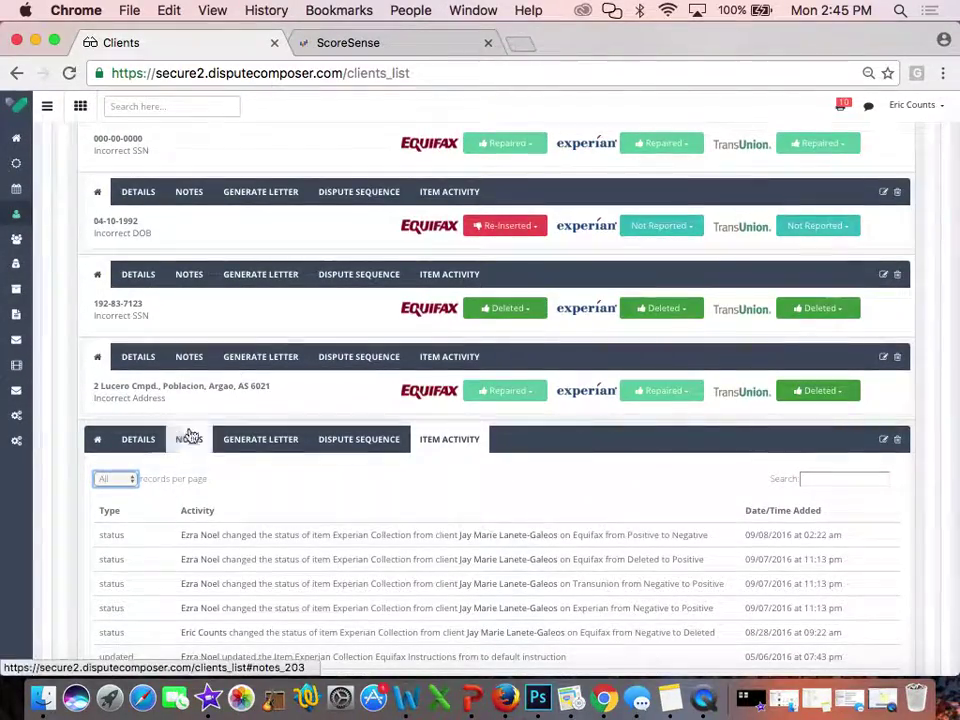
click(122, 480)
click(115, 440)
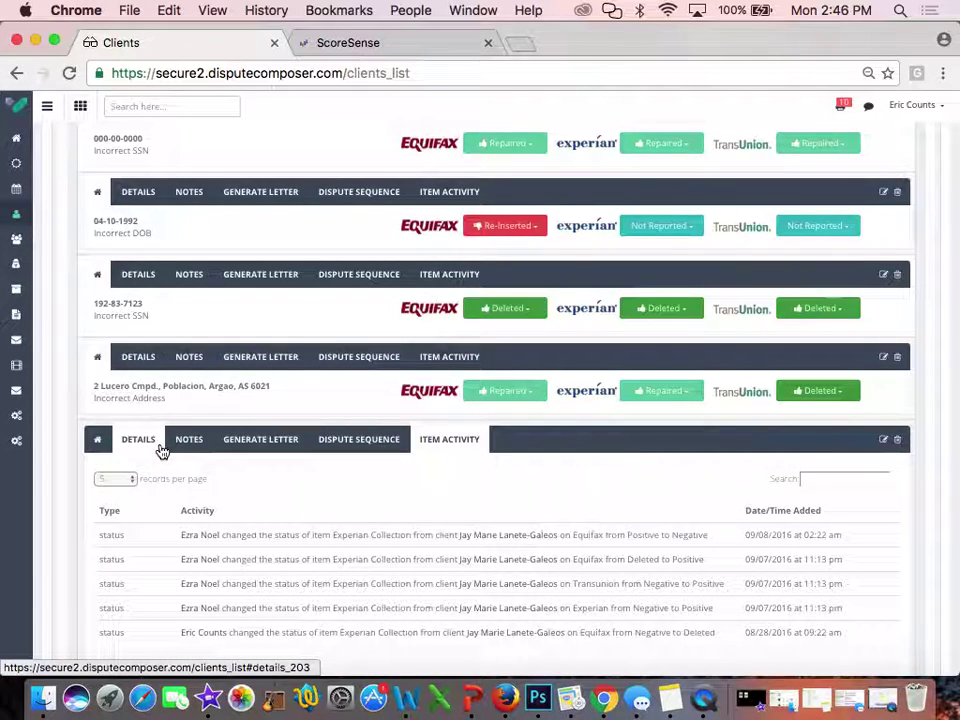
scroll(162, 452, up, 5)
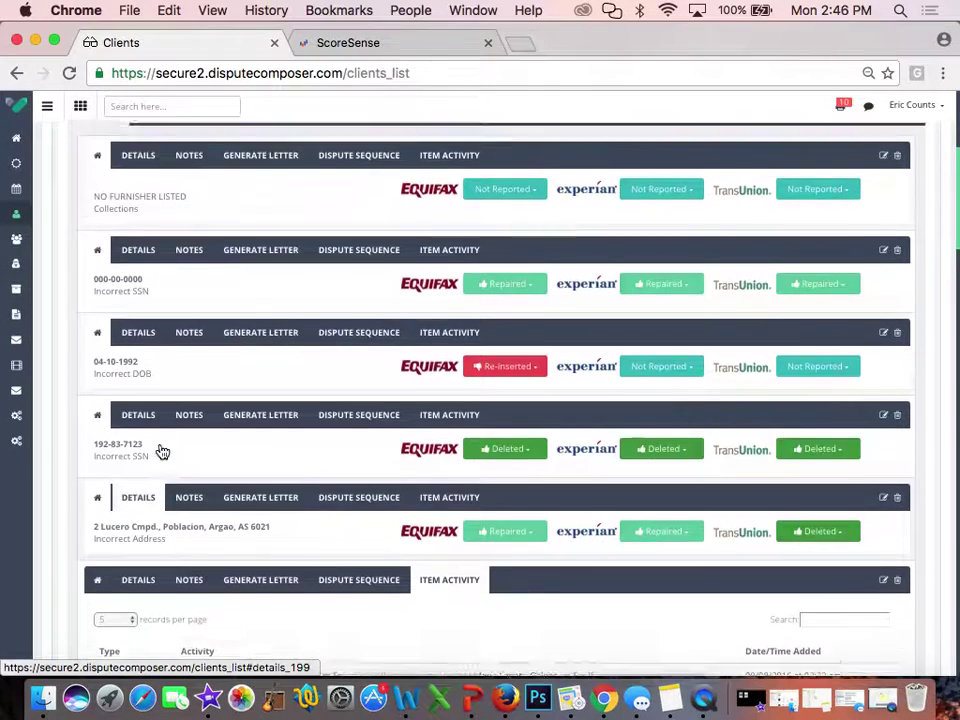
scroll(162, 452, up, 2)
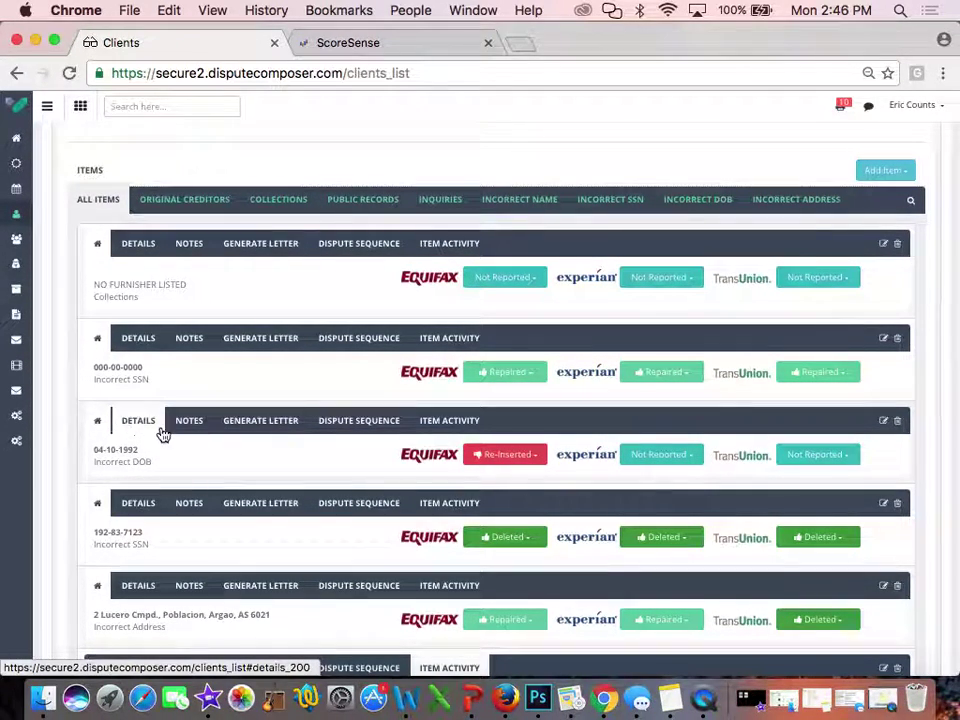
Open the per-bureau details for the Incorrect DOB item and the Experian Collection item
click(139, 426)
scroll(244, 476, down, 2)
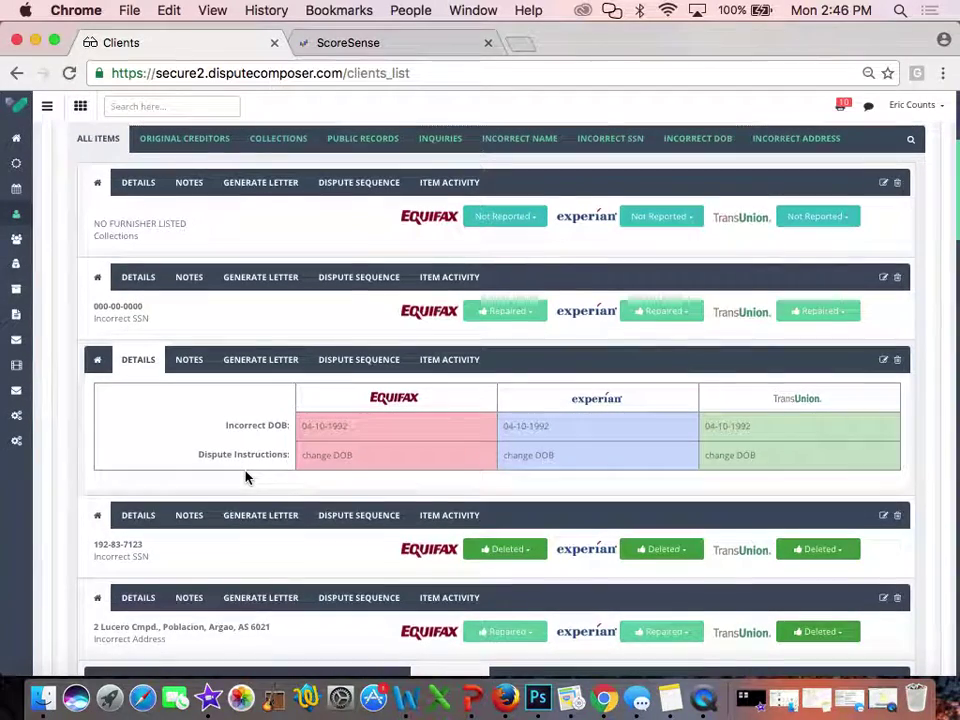
scroll(139, 525, down, 10)
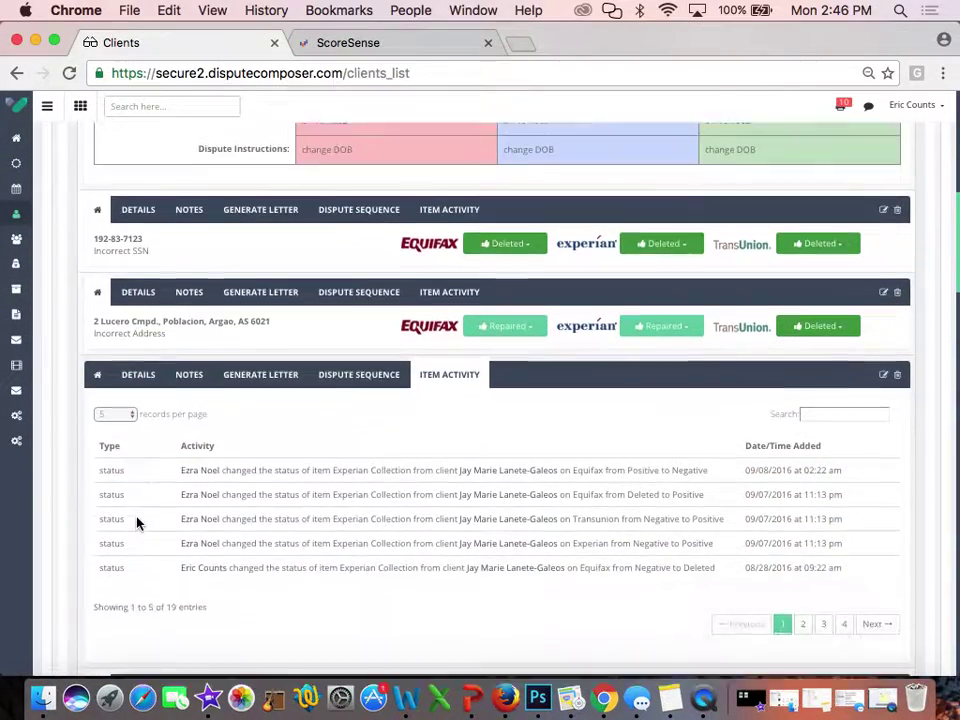
click(138, 364)
Scroll down and view the Experian Collection item's notes, which show no entries
scroll(221, 424, down, 7)
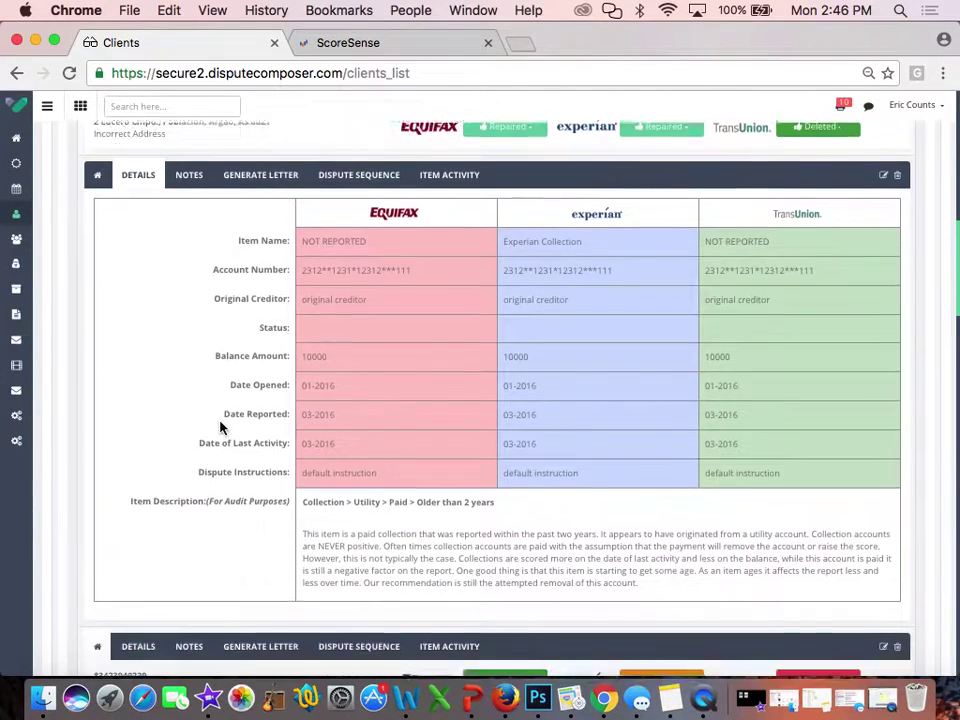
scroll(221, 424, down, 1)
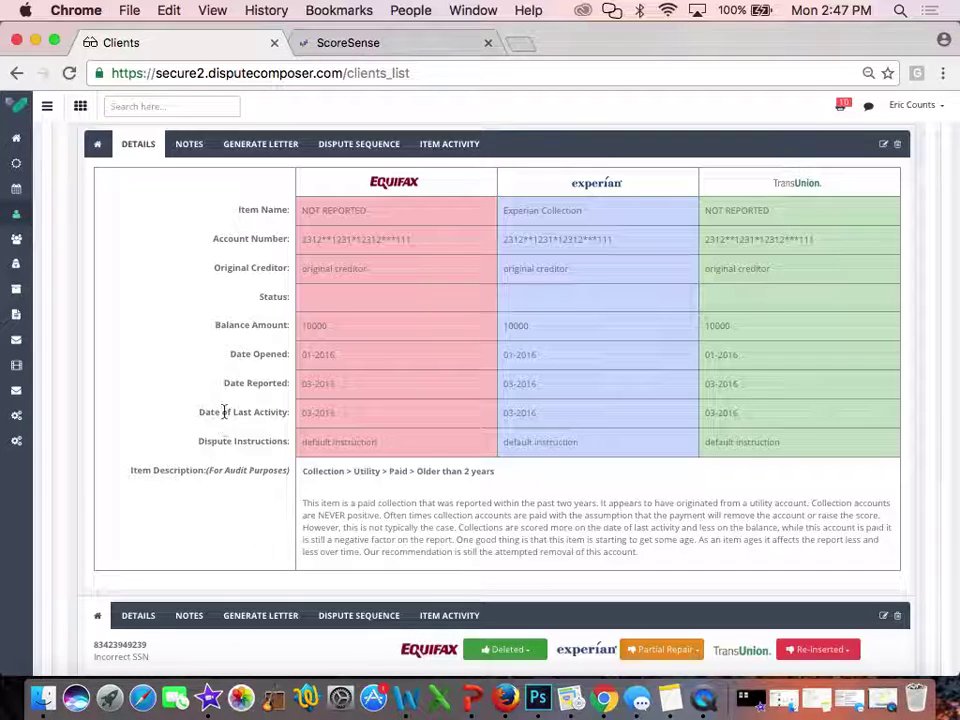
click(188, 150)
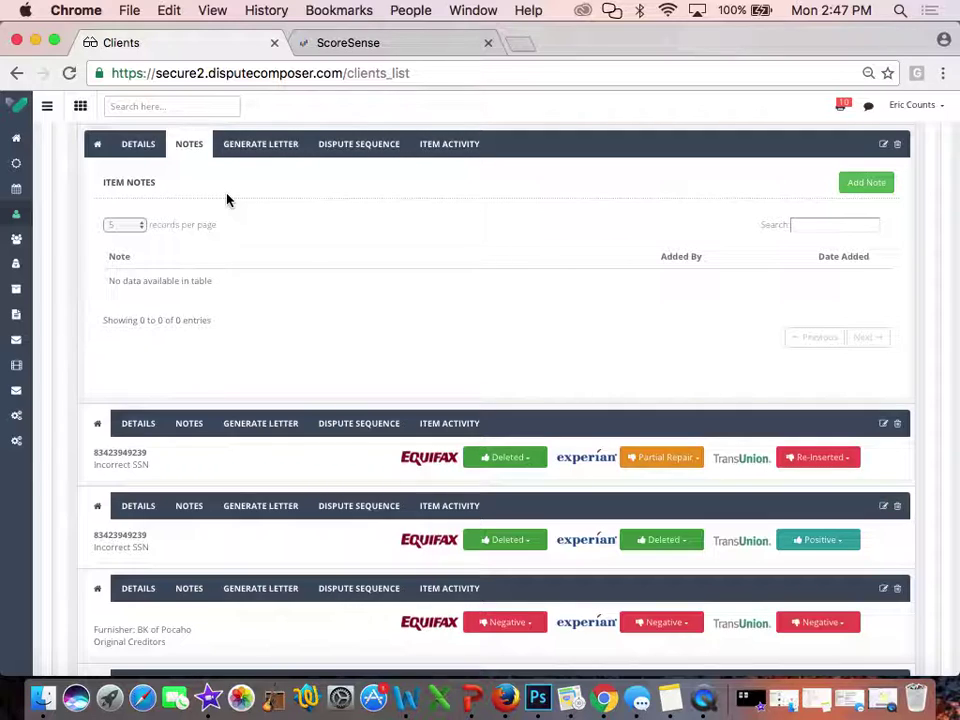
From the top of the page, choose an item type from the Add Item list to open the Add Item form
scroll(227, 198, up, 2)
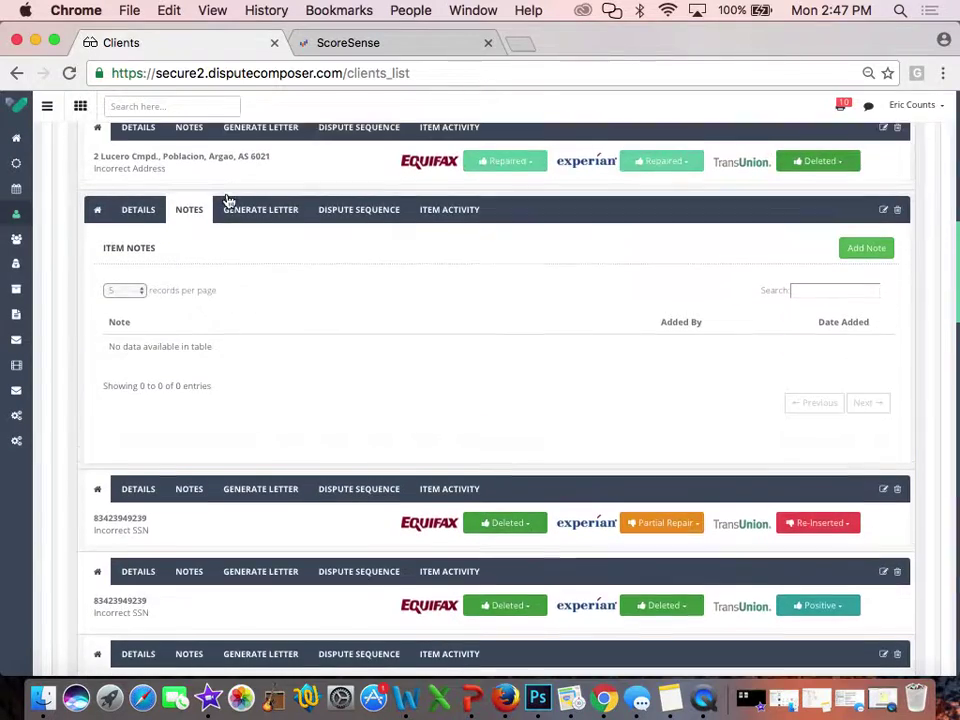
scroll(508, 266, up, 3)
scroll(508, 266, up, 10)
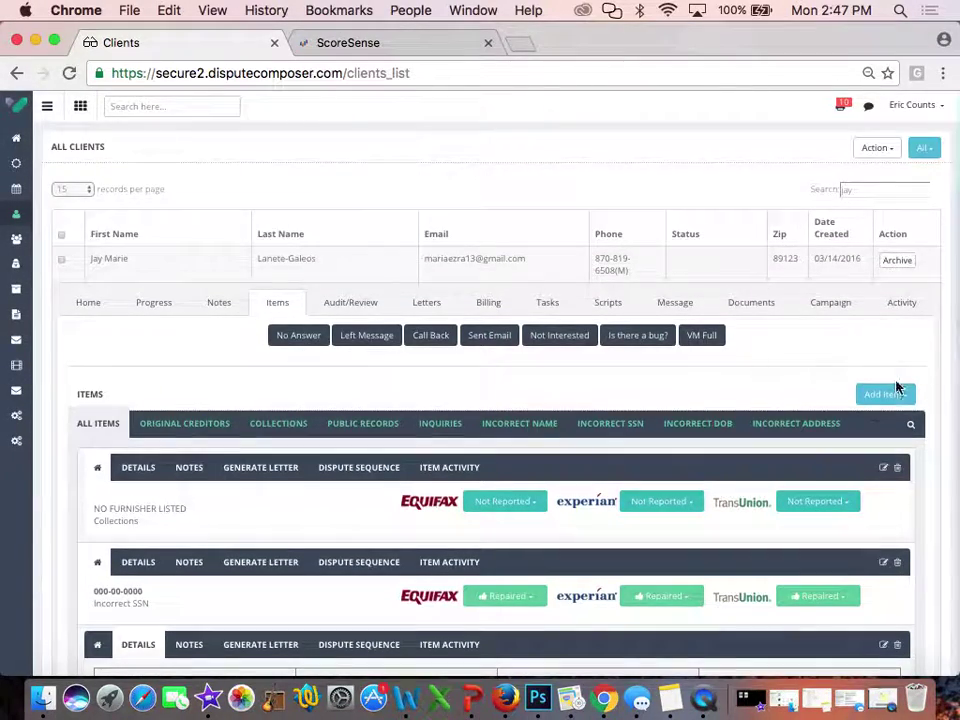
click(885, 393)
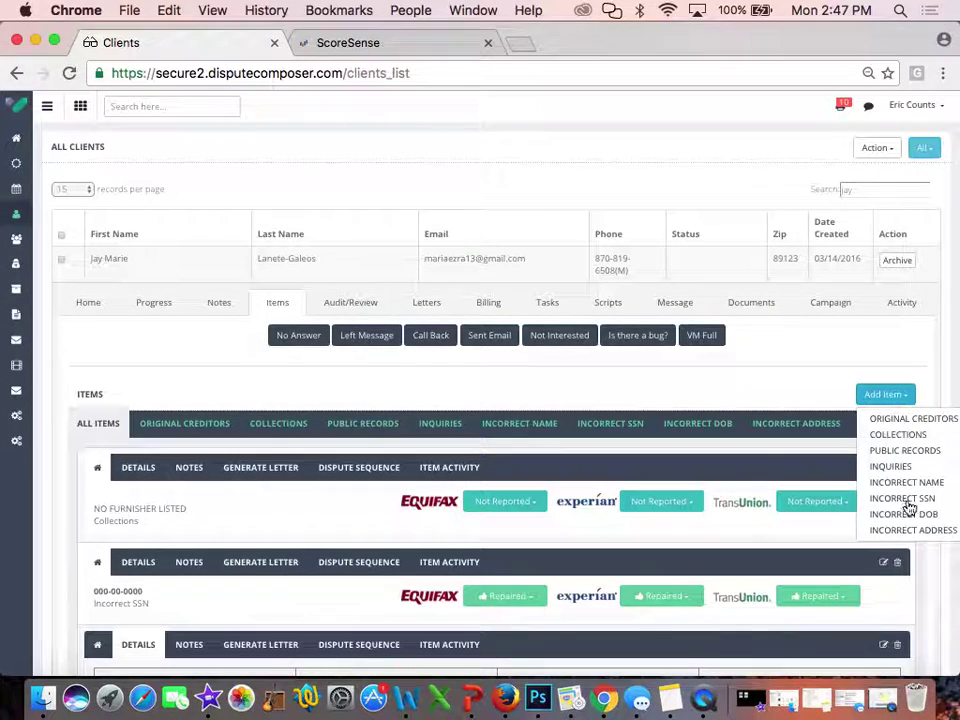
click(899, 426)
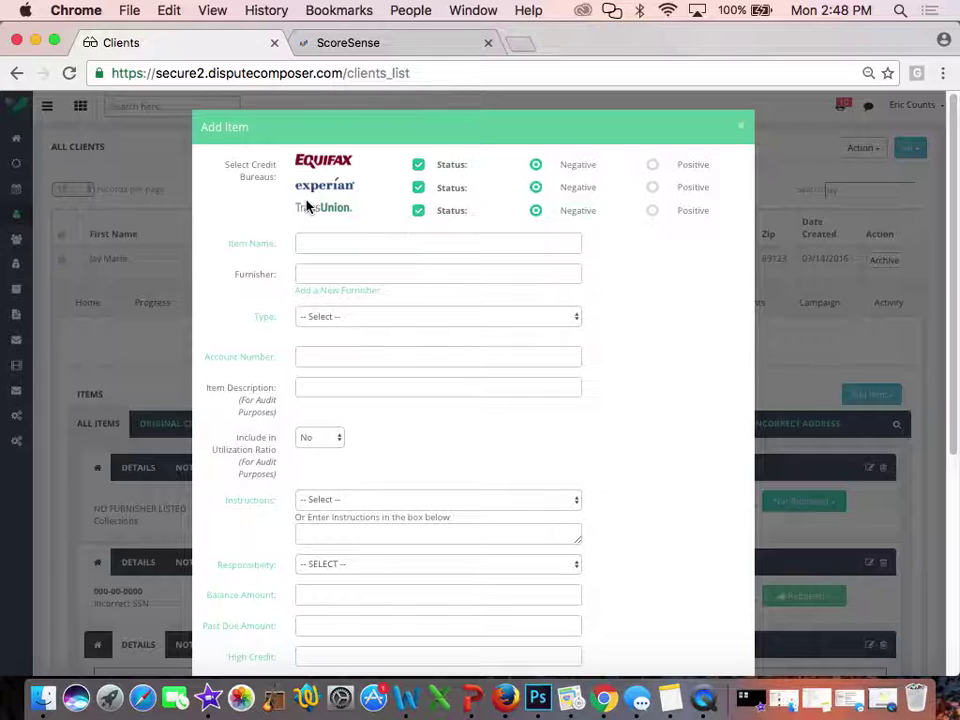
scroll(307, 207, down, 5)
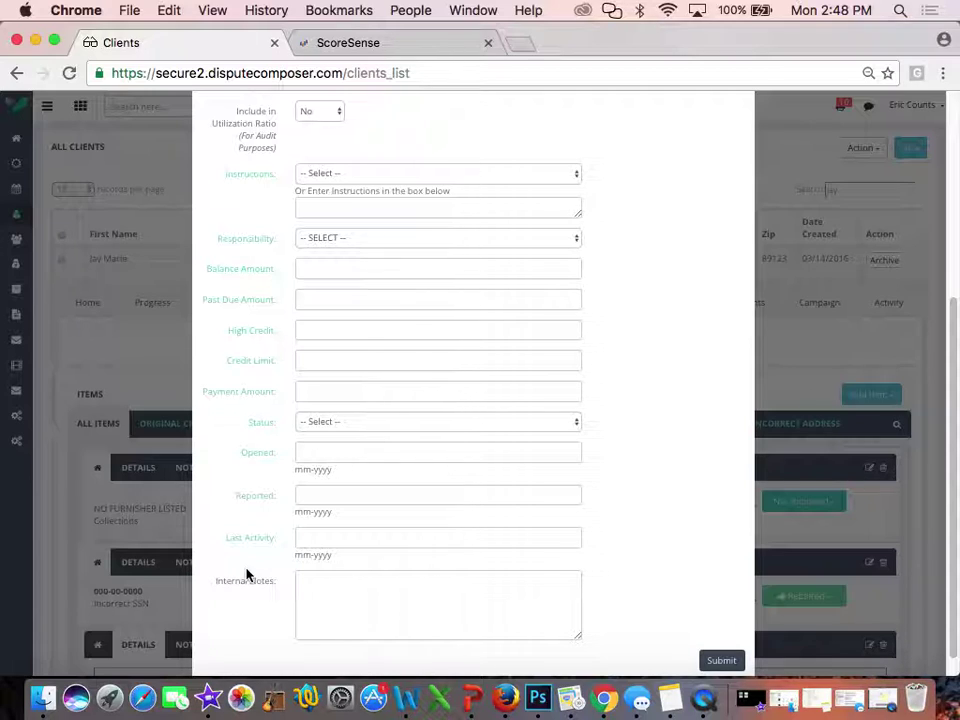
scroll(247, 575, up, 2)
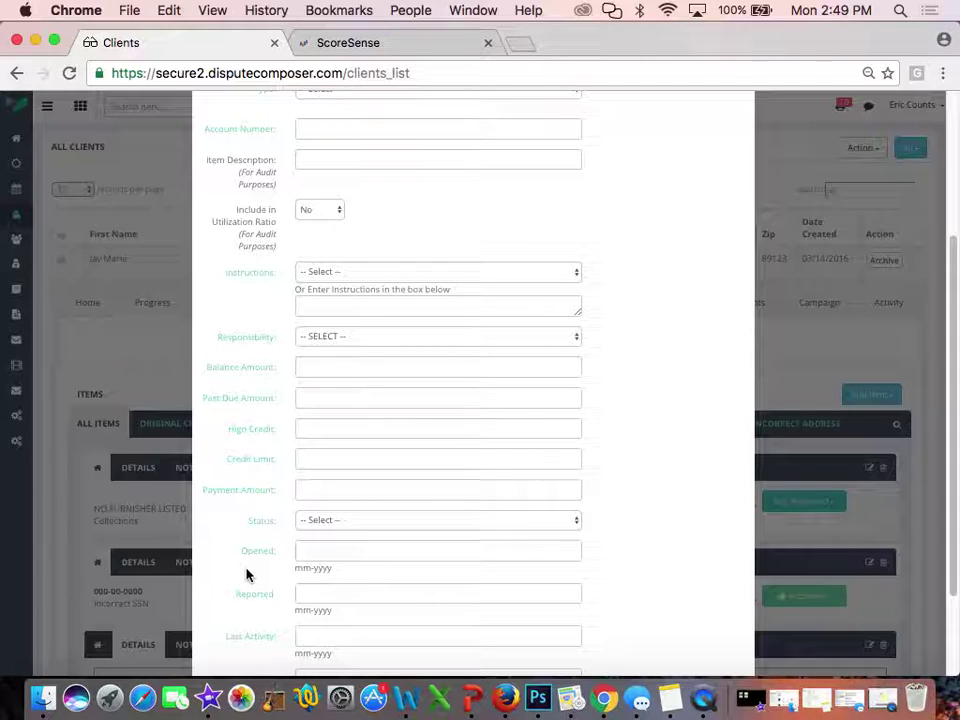
scroll(247, 575, up, 5)
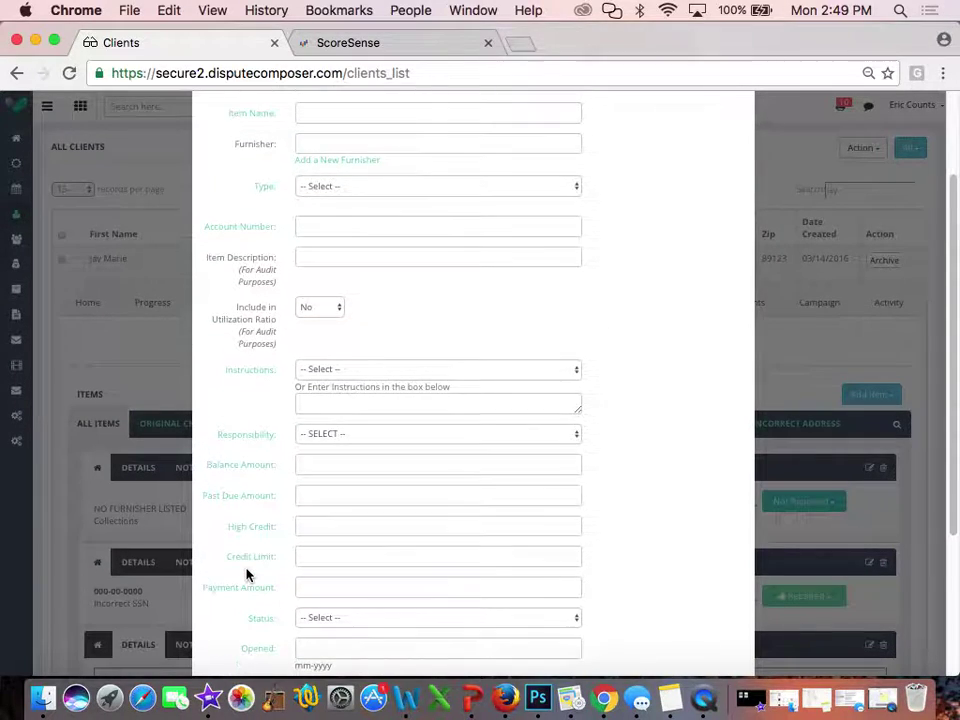
scroll(247, 575, up, 2)
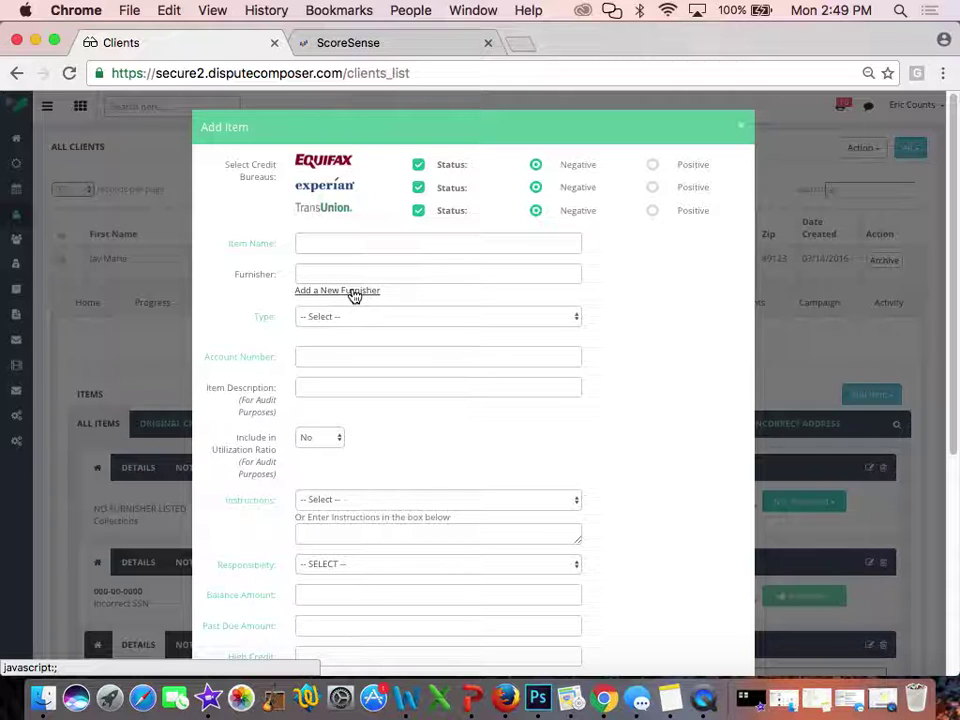
scroll(352, 294, down, 3)
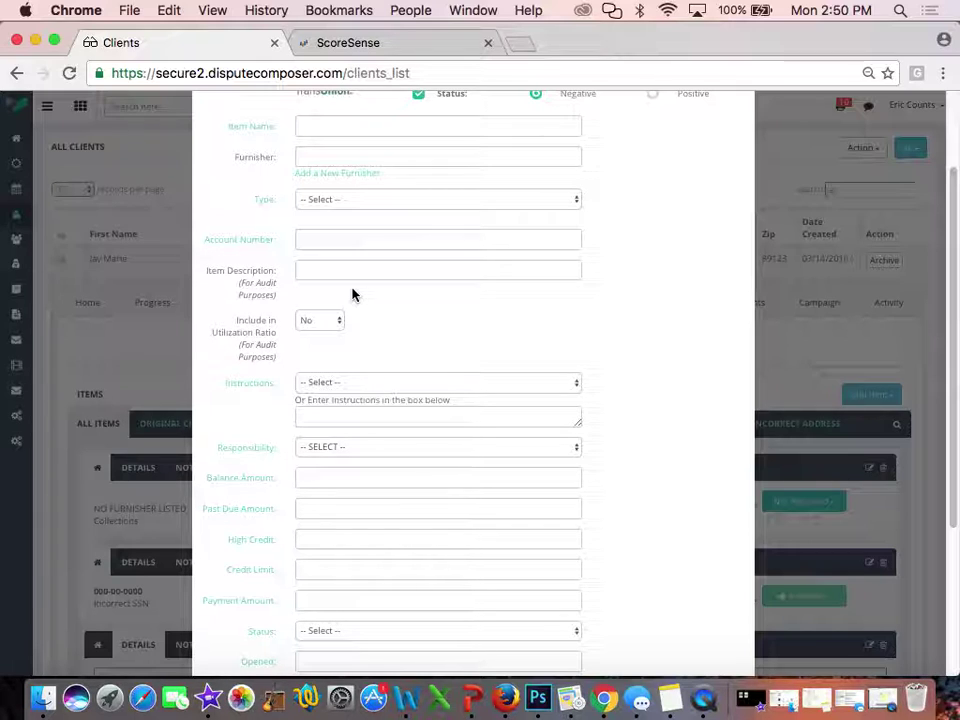
scroll(352, 294, up, 2)
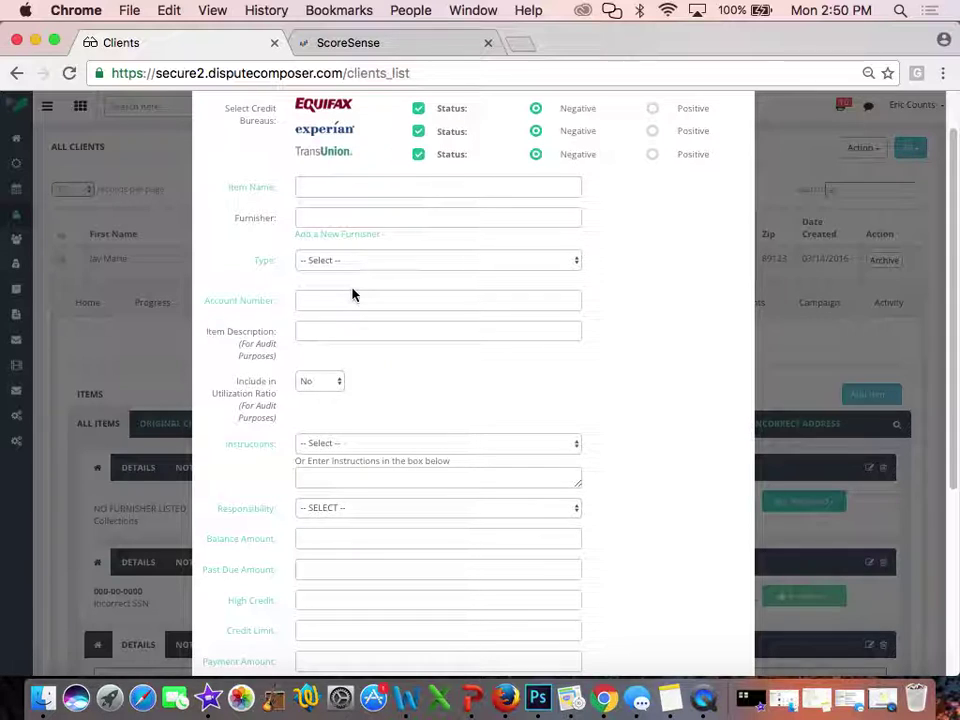
scroll(352, 294, up, 1)
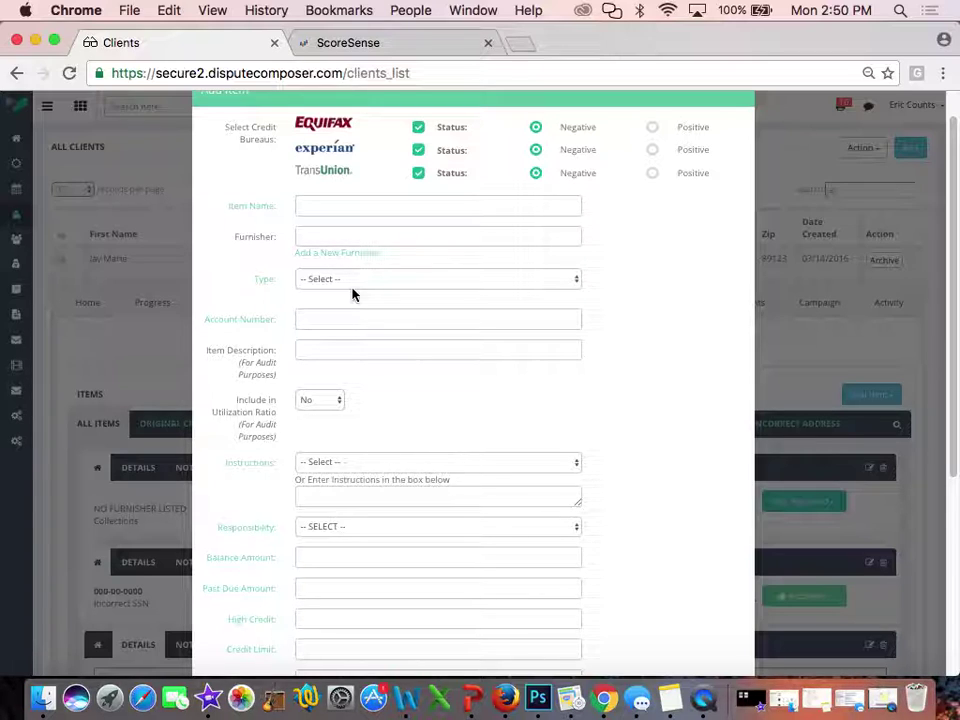
click(652, 128)
click(537, 130)
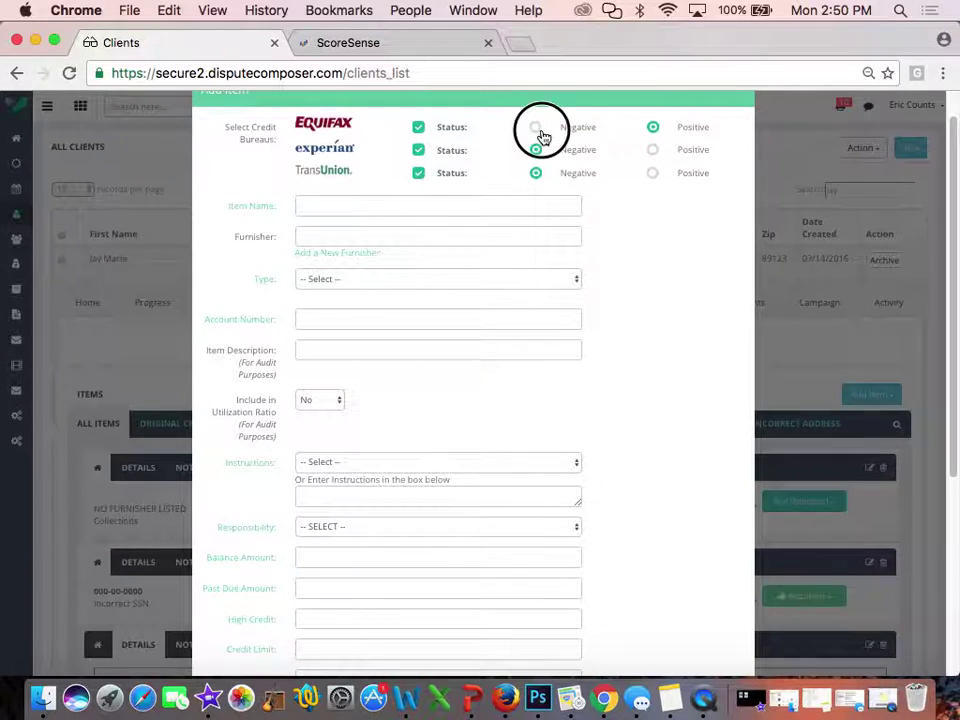
click(651, 130)
click(545, 130)
click(536, 128)
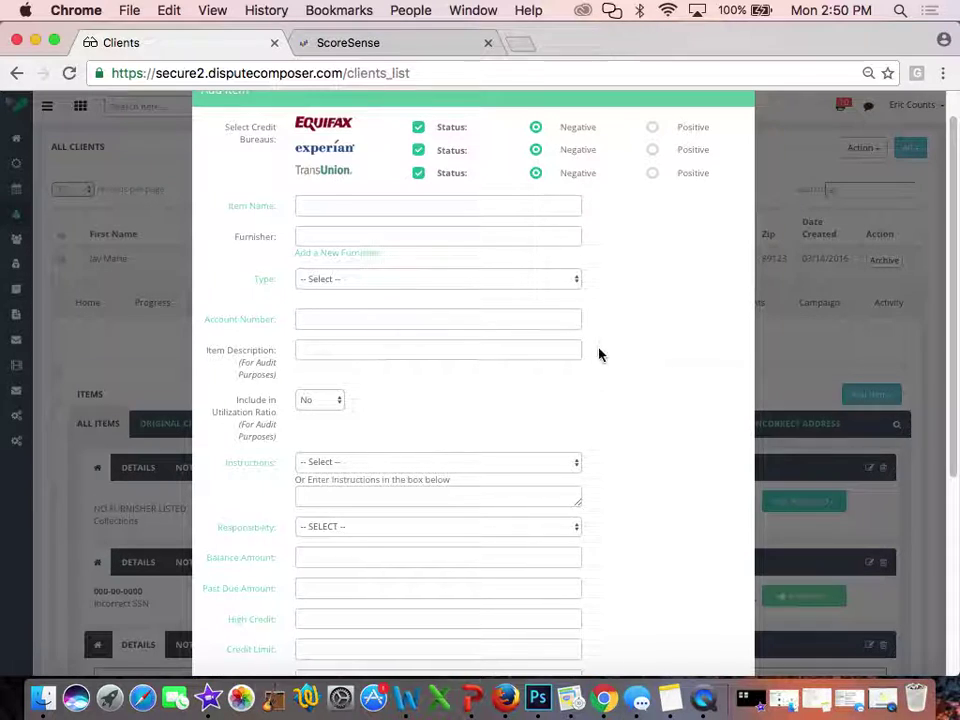
scroll(600, 360, down, 5)
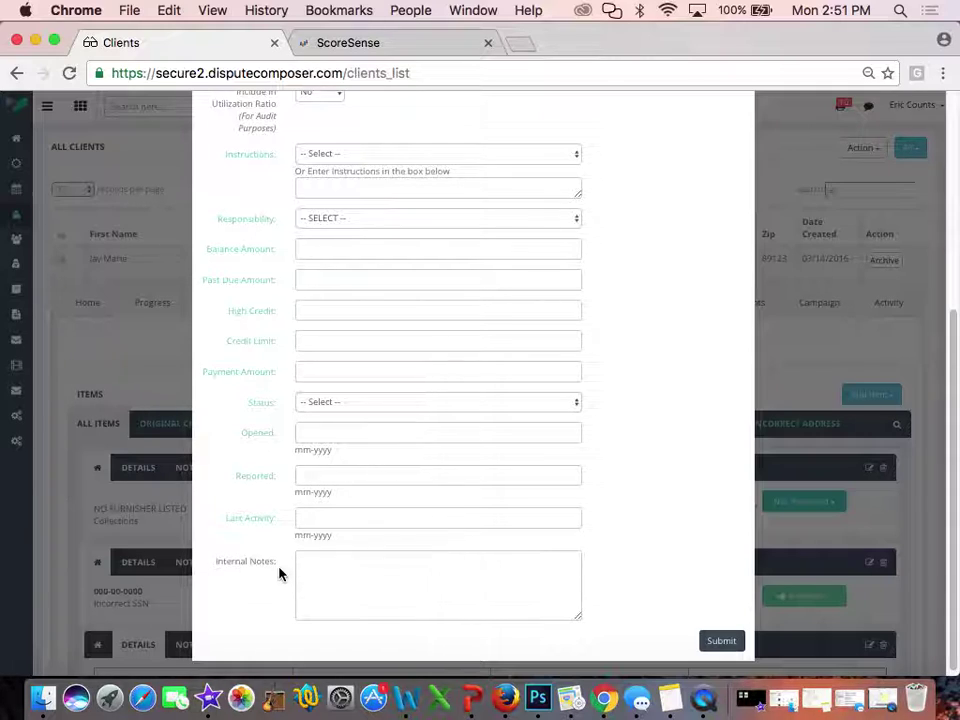
scroll(280, 573, up, 3)
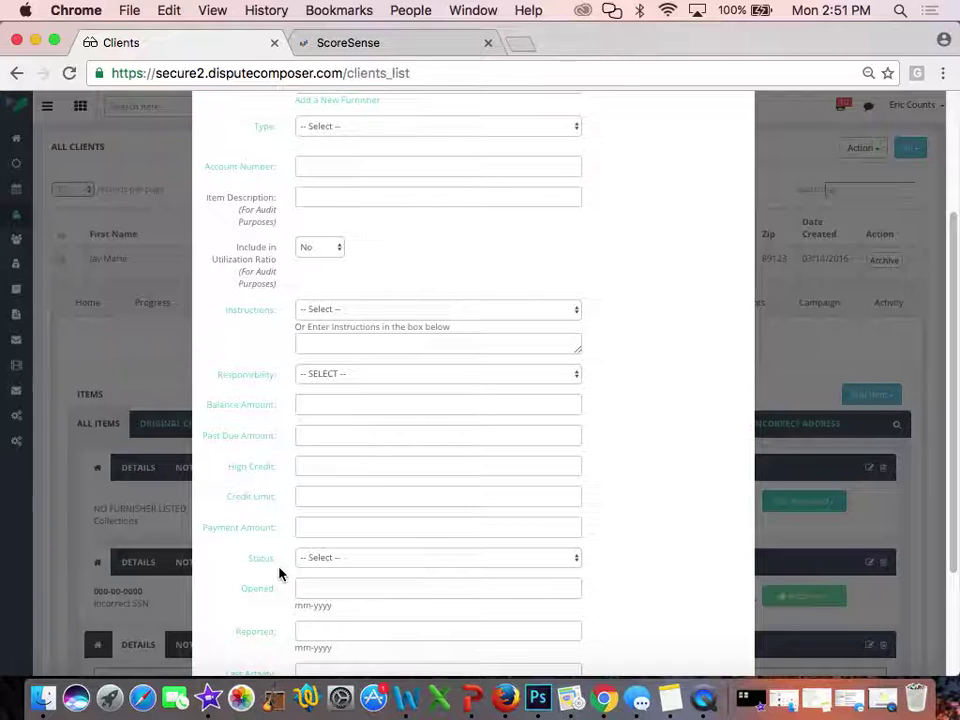
scroll(279, 573, down, 2)
scroll(279, 573, up, 5)
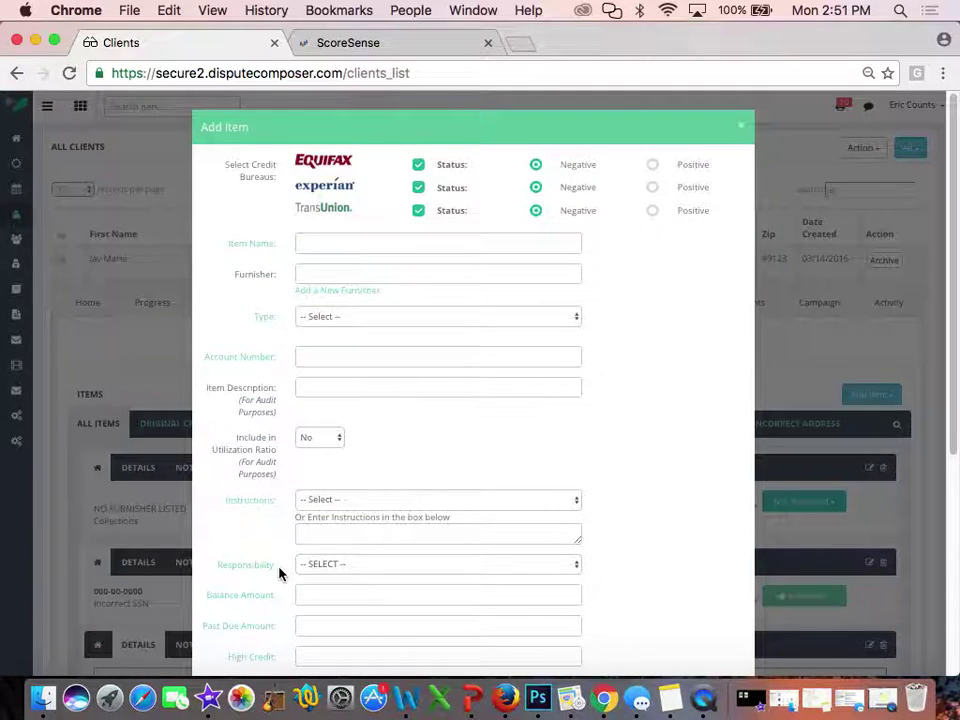
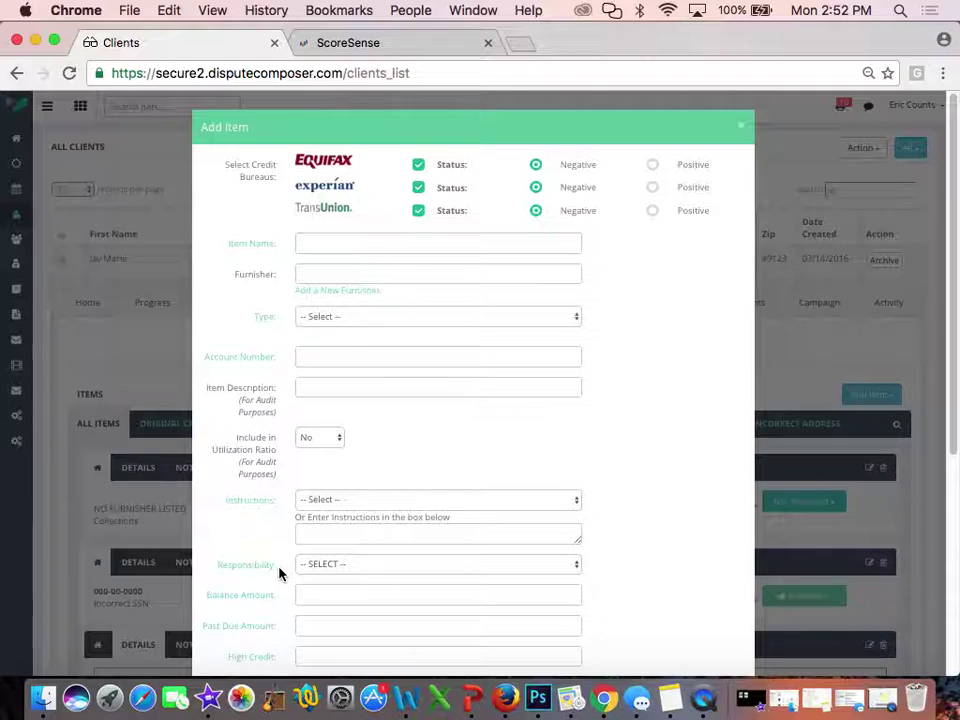
Expand the Account Number field into separate Equifax, Experian and Transunion entries
scroll(280, 572, down, 5)
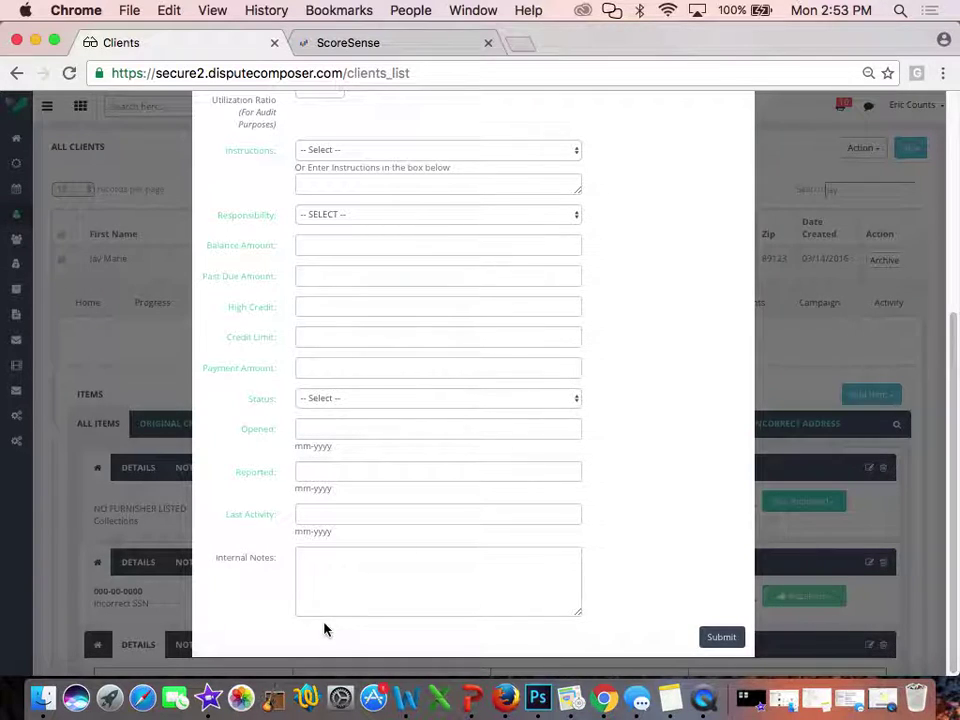
click(489, 628)
scroll(700, 463, up, 5)
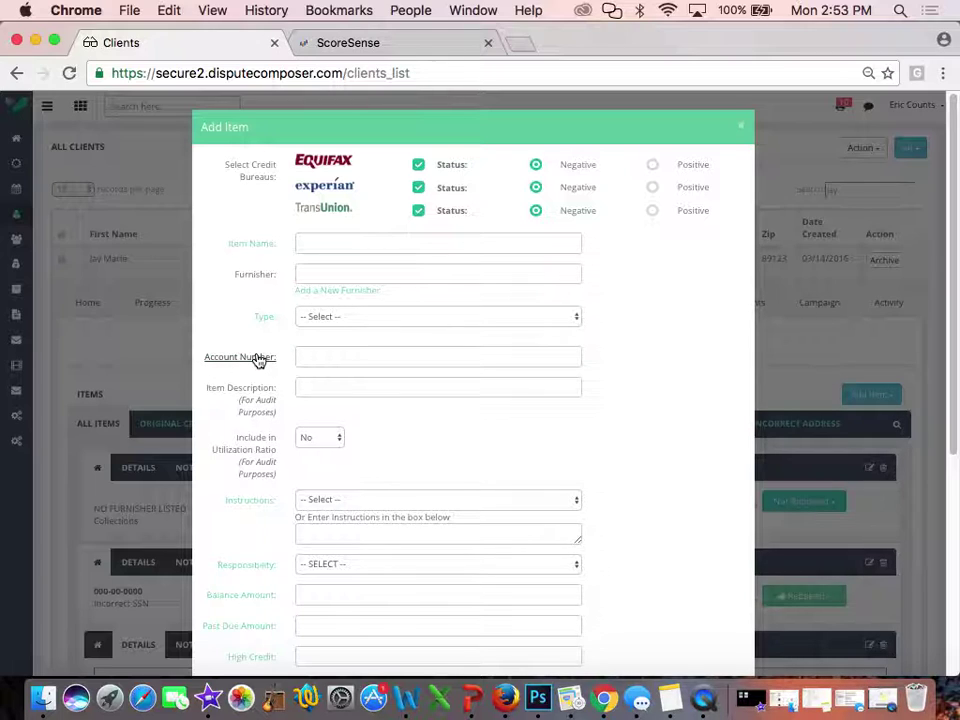
click(258, 360)
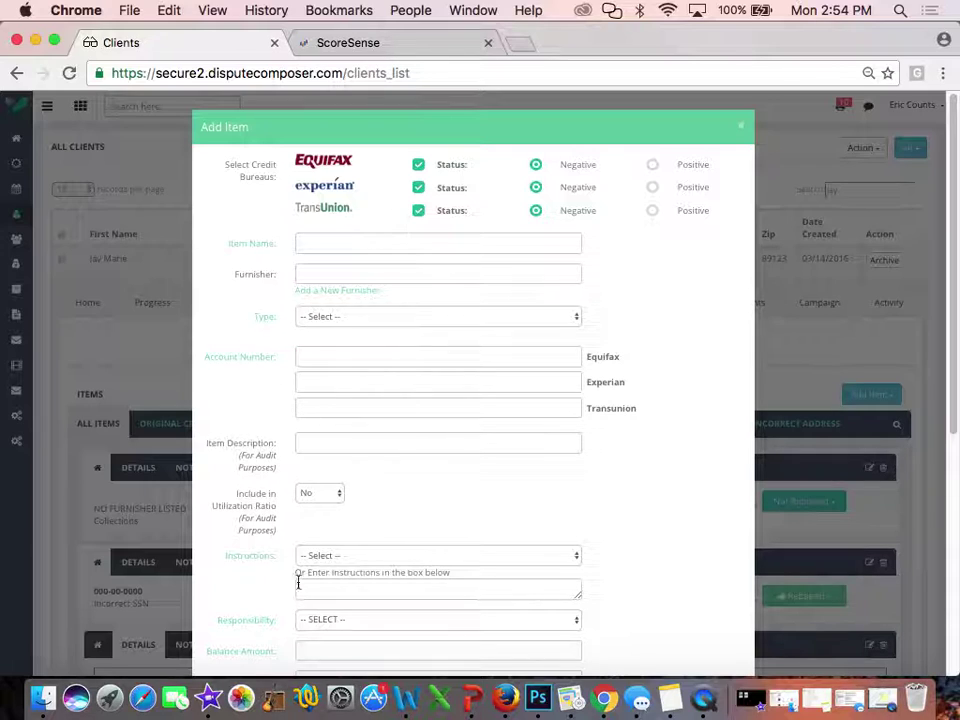
Name the item 'kfuytuyf', with furnisher Chase Usa and type Utility Company
click(252, 364)
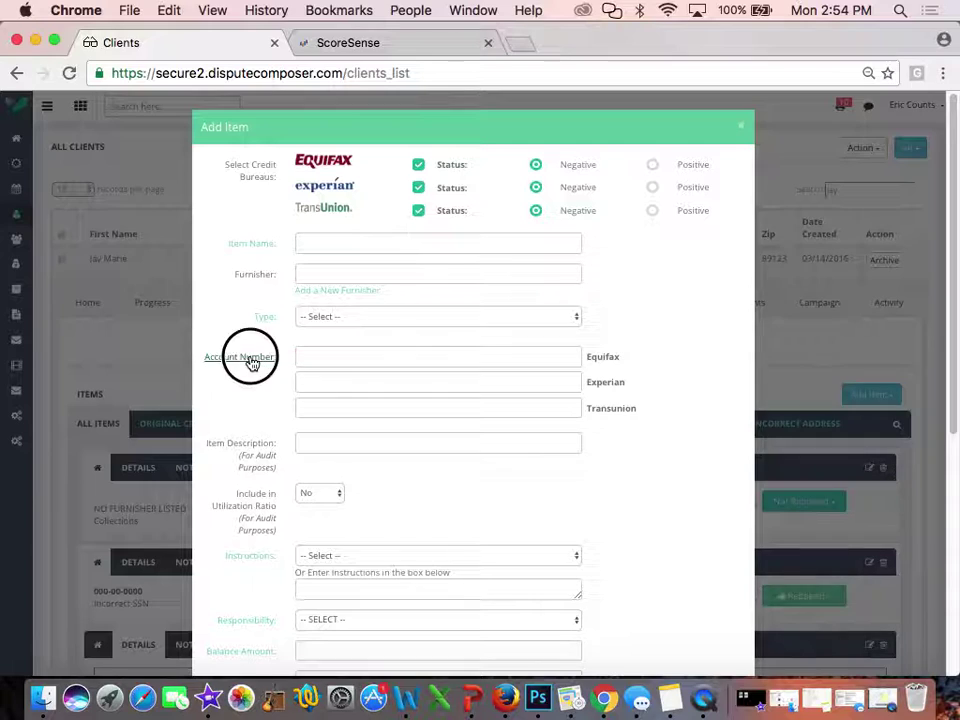
click(328, 246)
text(kfuytuyf)
click(313, 272)
text(c)
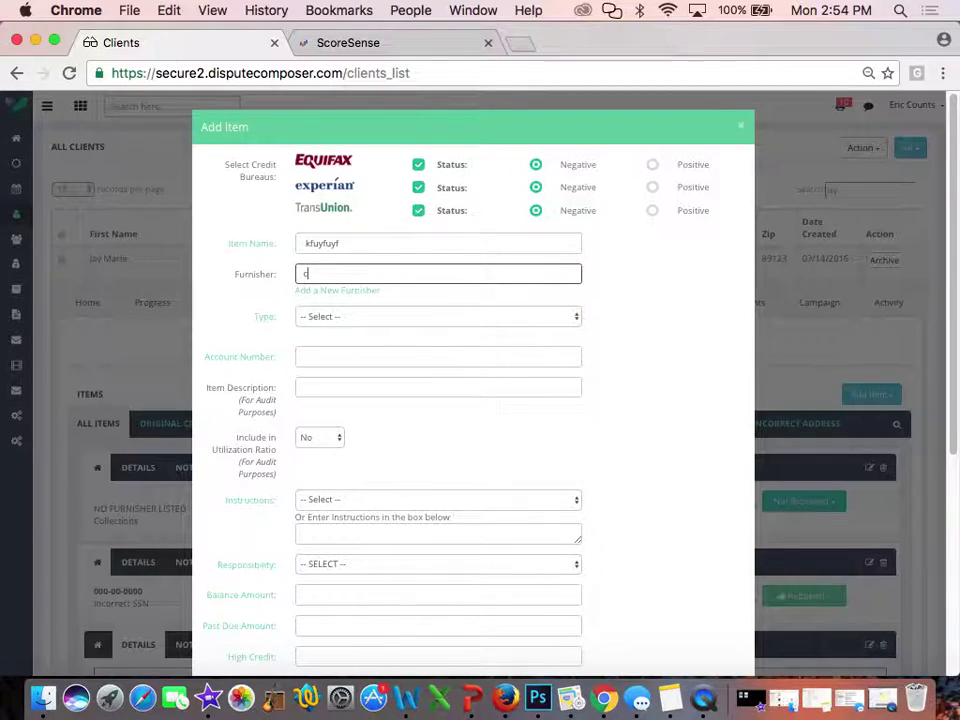
text(hase)
click(343, 289)
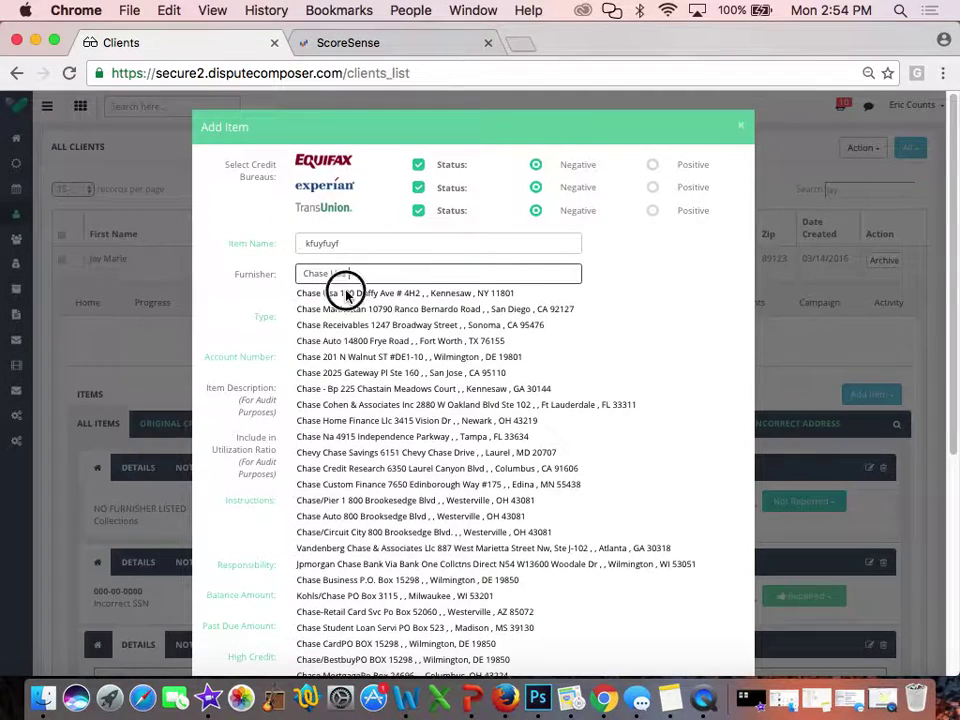
click(326, 317)
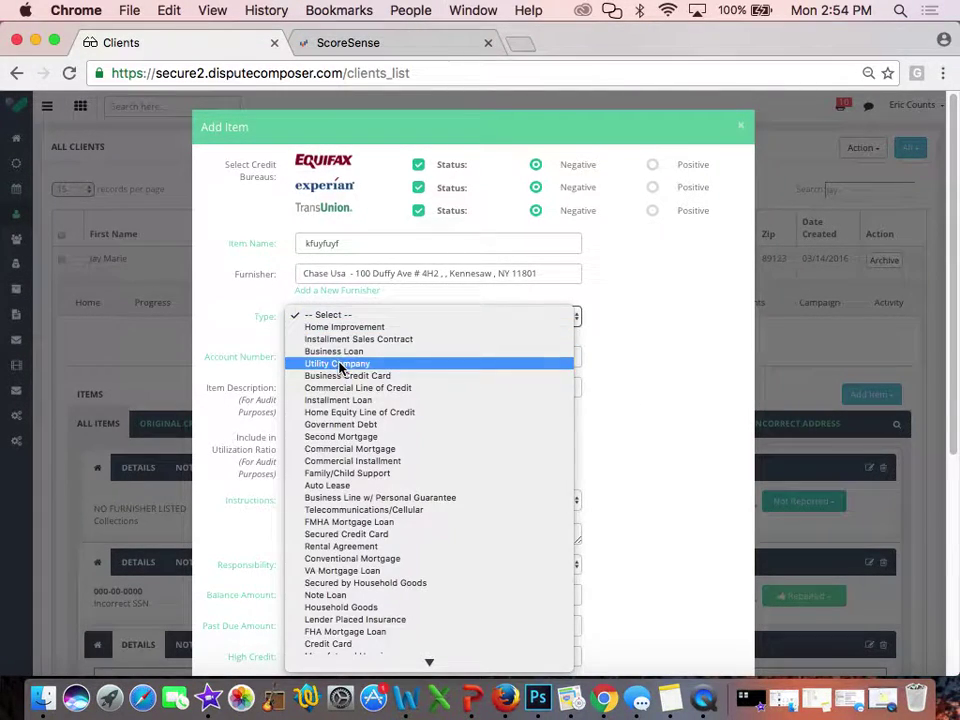
click(339, 364)
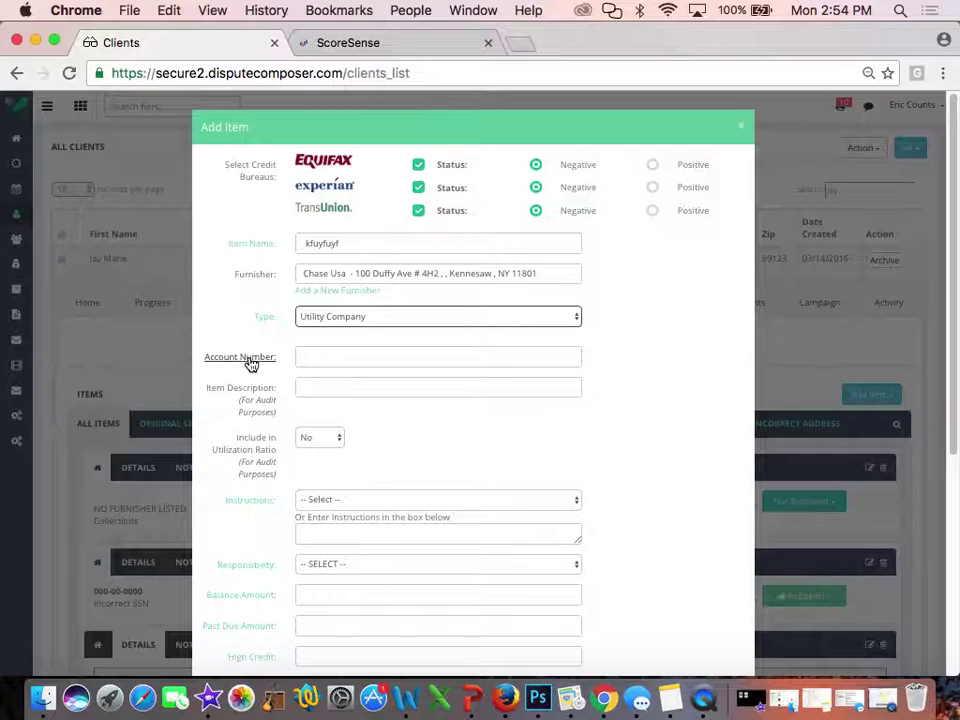
Enter the account numbers for Equifax, Experian and Transunion
click(321, 356)
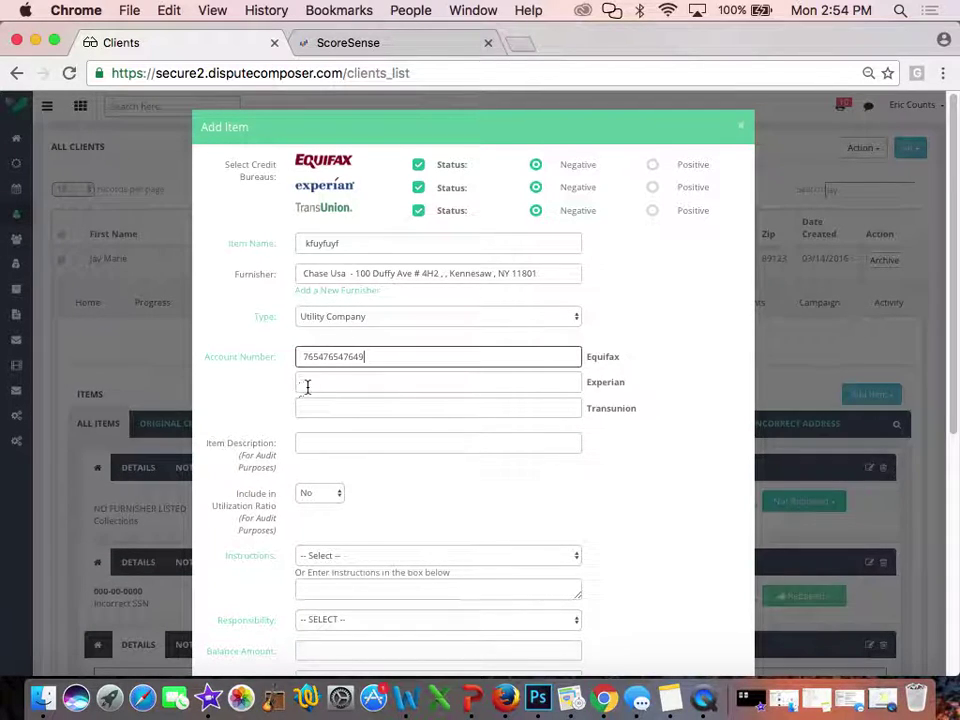
click(306, 387)
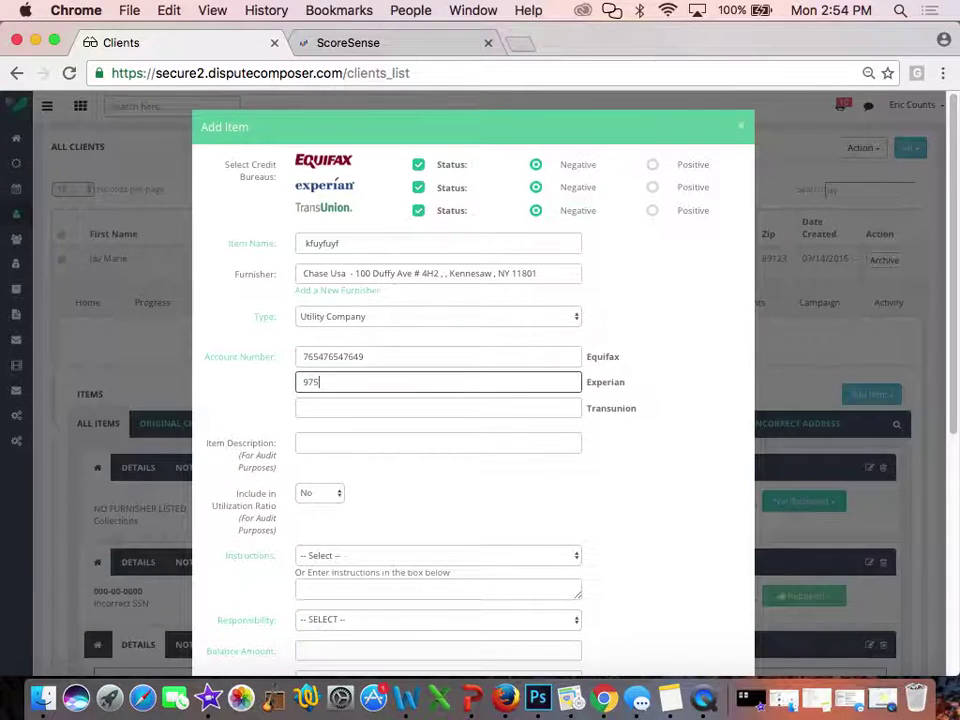
click(307, 403)
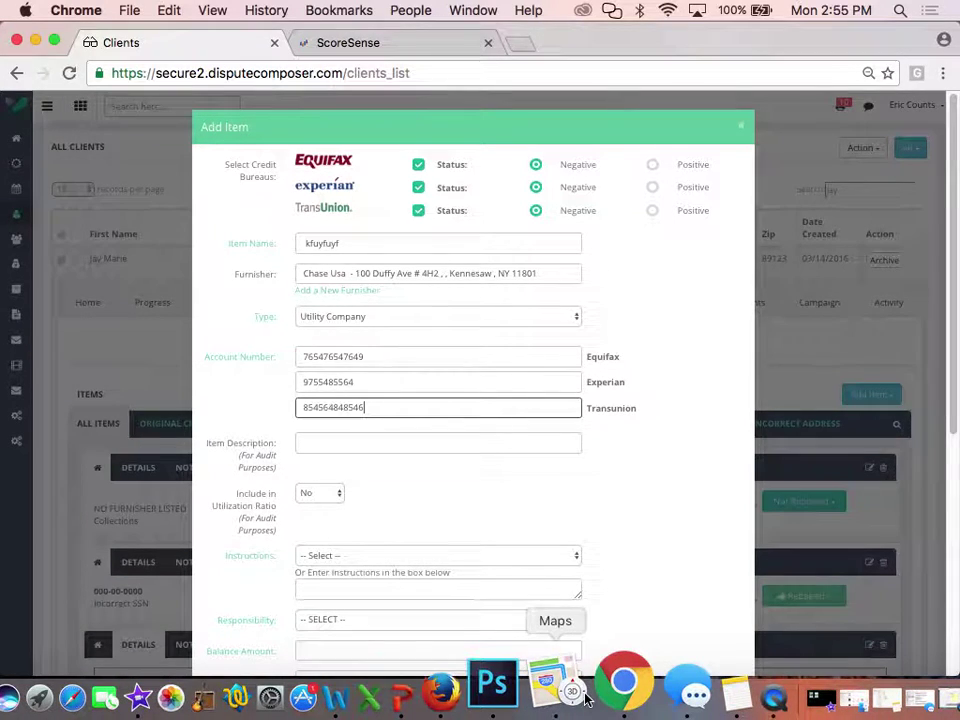
Minimize Chrome and open the recording 'accelerator part 1' in QuickTime Player
click(704, 698)
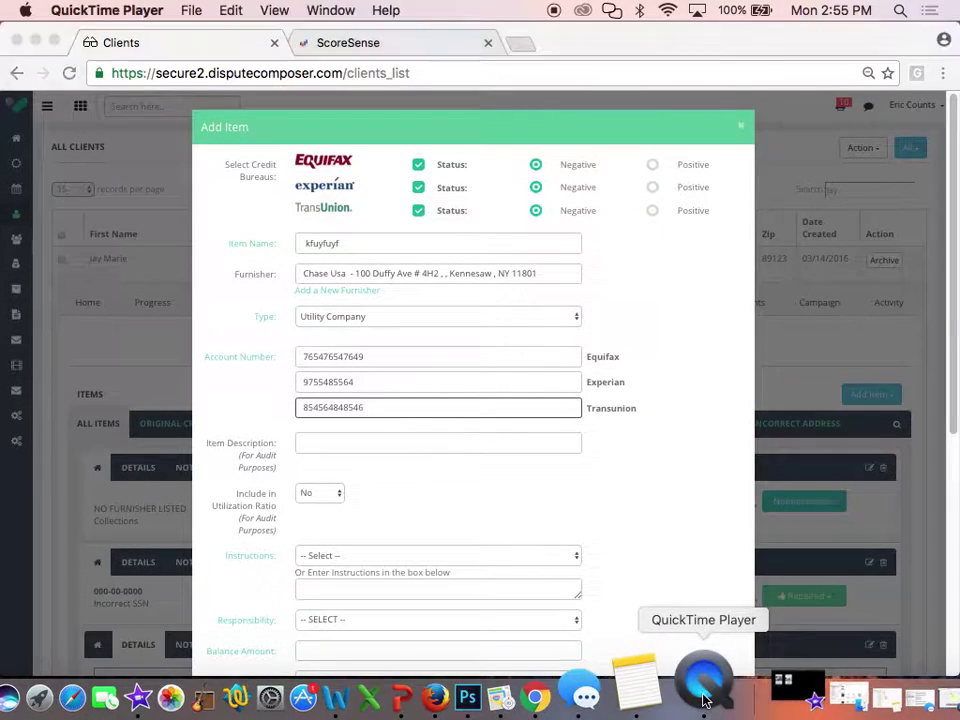
click(36, 42)
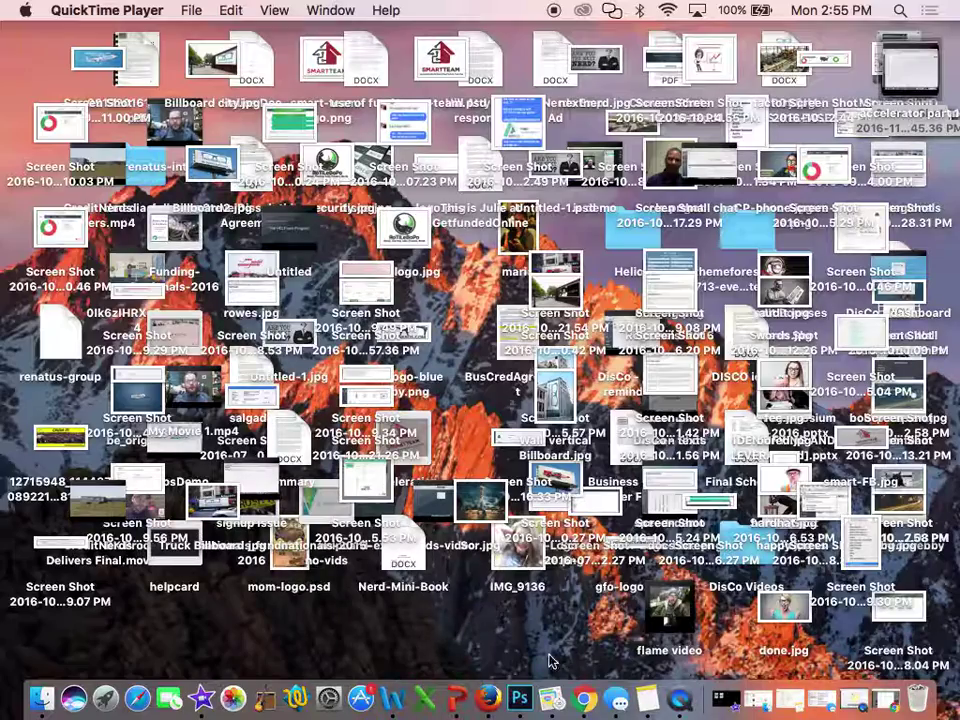
click(96, 12)
click(97, 12)
click(97, 12)
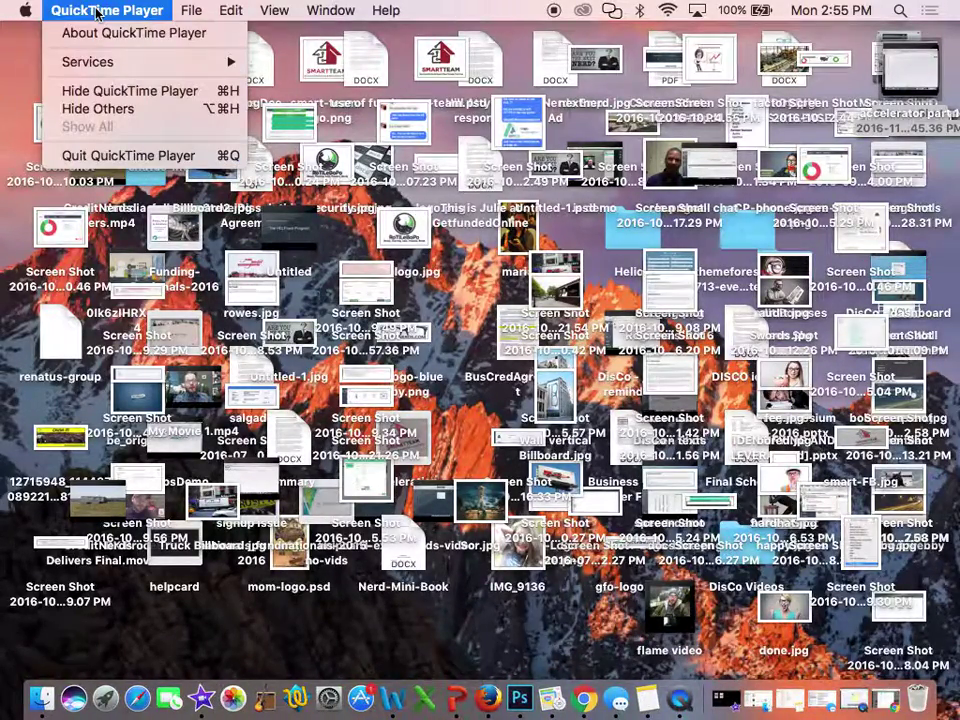
click(97, 12)
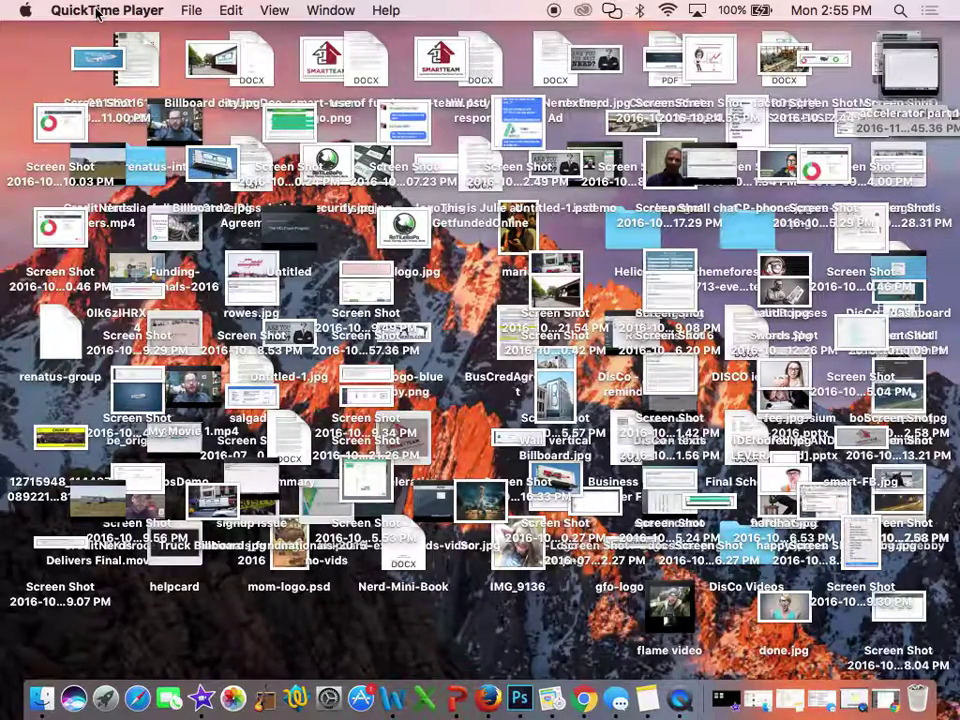
right_click(680, 690)
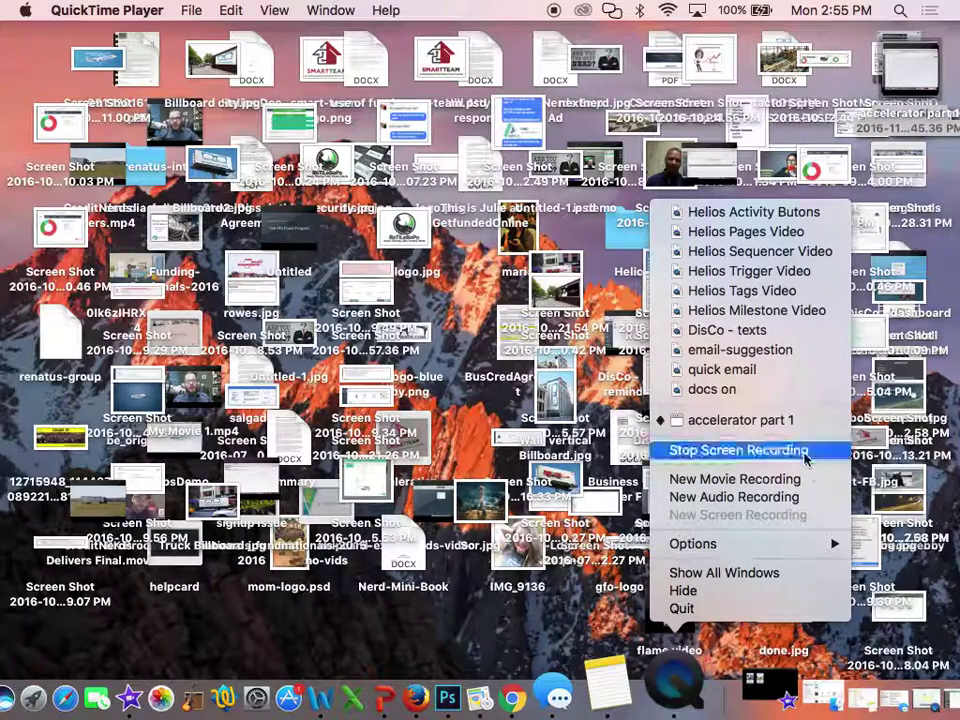
click(724, 421)
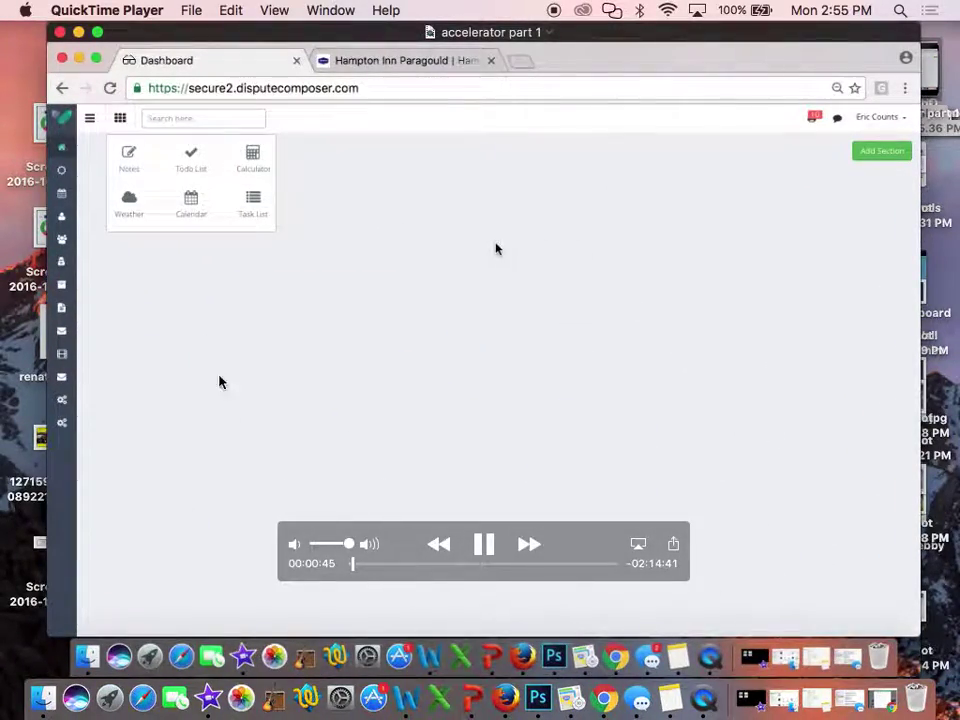
Close the recording, tidy the desktop icons with Clean Up, and open Finder's All My Files
click(60, 32)
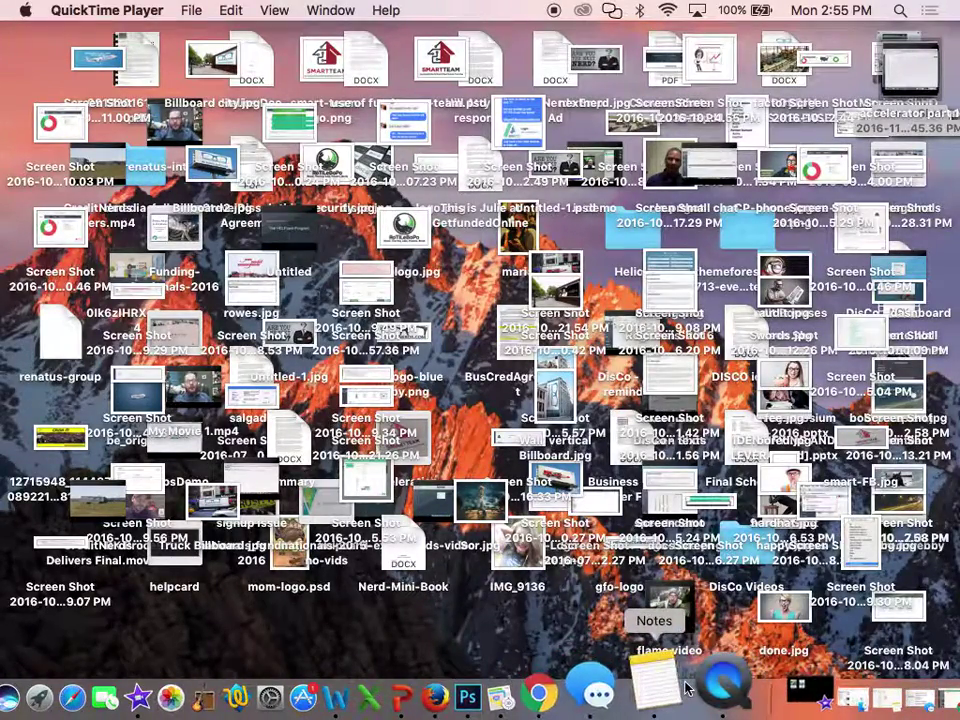
right_click(700, 684)
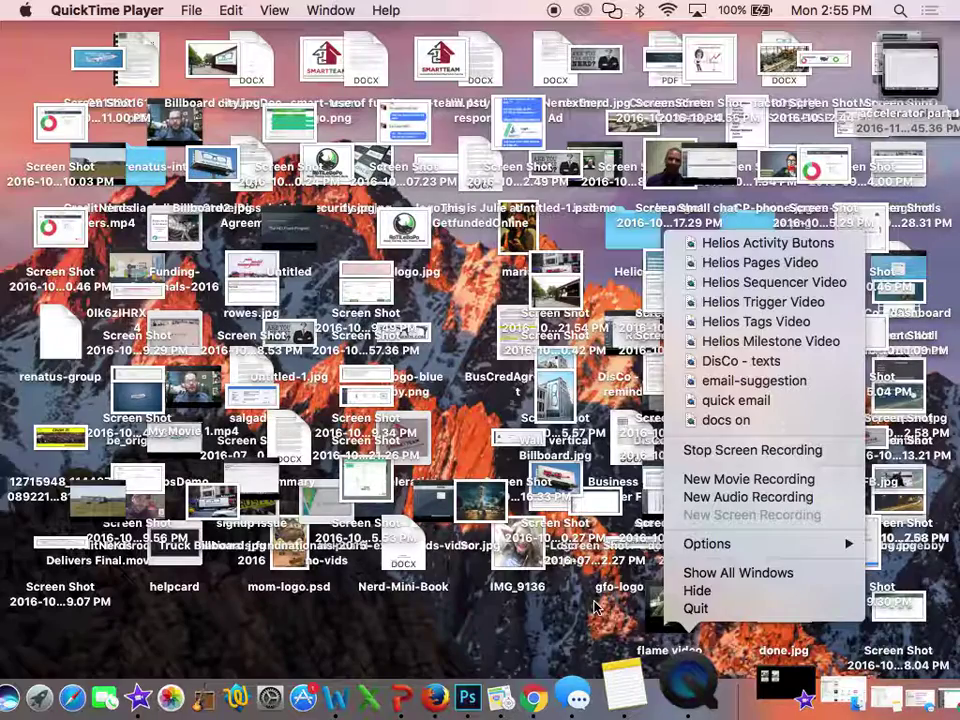
right_click(491, 628)
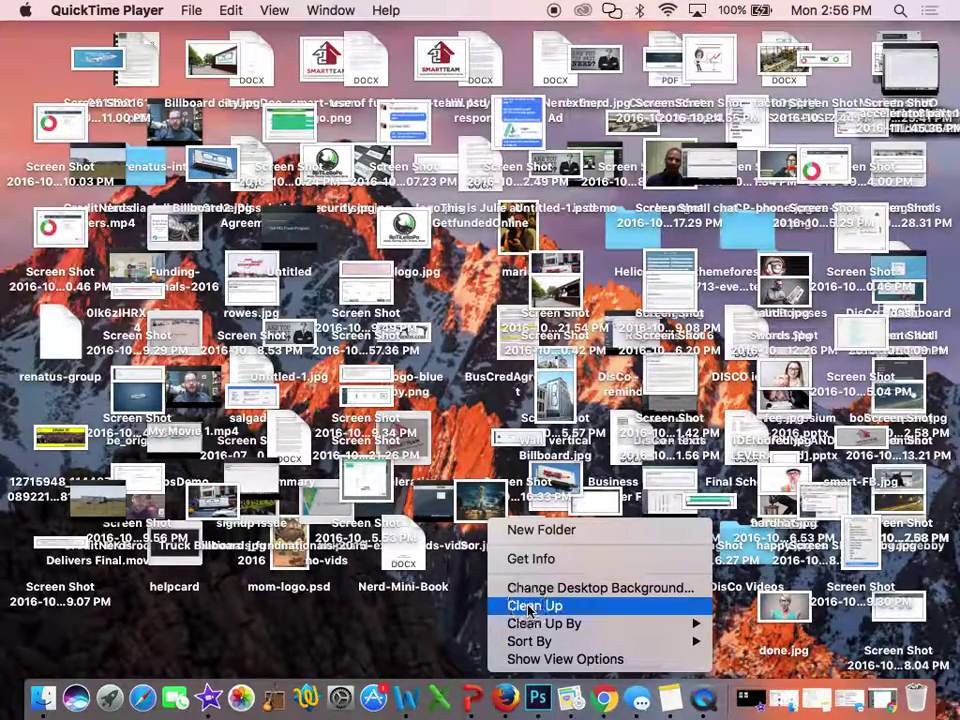
click(527, 607)
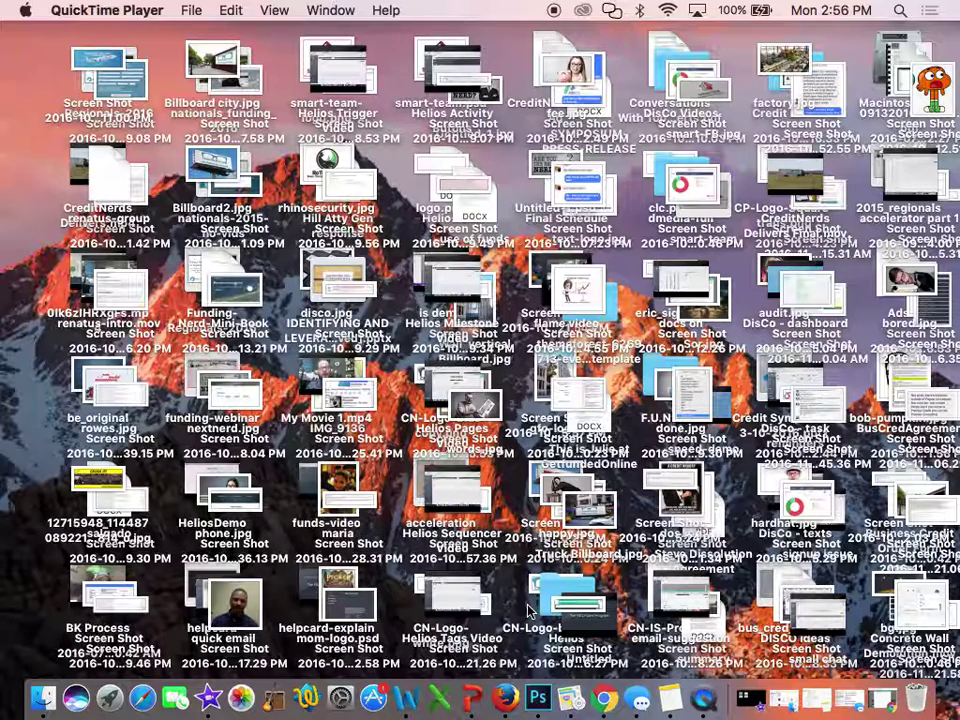
click(43, 697)
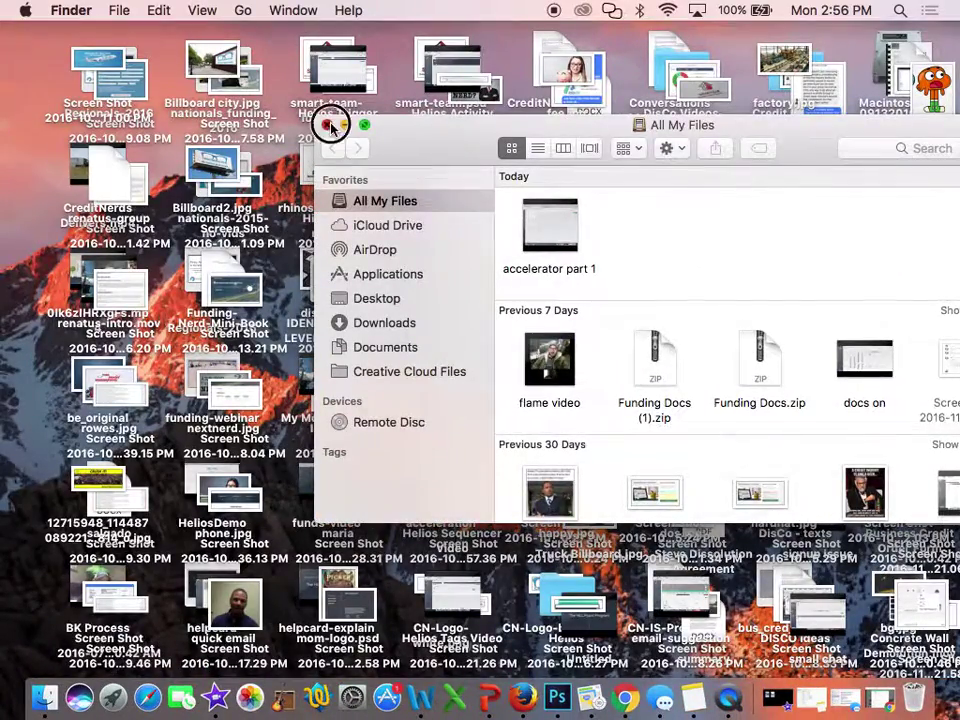
Close the Finder All My Files window
click(329, 124)
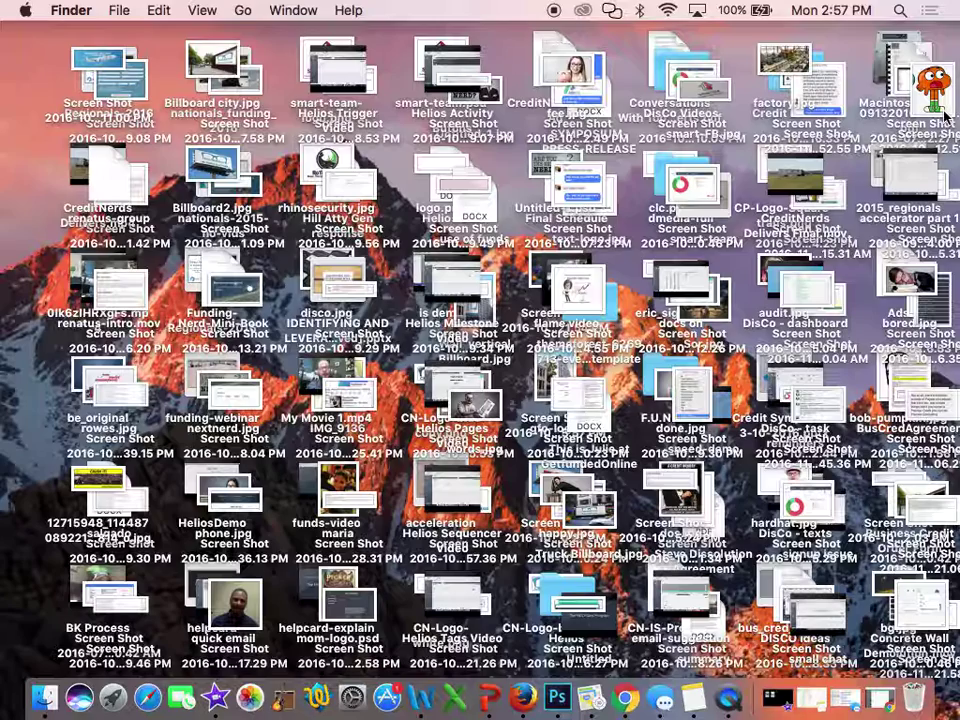
View and close the Gumball screenshot, then return to Chrome's DisputeComposer Add Item form
click(940, 92)
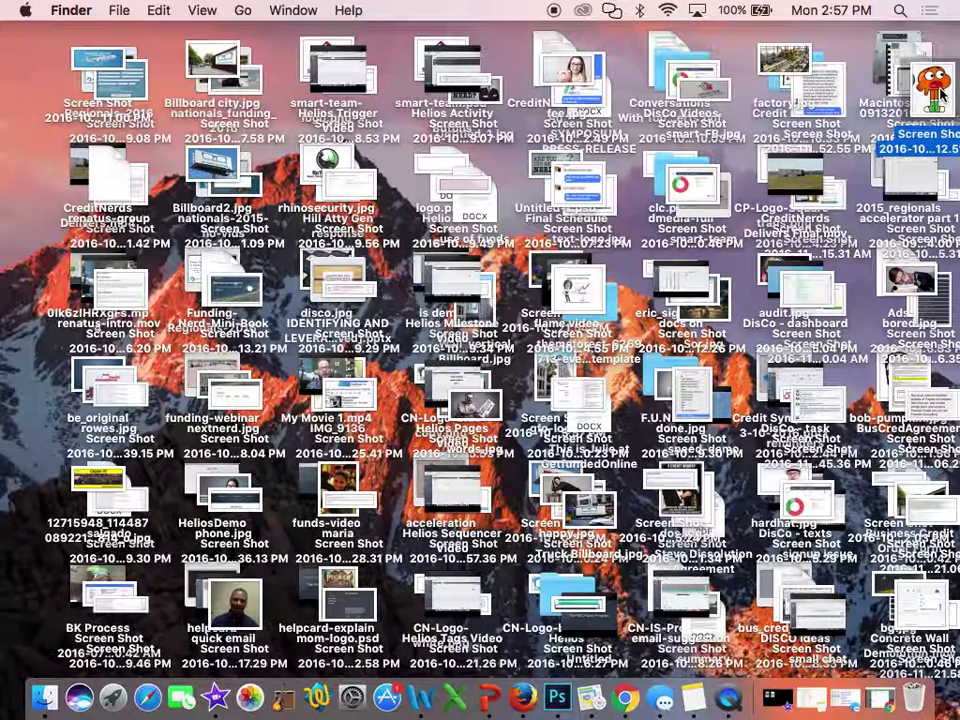
double_click(940, 92)
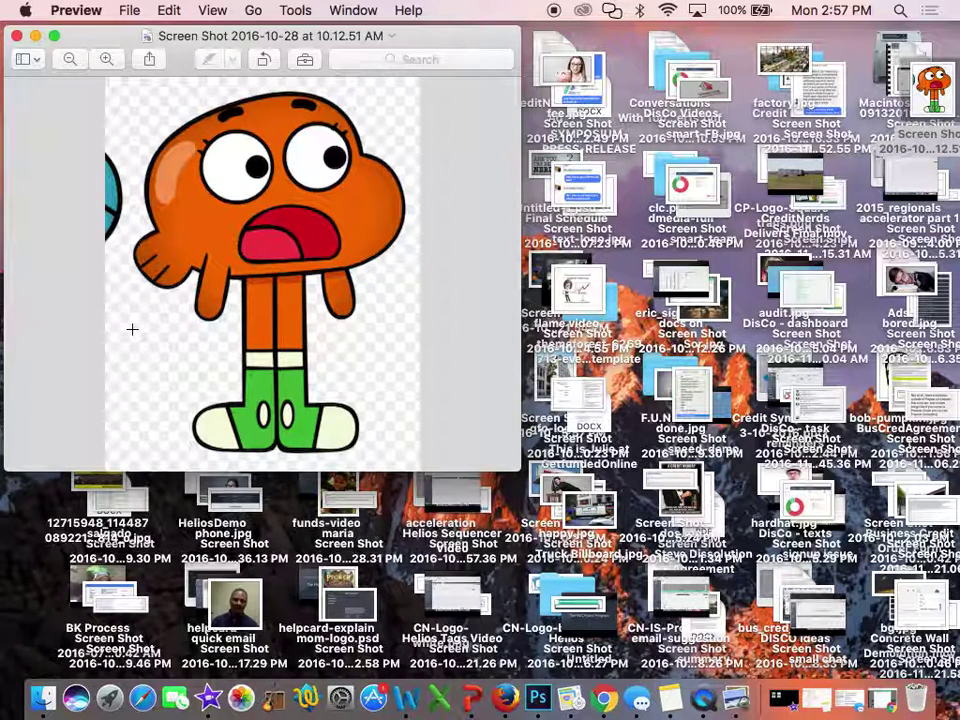
click(16, 36)
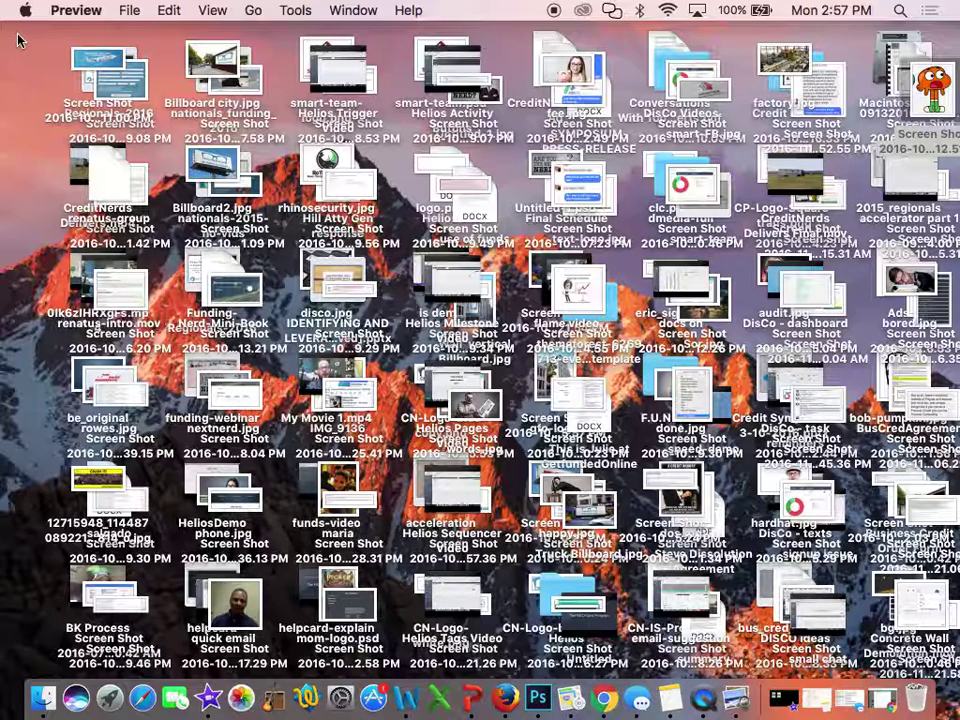
click(470, 685)
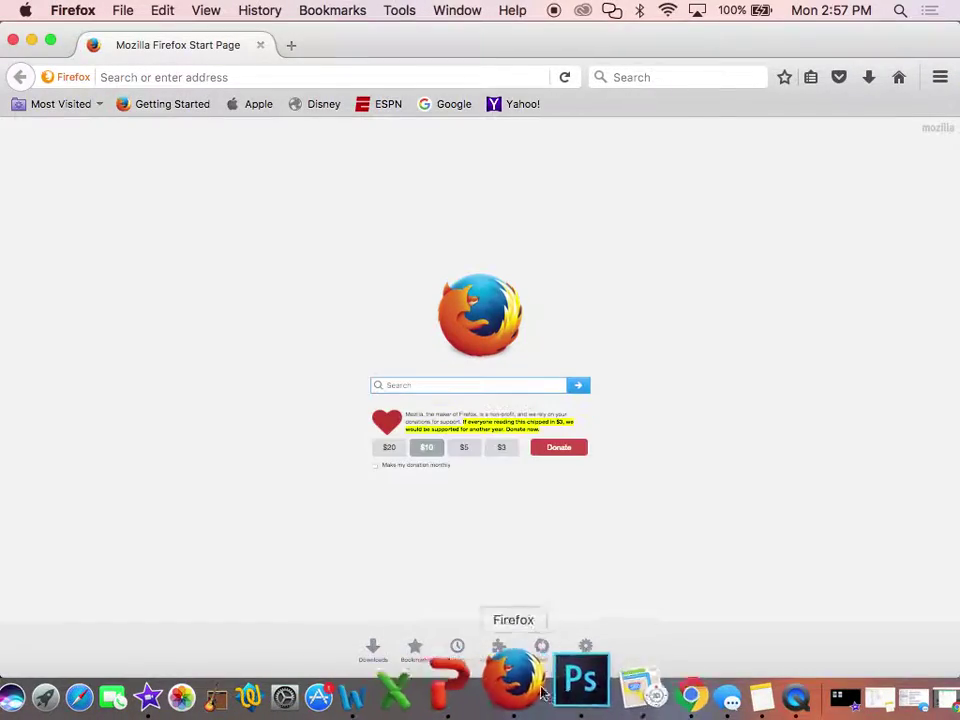
click(622, 688)
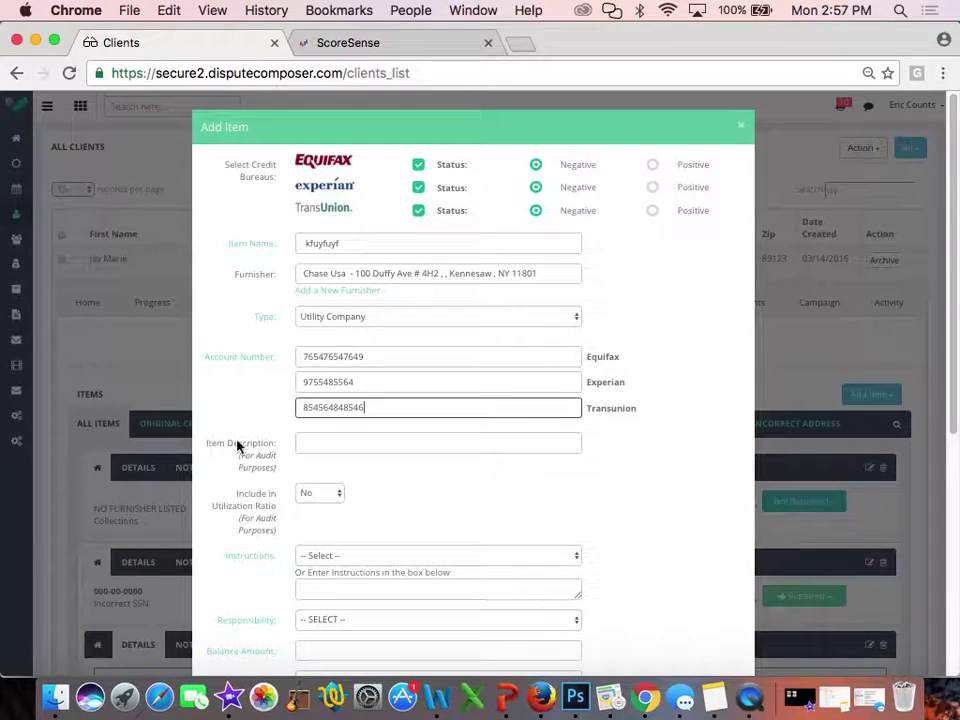
Set the item description to Public Record > Bankruptcy > Chapter 11 > Filed > Currently active BK
click(330, 442)
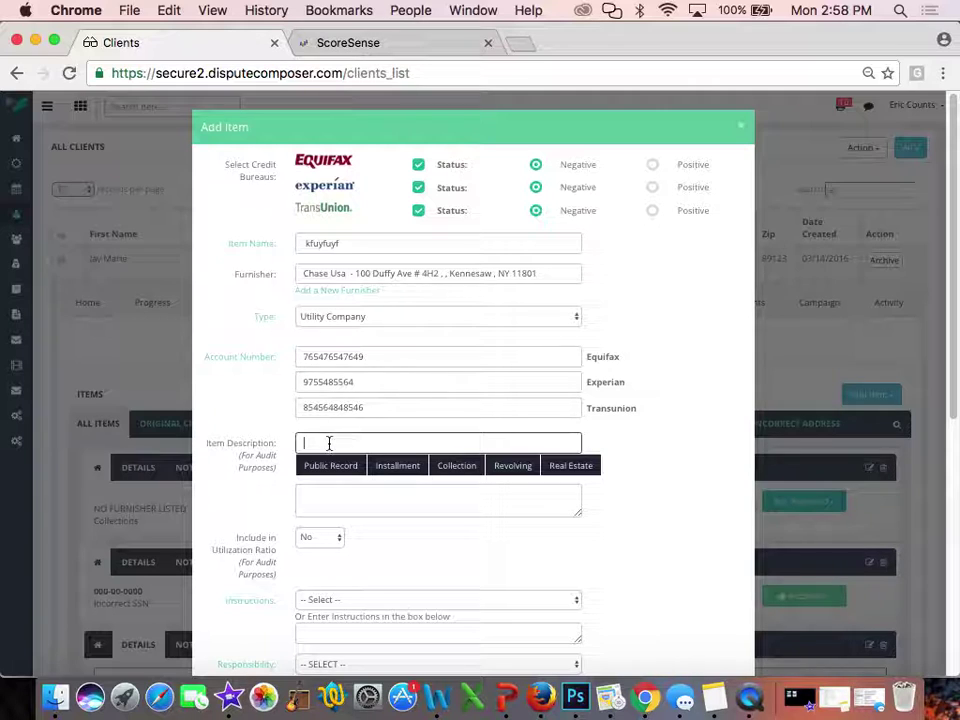
mouse_move(328, 468)
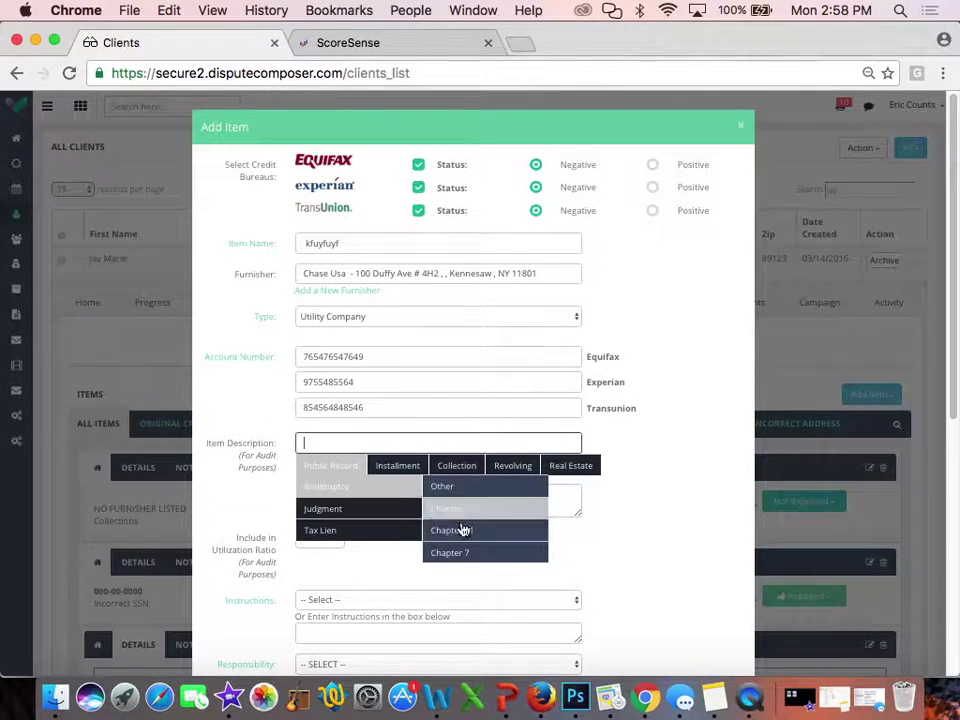
mouse_move(469, 530)
mouse_move(602, 548)
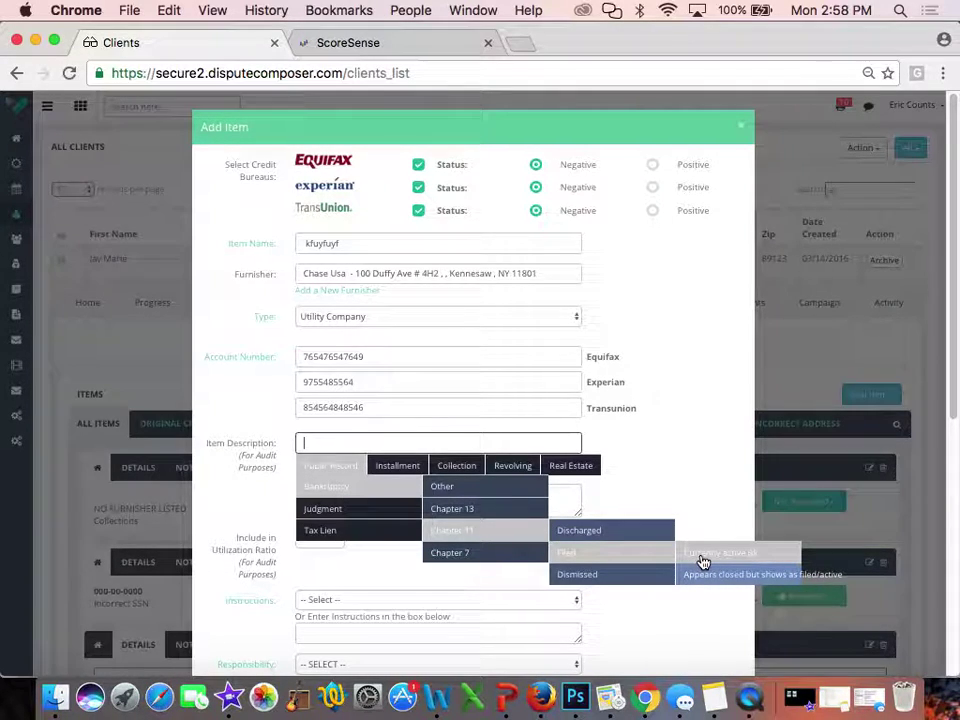
click(700, 556)
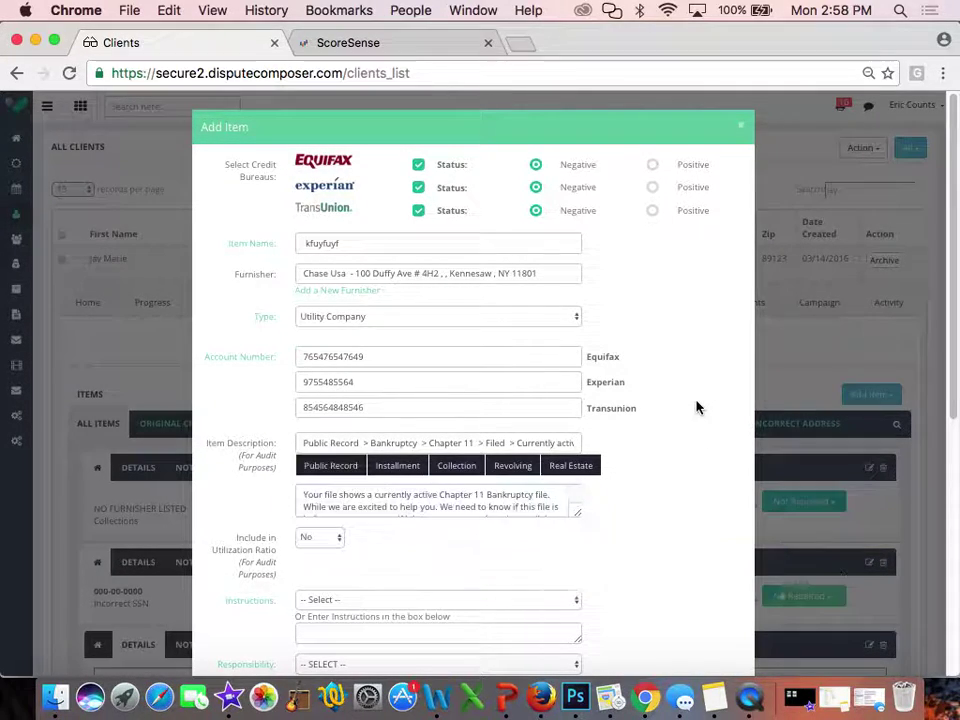
click(575, 516)
Enlarge the description text box to show the full Chapter 11 bankruptcy explanation
drag(575, 516, 642, 603)
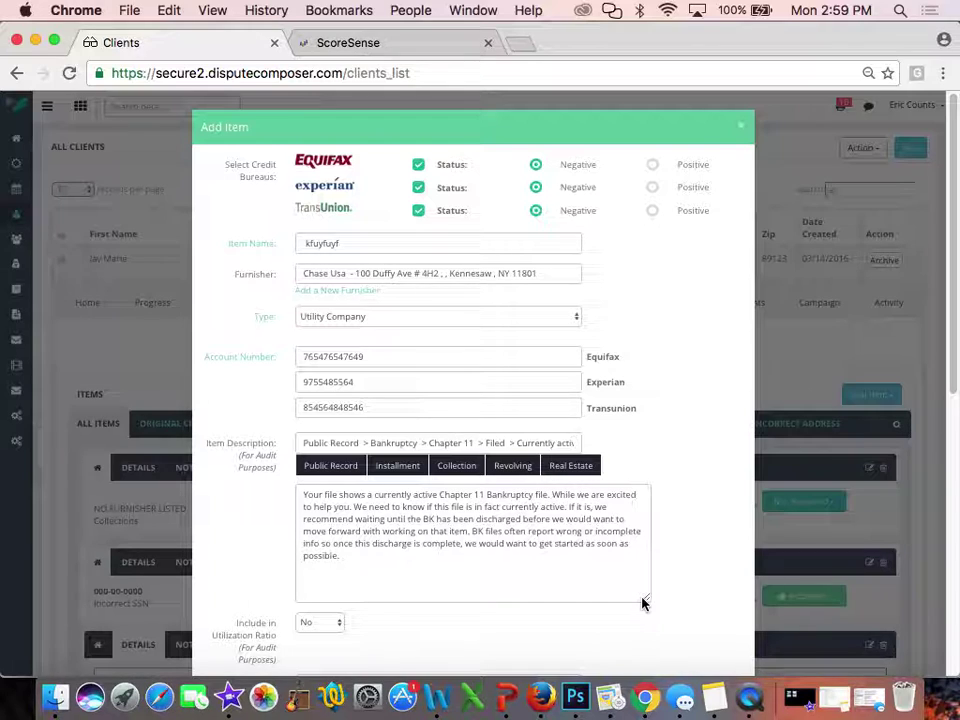
click(321, 464)
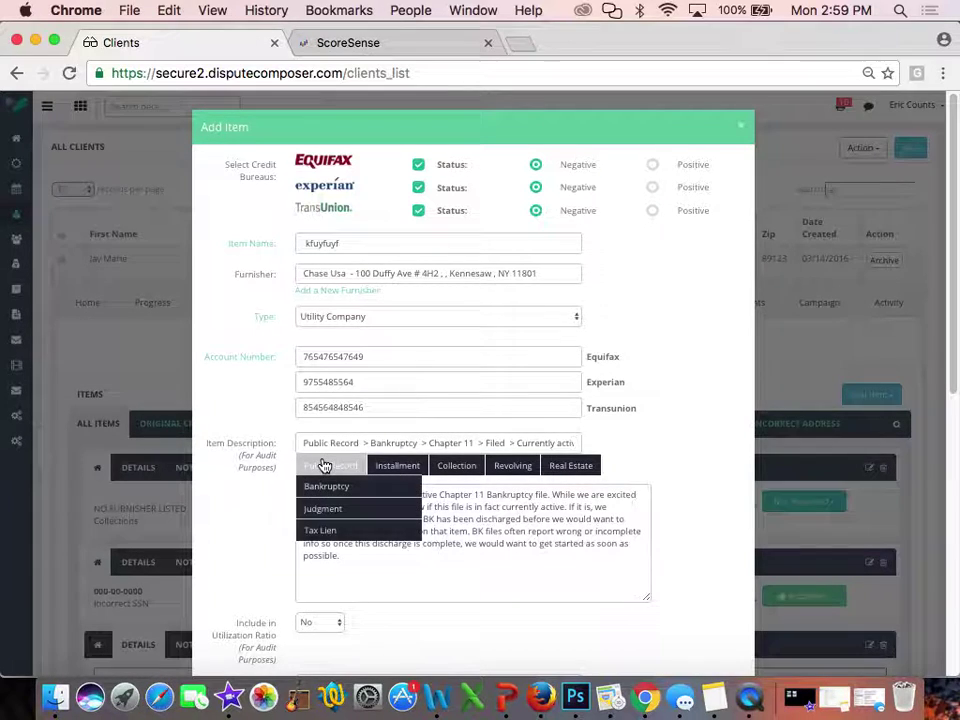
mouse_move(324, 489)
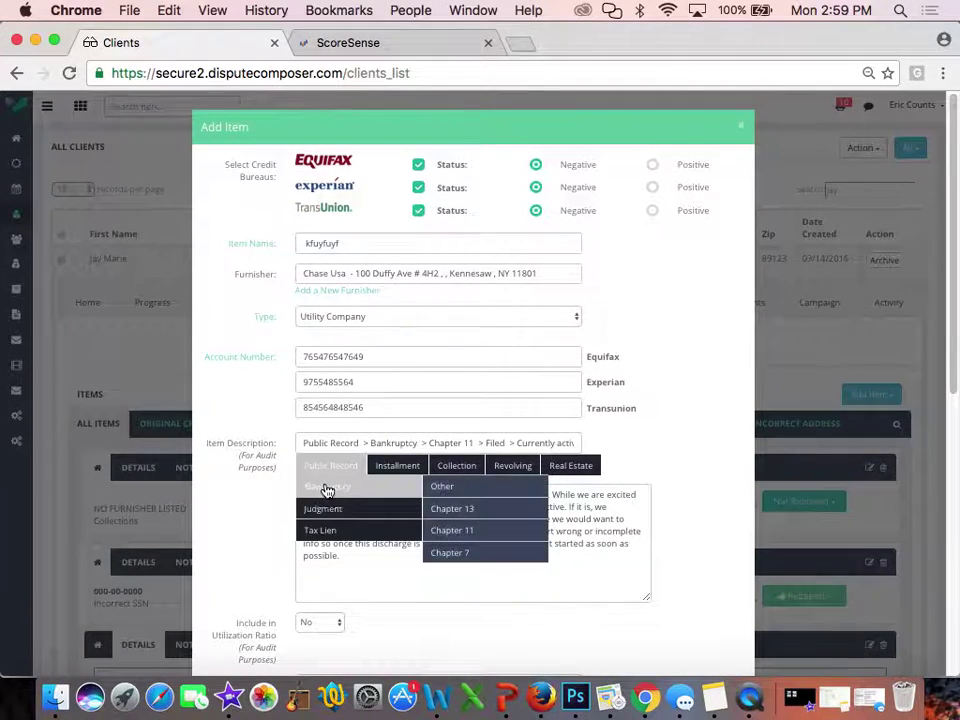
mouse_move(465, 497)
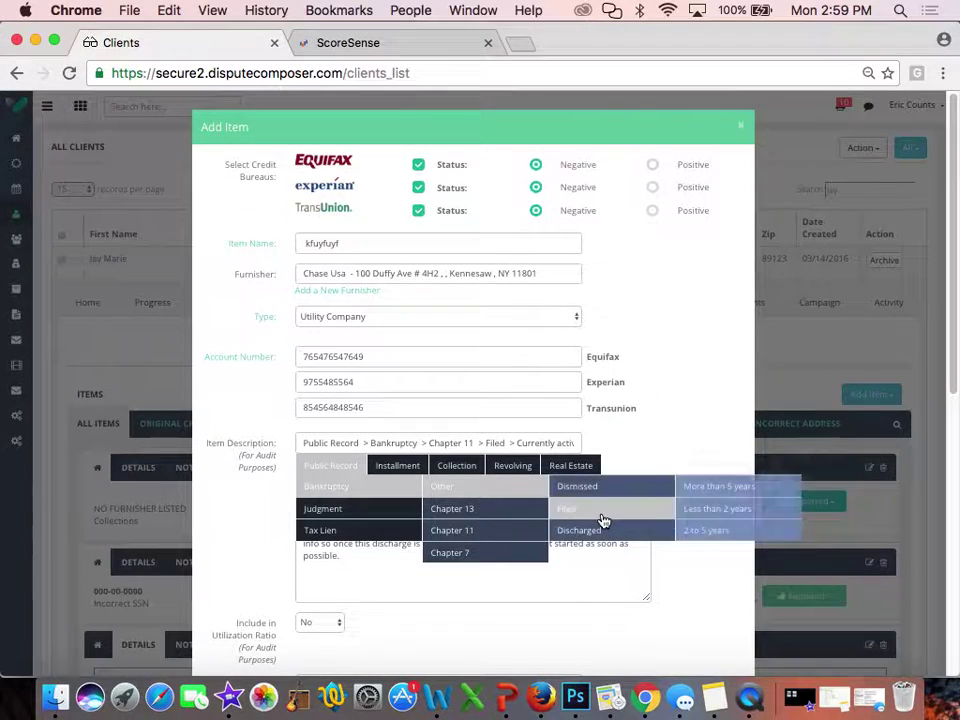
mouse_move(641, 484)
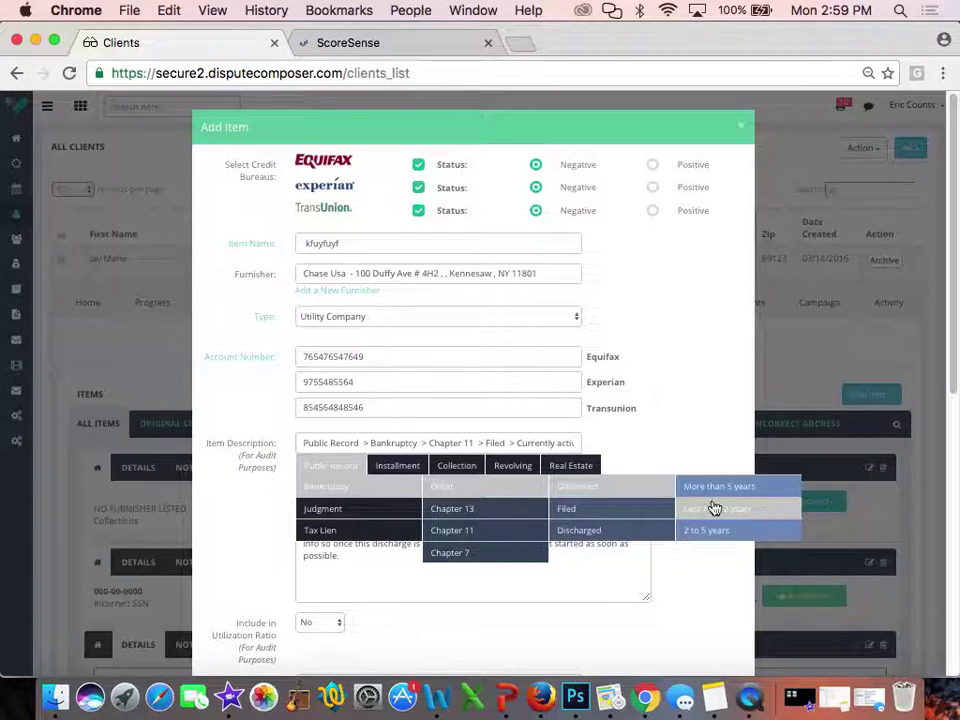
mouse_move(634, 507)
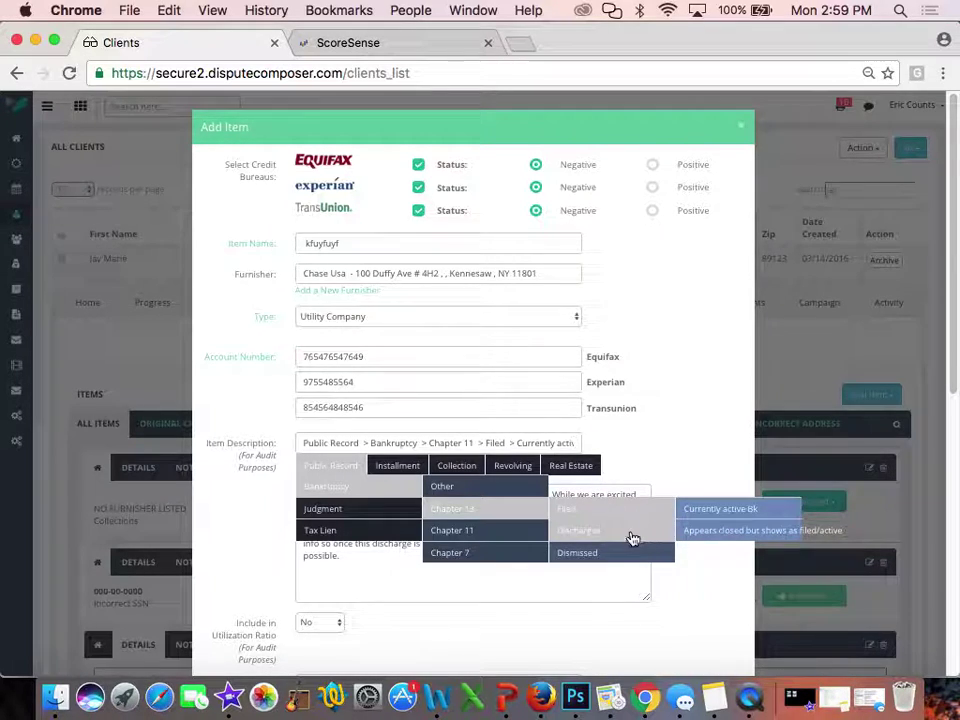
mouse_move(654, 531)
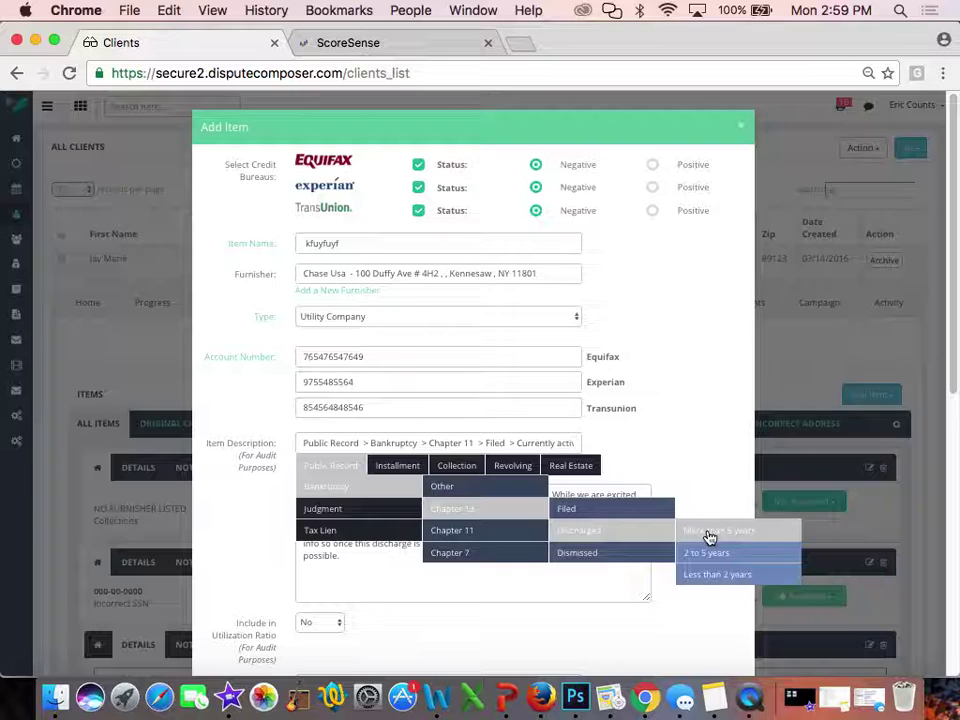
mouse_move(347, 529)
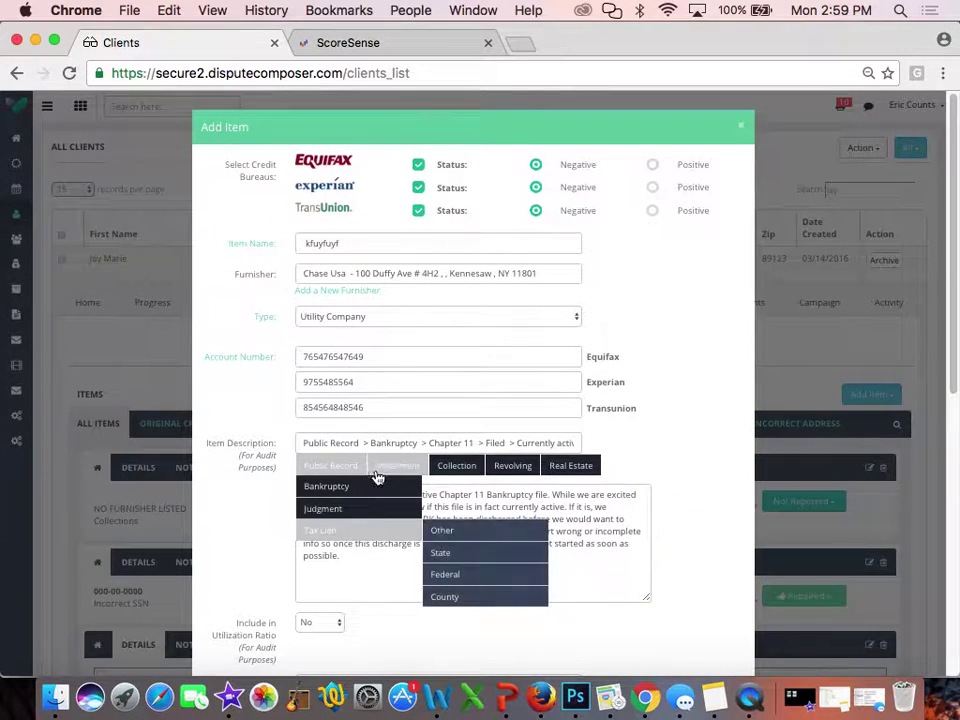
mouse_move(397, 465)
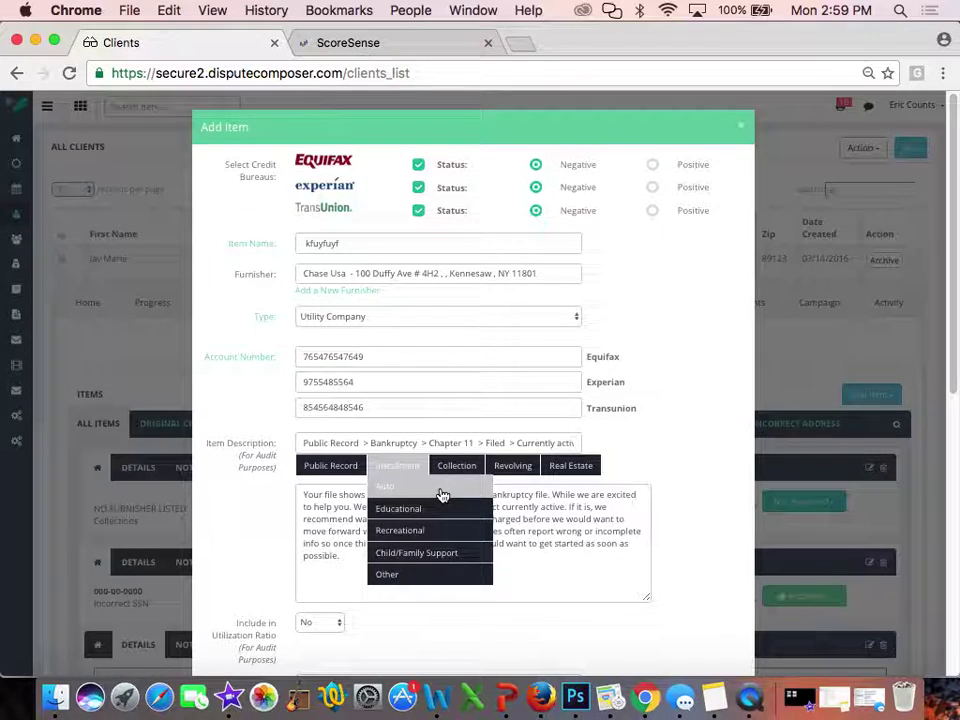
mouse_move(454, 465)
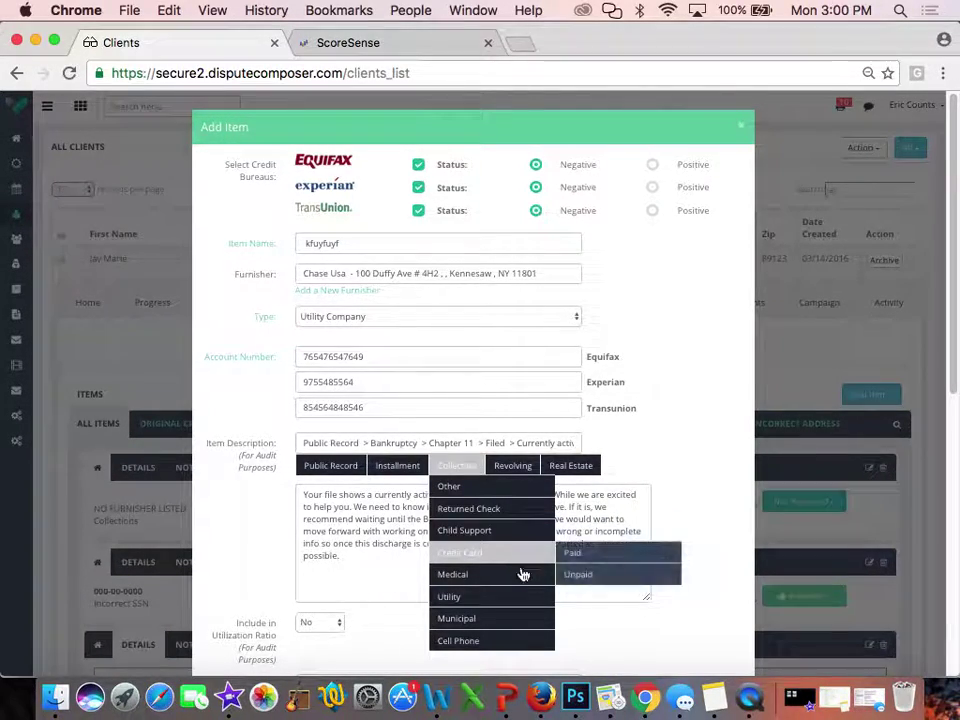
mouse_move(516, 601)
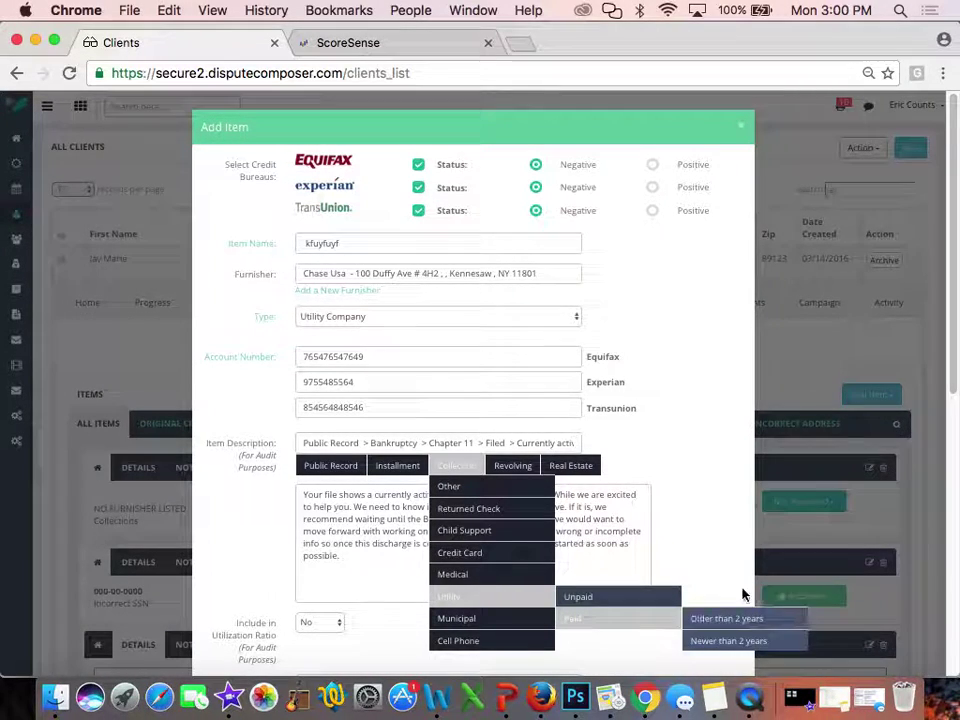
mouse_move(519, 473)
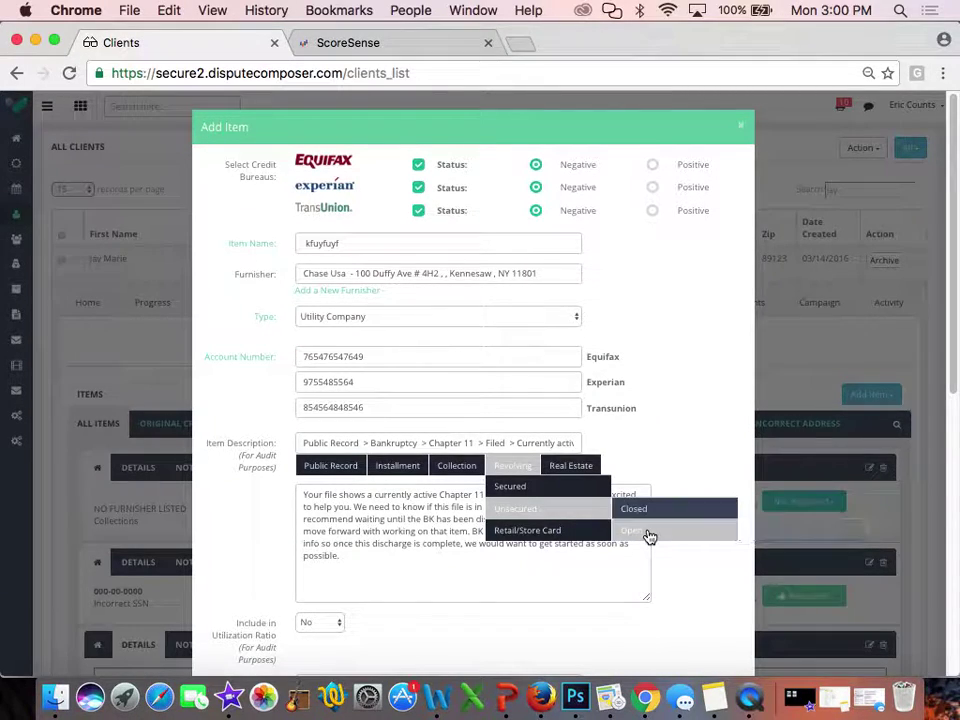
mouse_move(765, 553)
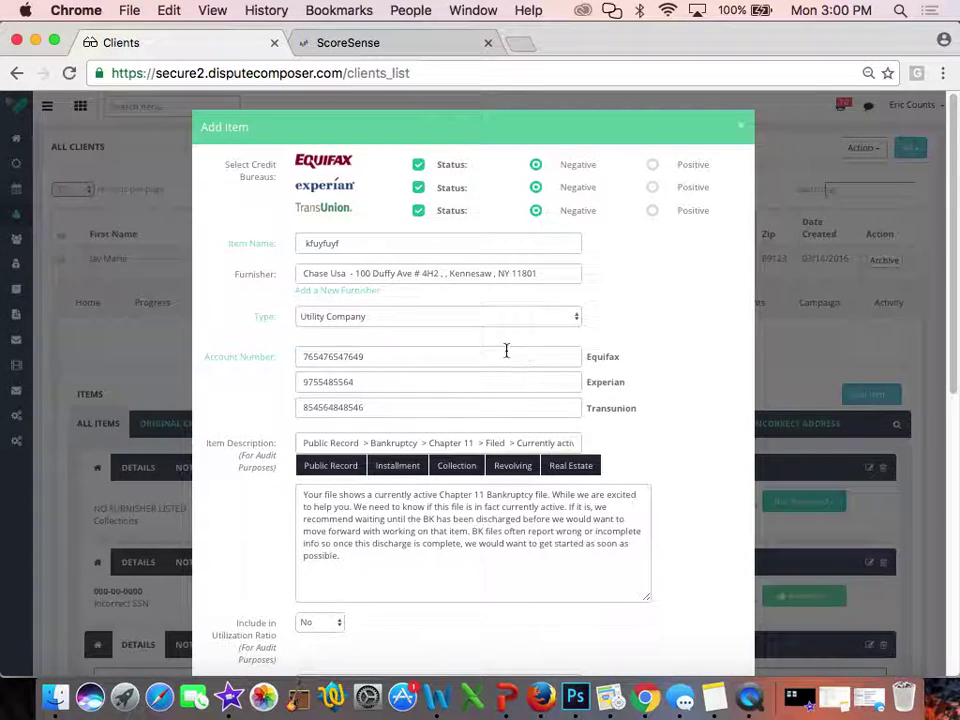
click(332, 467)
mouse_move(354, 490)
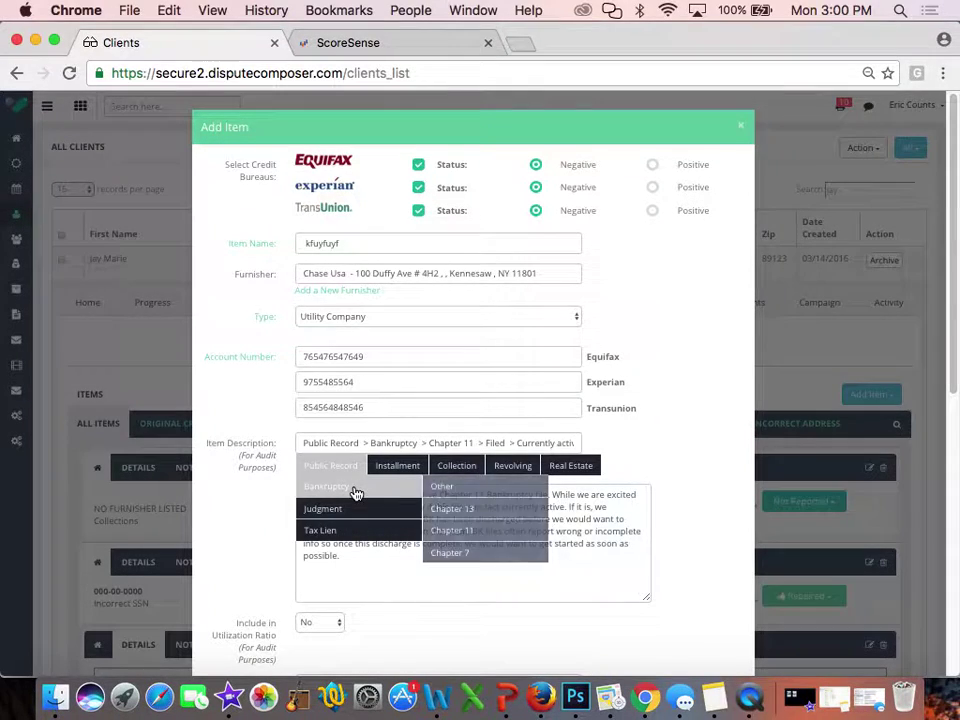
mouse_move(497, 531)
mouse_move(592, 554)
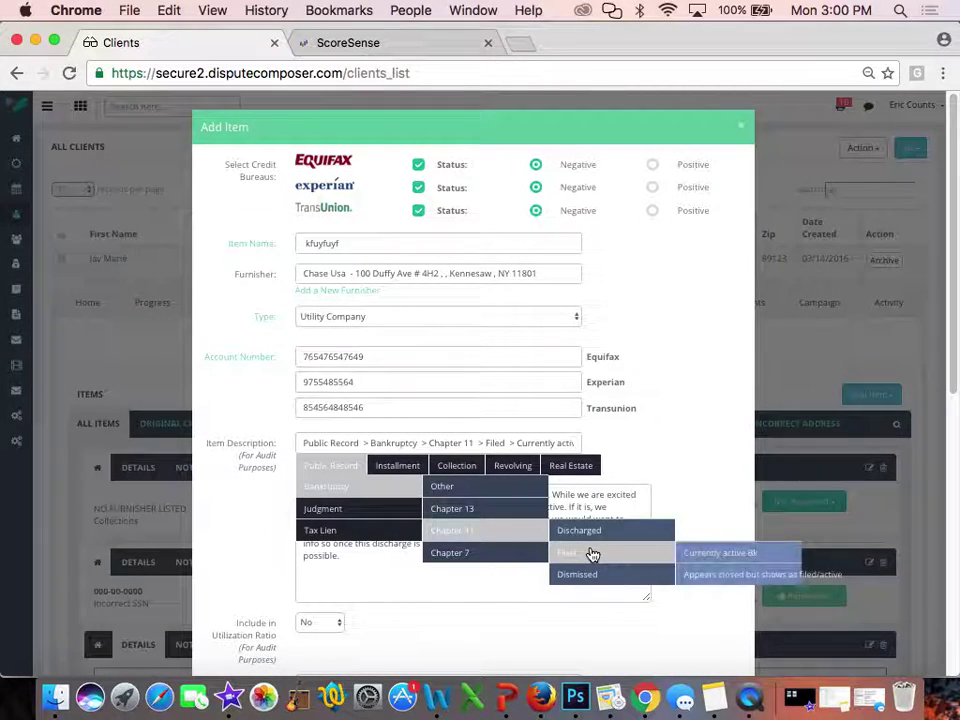
click(700, 561)
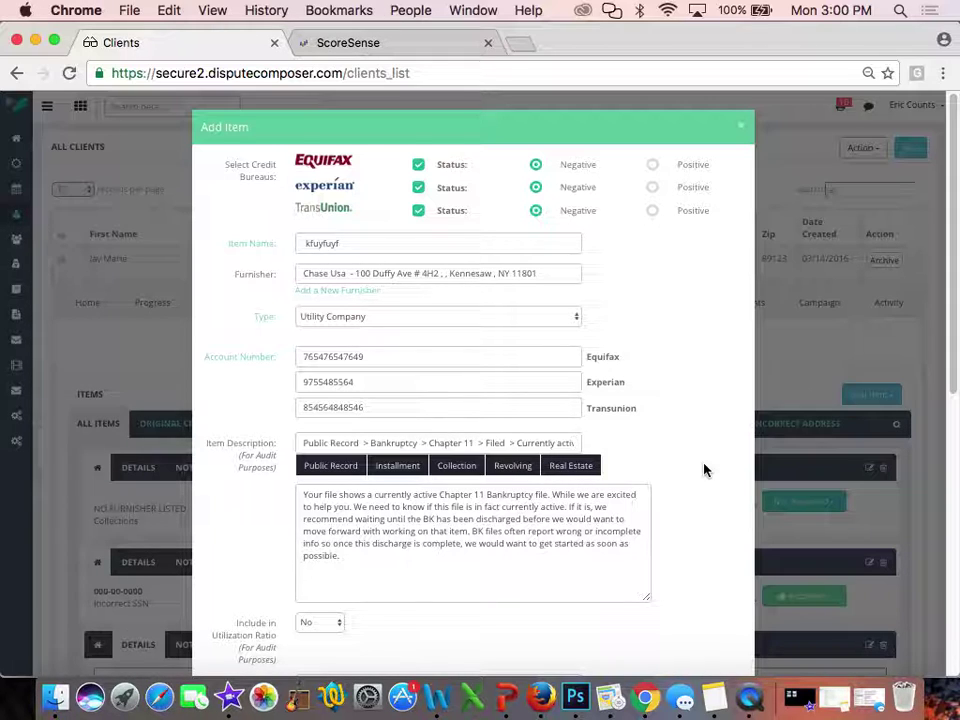
Change the item's Include in Utilization Ratio from No to Yes
scroll(704, 470, down, 3)
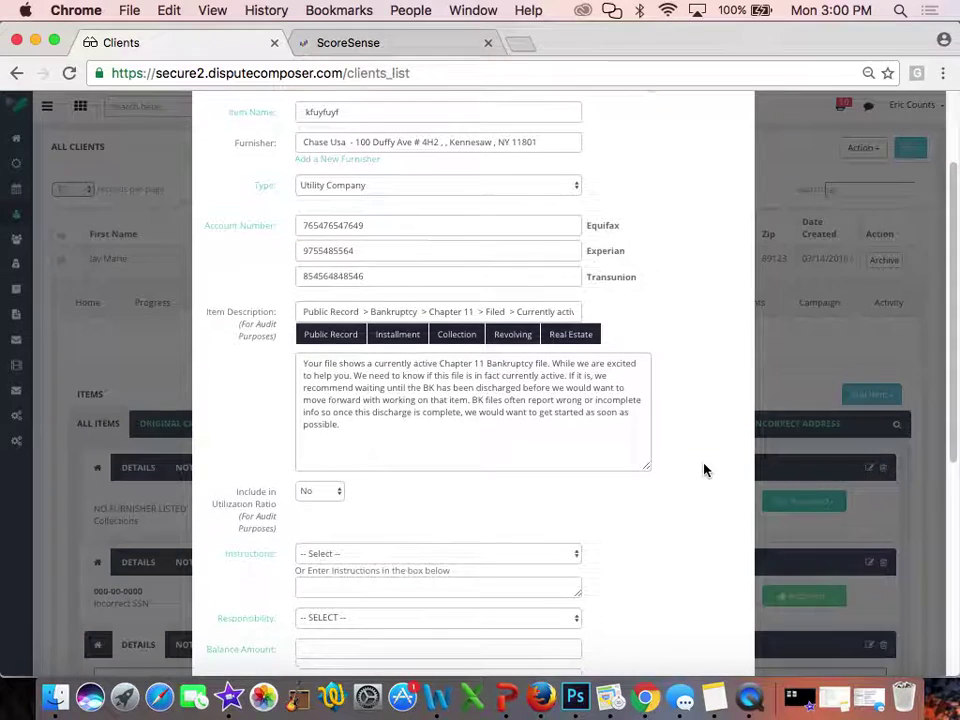
click(325, 496)
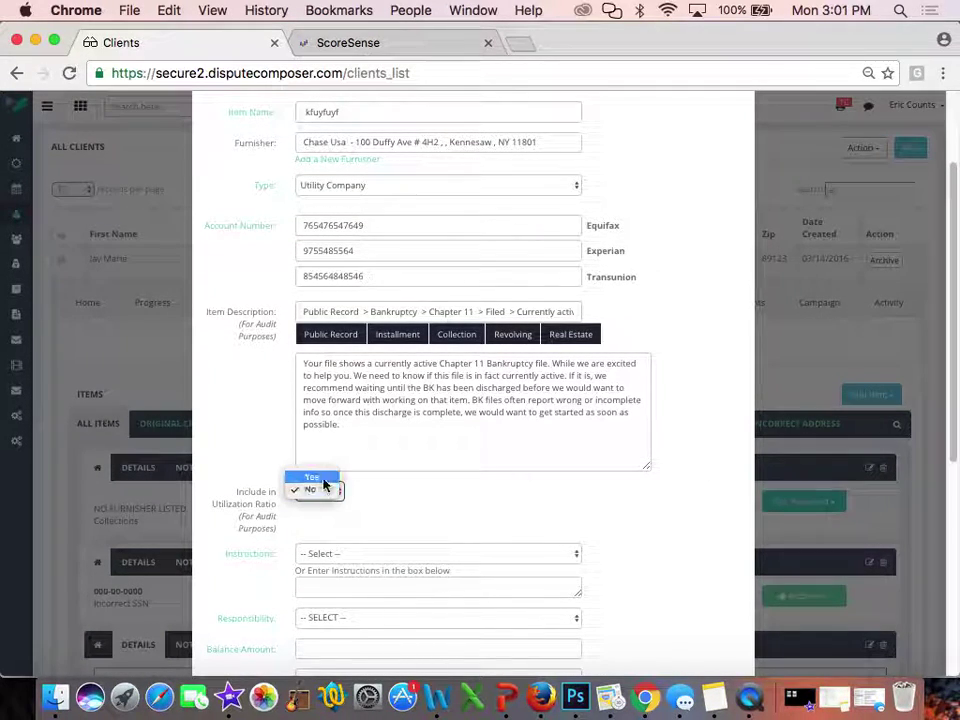
click(320, 480)
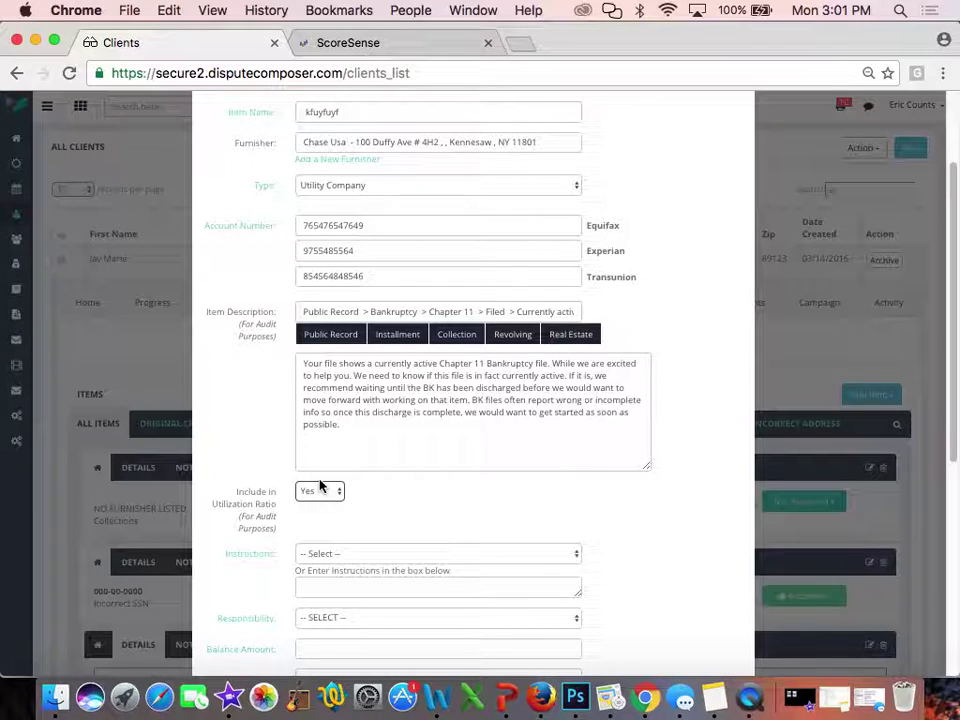
Leave Instructions on -- Select -- and close the Add Item form, returning to the Items list
scroll(420, 510, down, 3)
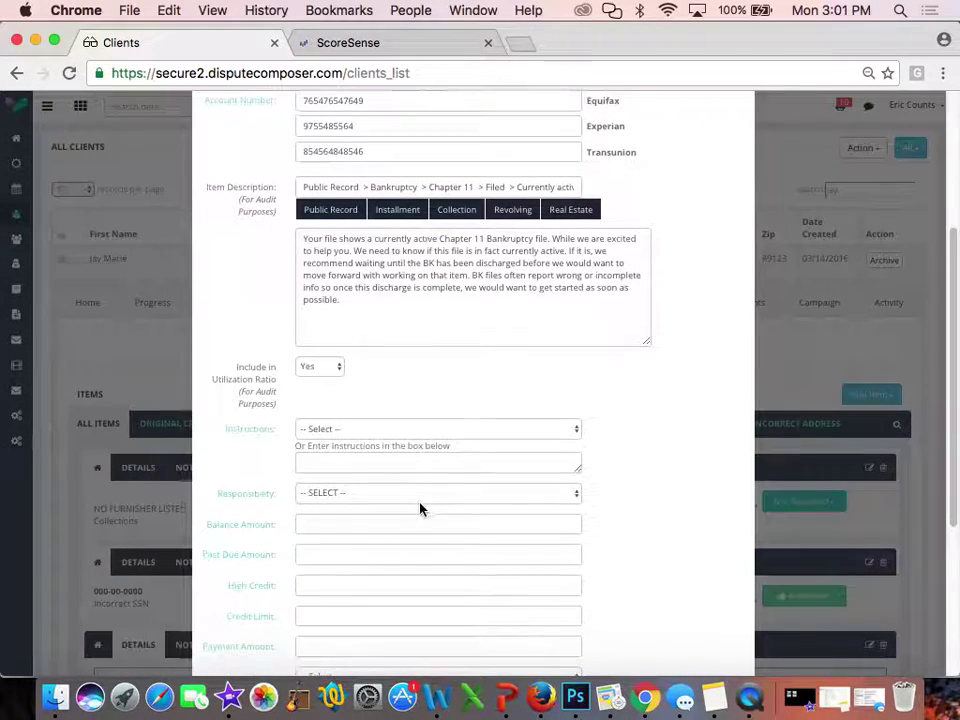
click(333, 427)
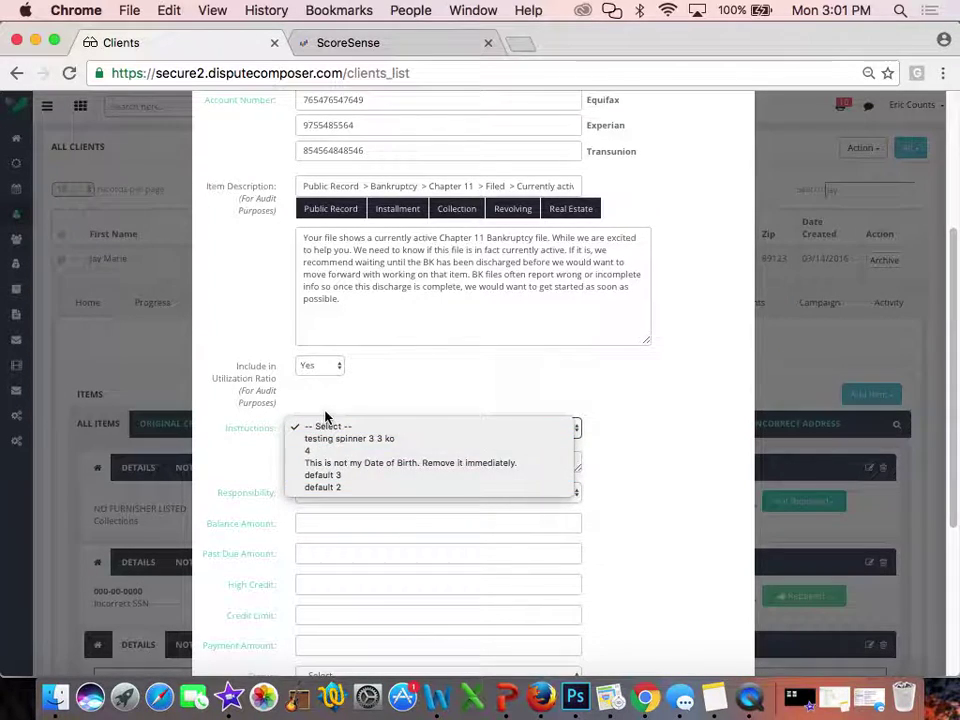
click(345, 403)
click(336, 457)
click(453, 359)
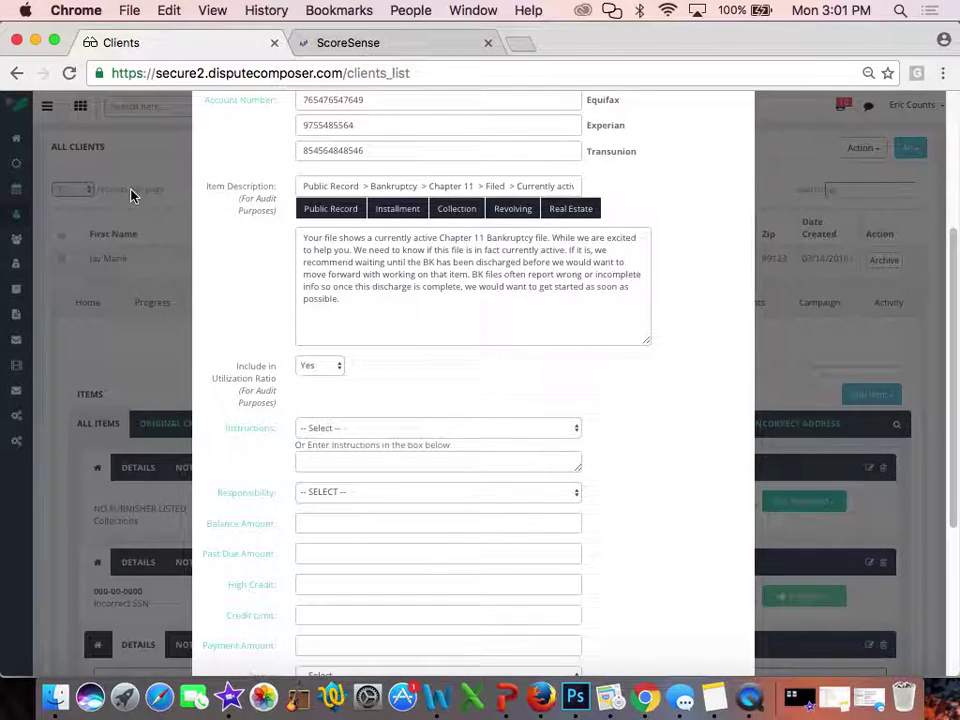
click(131, 191)
Open System settings, show Item Drop Downs, and expand the saved Instructions list
mouse_move(16, 415)
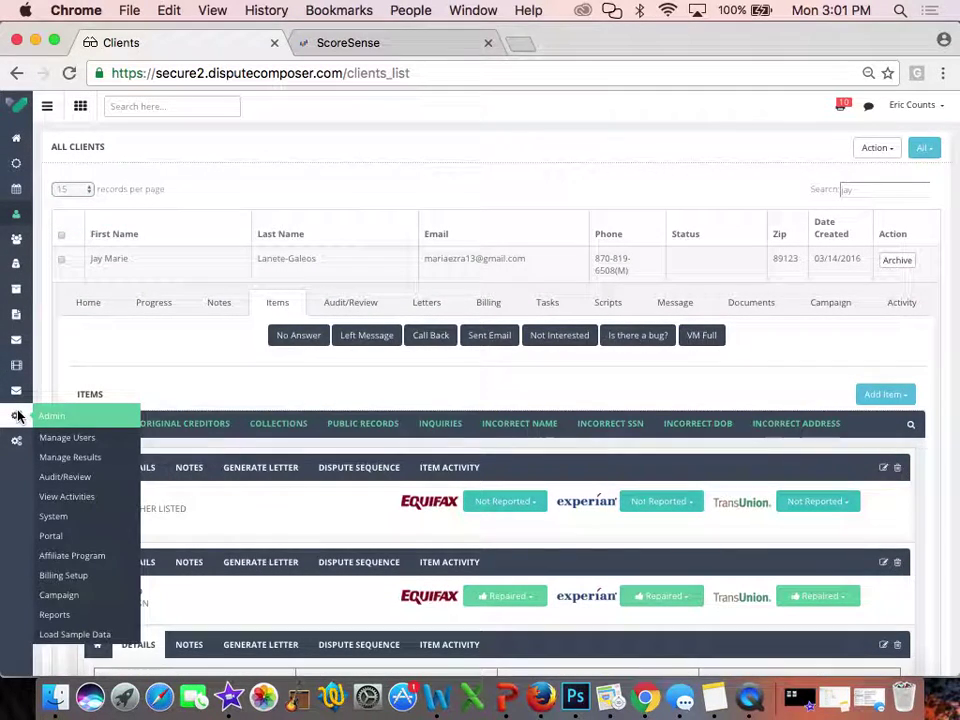
click(84, 515)
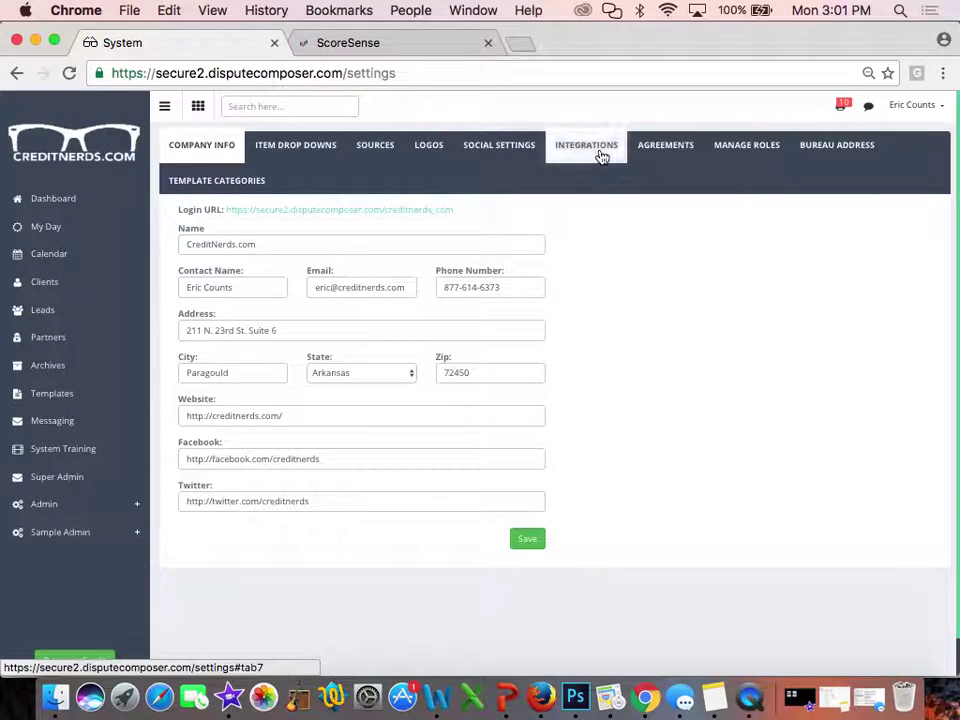
click(306, 148)
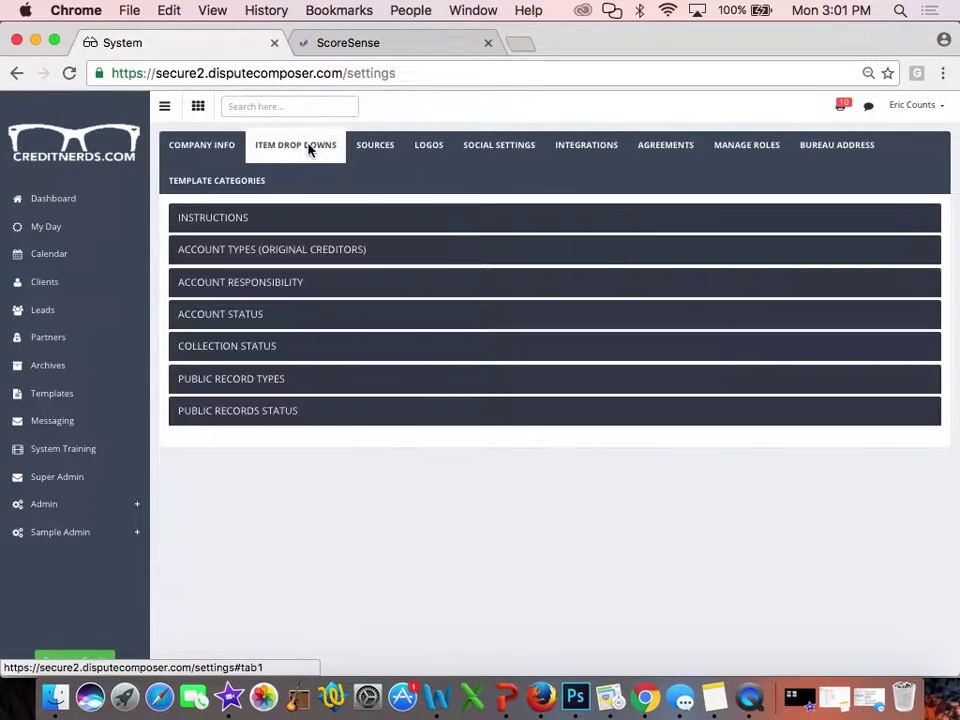
click(222, 217)
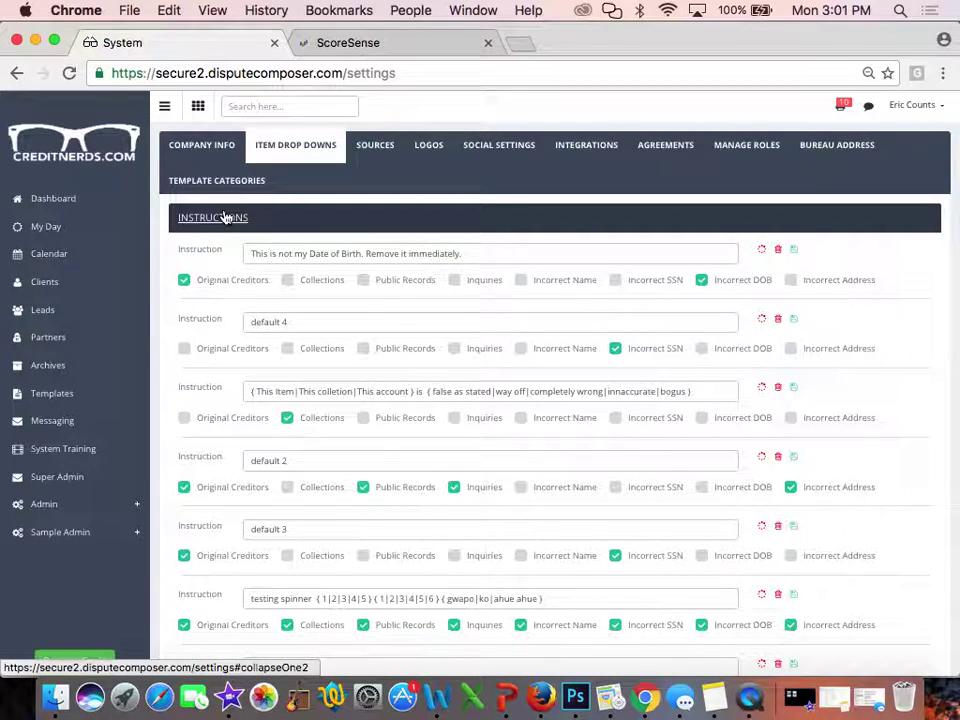
scroll(366, 439, down, 5)
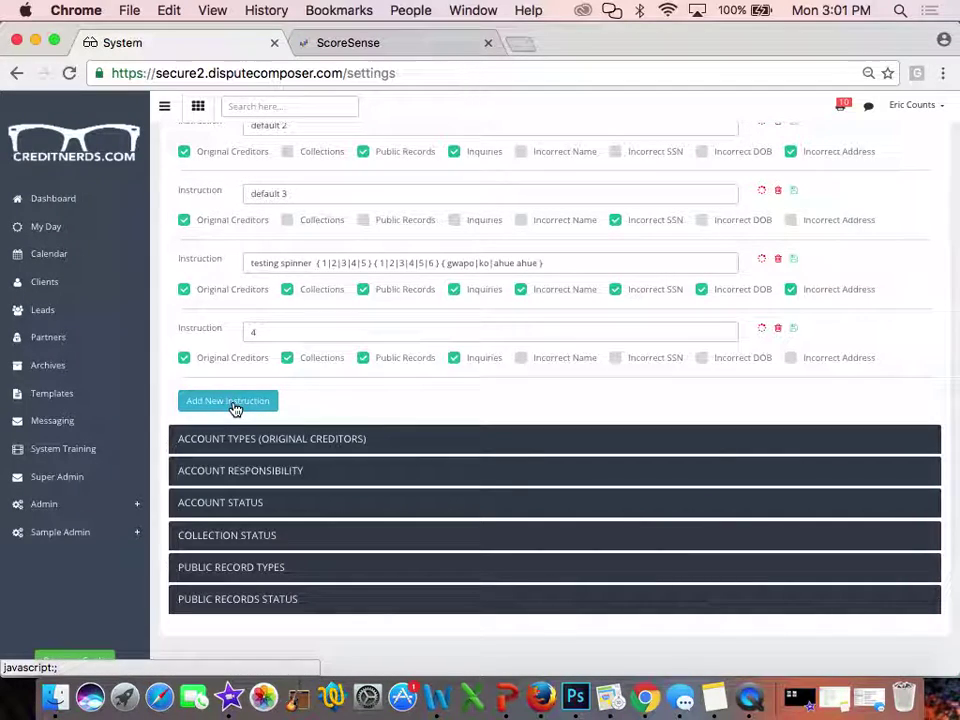
Add and save a new instruction reading 'This'
click(230, 402)
click(271, 172)
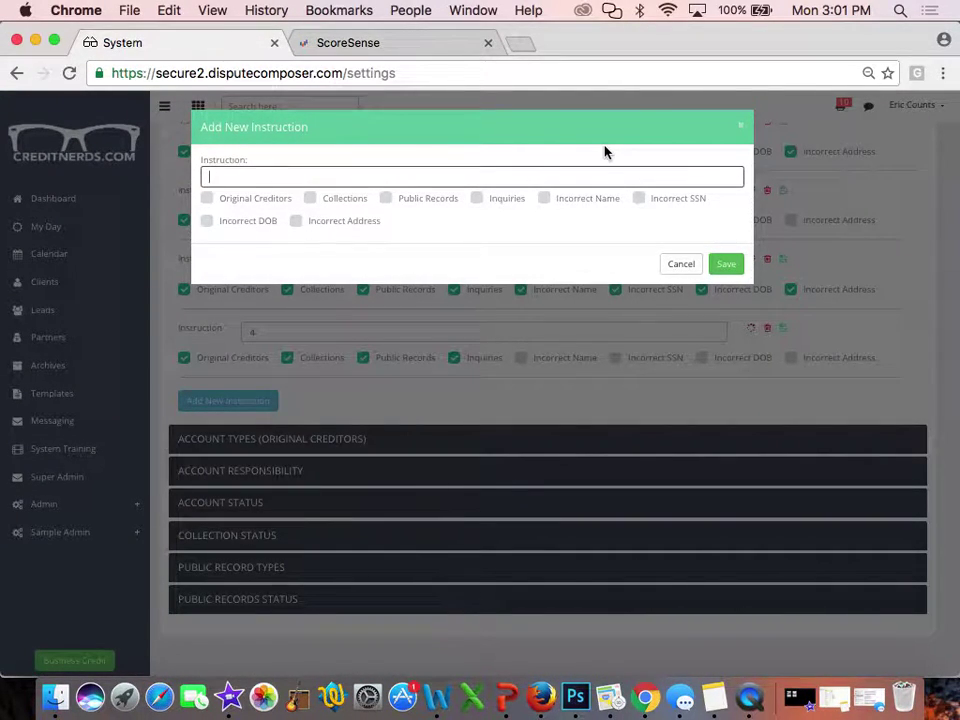
click(743, 124)
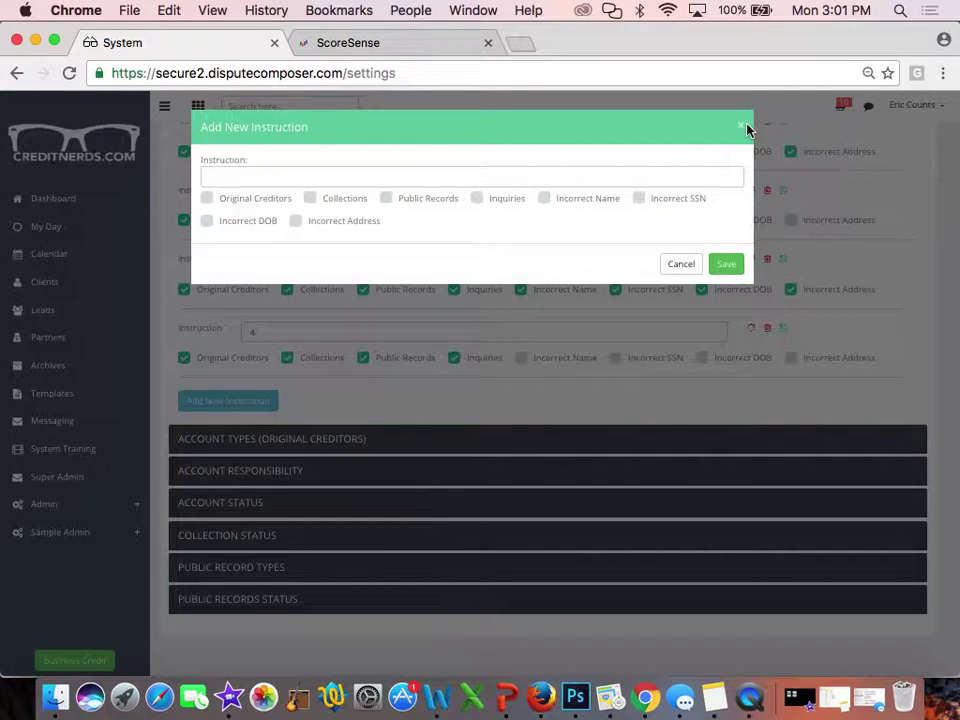
click(268, 177)
text(This)
click(726, 264)
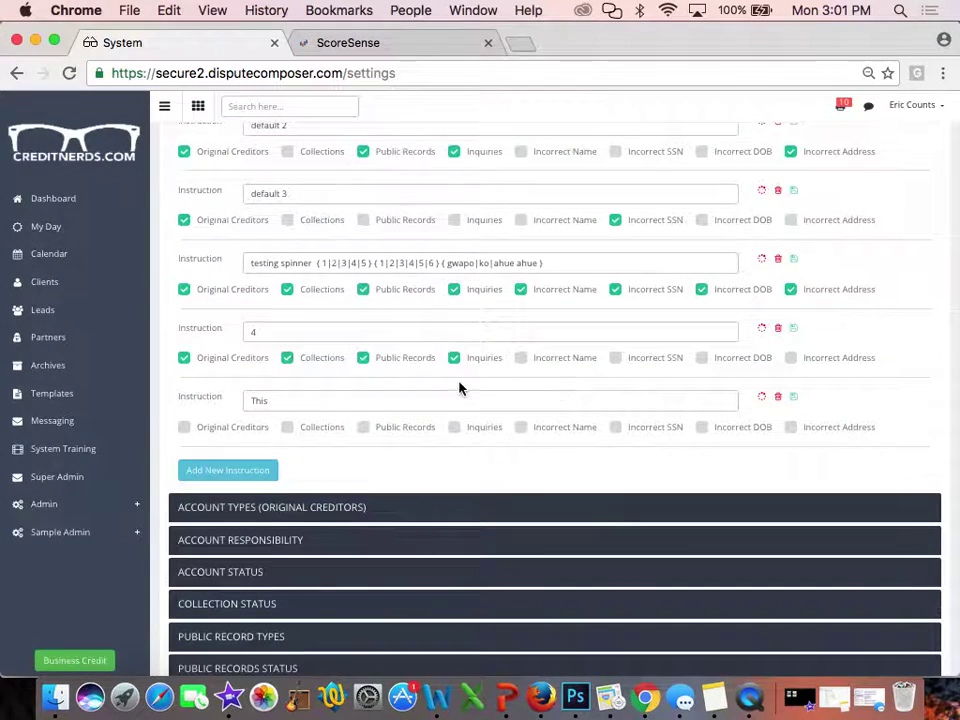
Add a spinner of item, account, tradeline and file to the 'This' instruction
click(761, 397)
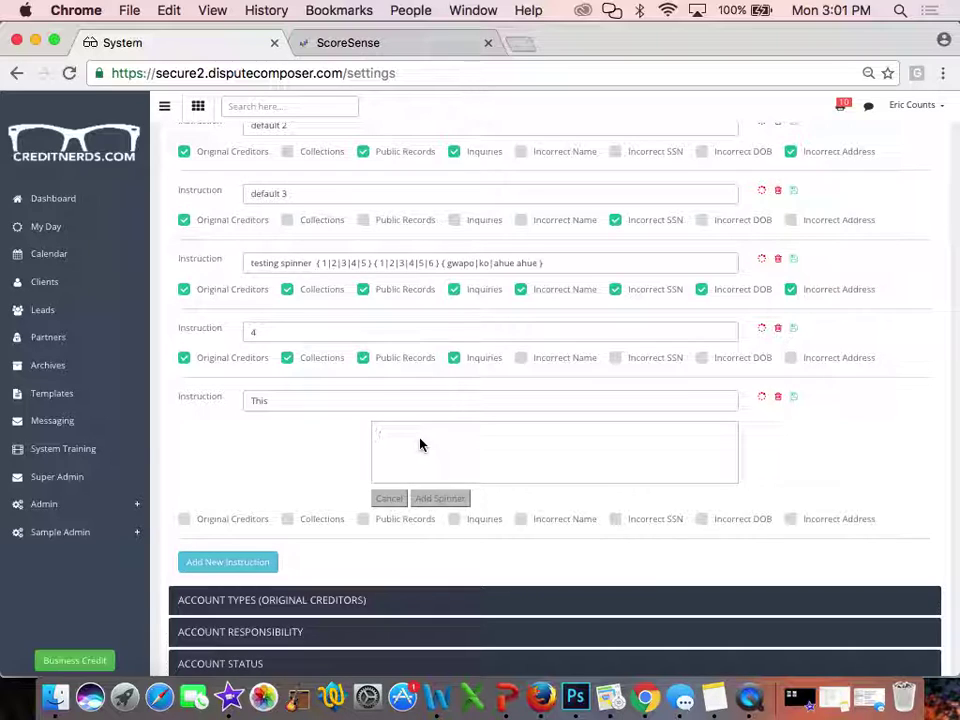
text(item)
key(Return)
text(account)
key(Return)
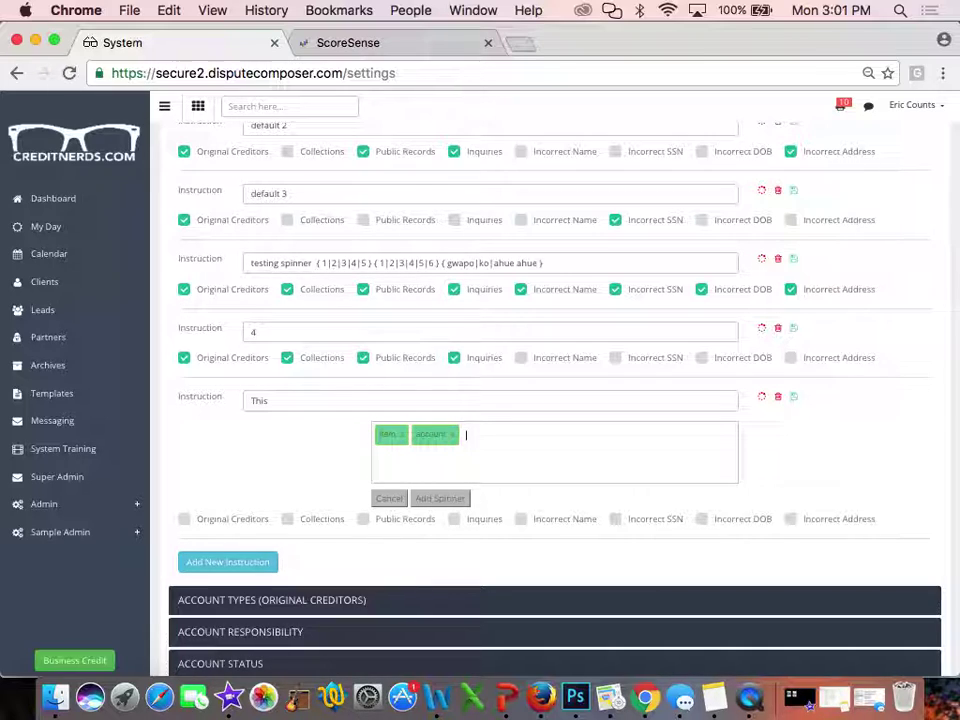
text(tradeline)
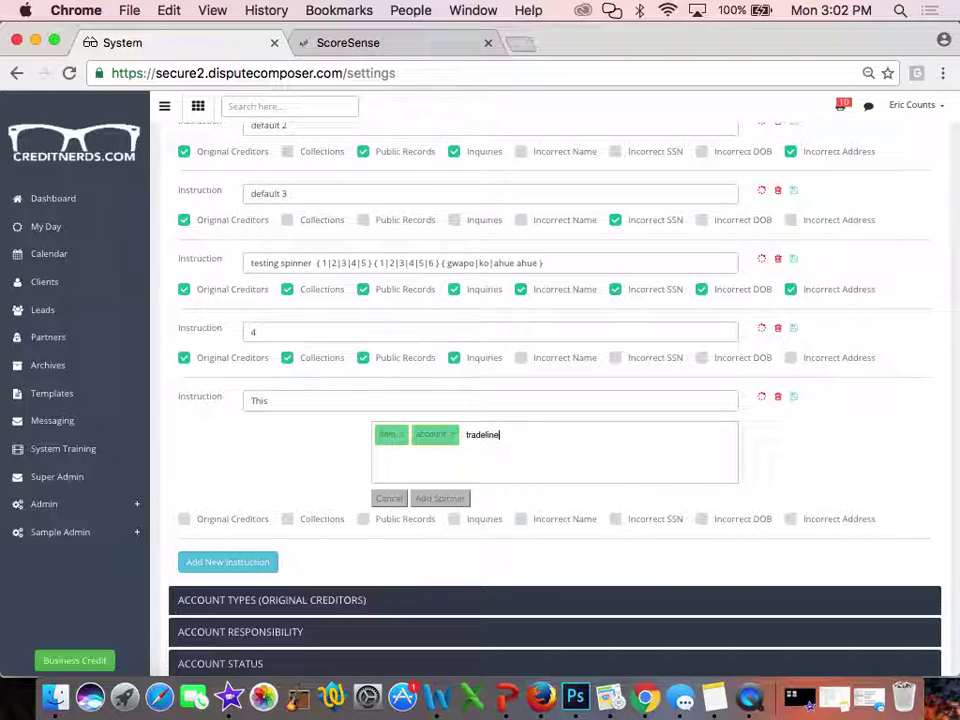
key(Return)
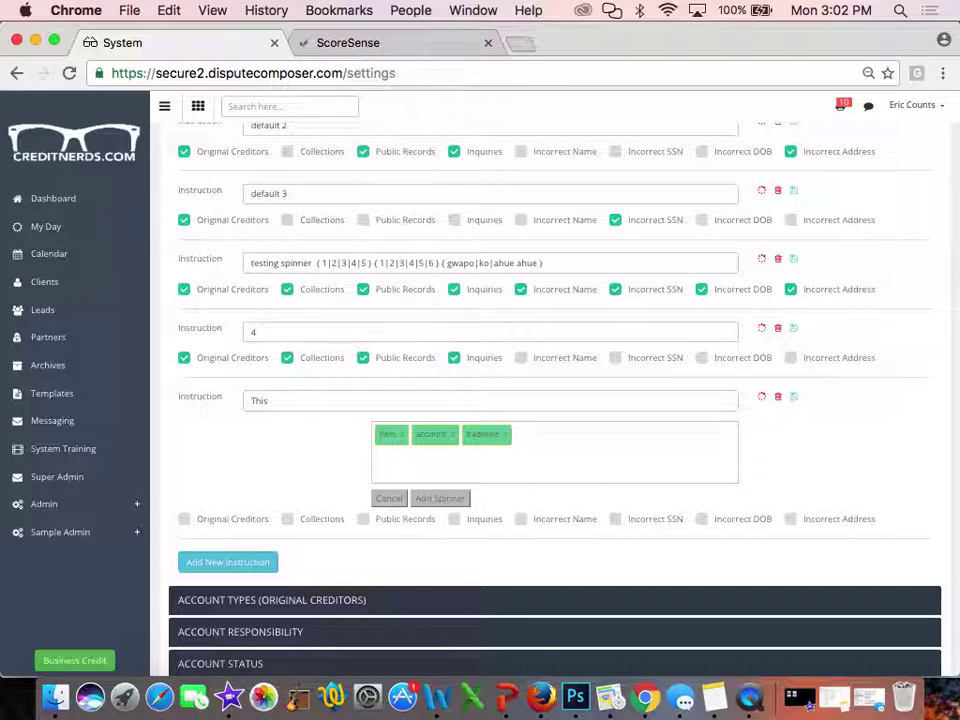
text(file)
key(Return)
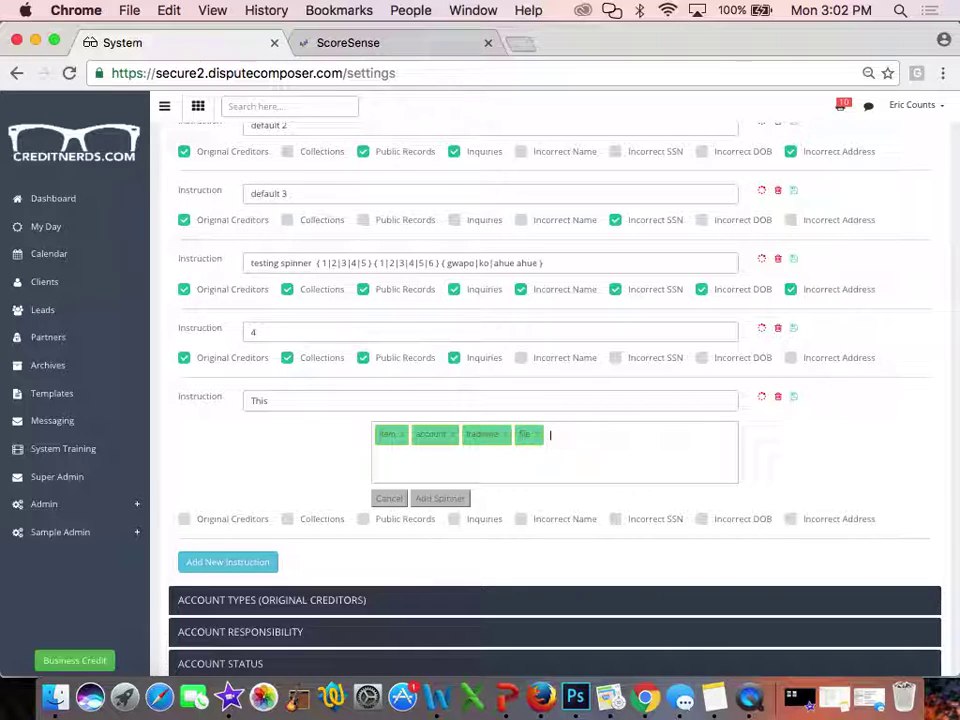
click(440, 498)
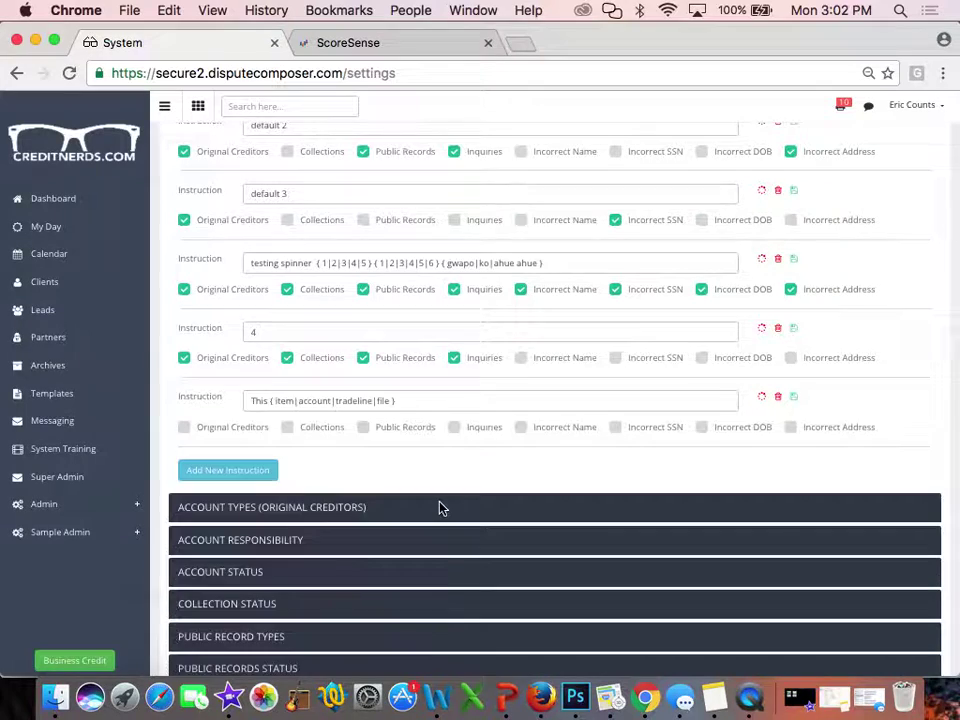
Append 'is' to the instruction text after the first spinner
click(422, 399)
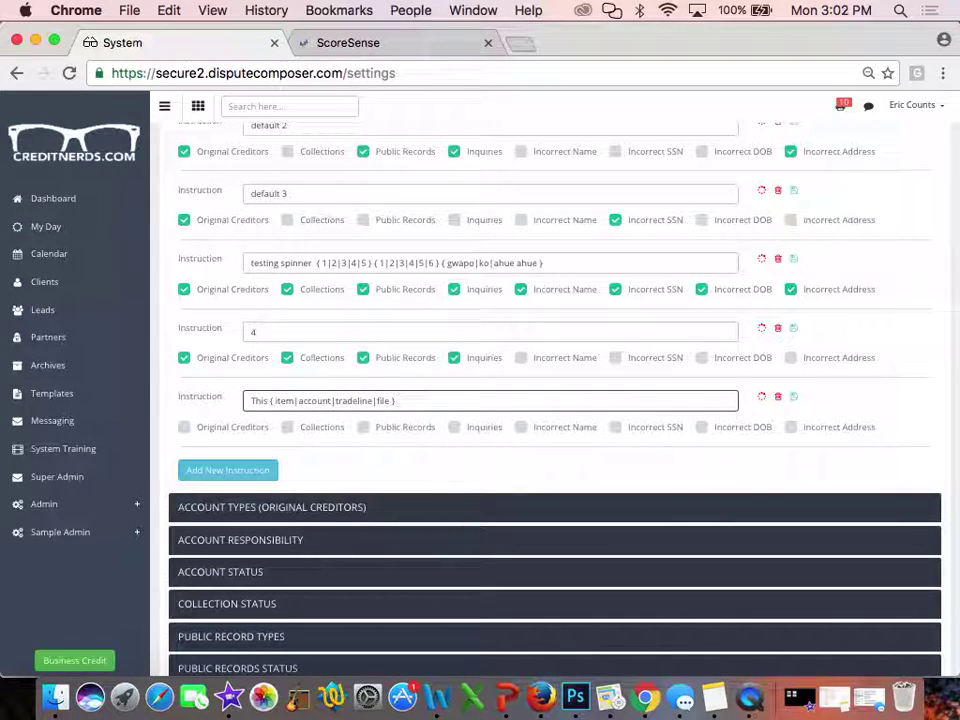
click(763, 397)
click(413, 437)
text(is)
key(BackSpace)
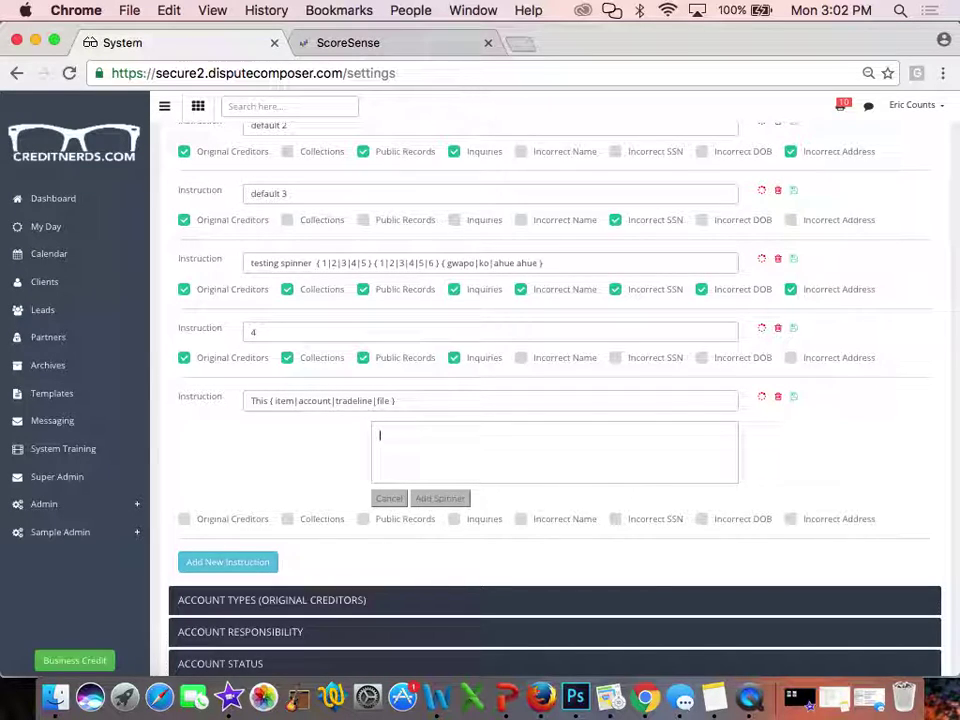
click(428, 403)
text(is)
Enter incorrect, inaccurate, not right, wrong and false as spinner options
click(422, 441)
text(i)
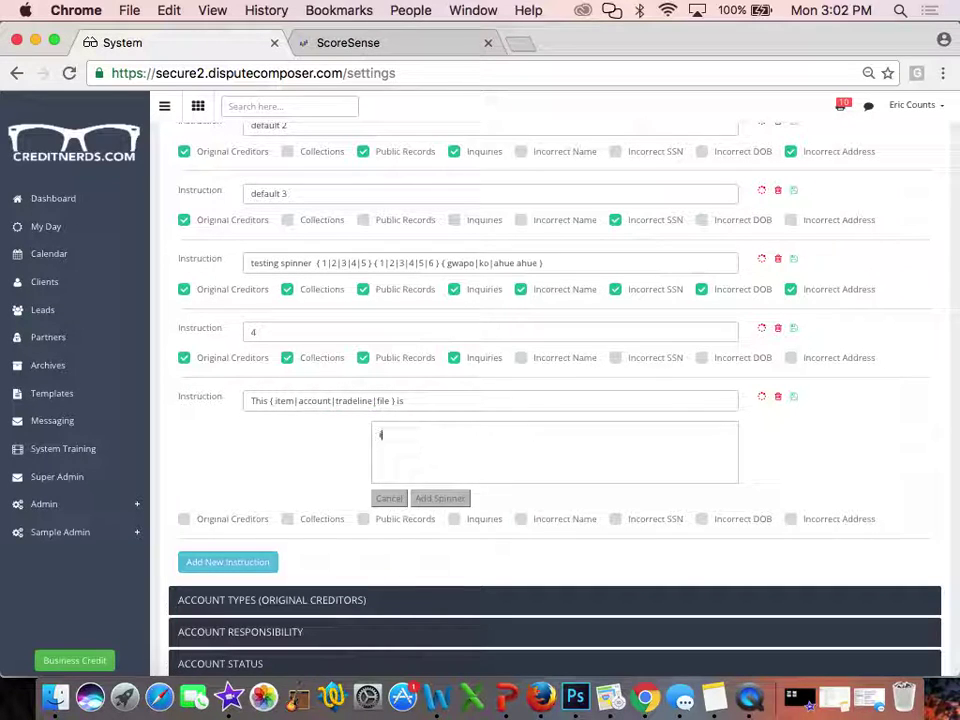
text(ncorrect)
key(Return)
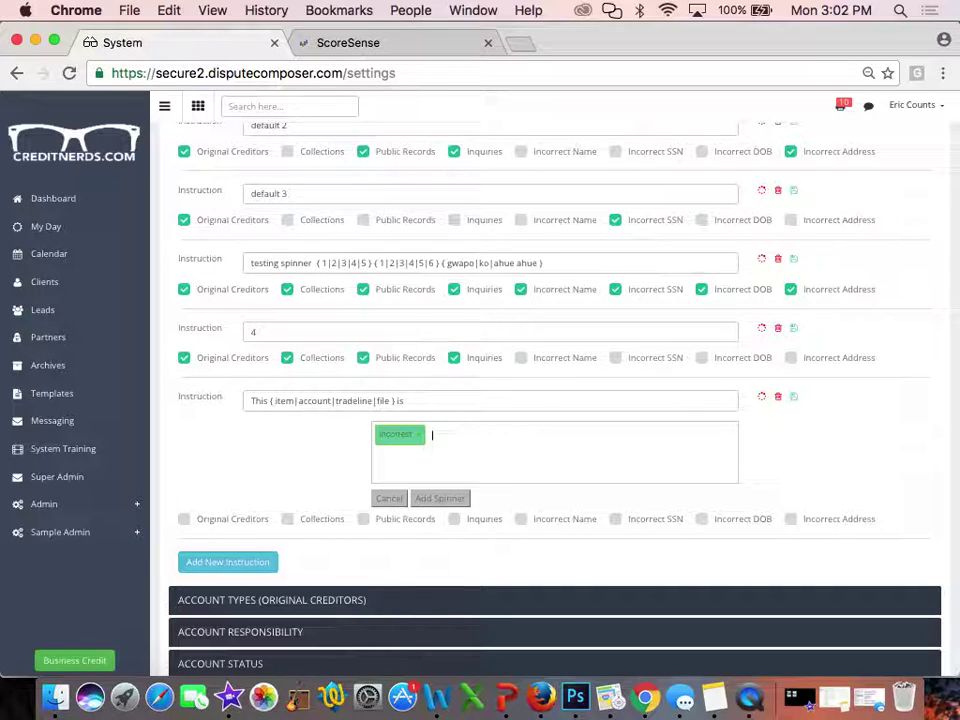
text(inaccurate)
key(Return)
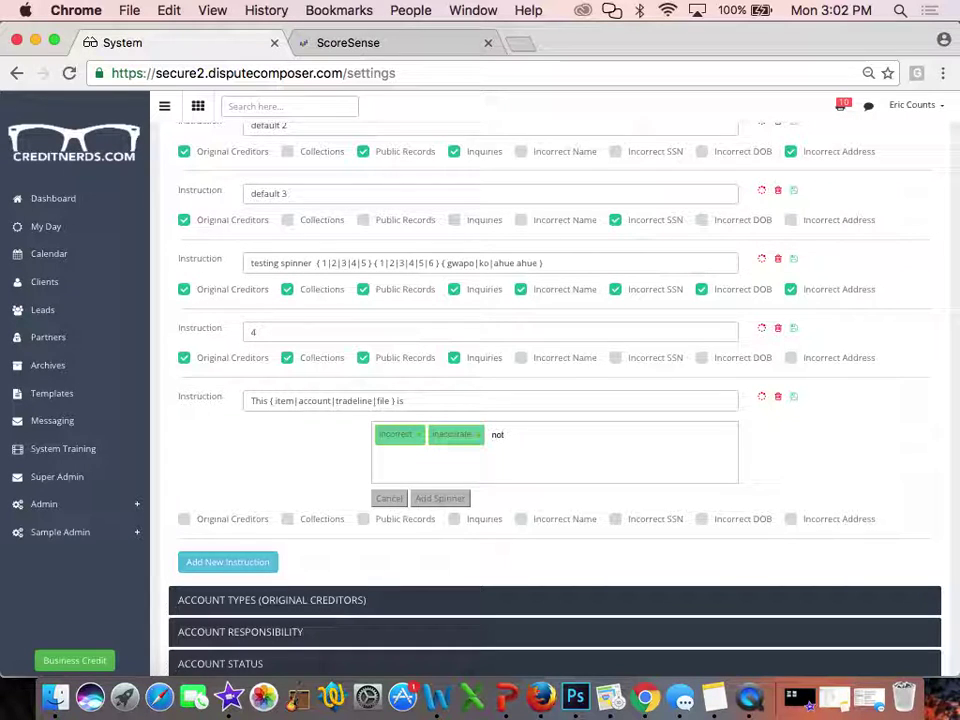
key(Return)
text(wrong)
key(Return)
text(false)
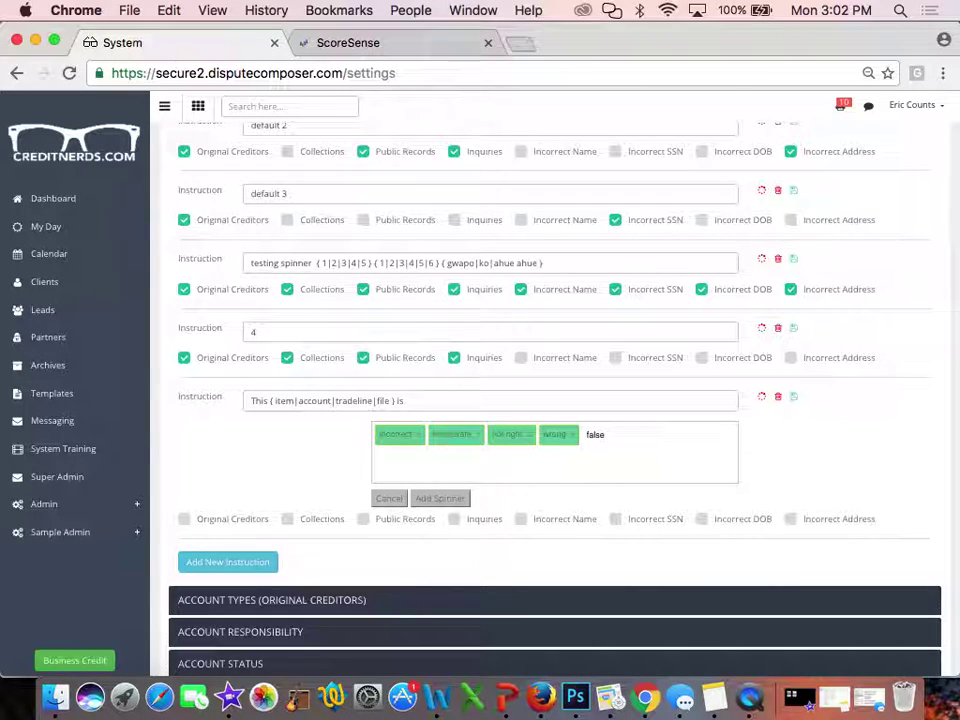
key(Return)
Insert the incorrect/inaccurate/not right/wrong/false spinner after 'is' in the instruction
click(441, 499)
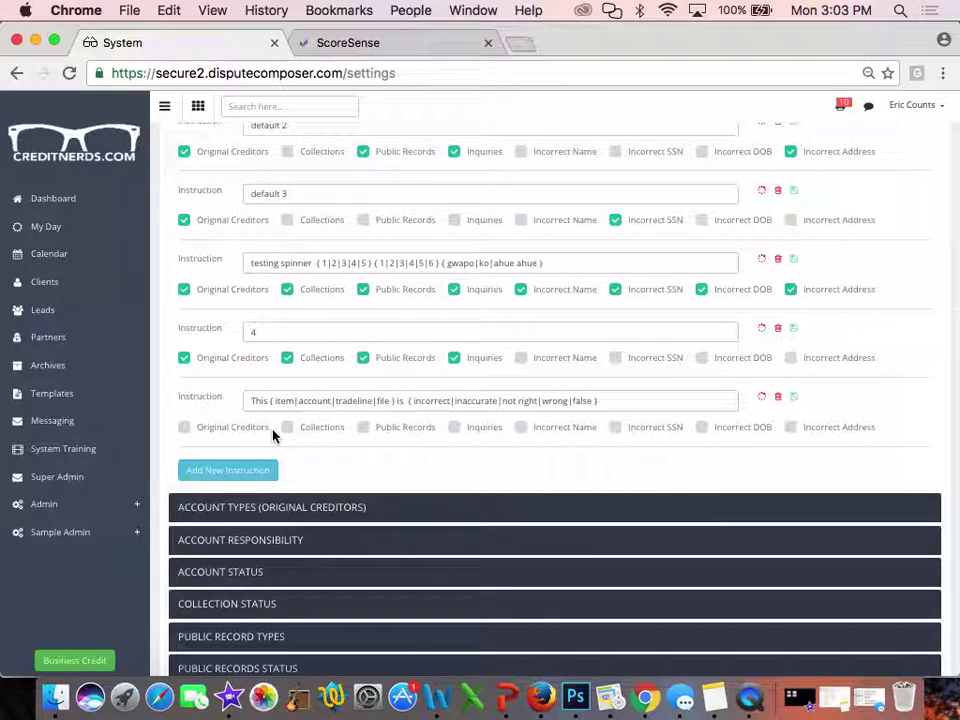
Start another new instruction and begin typing 'Can you please verify the'
click(235, 467)
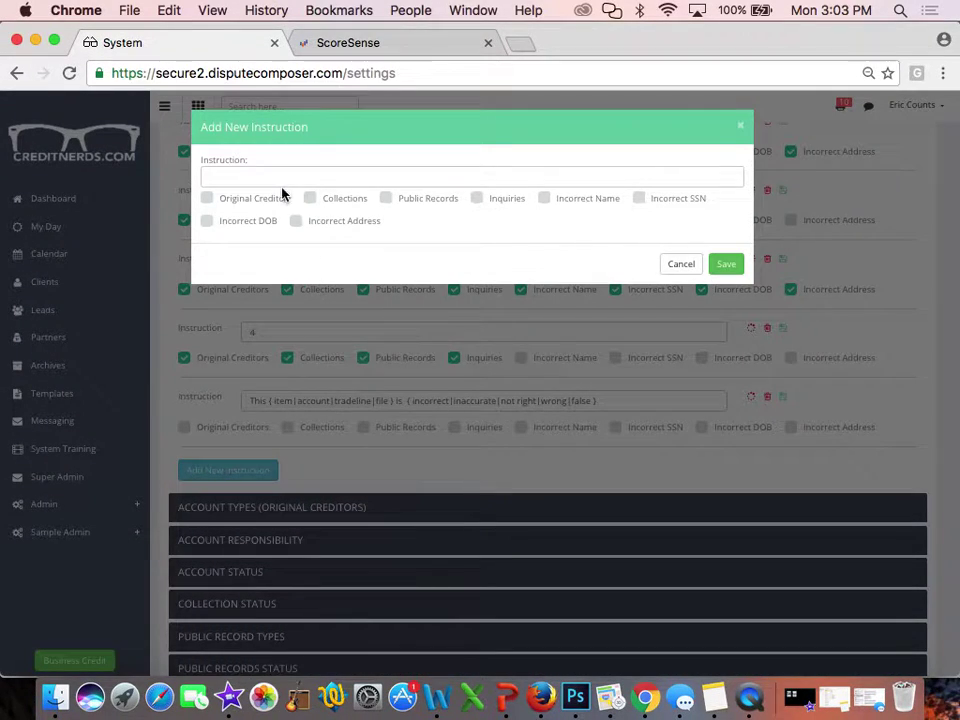
text(Can you please)
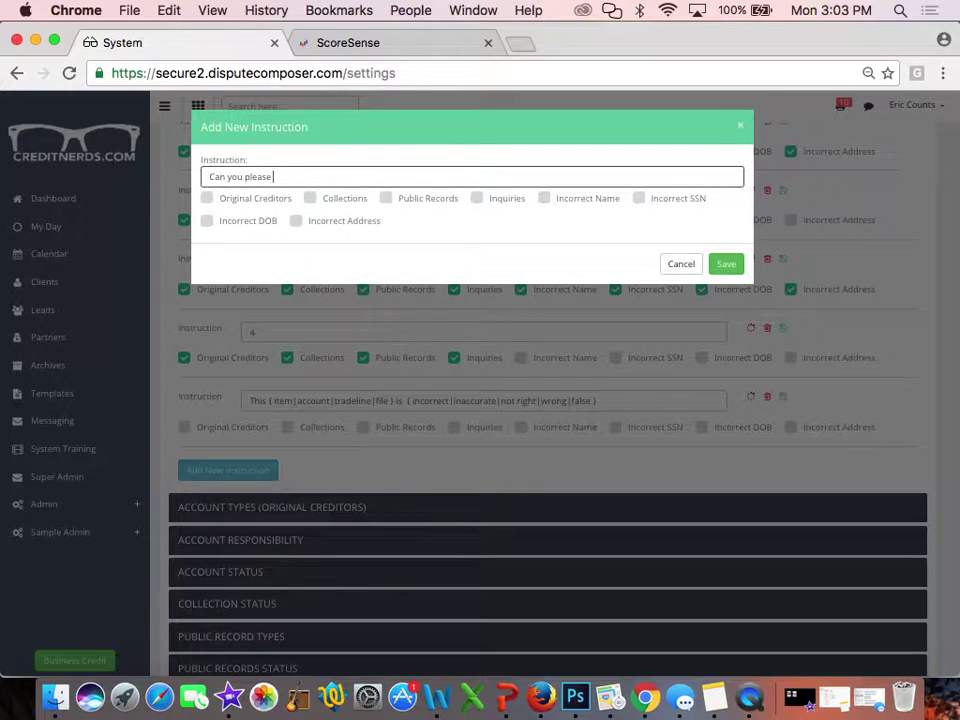
Complete and save the instruction 'Can you please verify the'
text(verify the)
click(727, 264)
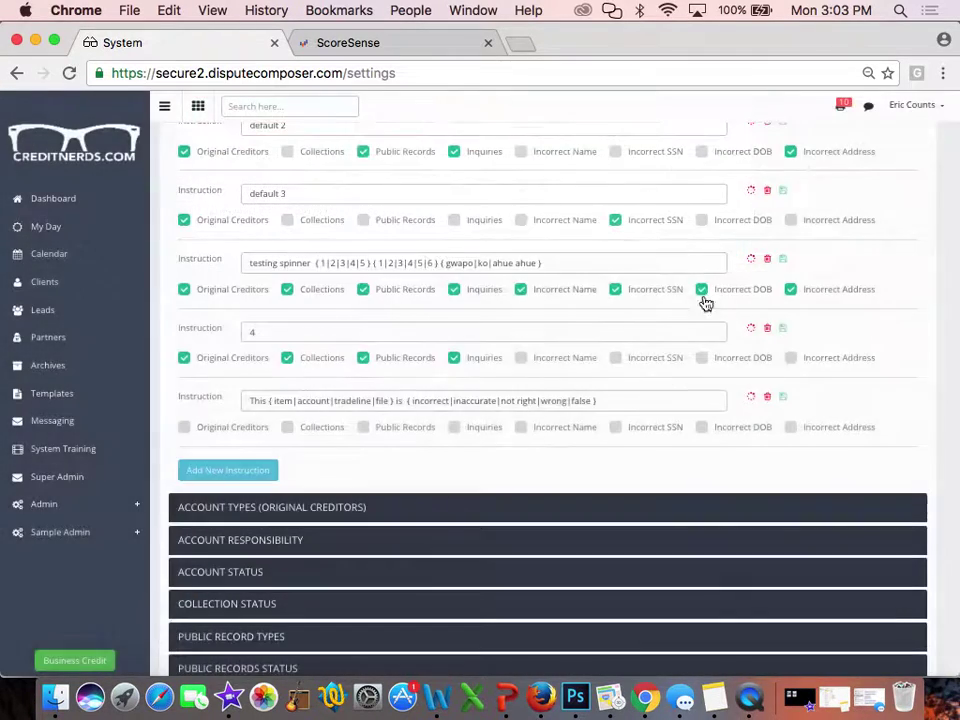
click(418, 402)
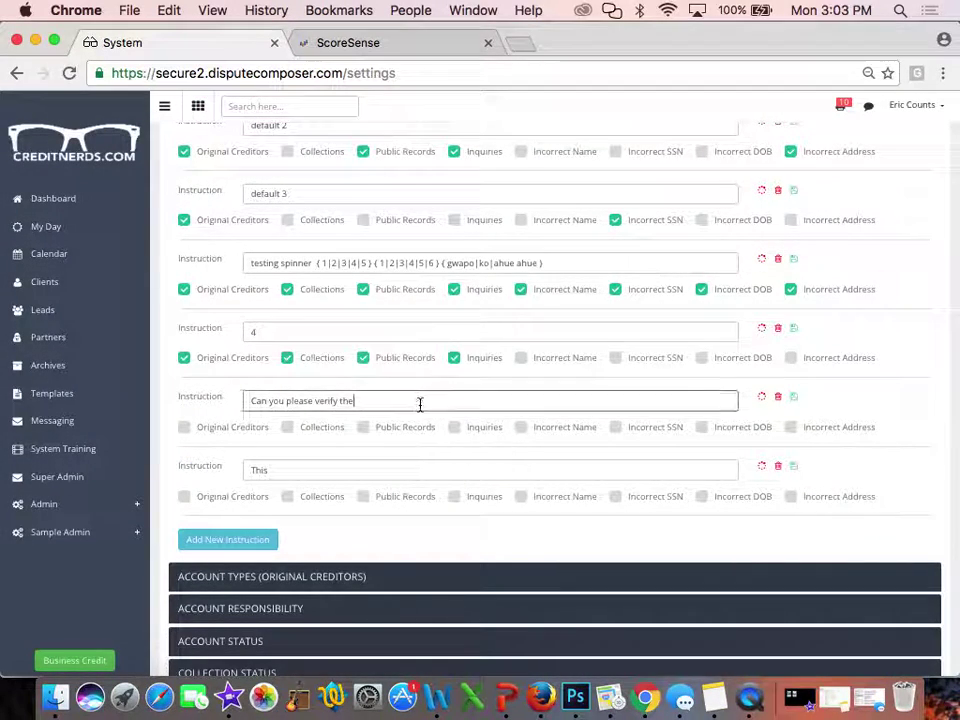
Add a spinner of balance, date of last activity, payment history, late dates and limit
click(764, 400)
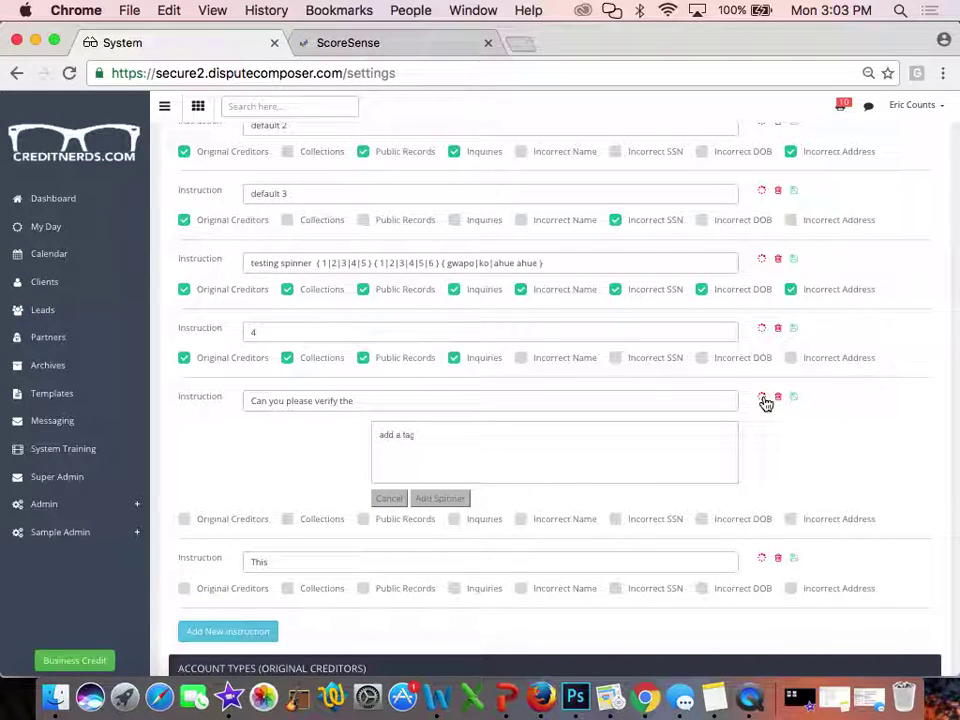
click(574, 426)
text(bal)
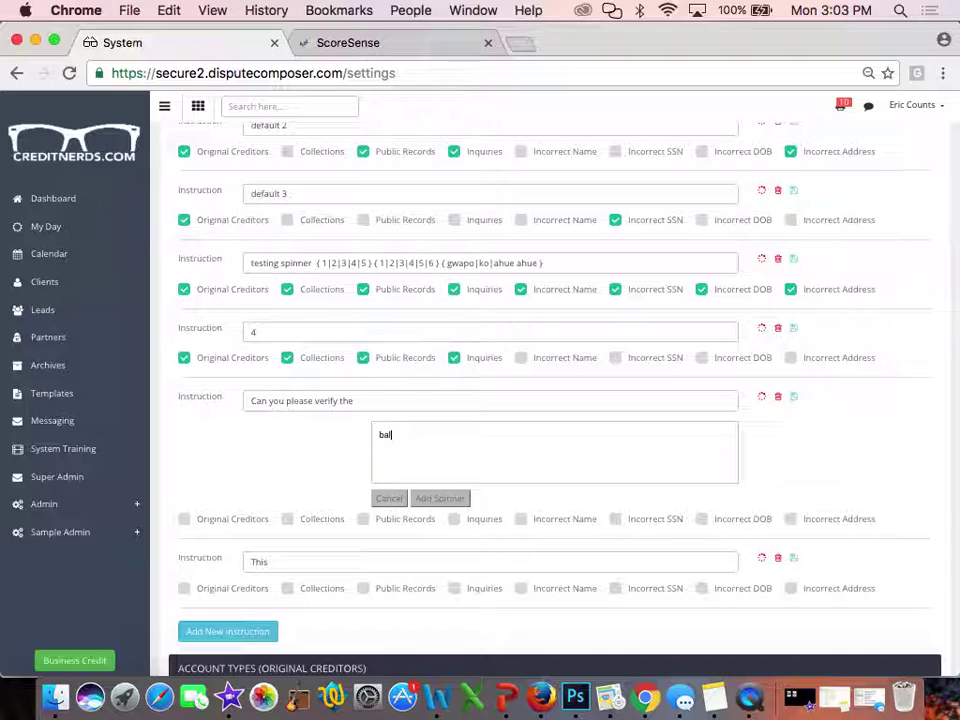
text(ance)
key(Return)
text(date of last activity)
key(Return)
text(paym)
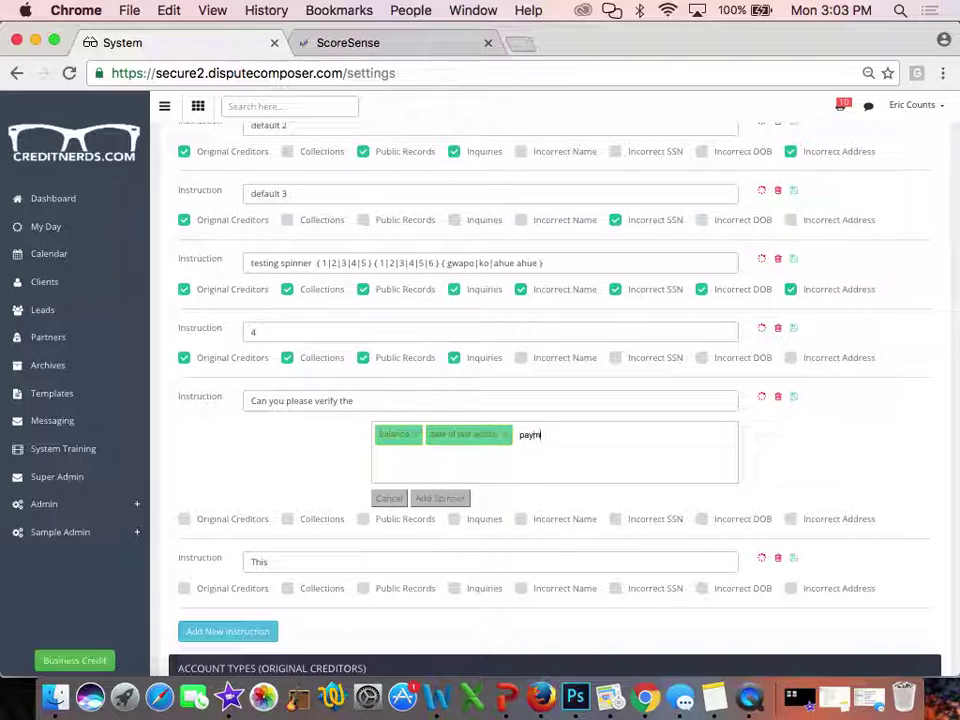
text(ent history)
key(Return)
text(late dt)
key(BackSpace)
text(at)
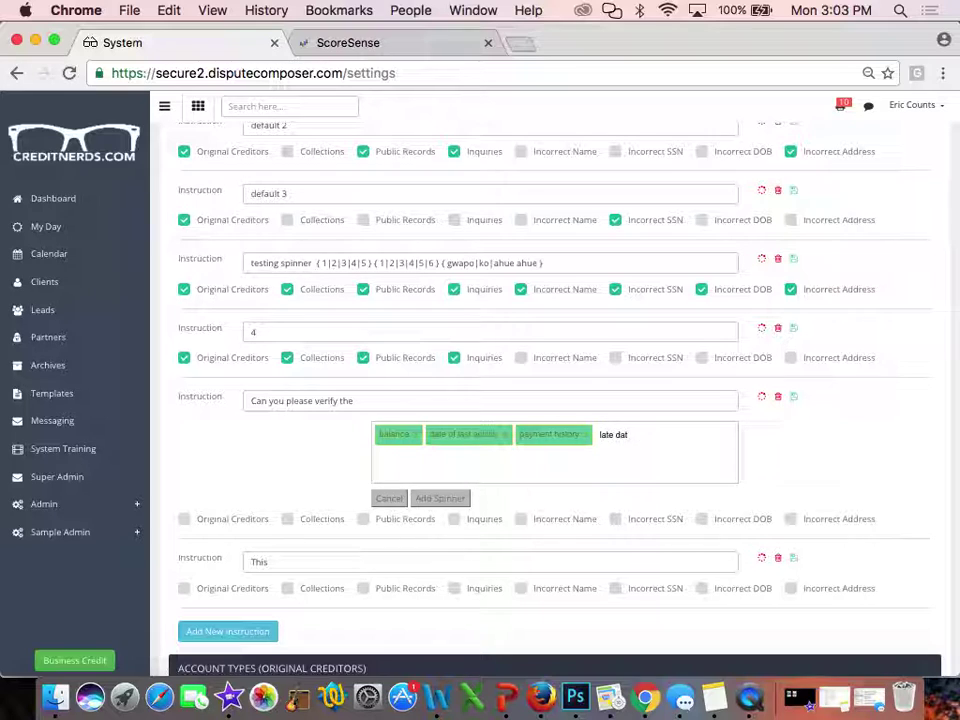
text(es)
key(Return)
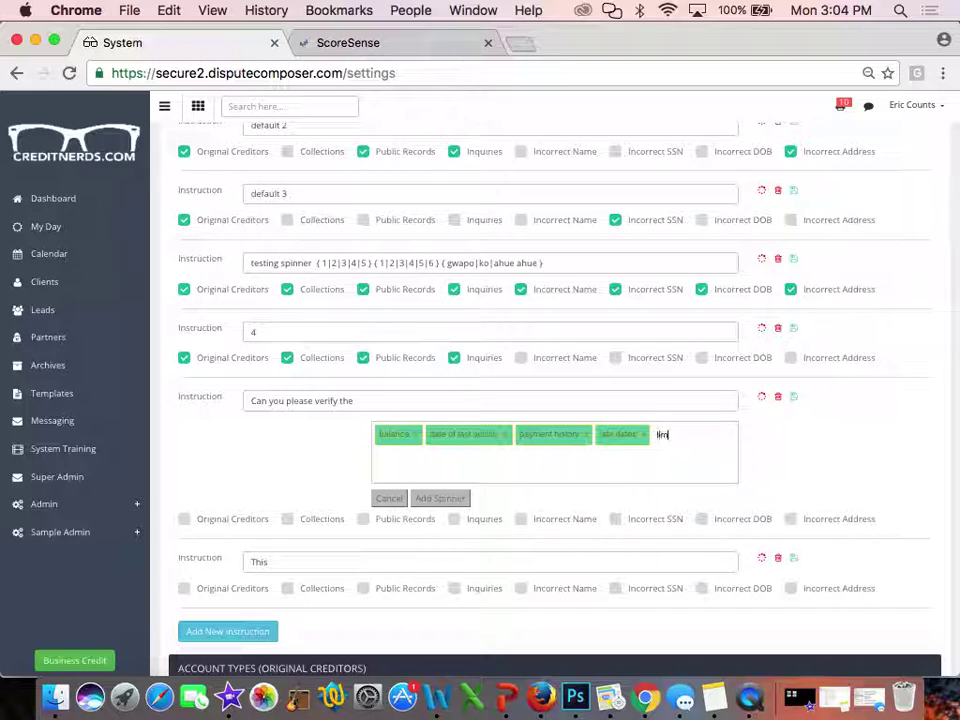
text(limit)
key(Return)
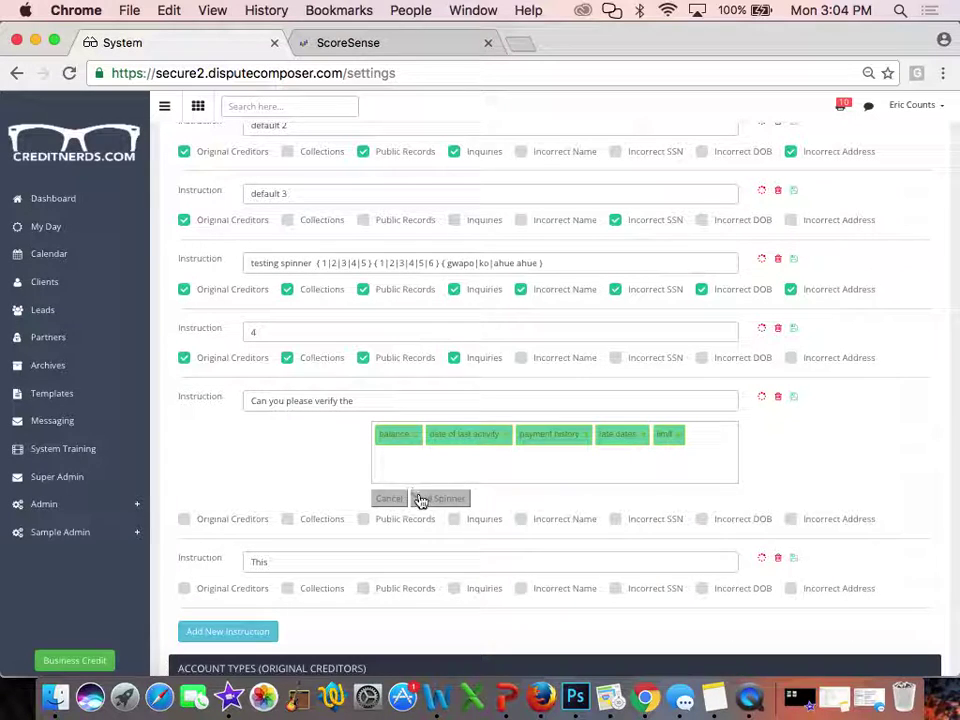
click(420, 499)
Continue the verify instruction with 'of this account is correct' after the spinner
click(645, 400)
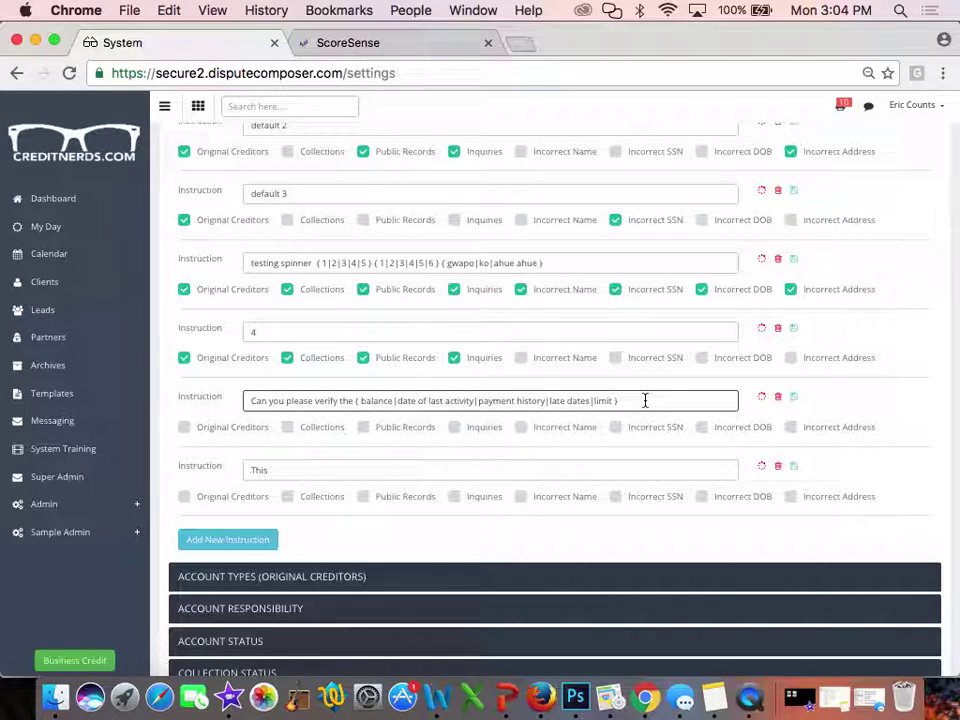
text(of t)
text(account is cor)
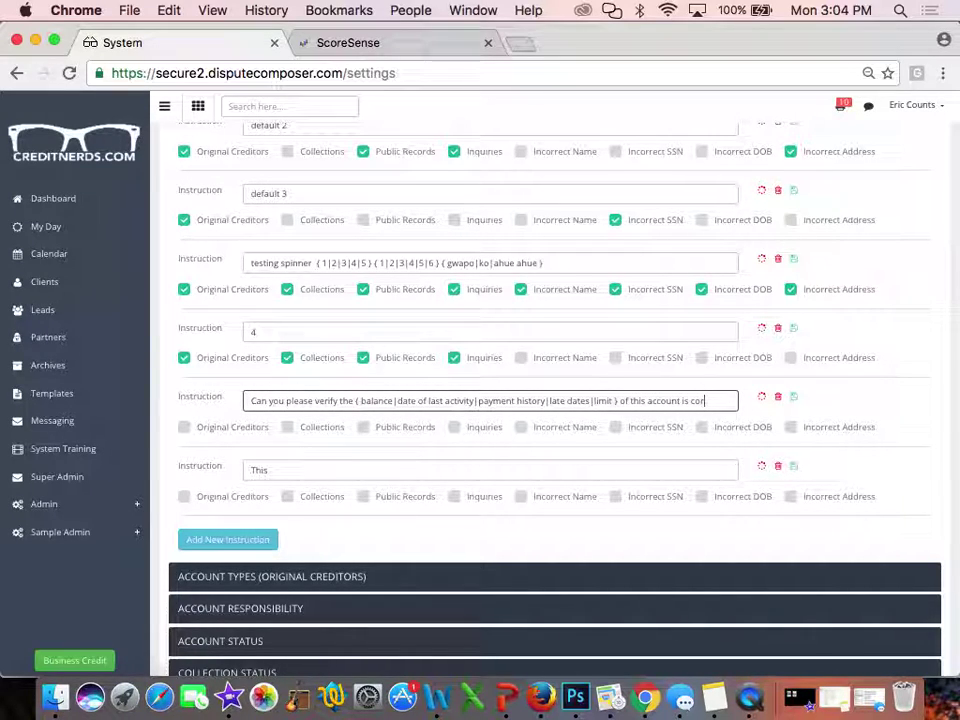
text(rect)
Tick Incorrect Address for the verify instruction and untick it for testing spinner
click(791, 428)
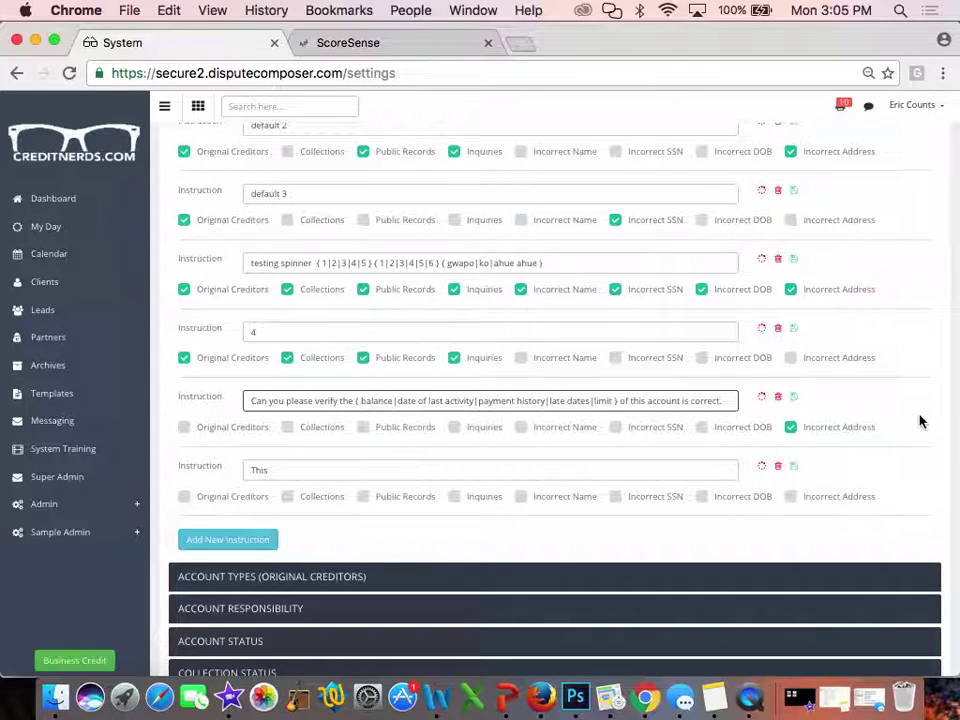
scroll(915, 418, up, 3)
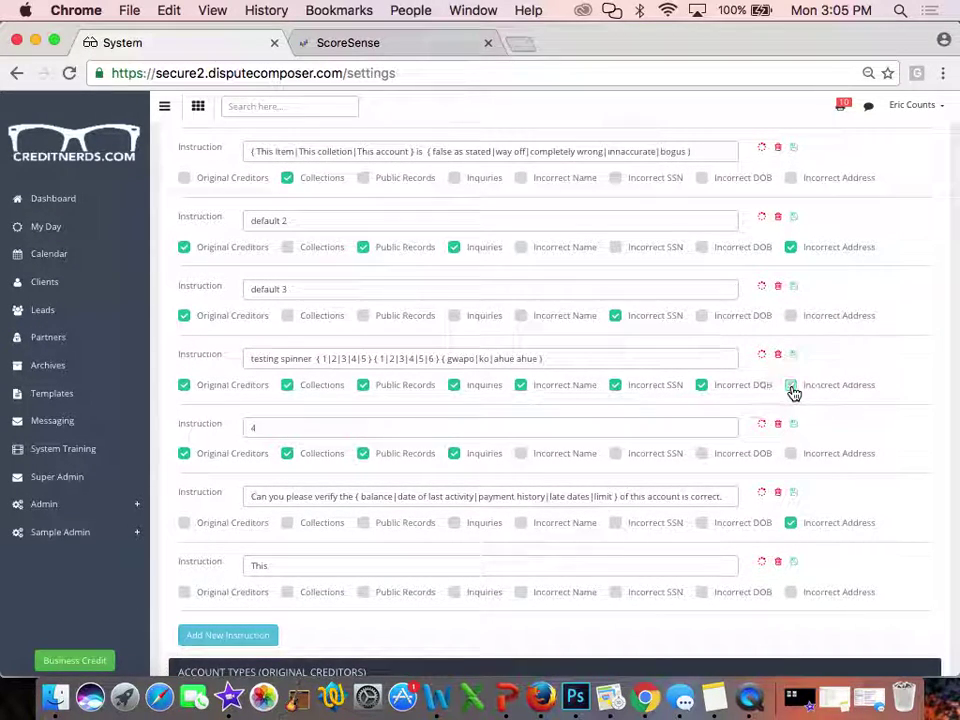
click(791, 248)
scroll(790, 290, up, 3)
scroll(790, 300, up, 5)
scroll(792, 300, down, 10)
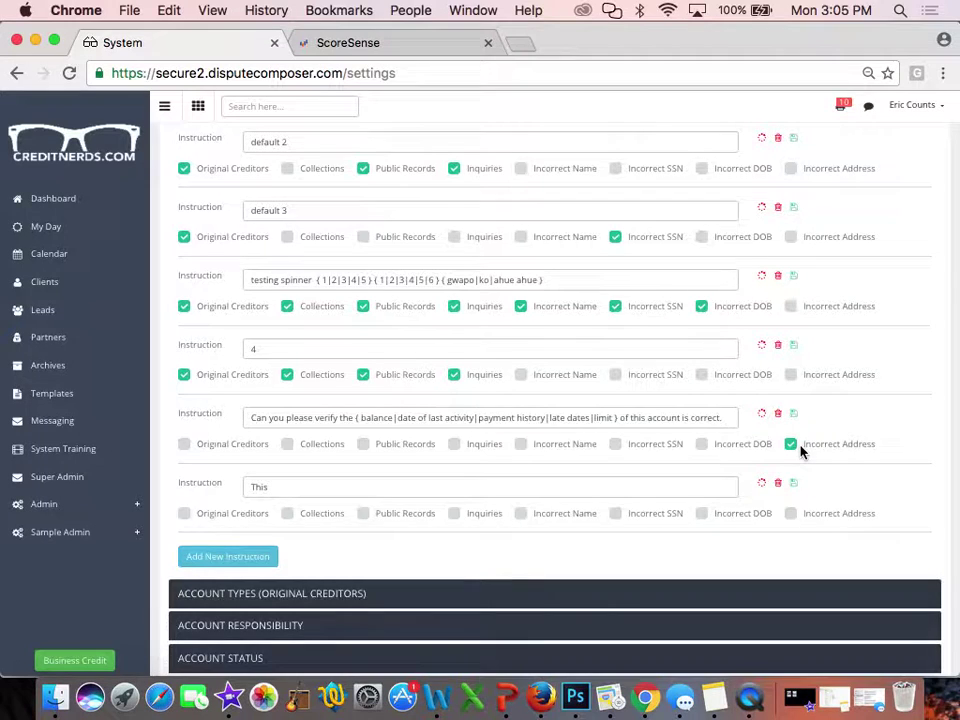
scroll(800, 452, up, 5)
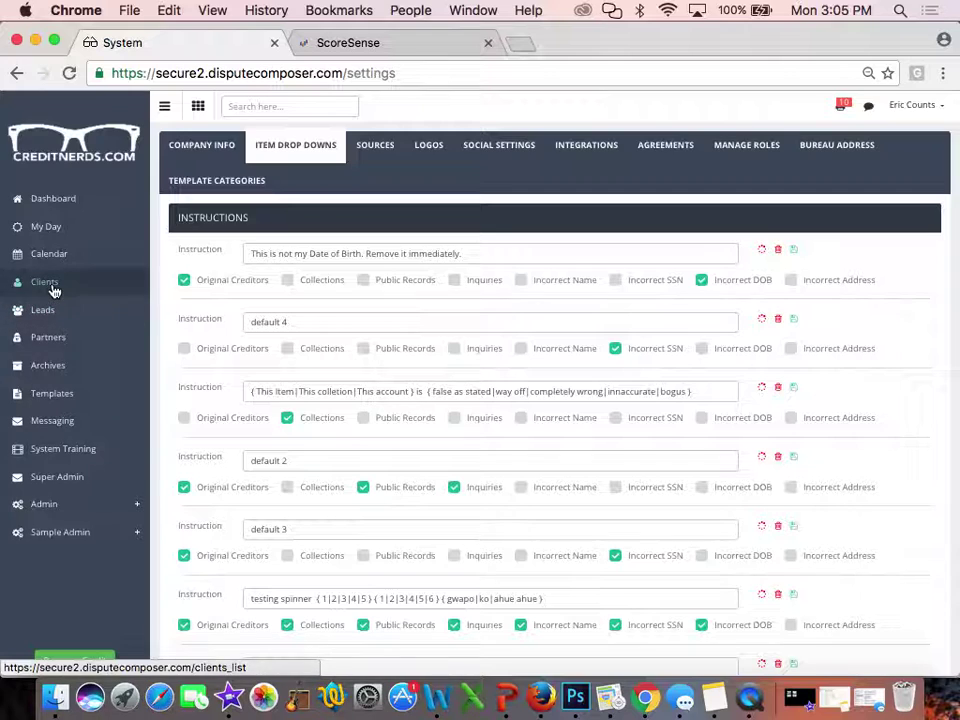
scroll(206, 290, down, 5)
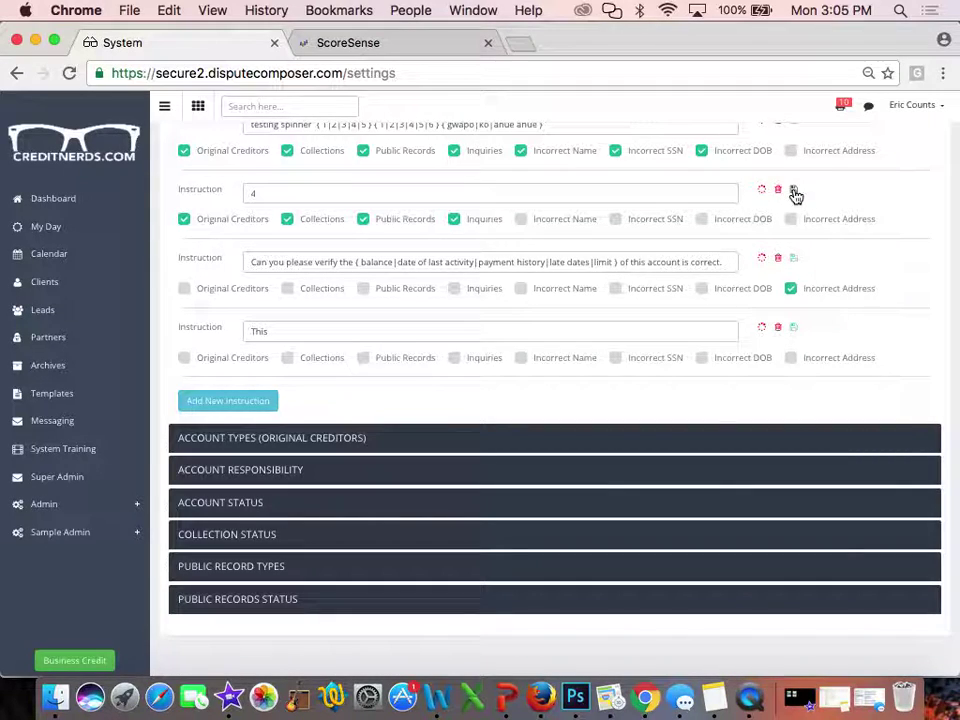
Open the Clients list, going back and retrying after the connection-timed-out error
click(36, 281)
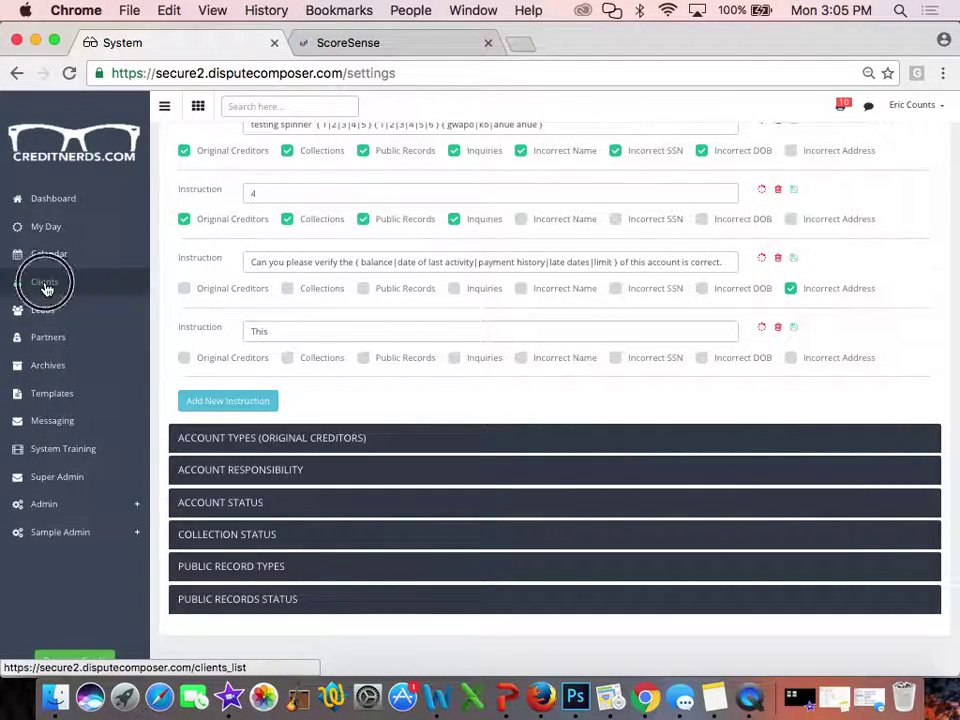
click(16, 72)
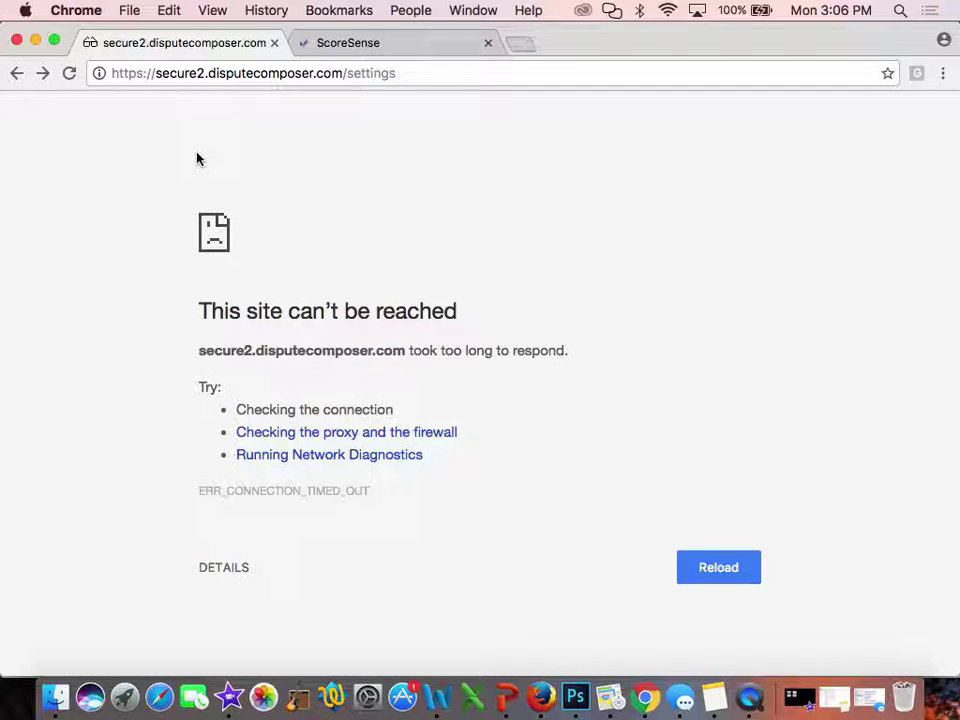
click(16, 74)
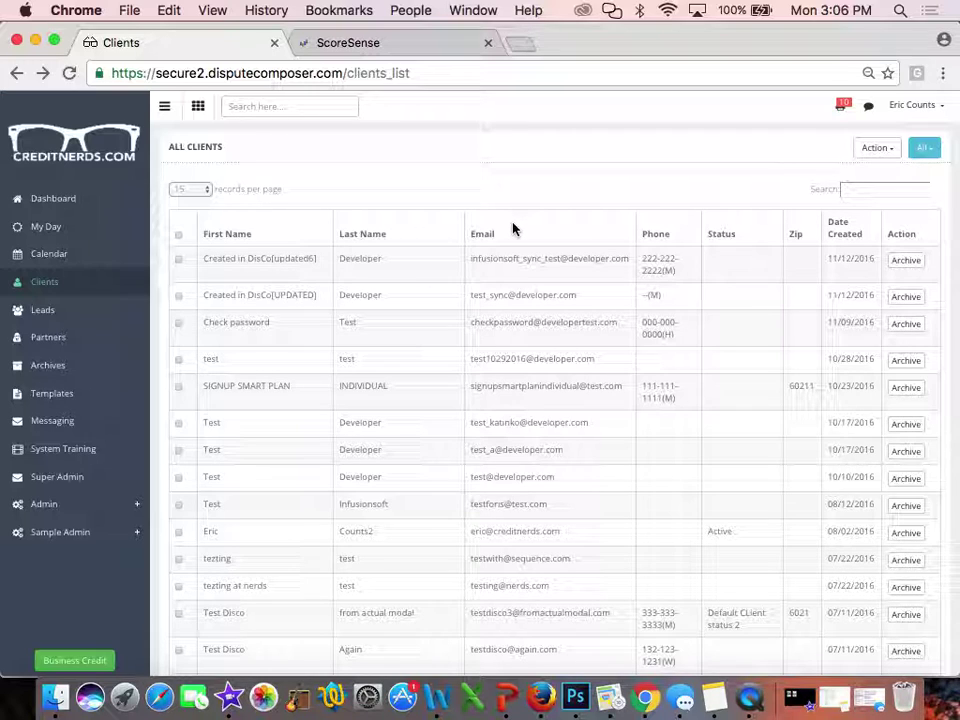
Expand the test client's details and show its empty Items tab
click(416, 330)
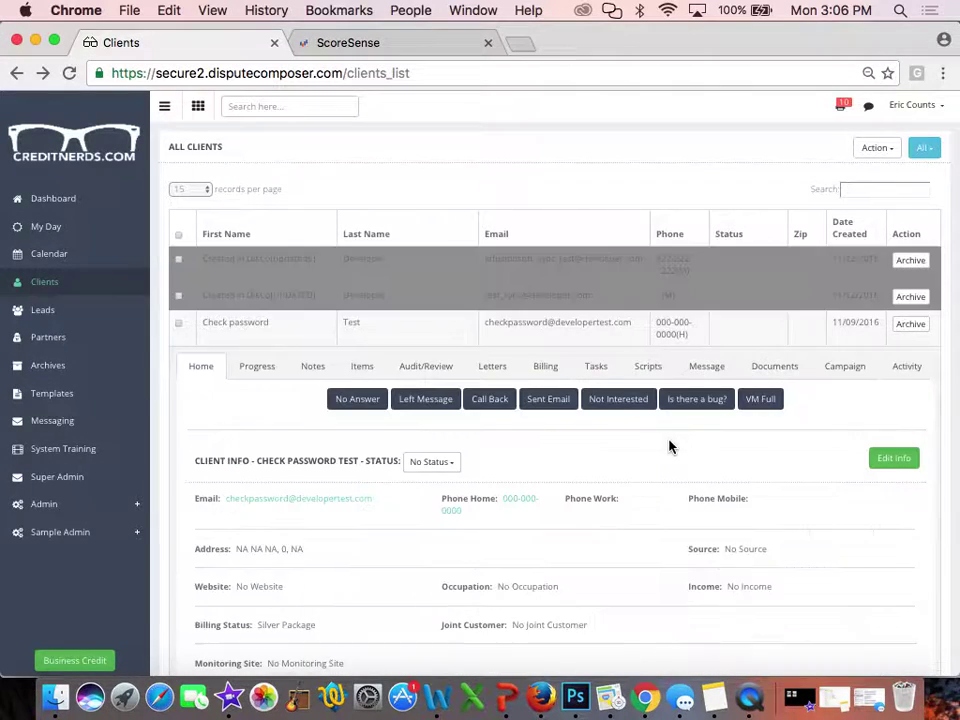
scroll(670, 447, down, 3)
click(363, 238)
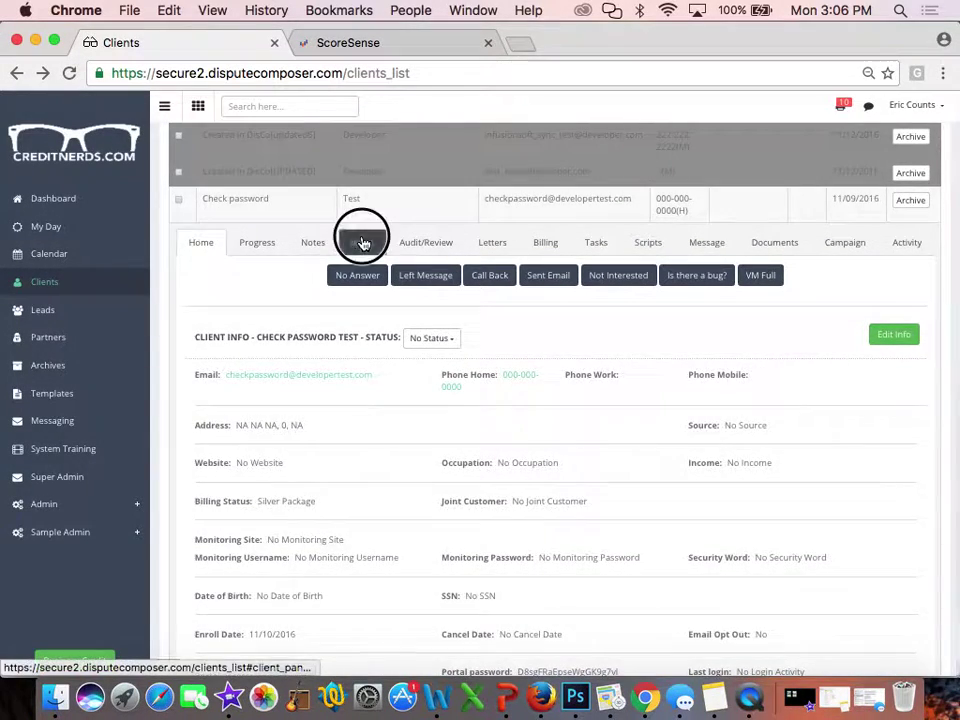
Start an Incorrect Address item, review its Instructions choices, then cancel without adding it
click(894, 337)
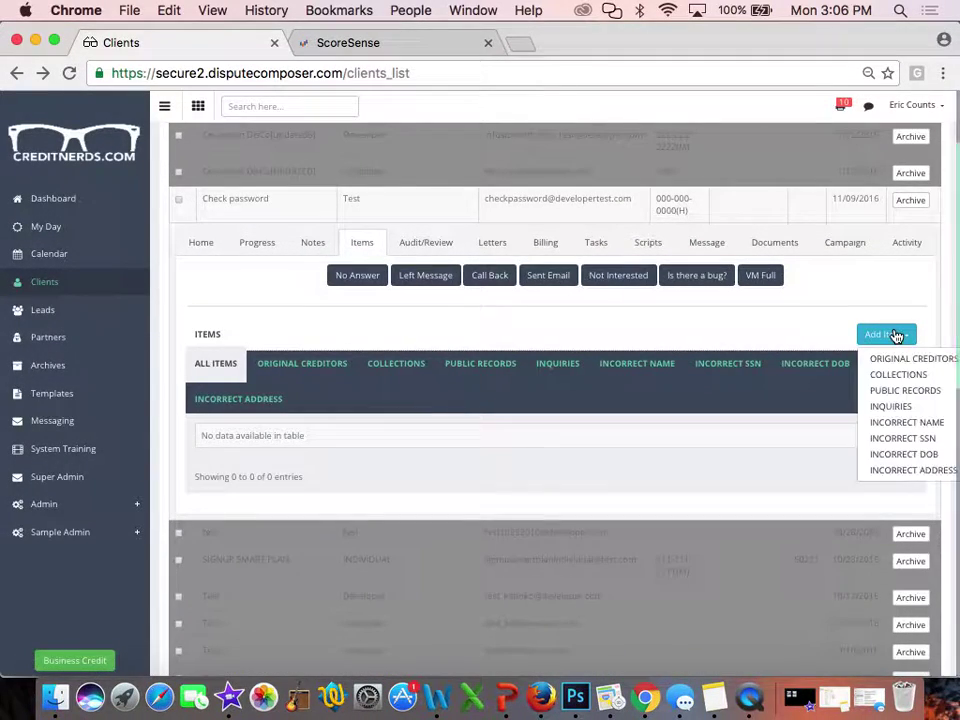
click(901, 470)
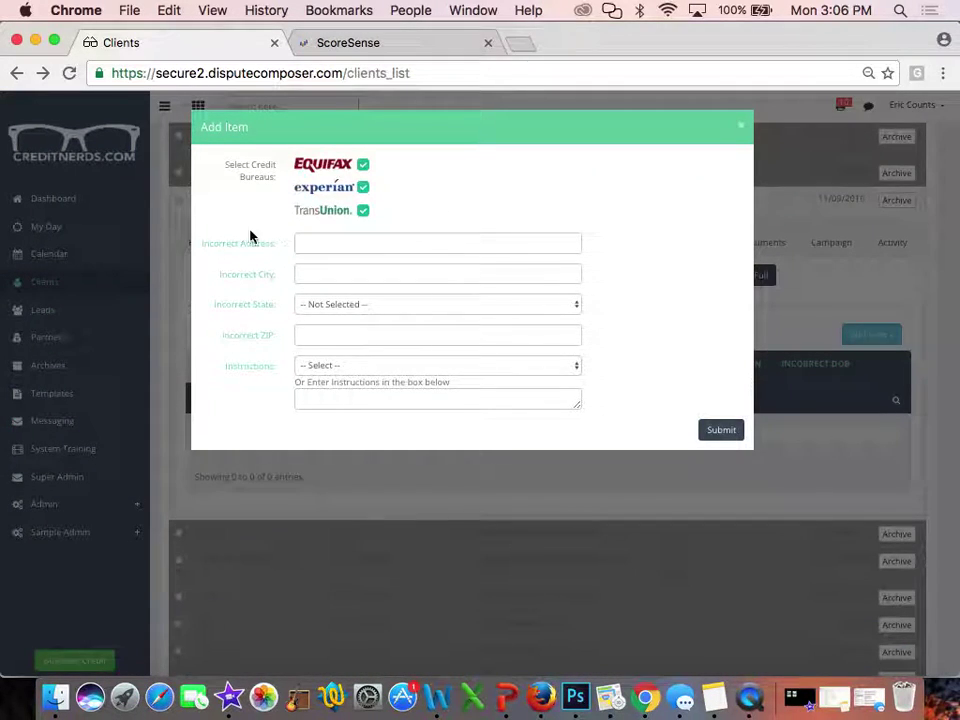
click(317, 365)
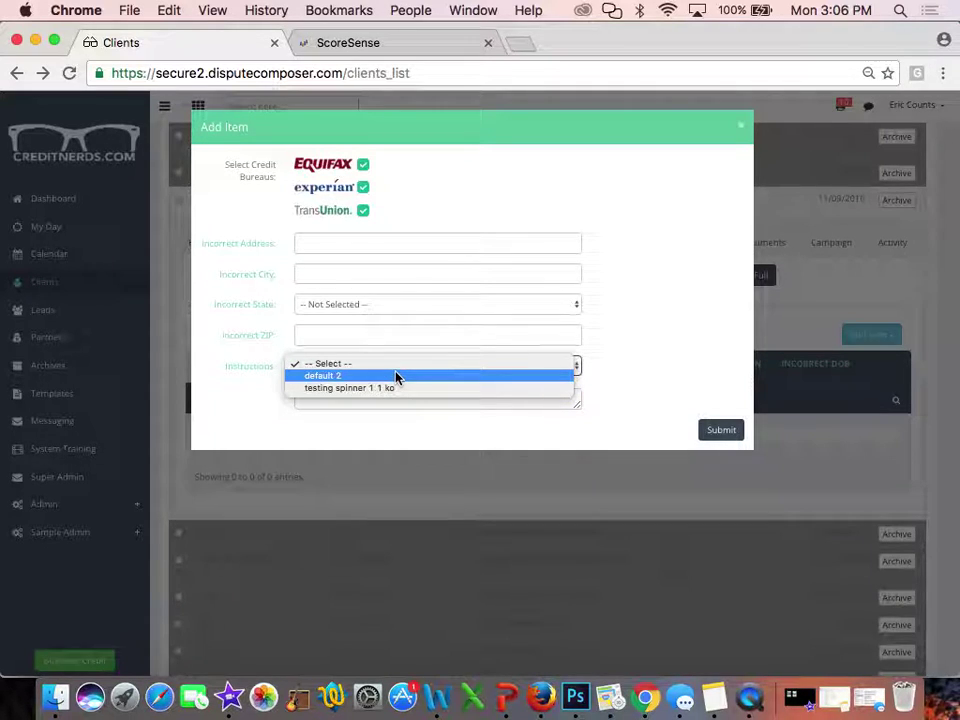
click(424, 212)
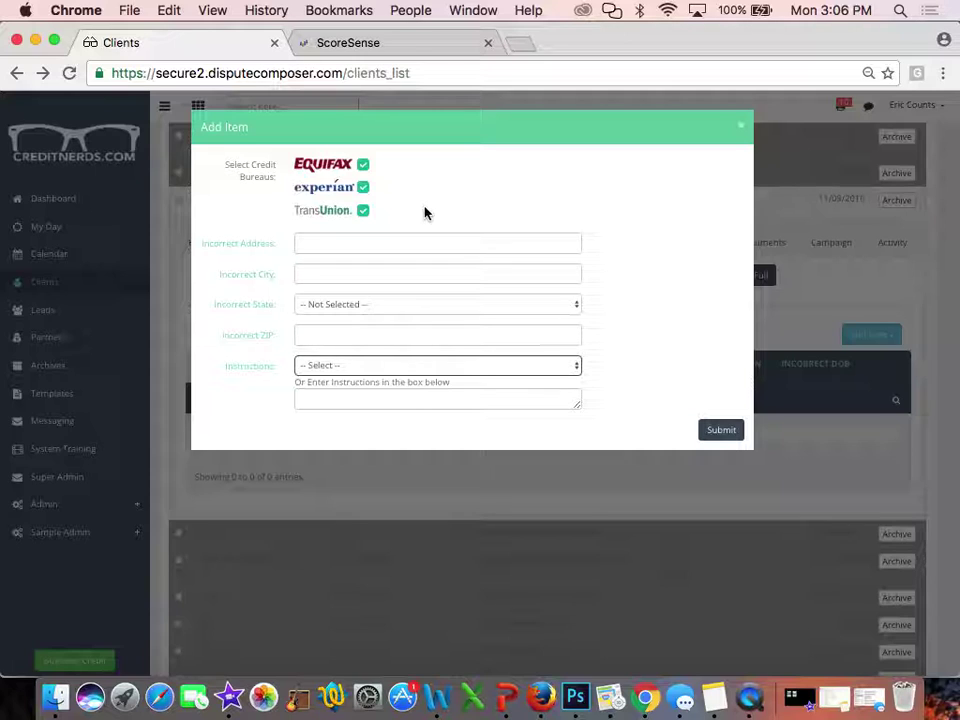
click(741, 129)
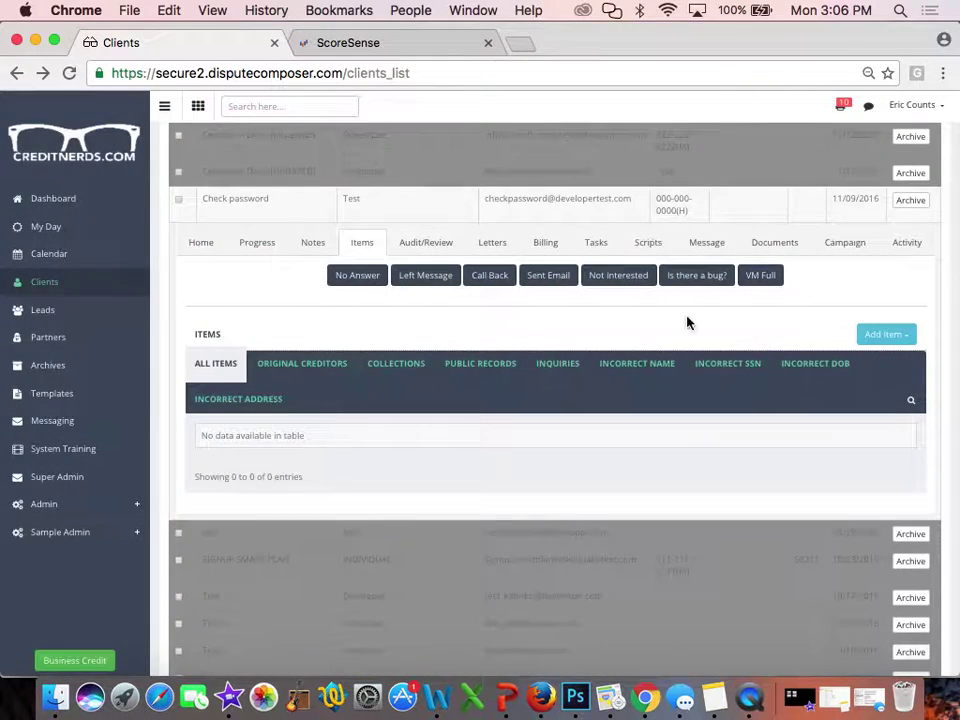
Collapse the side navigation and show the test client's empty Letters table
click(160, 110)
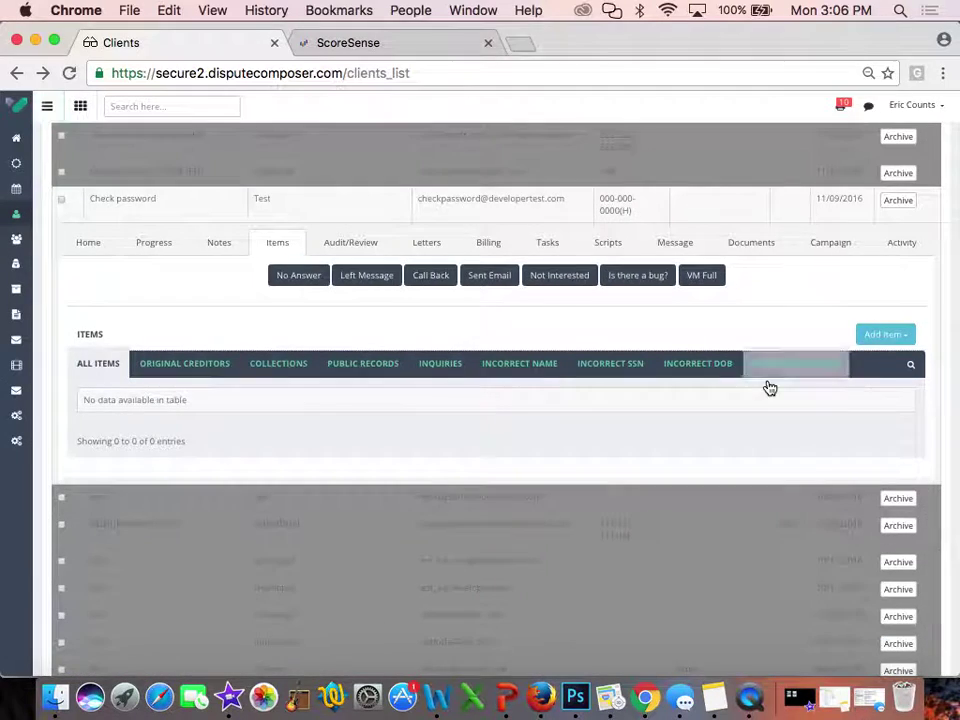
click(884, 338)
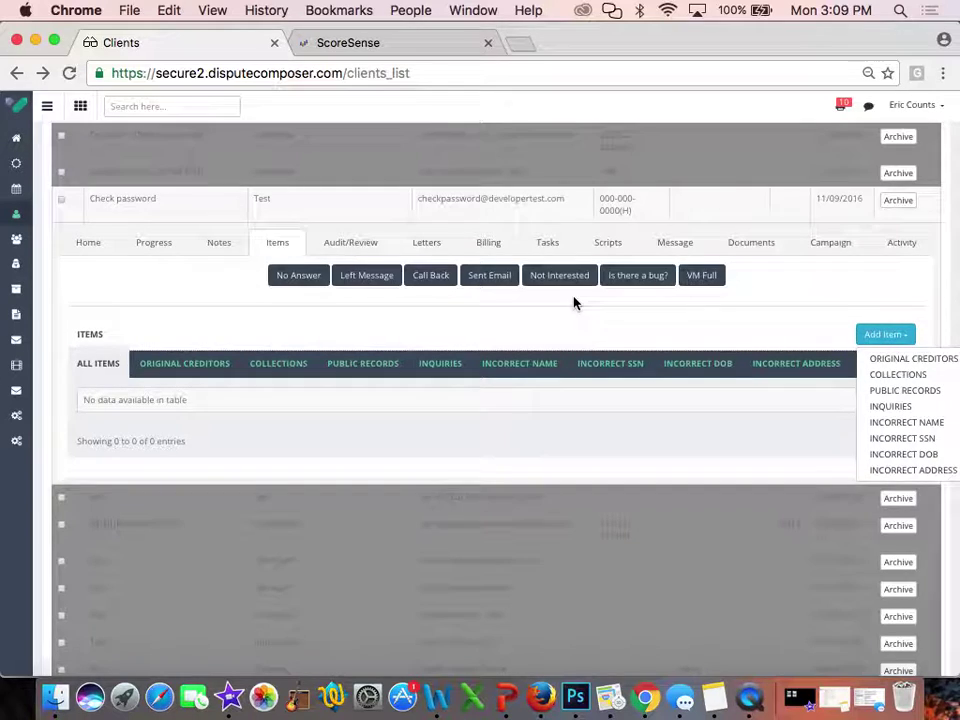
click(432, 250)
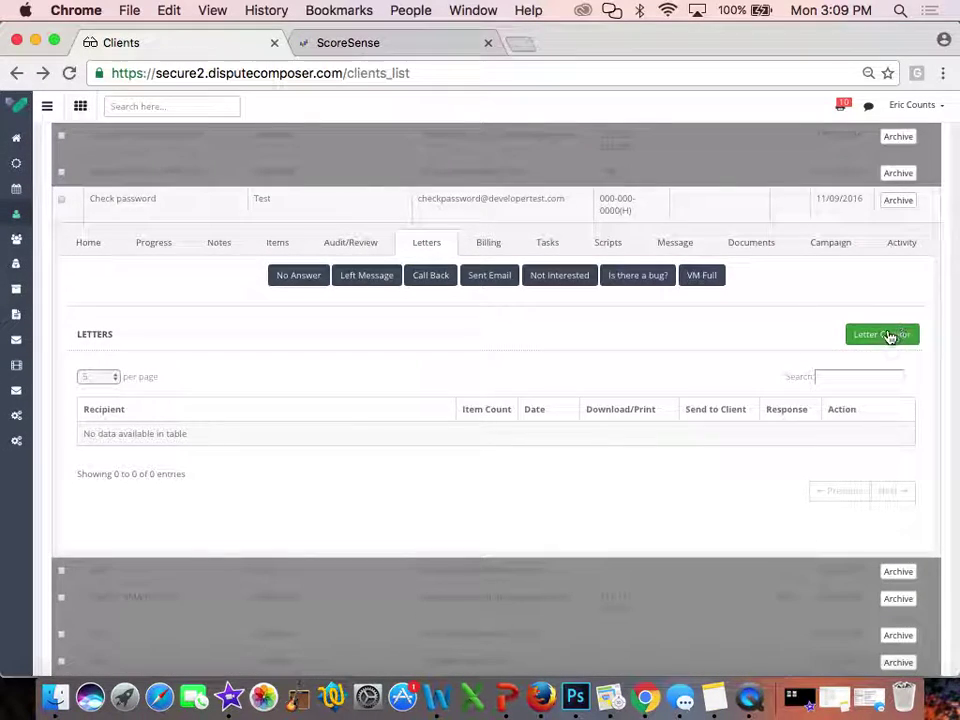
click(889, 335)
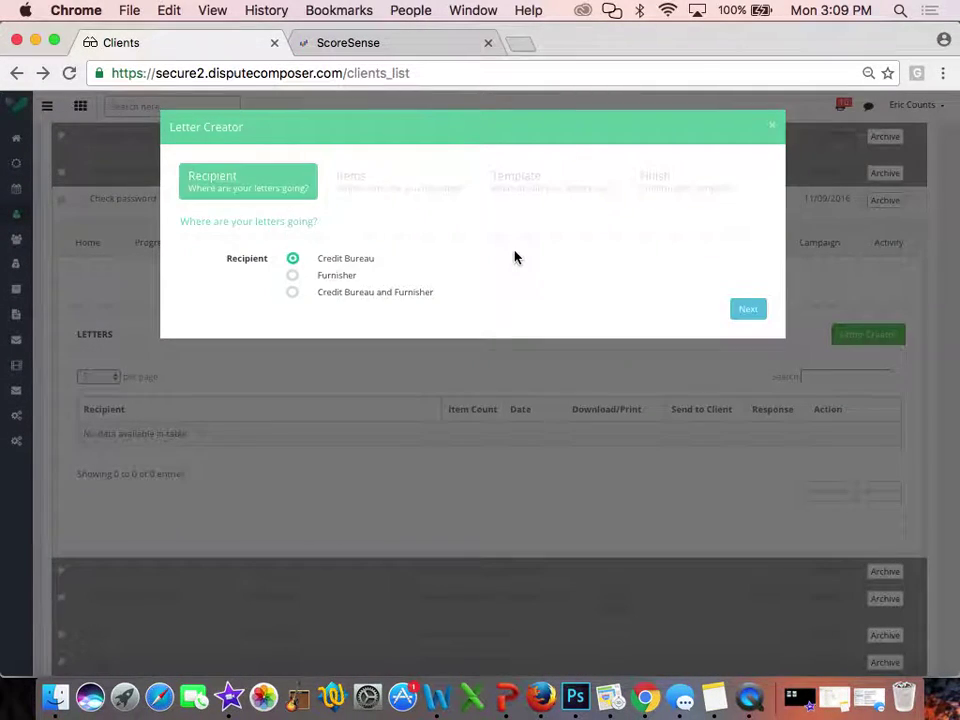
click(752, 313)
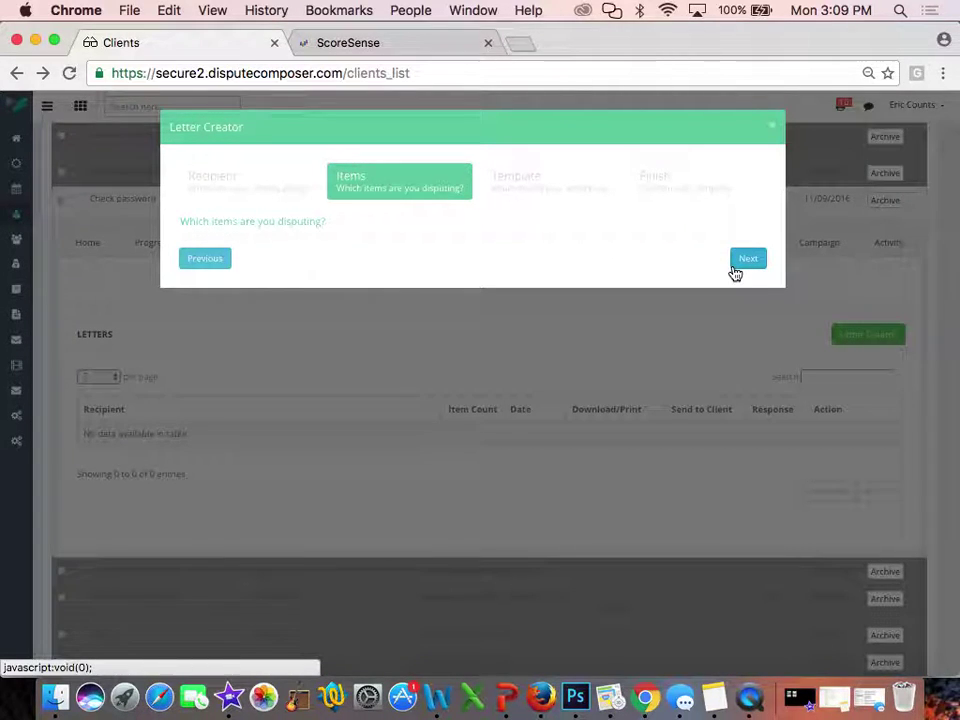
click(749, 261)
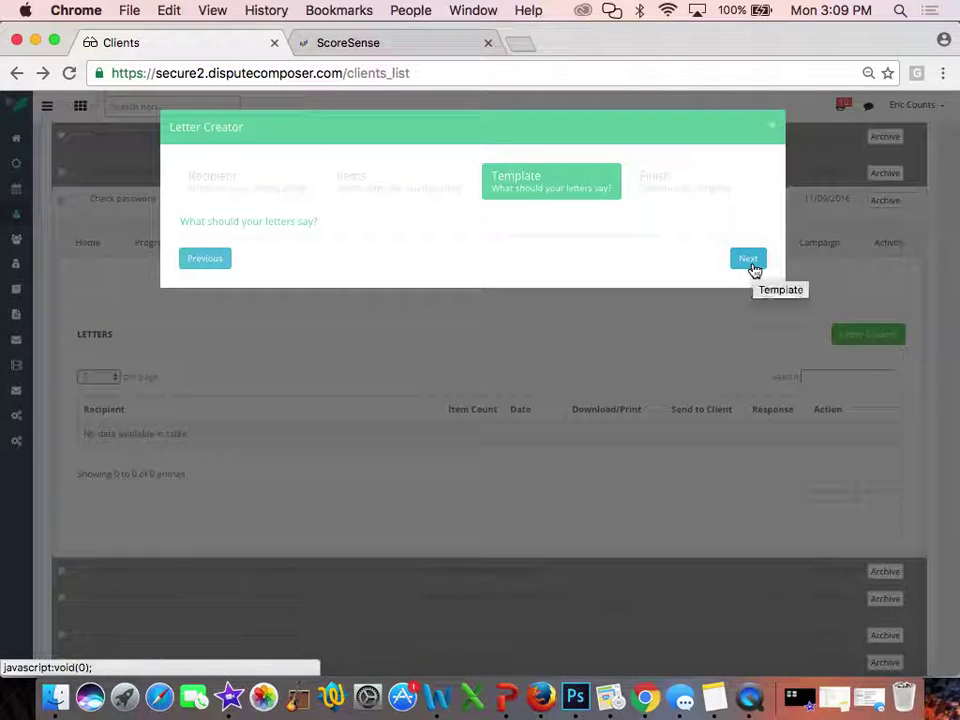
click(750, 262)
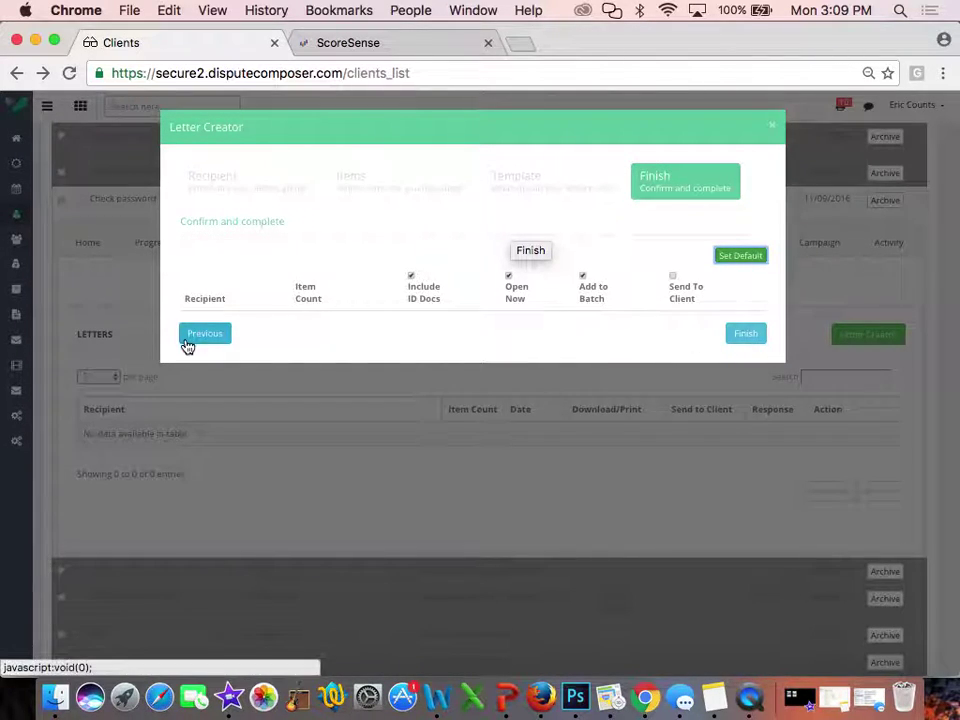
click(774, 126)
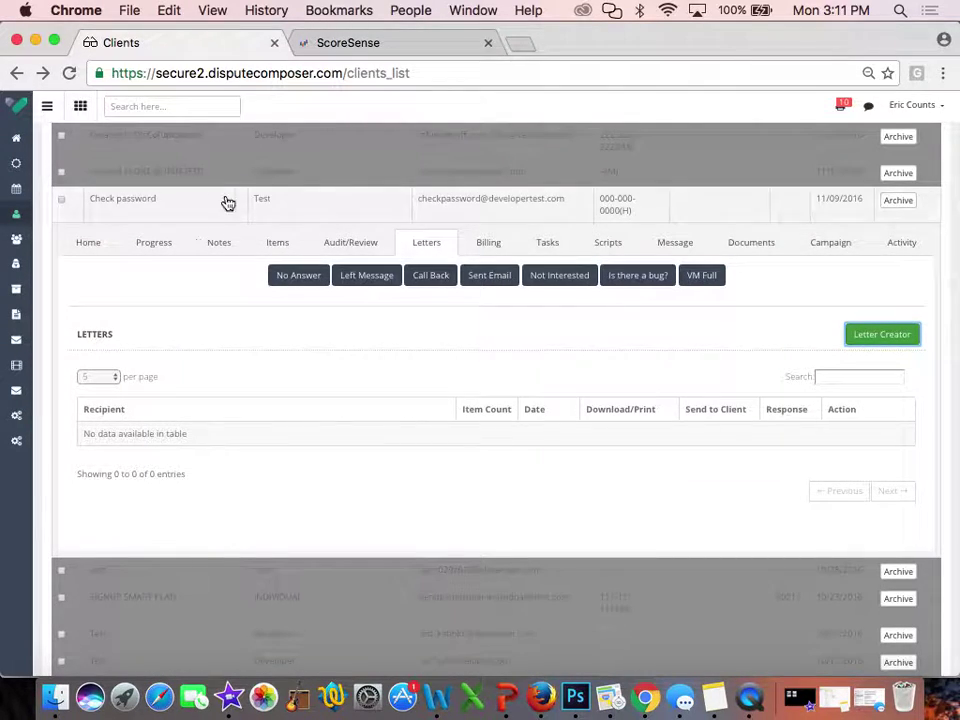
Switch from the client's Items to its empty Audit/Review table
click(279, 242)
click(321, 247)
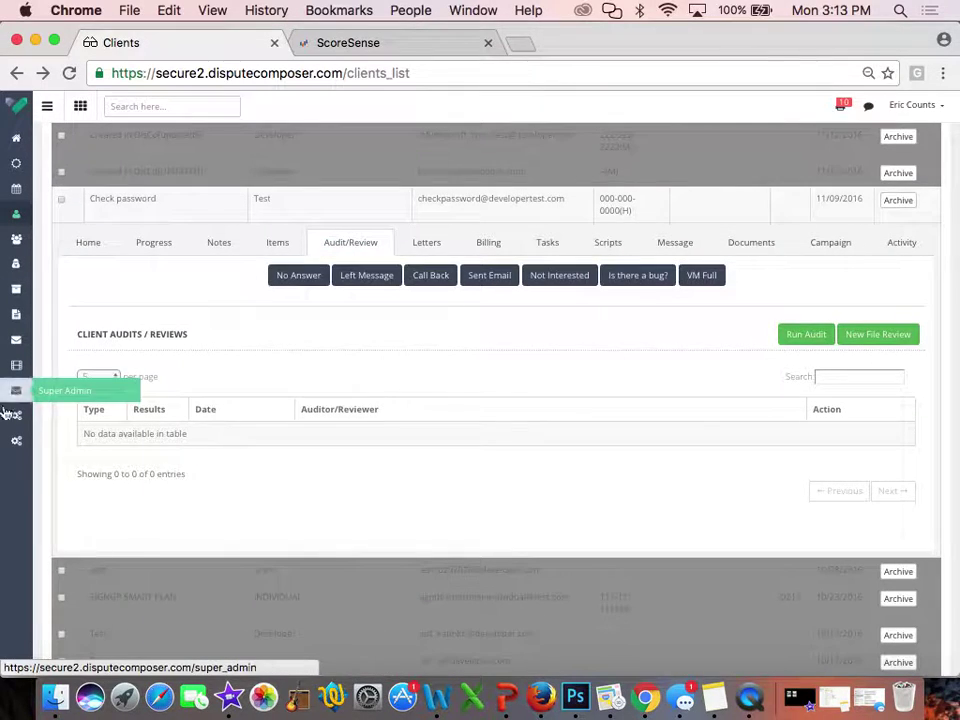
Open Admin > Audit/Review settings showing Audit Text 1, zooming the page out and back in
mouse_move(12, 420)
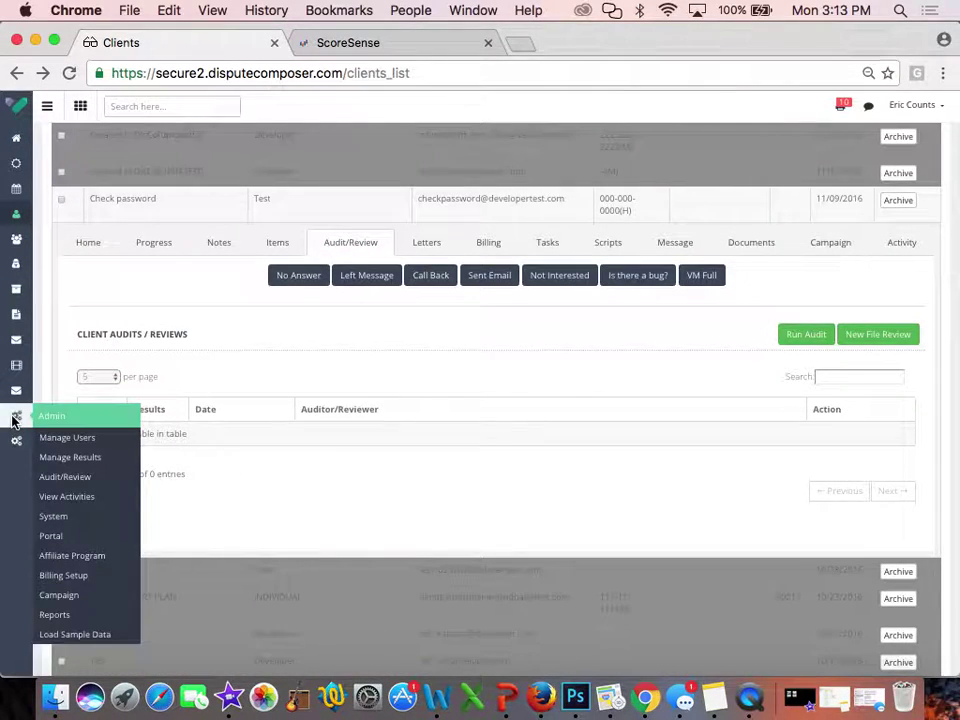
click(75, 484)
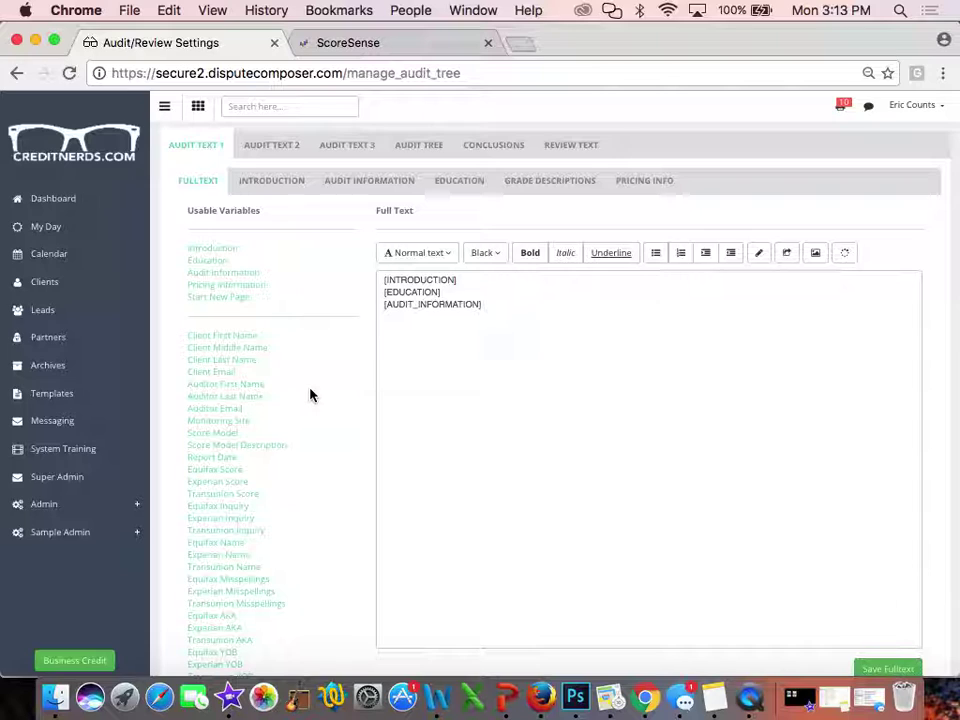
key(super+minus)
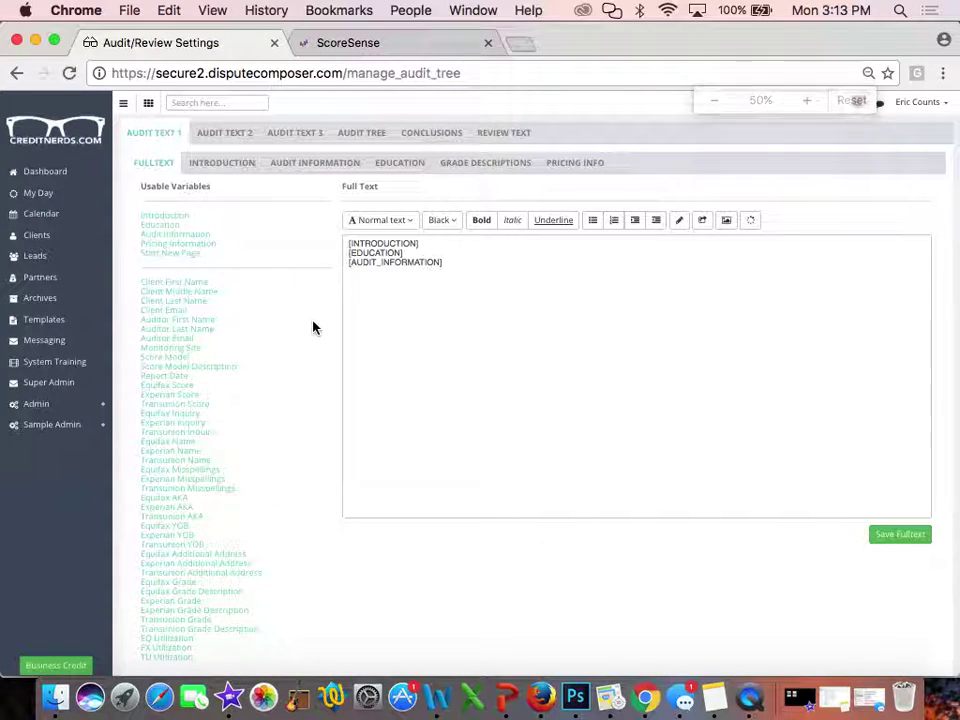
key(super+equal)
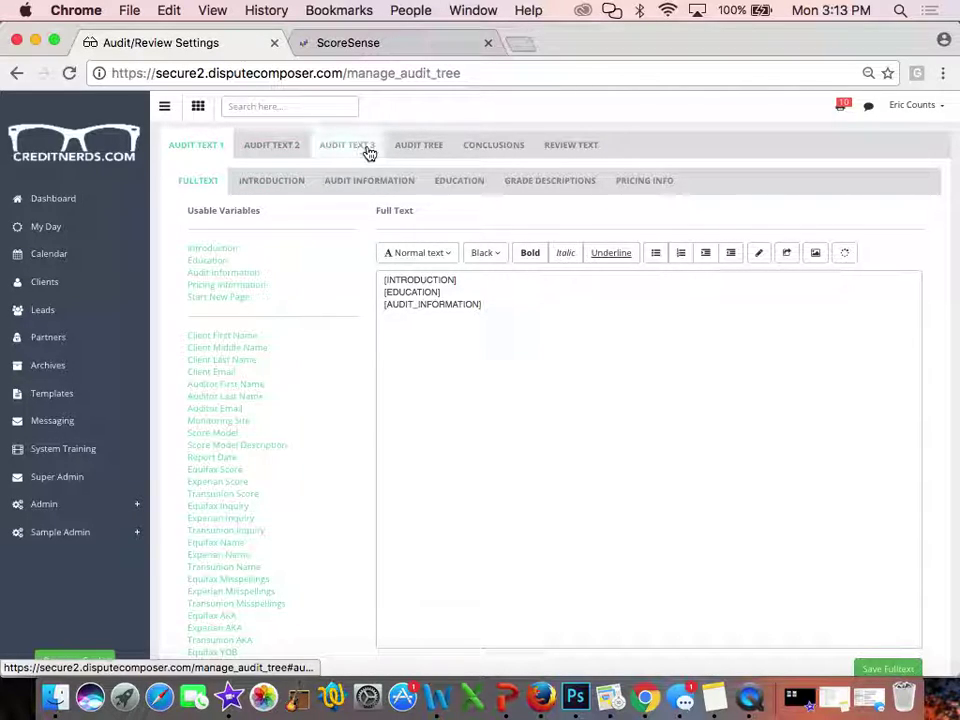
click(416, 151)
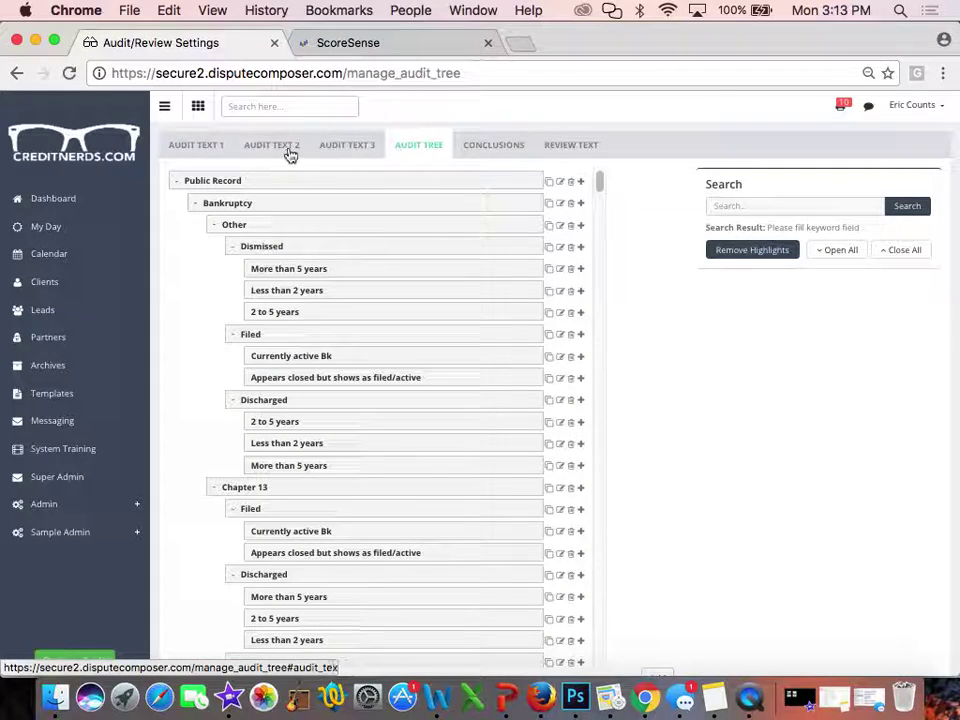
click(177, 184)
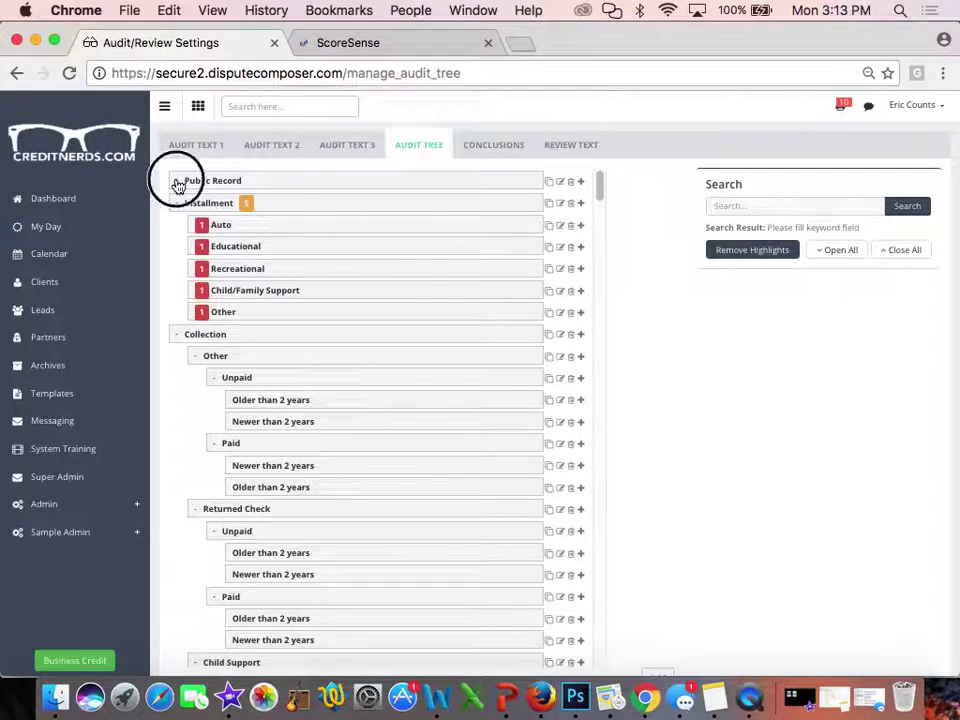
click(177, 184)
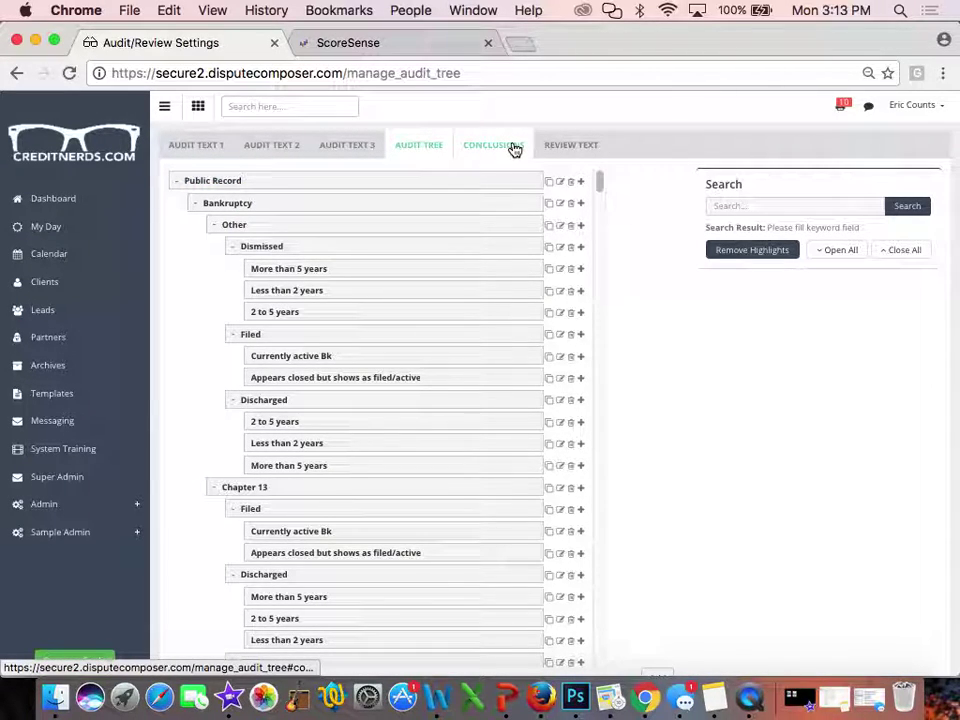
click(514, 148)
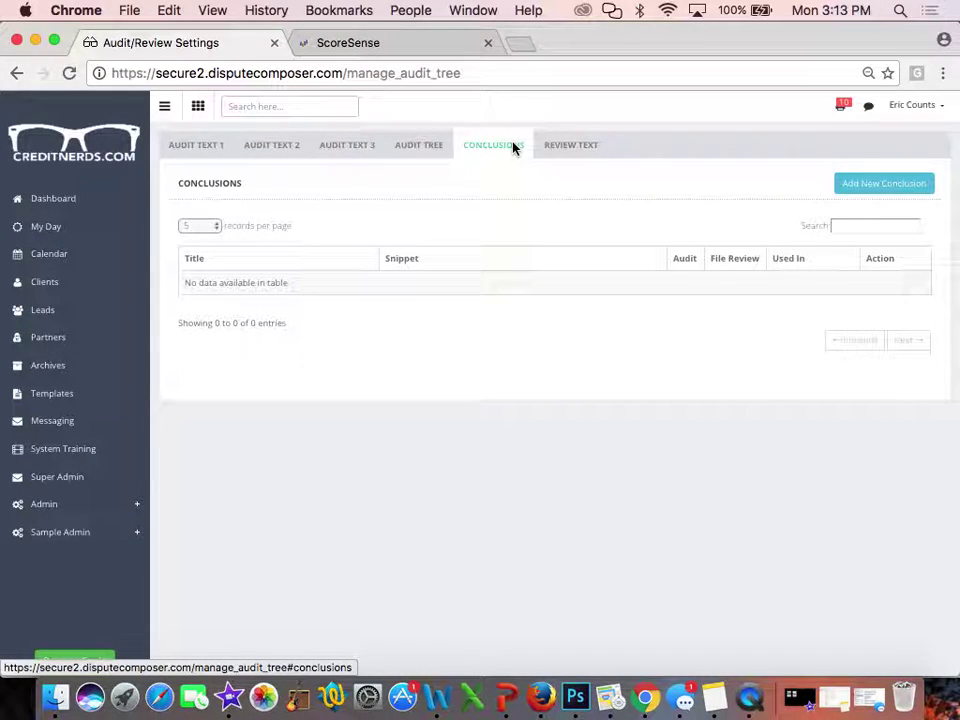
click(587, 148)
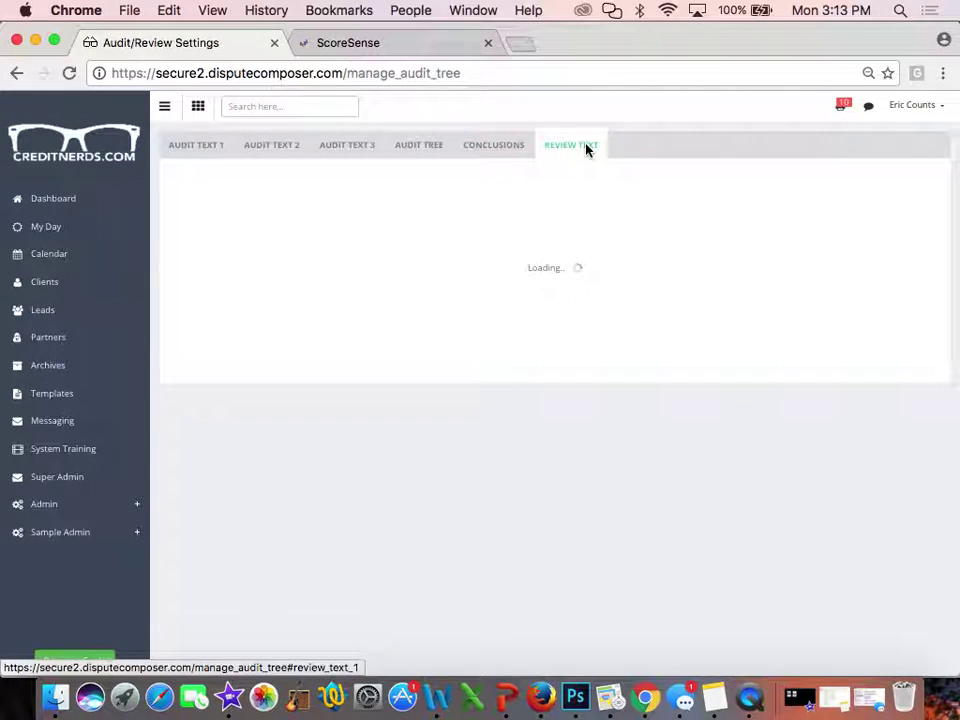
click(183, 147)
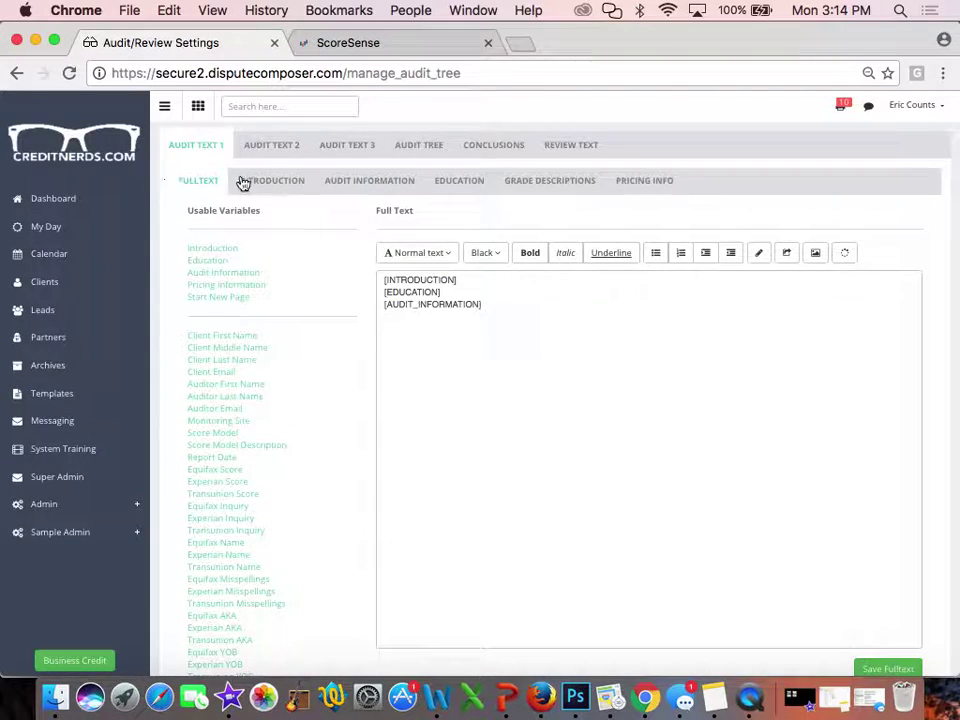
Show Audit Text 1's Introduction, dismiss an empty spinner text form, and review all Usable Variables
click(274, 186)
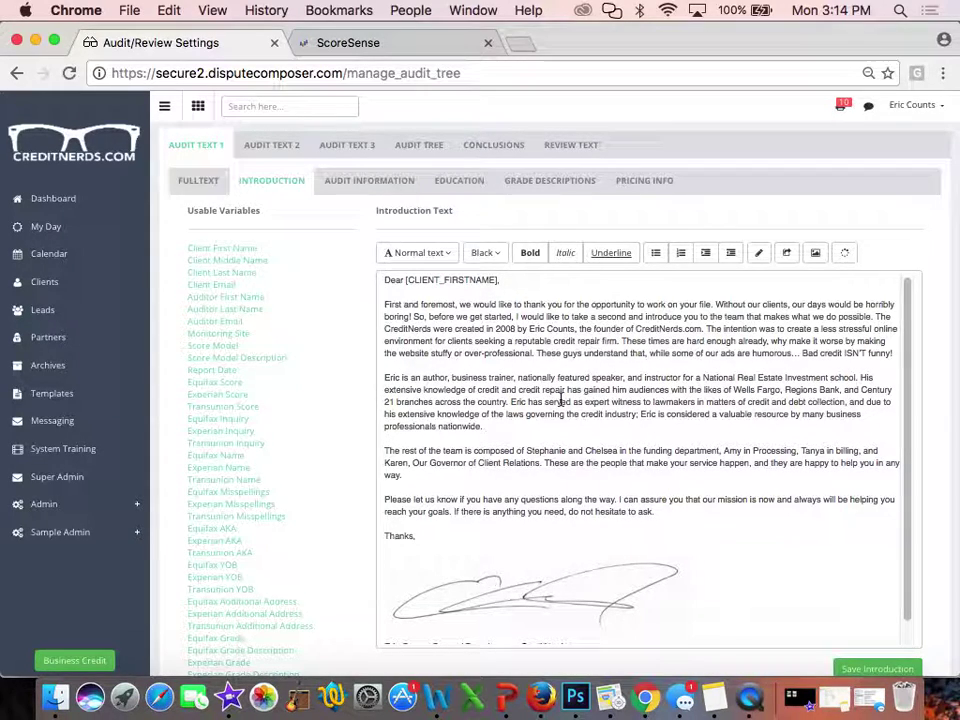
click(846, 256)
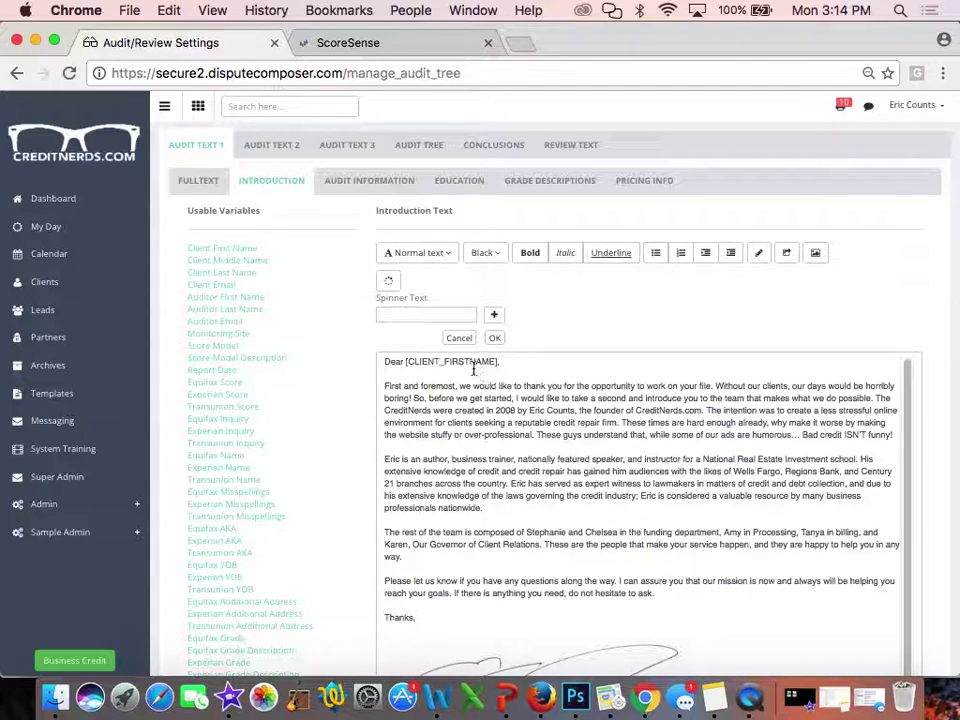
click(461, 337)
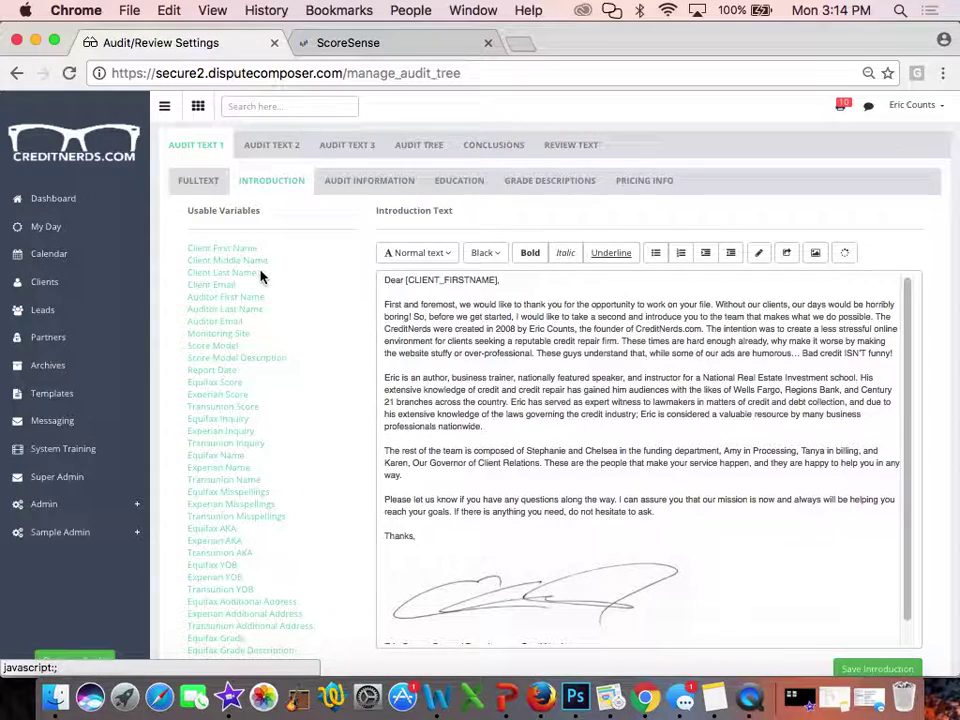
scroll(229, 298, down, 1)
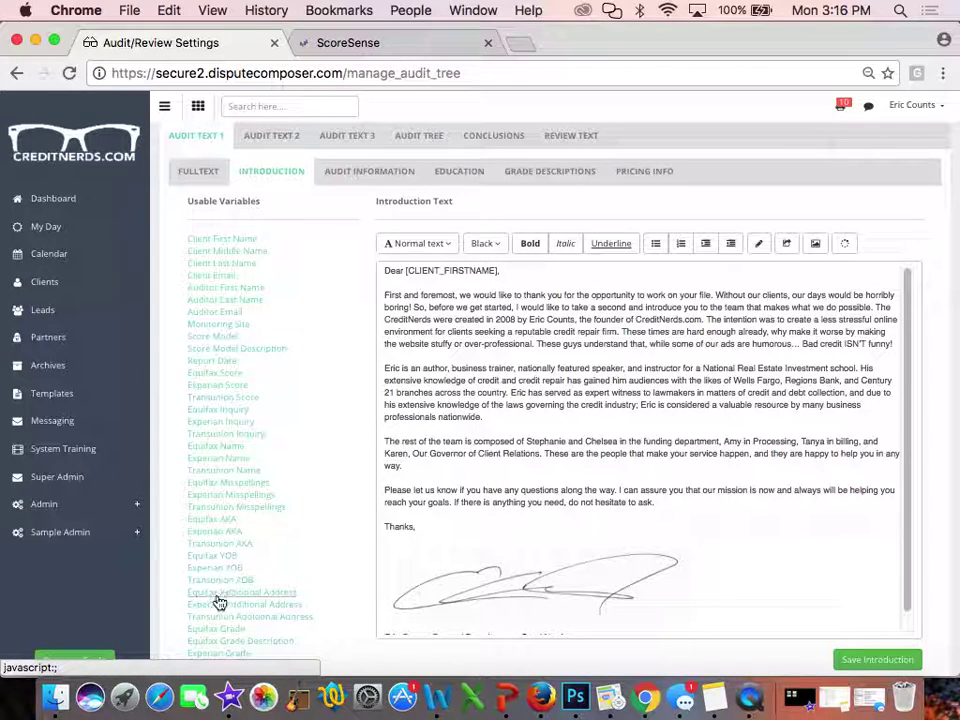
scroll(215, 600, down, 3)
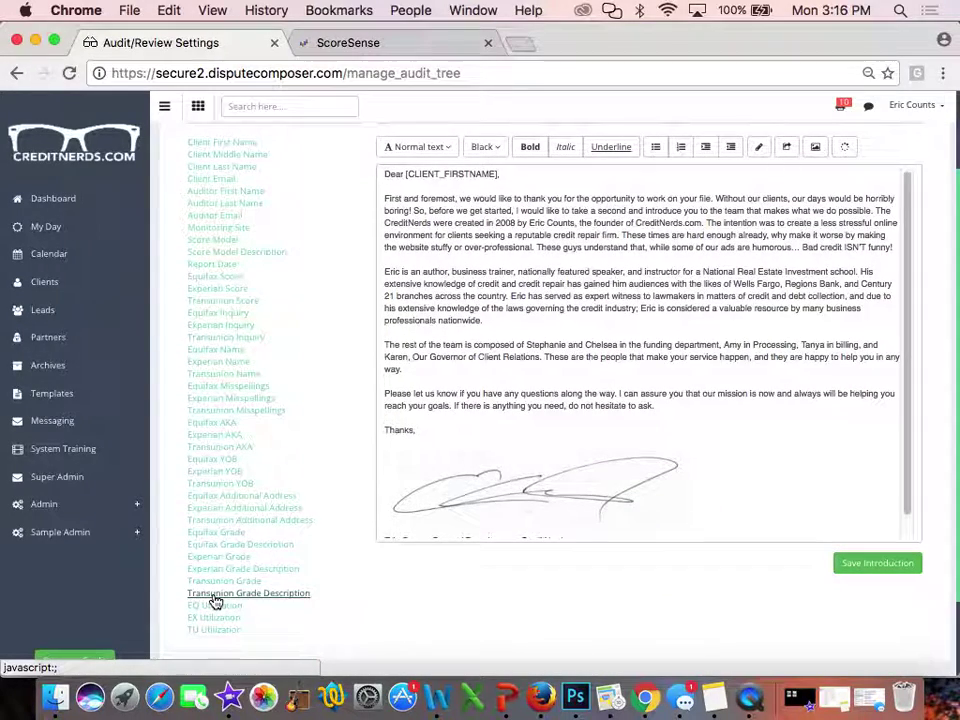
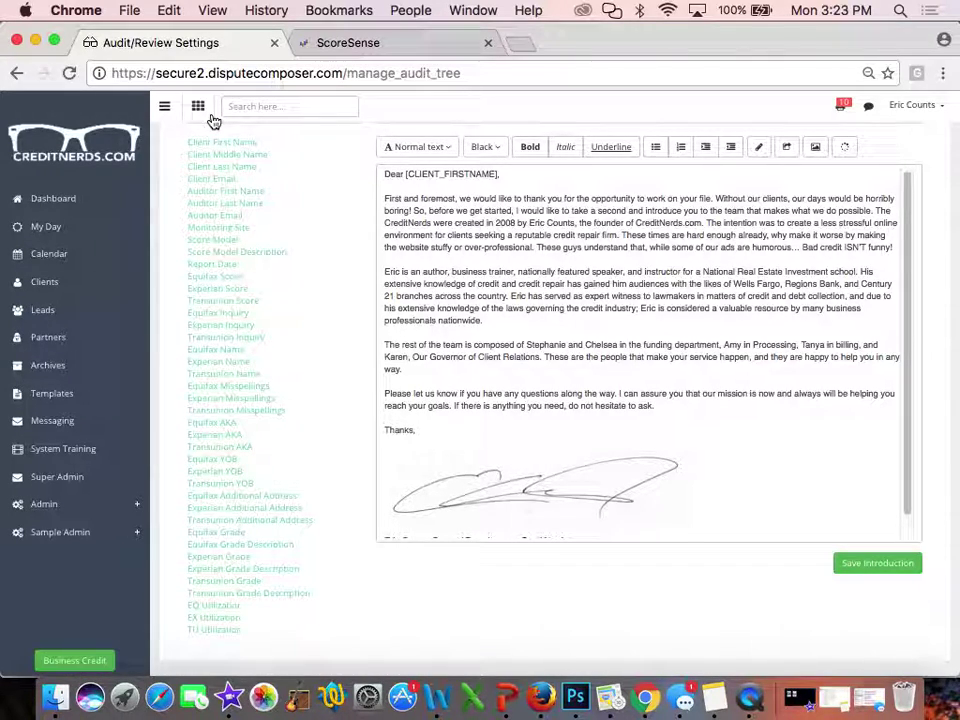
Remove the inserted [EQUIFAX_SCORE] placeholder and the period after 'professionals nationwide' in the introduction letter
click(497, 322)
key(Return)
key(Return)
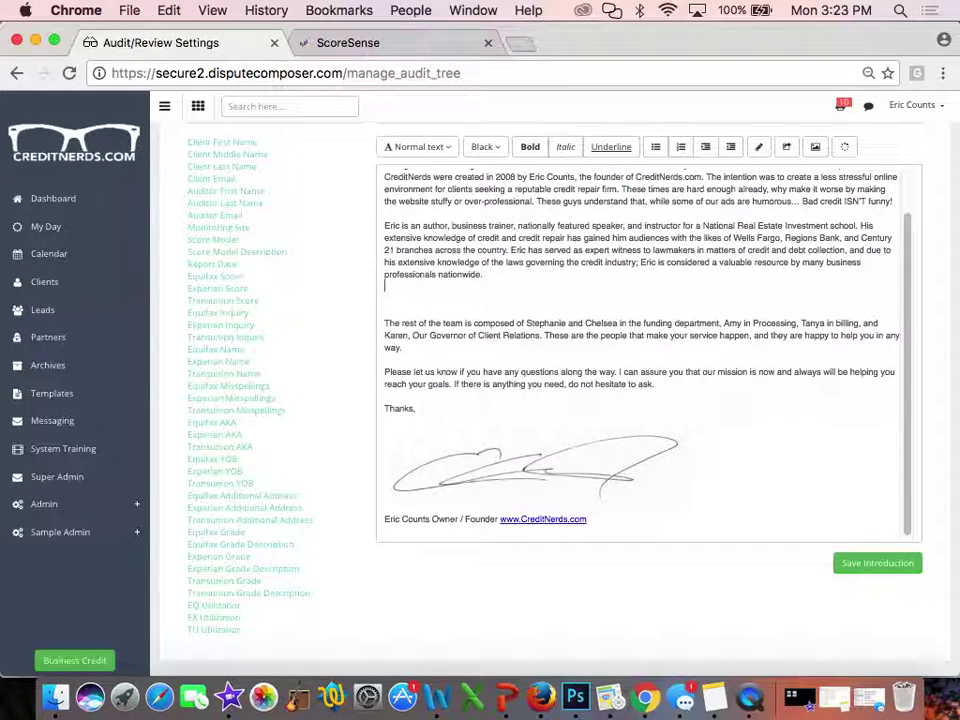
click(216, 281)
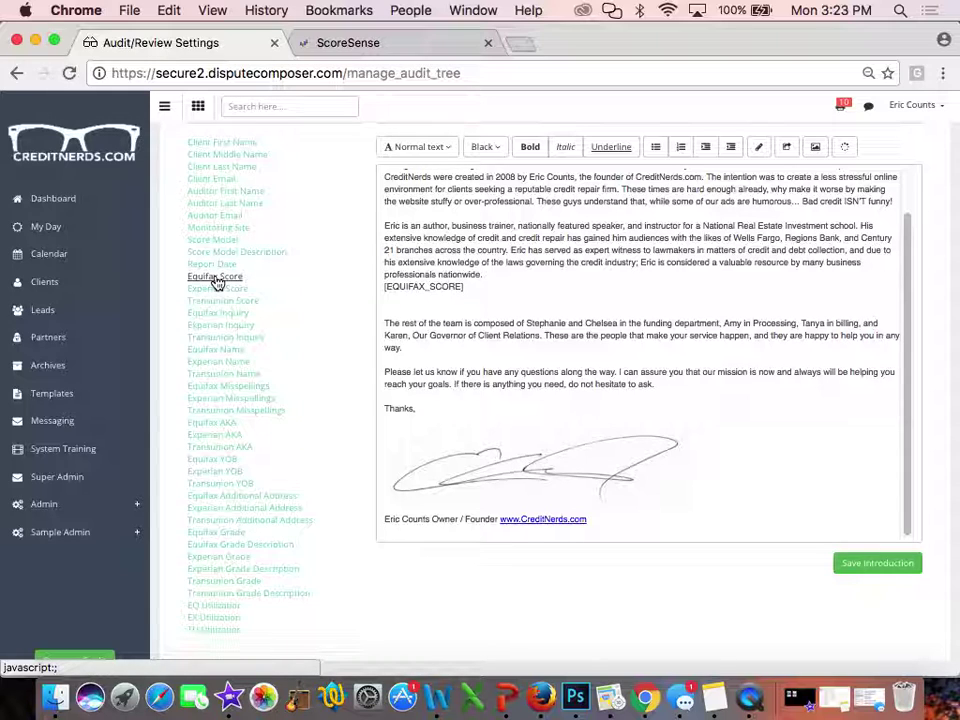
key(BackSpace)
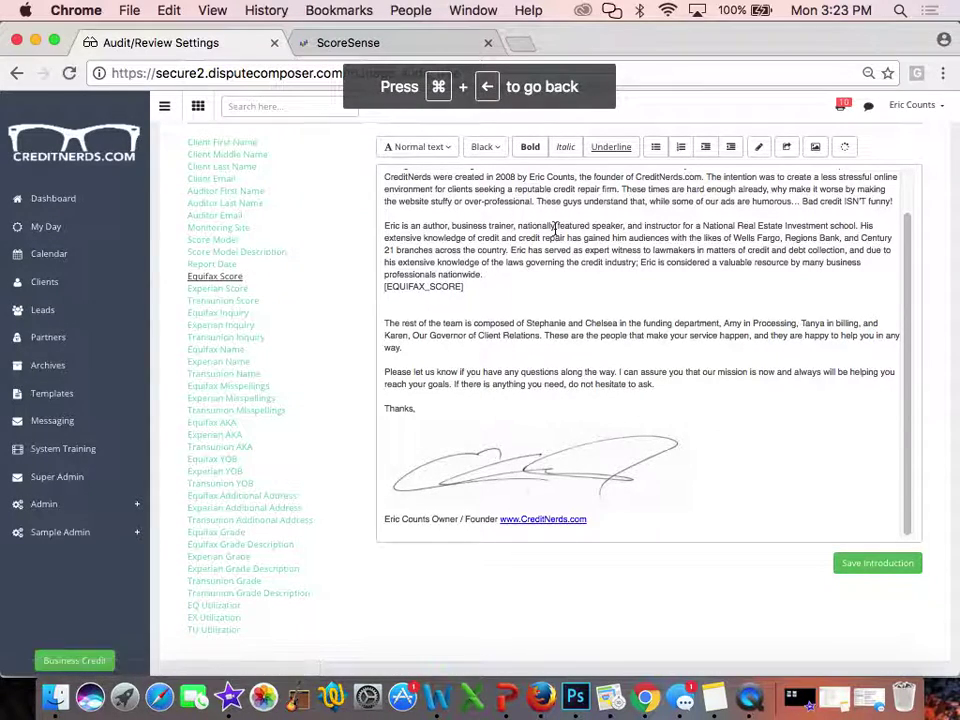
double_click(396, 287)
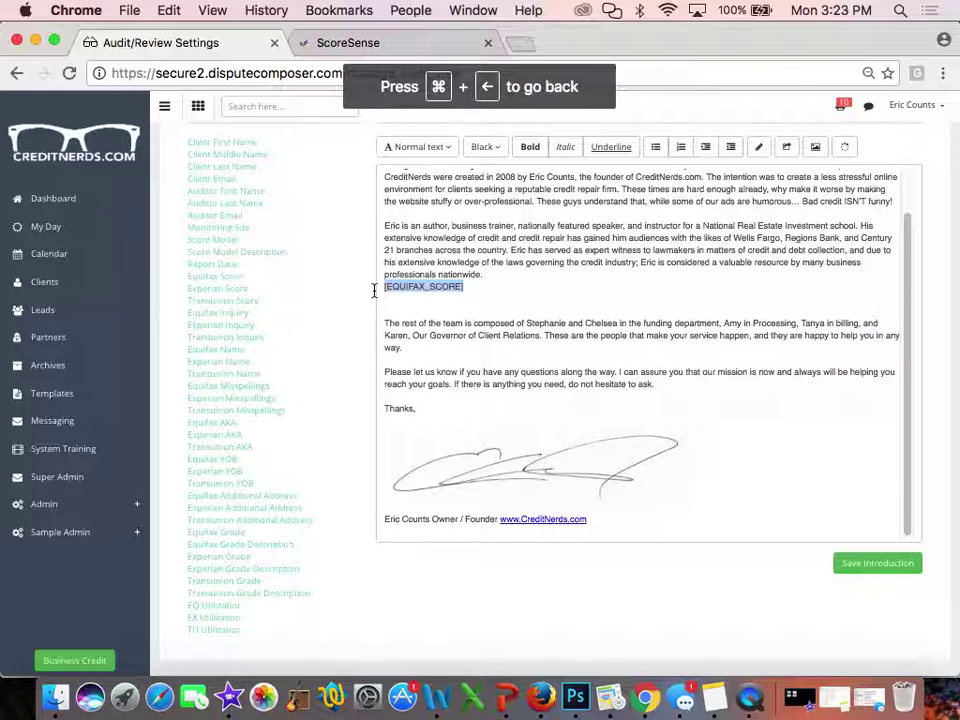
key(BackSpace)
key(BackSpace)
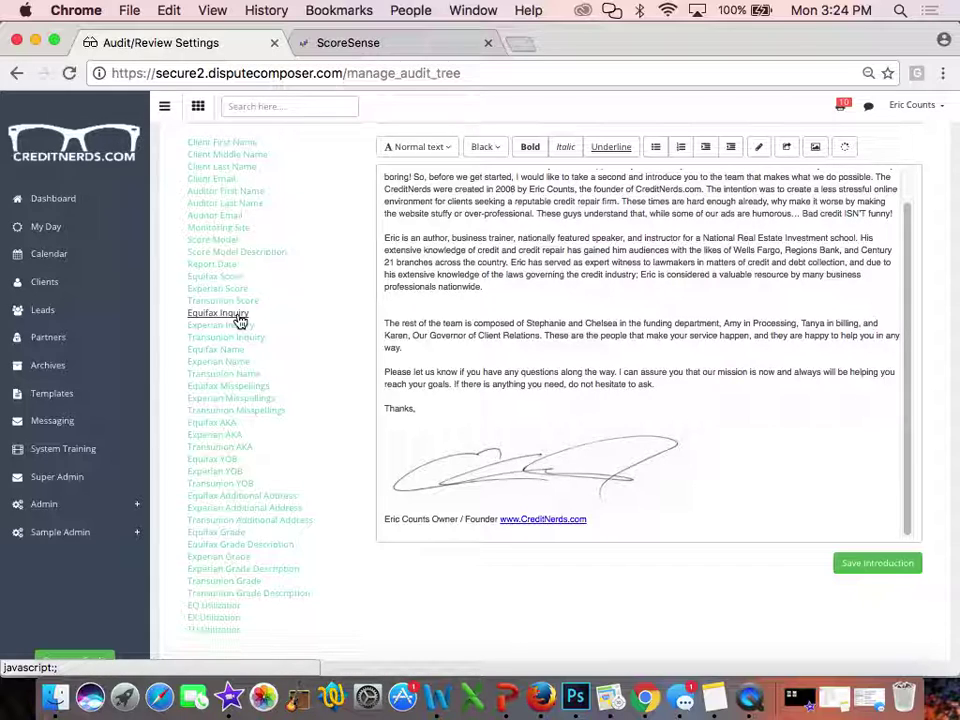
key(BackSpace)
key(BackSpace)
scroll(345, 302, up, 3)
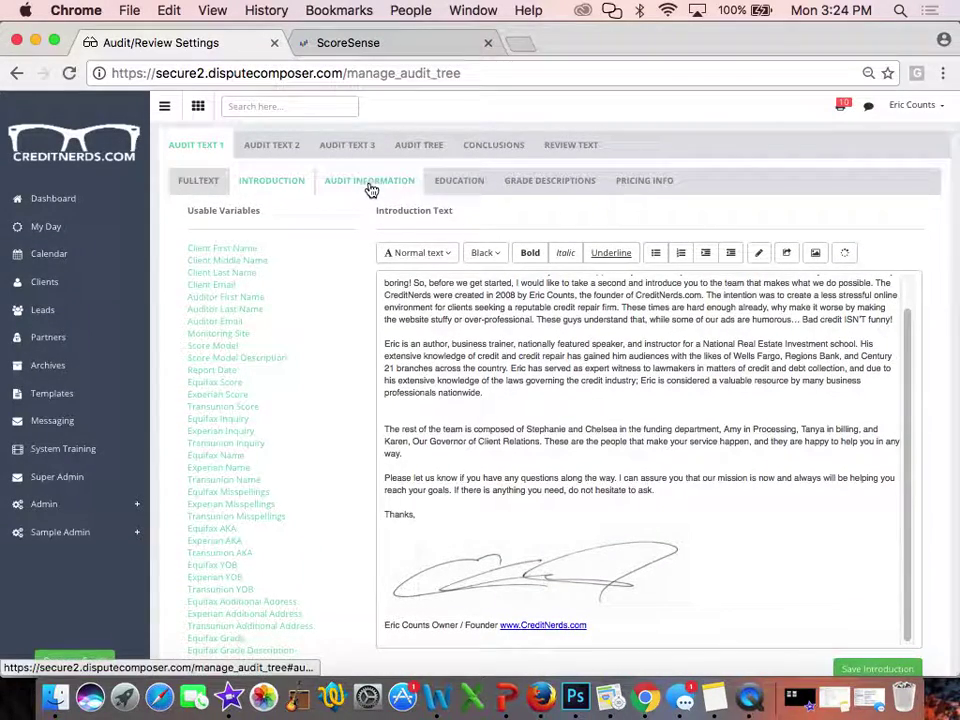
Review the Audit Information text, then show the empty Conclusions table
click(369, 184)
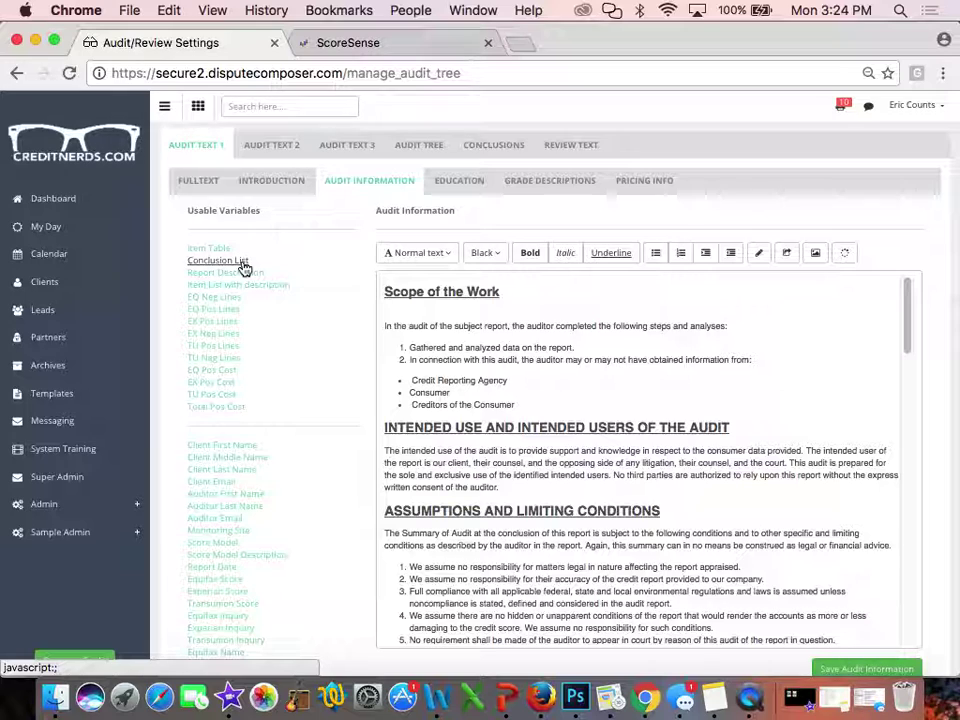
click(500, 147)
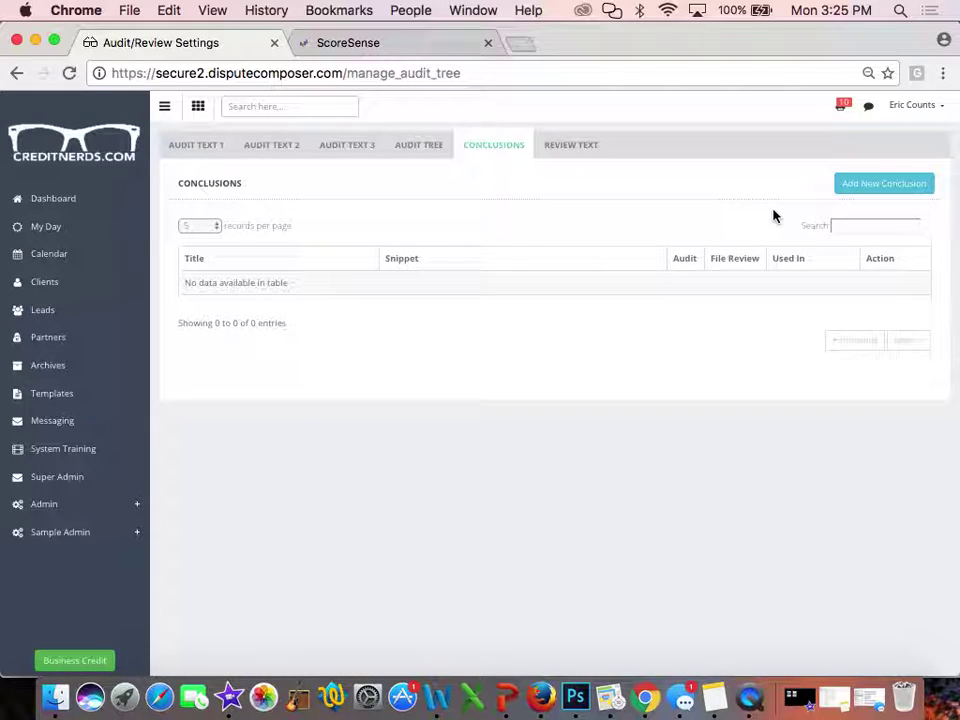
Get a blank Add New Conclusion form open after the page reloads to Conclusions
click(886, 186)
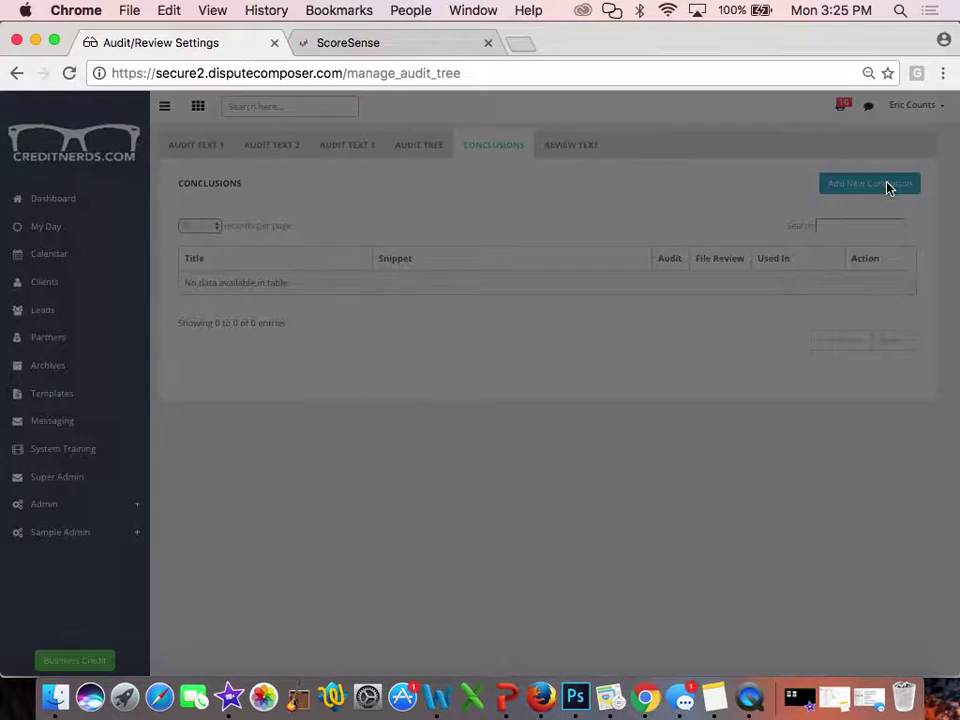
click(545, 122)
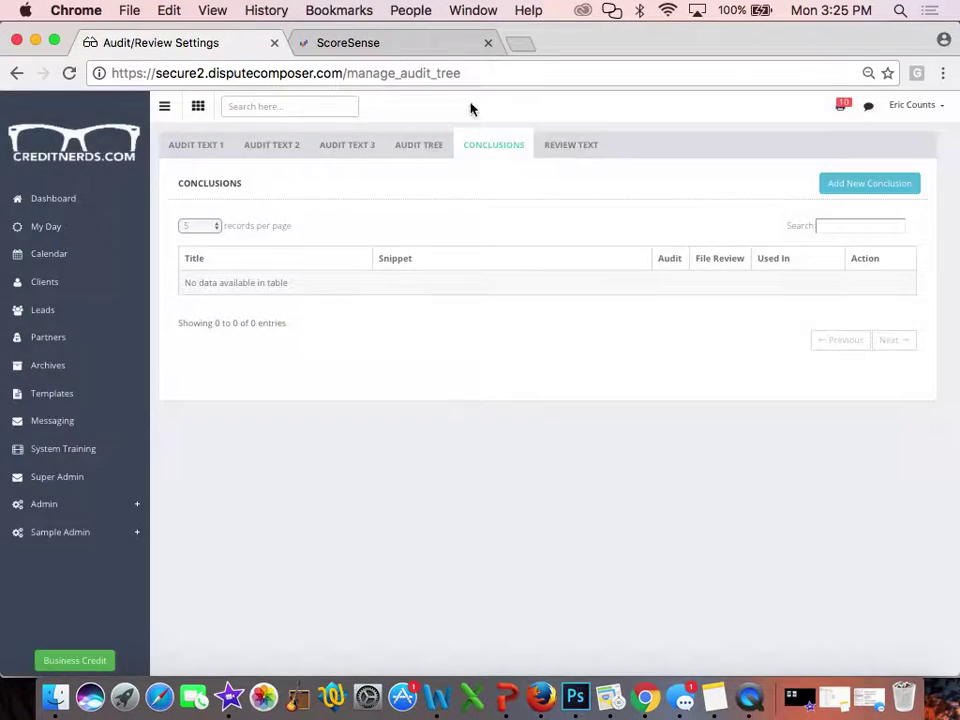
click(872, 184)
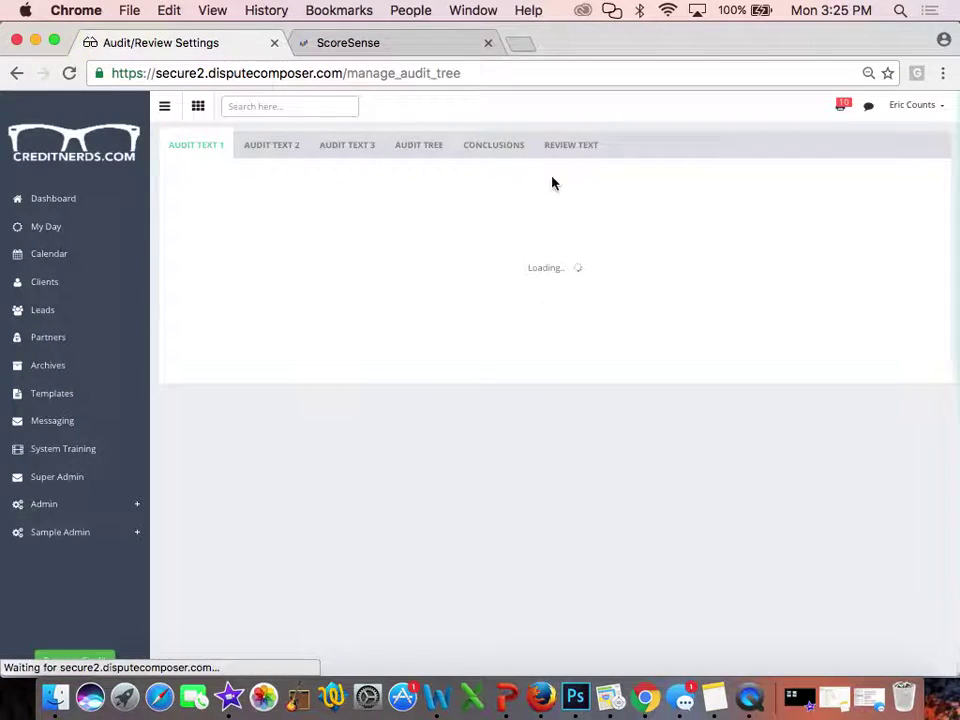
click(494, 150)
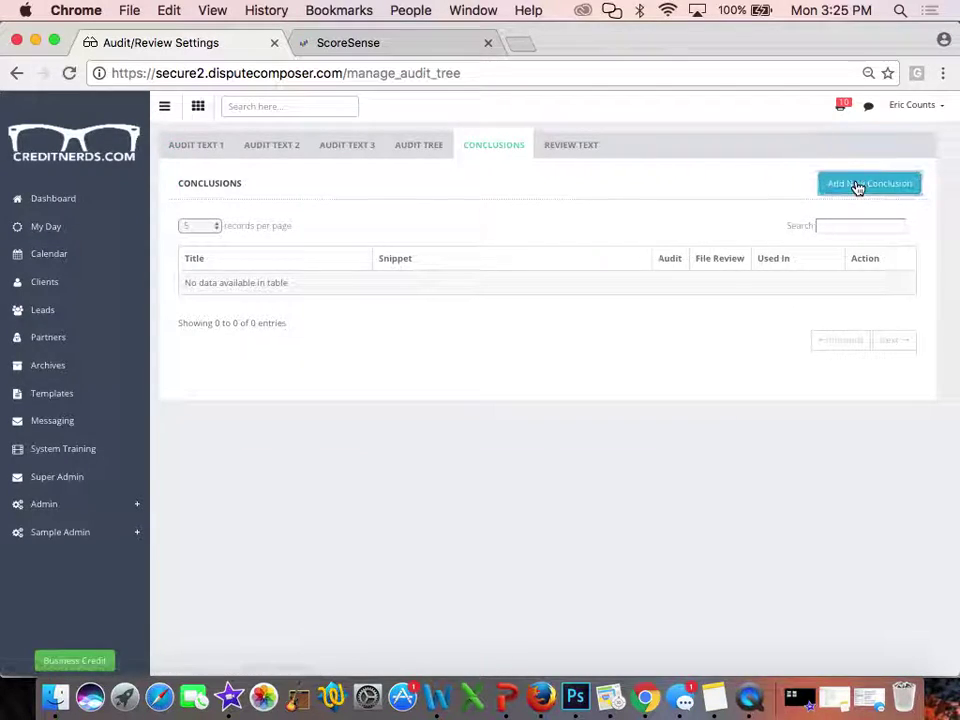
click(855, 185)
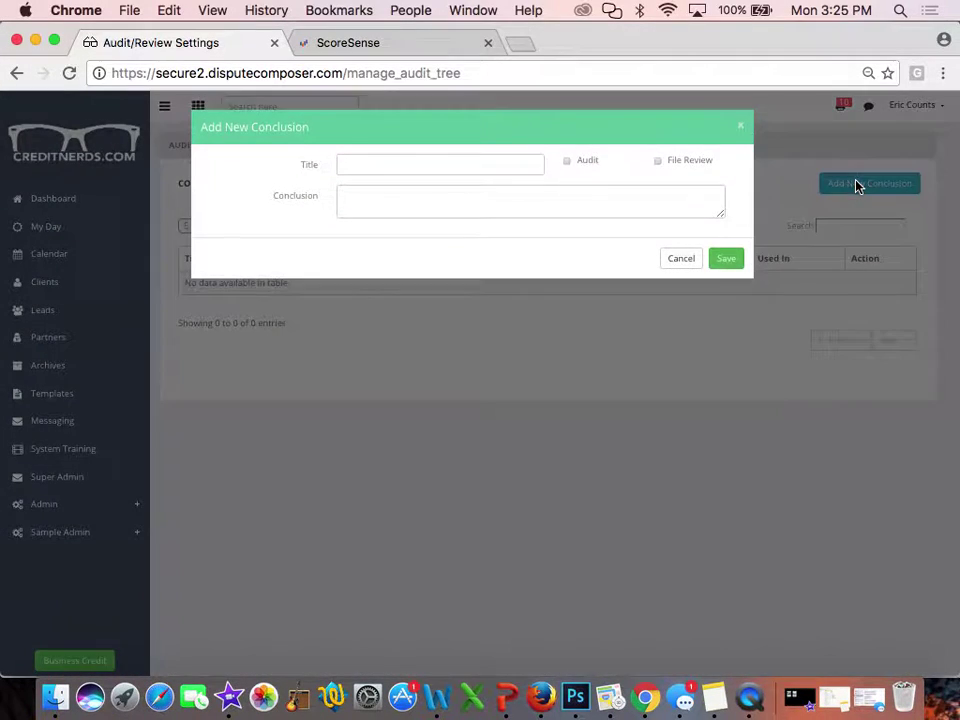
Title the new conclusion 'UR too high' and mark it for Audit
click(416, 159)
text(UR too high)
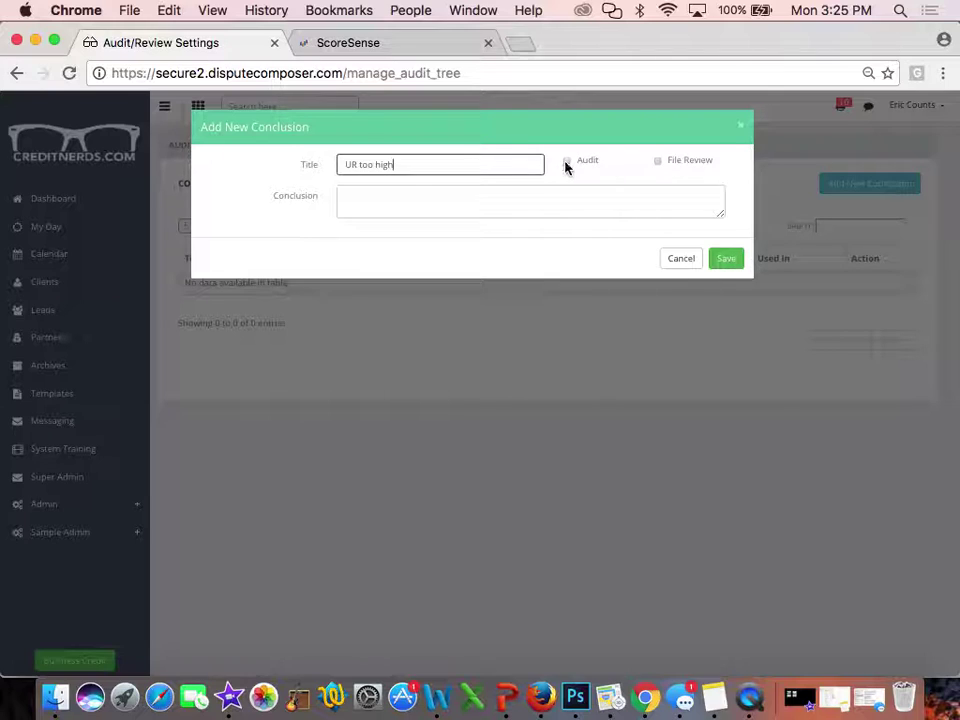
click(566, 163)
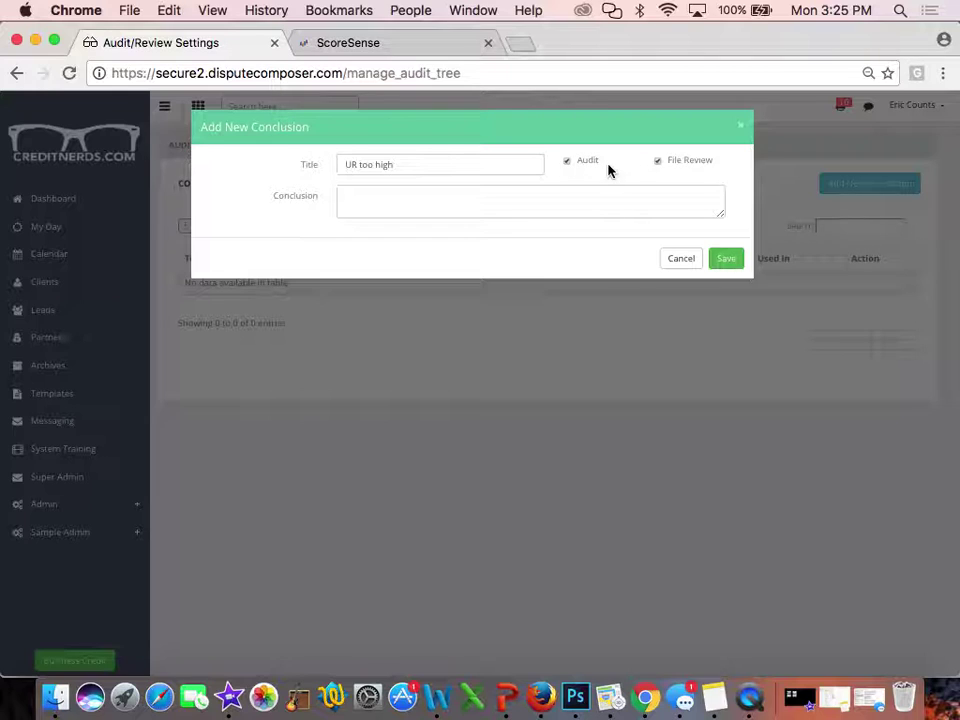
Write the Utilization Ratio conclusion text ending with 'KNOCK IT OFF' and save it
click(400, 200)
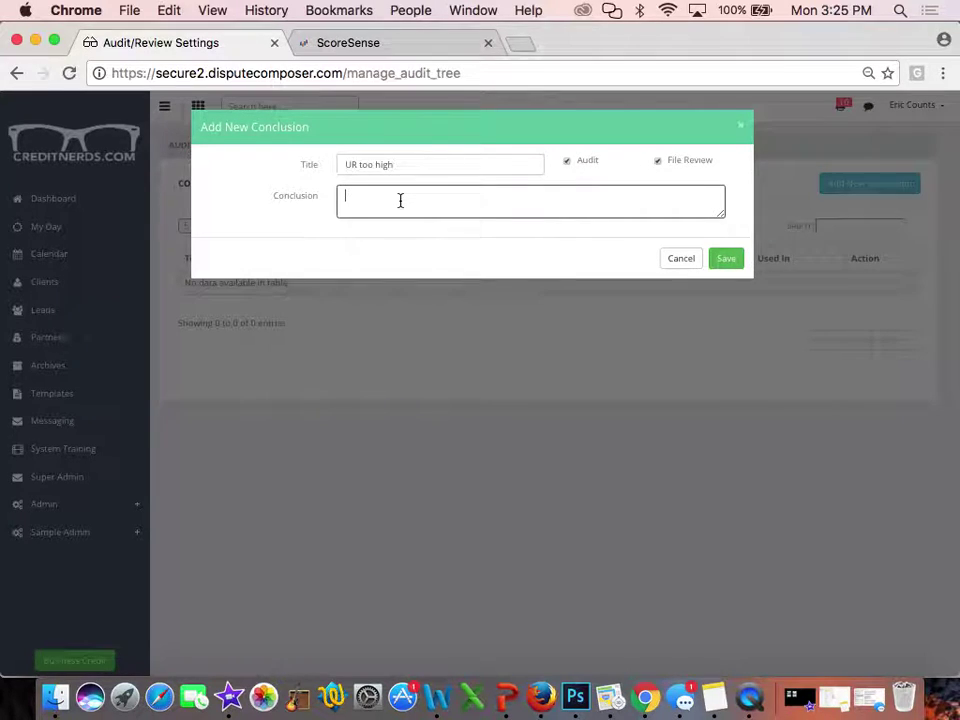
text(We noticed that your Utilization R)
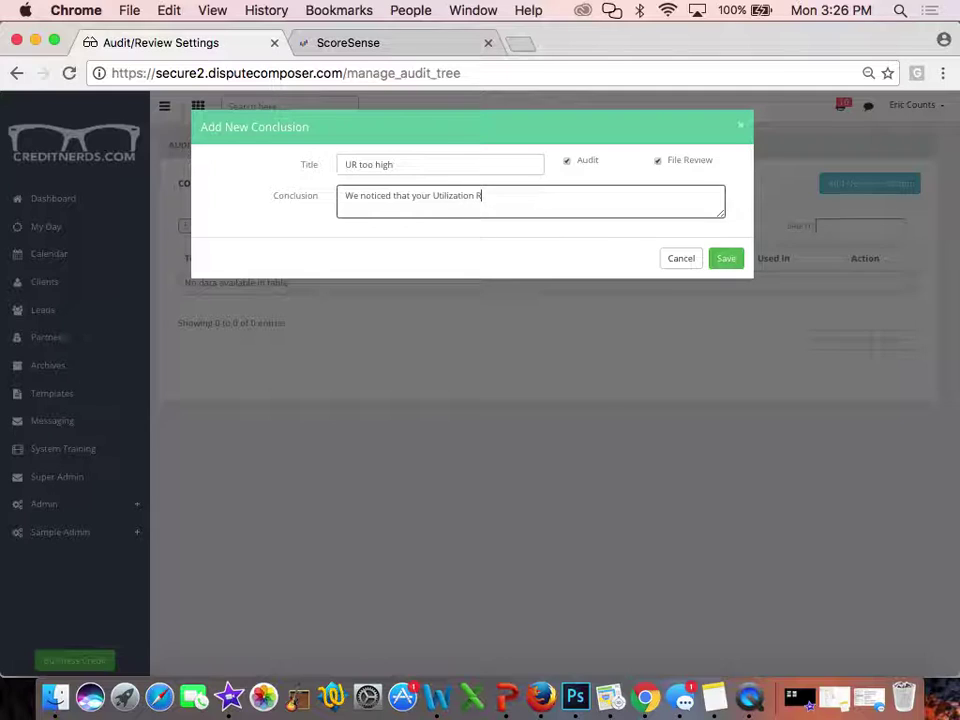
text(atio is too high. You will remember f)
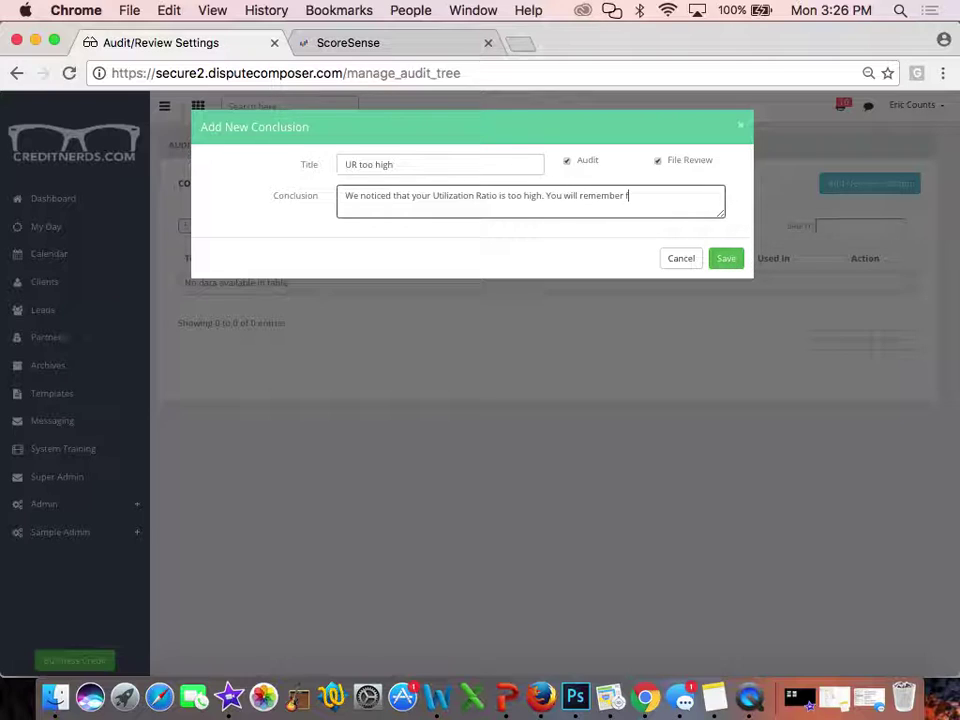
text(rom the)
text( education se)
text(ction)
text( that)
text( U)
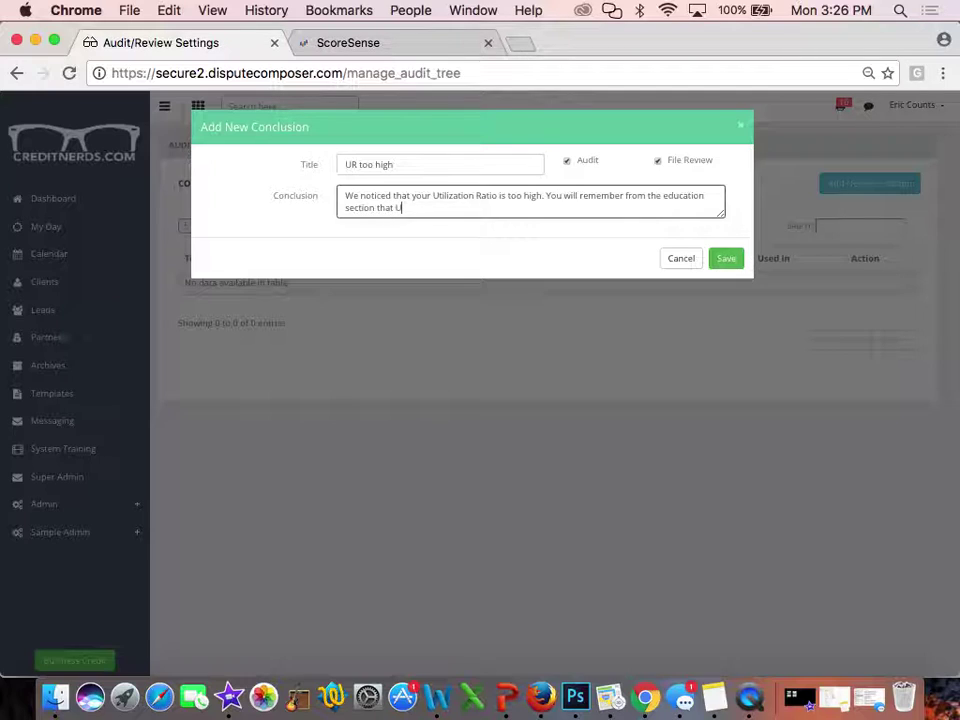
text(R is a large factor in your cre)
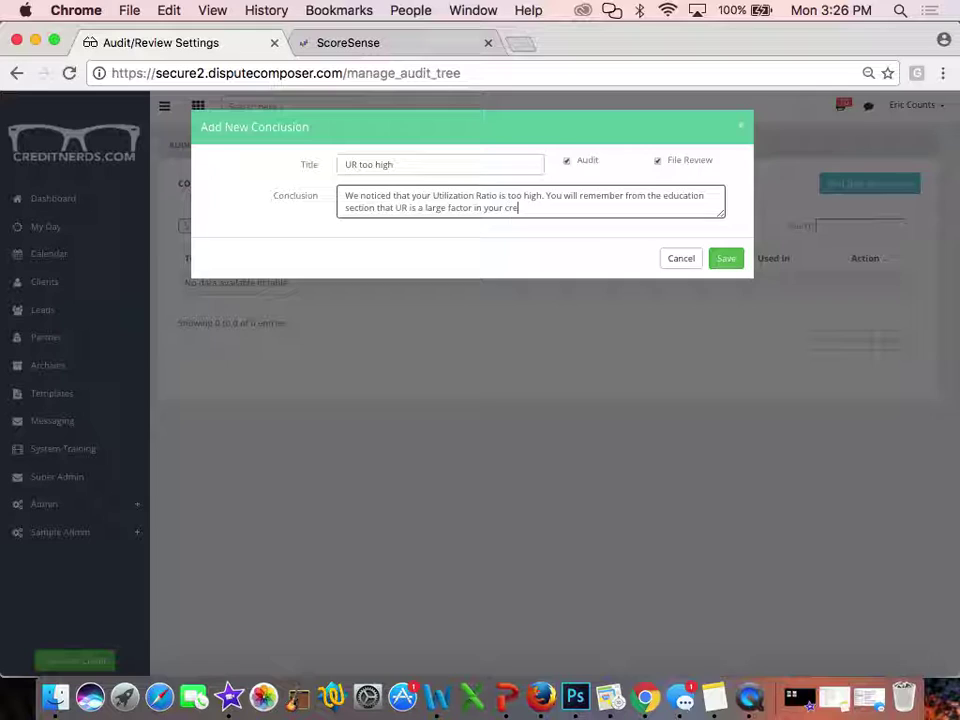
text(dit score)
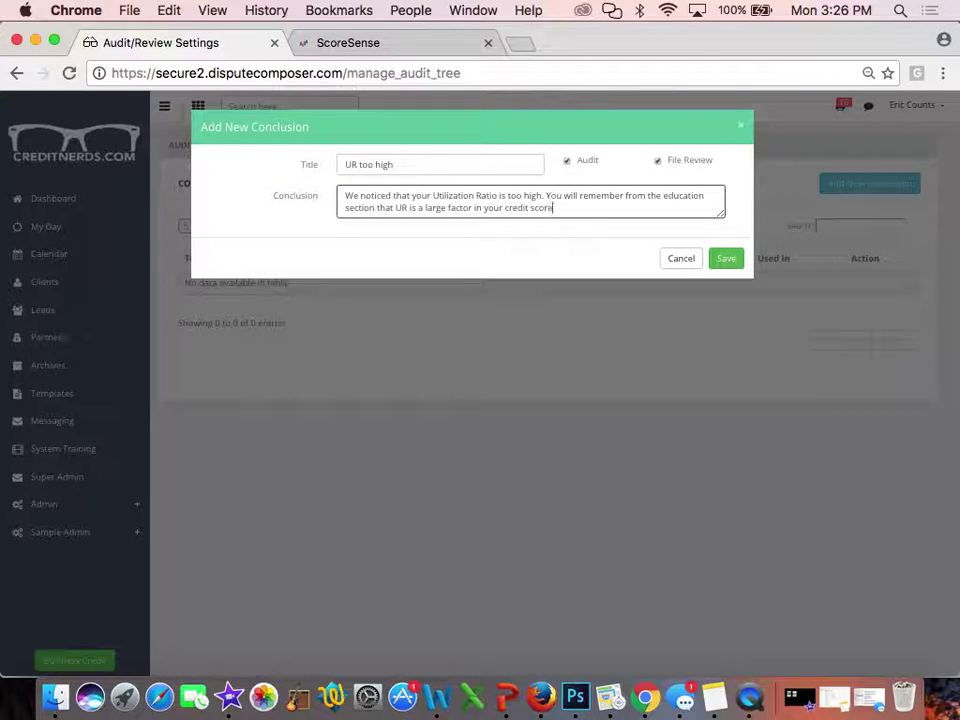
text(. We recommend keeping this at a)
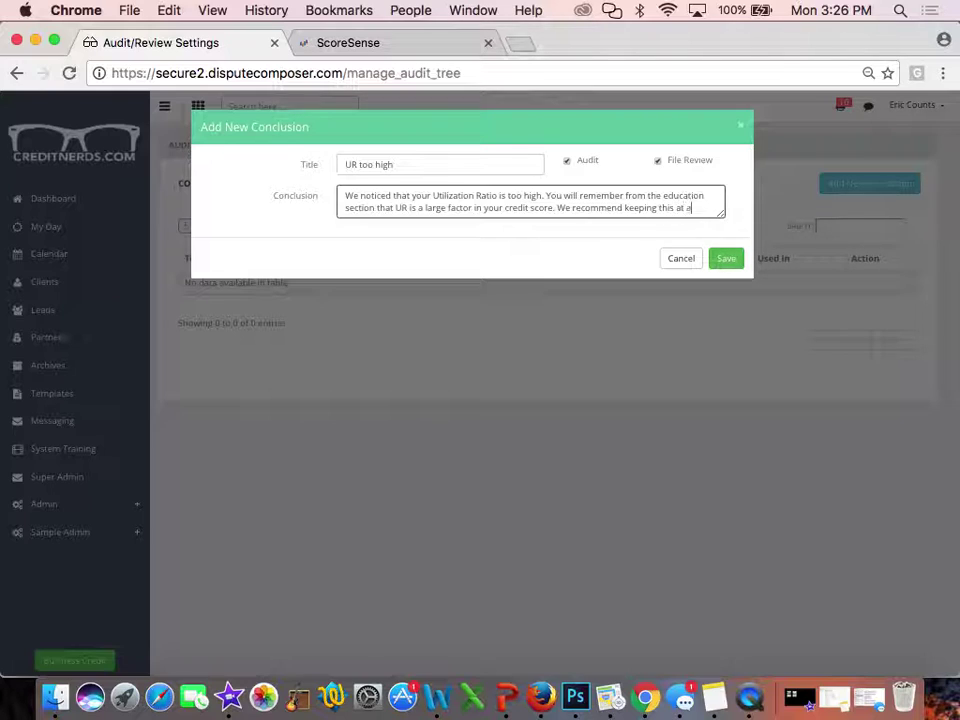
text( MAXIMU)
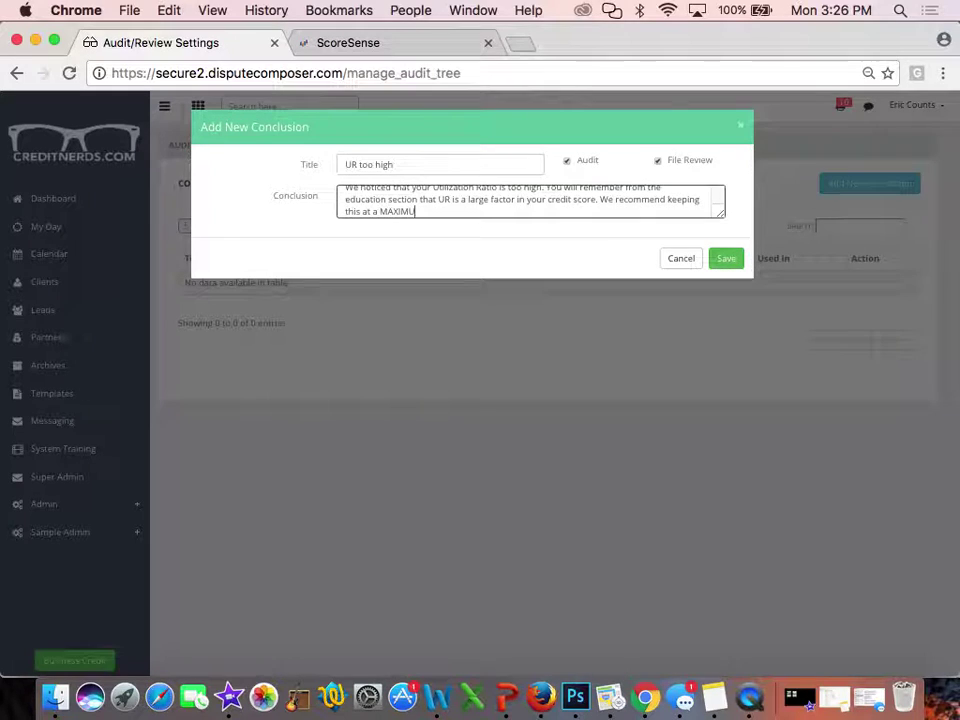
text(M of)
text( no more t)
text(hat)
text(hat 30%)
text(.)
text(WE CAN)
text('T STRESS)
text( THIS ENOUGH)
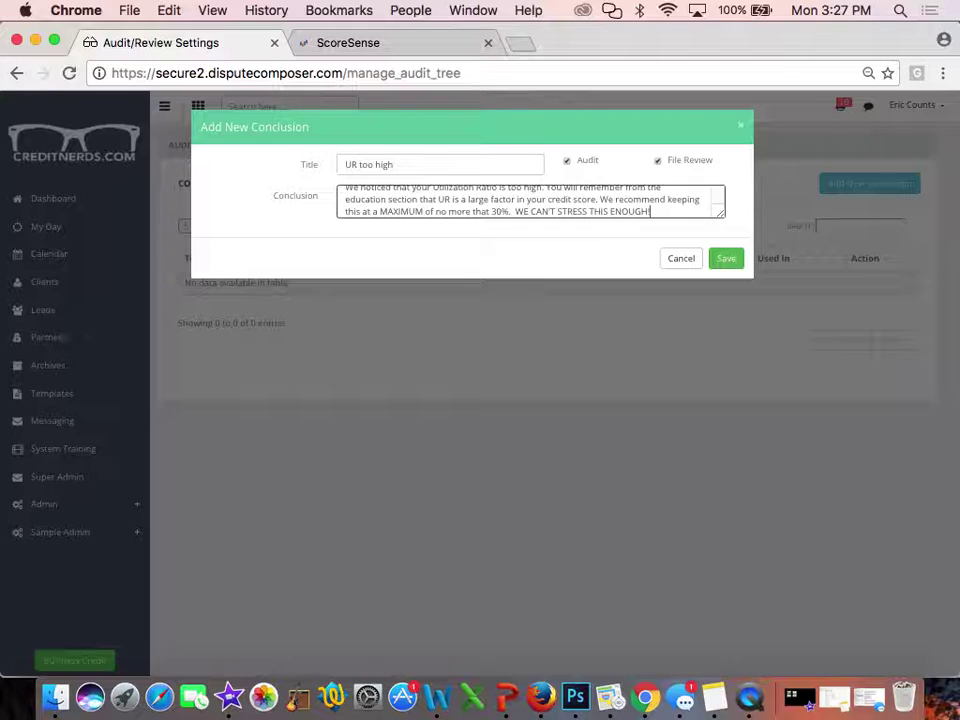
text(!)
key(Return)
key(Return)
text(KNOCK IT OFF)
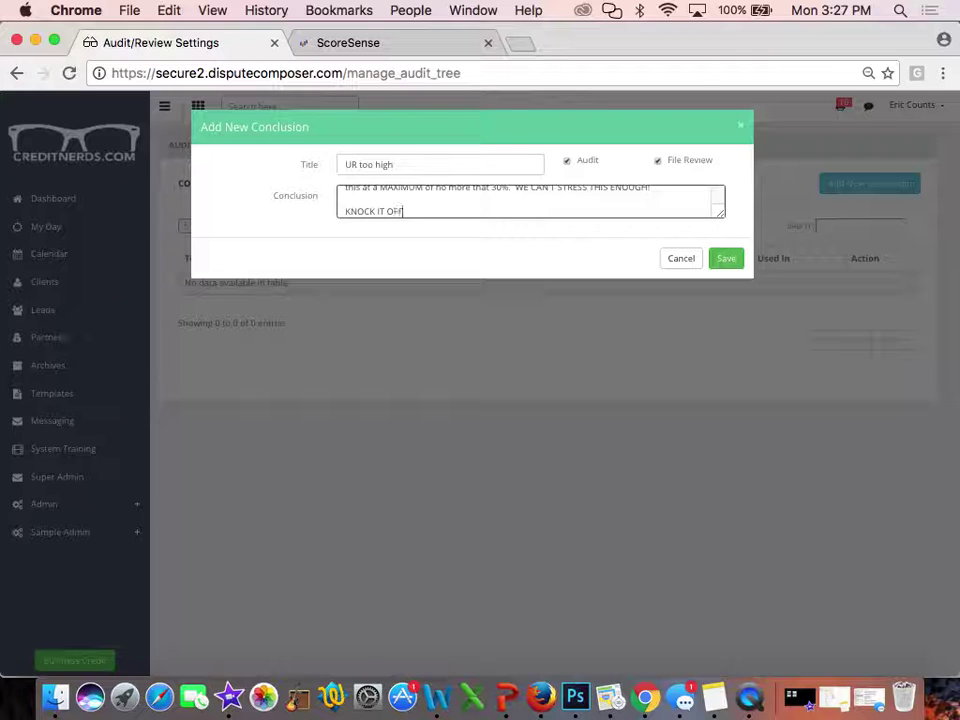
click(726, 262)
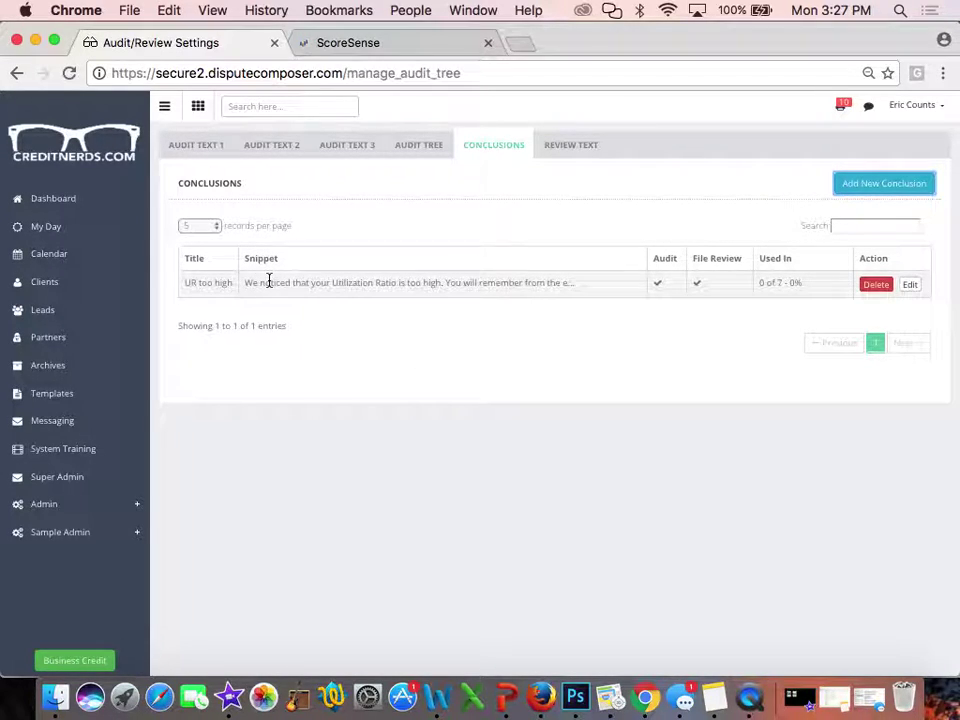
Close the ScoreSense page and start another conclusion from the Conclusions list
click(912, 188)
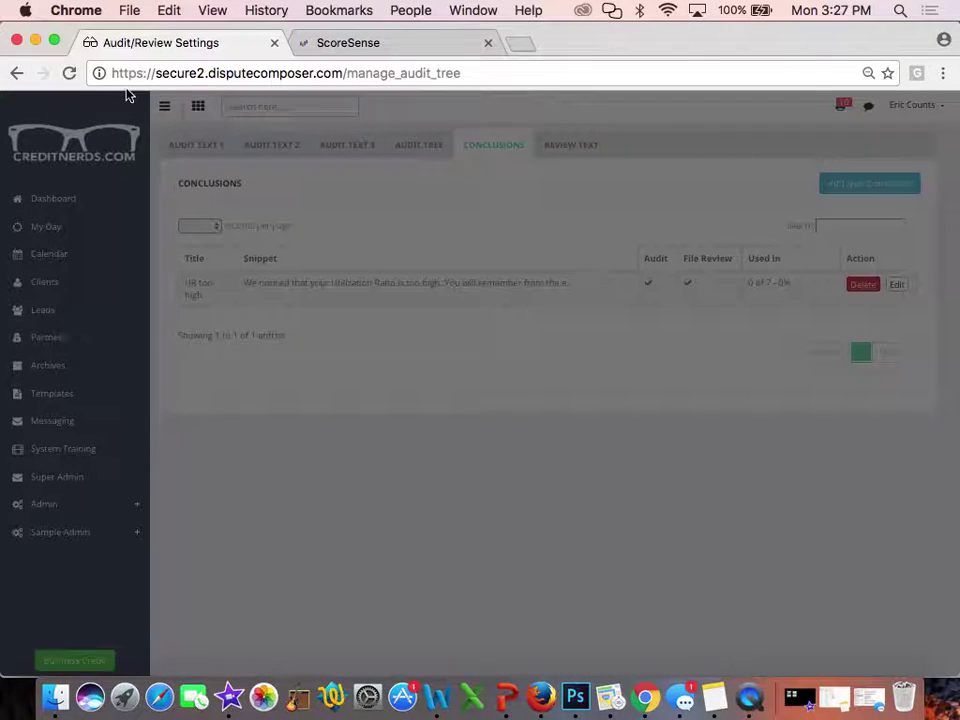
click(380, 43)
click(487, 43)
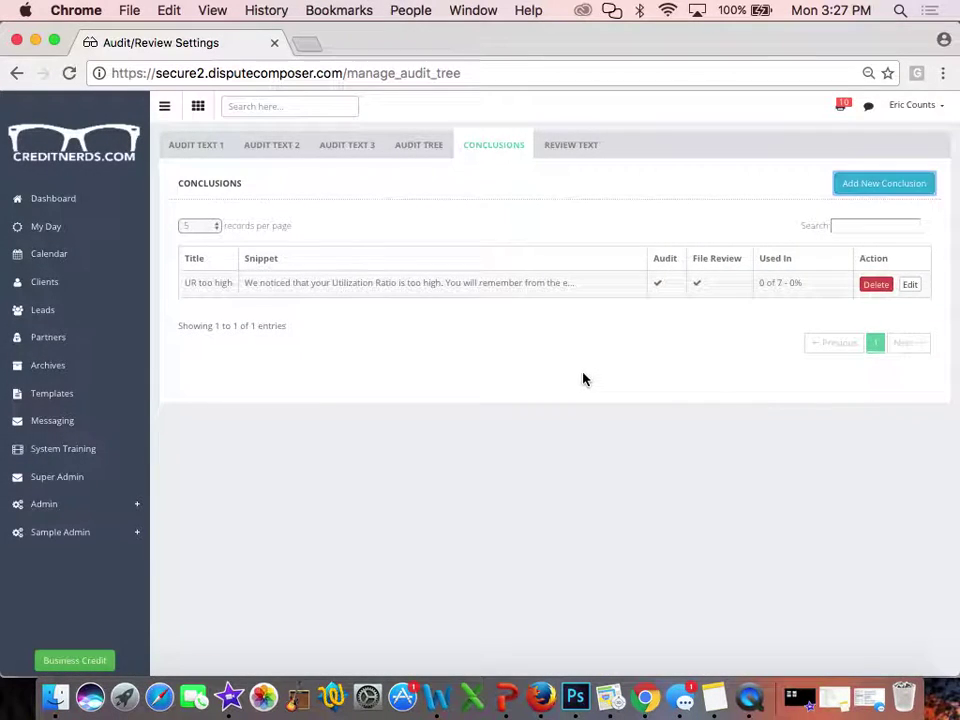
click(868, 193)
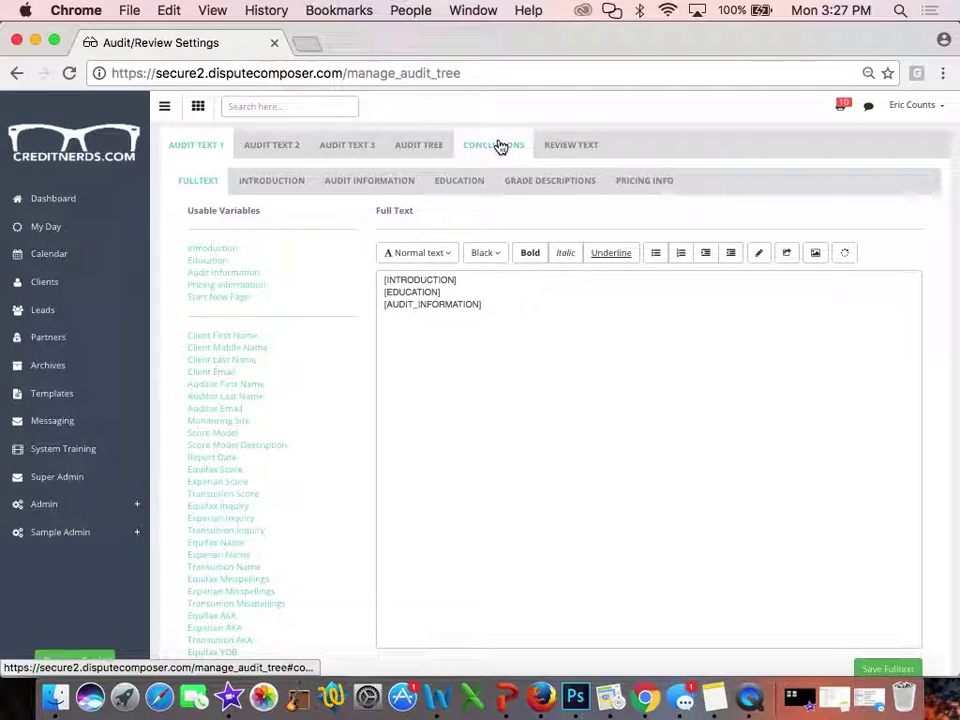
click(500, 147)
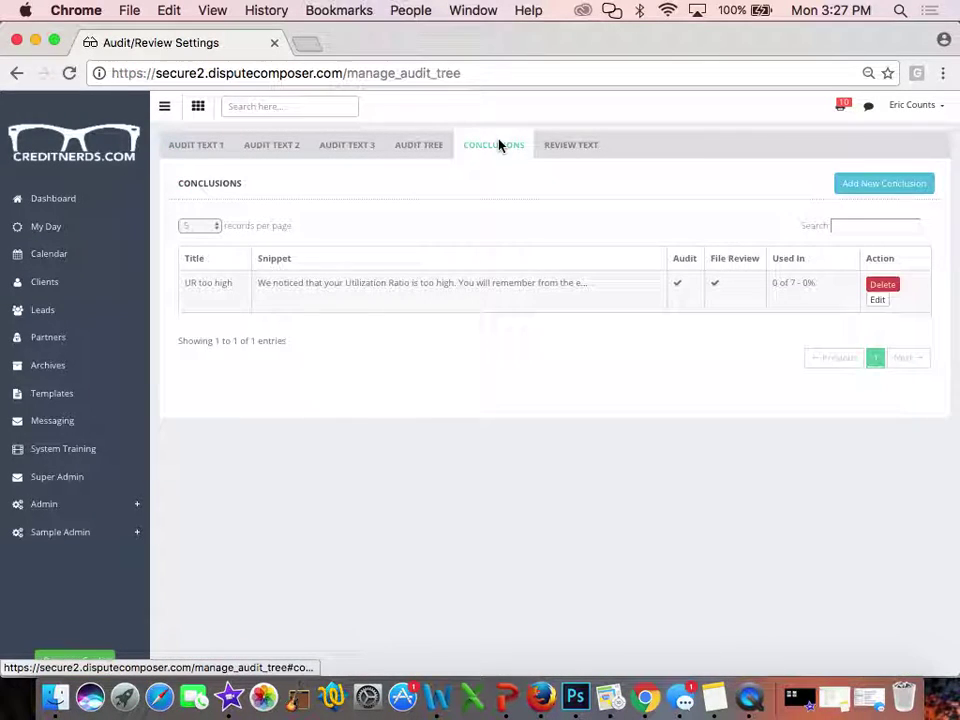
click(896, 182)
Save 'Conclusion 2' with text 'This is conclusion 2', enabled for Audit and File Review
click(397, 165)
text(C)
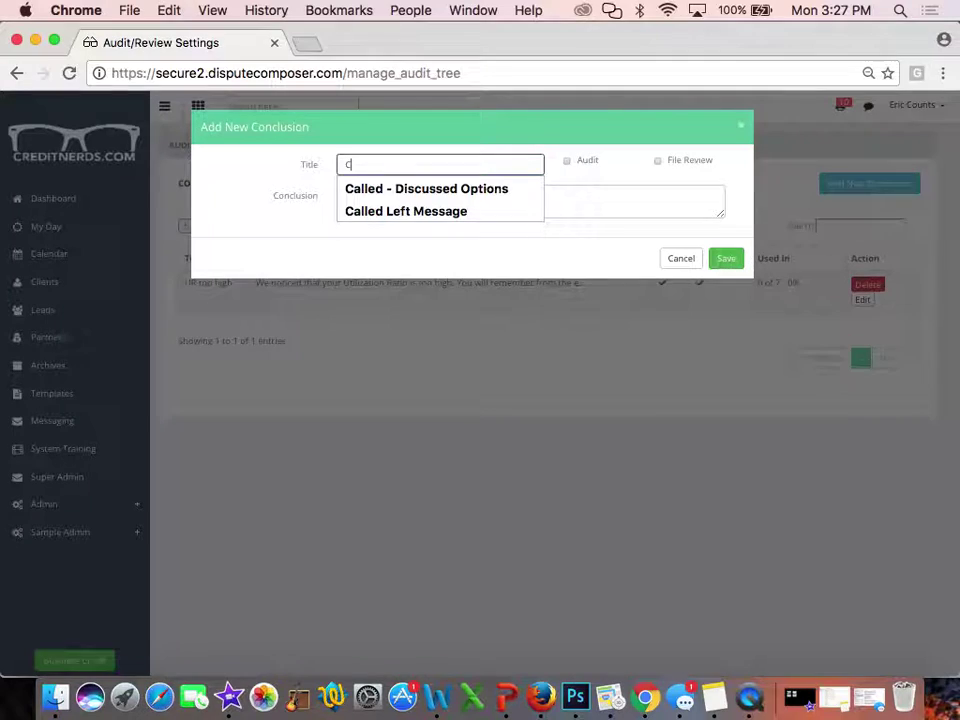
text(onclusion)
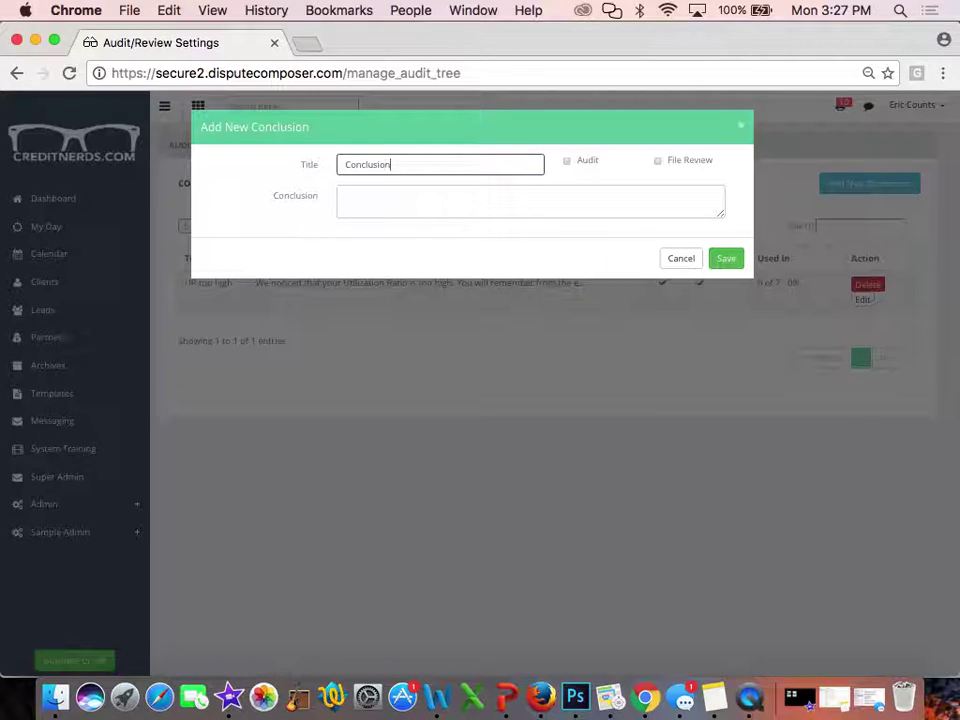
text( 2)
click(392, 193)
text(This is co)
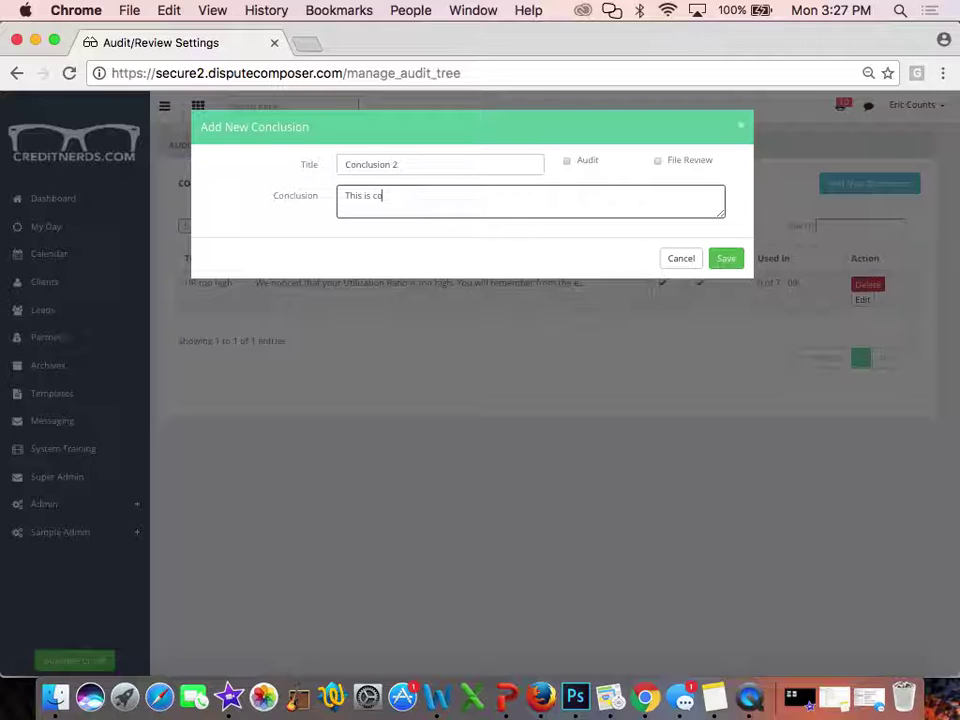
text(nclusion 2)
click(567, 161)
click(683, 163)
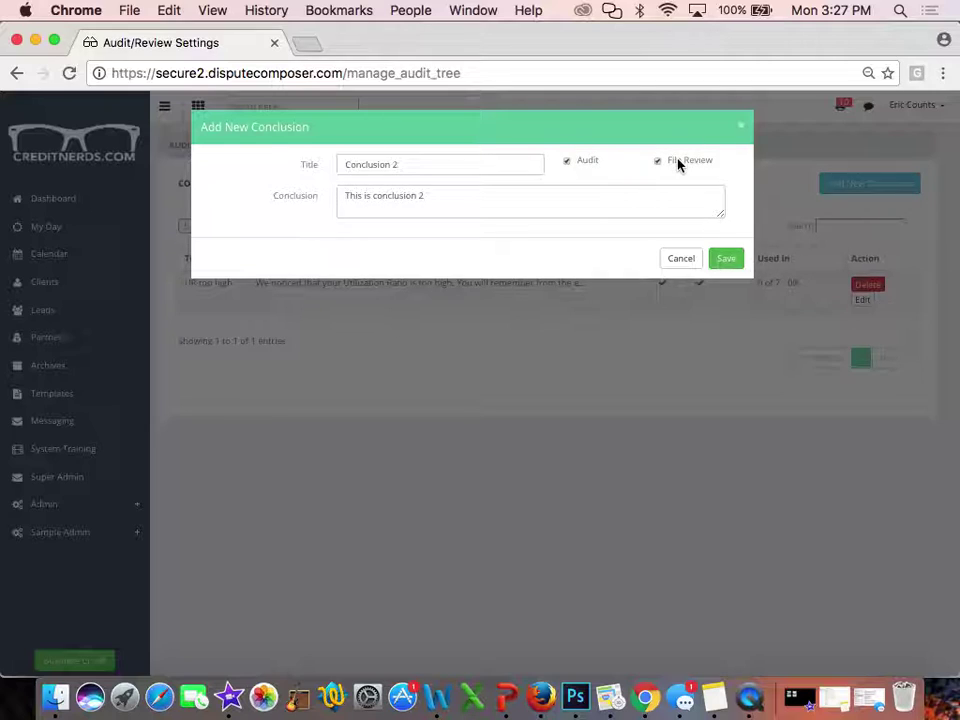
click(725, 259)
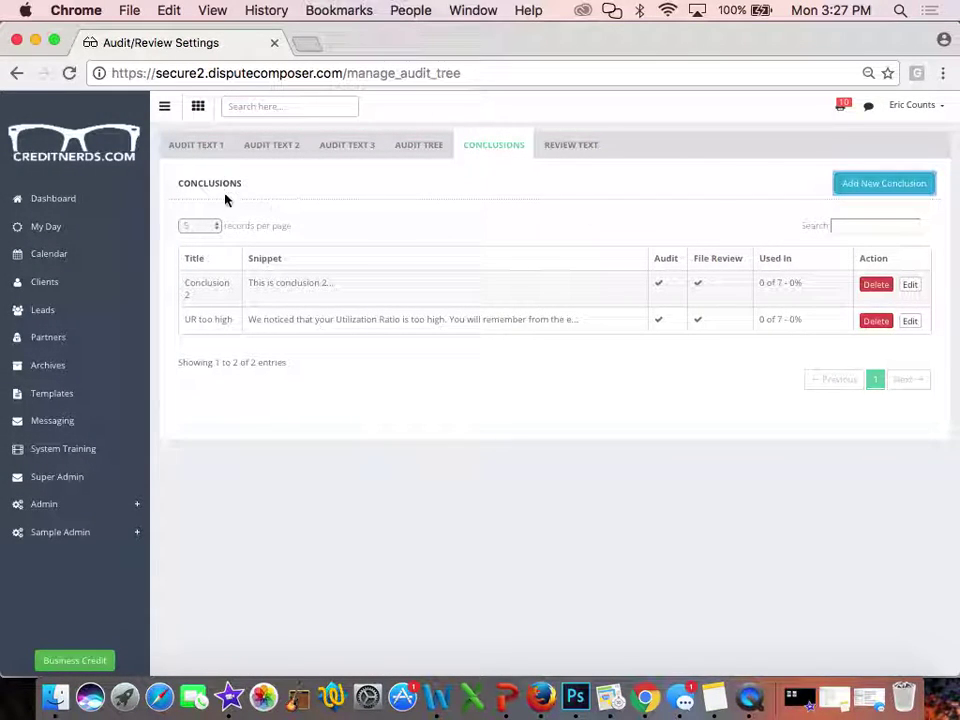
Search the client list by the client's name and open their Audit/Review history
click(60, 295)
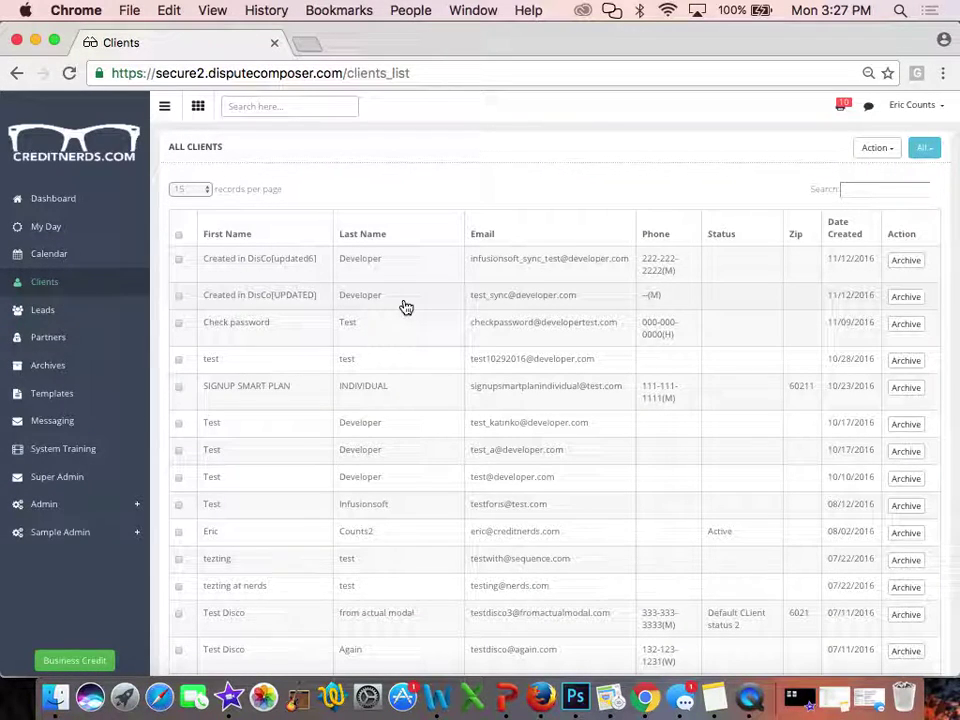
click(874, 195)
text(jay)
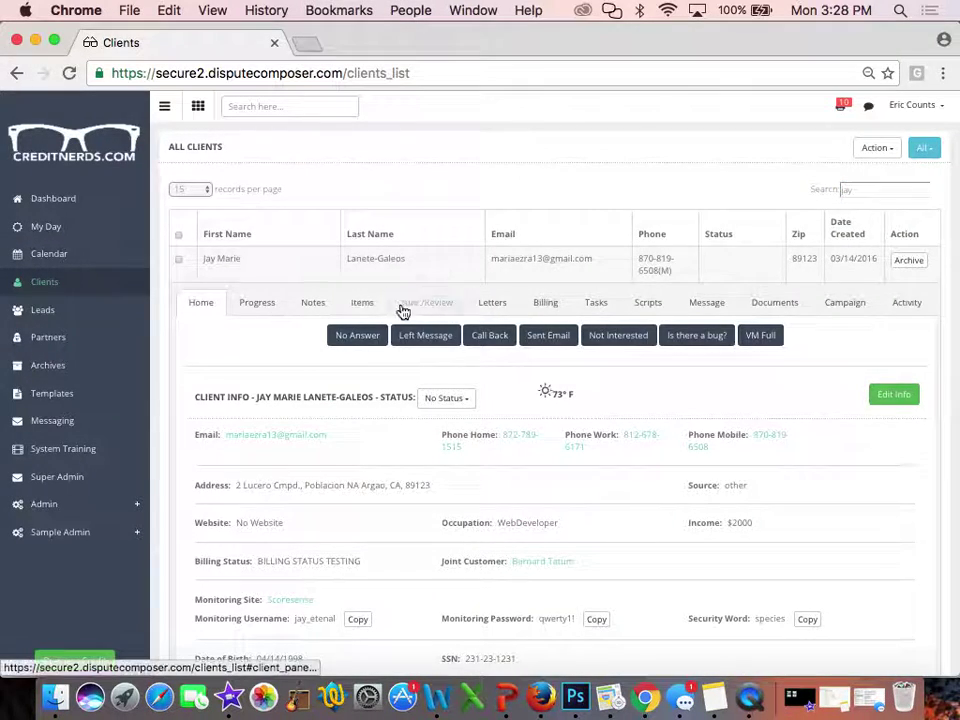
click(428, 304)
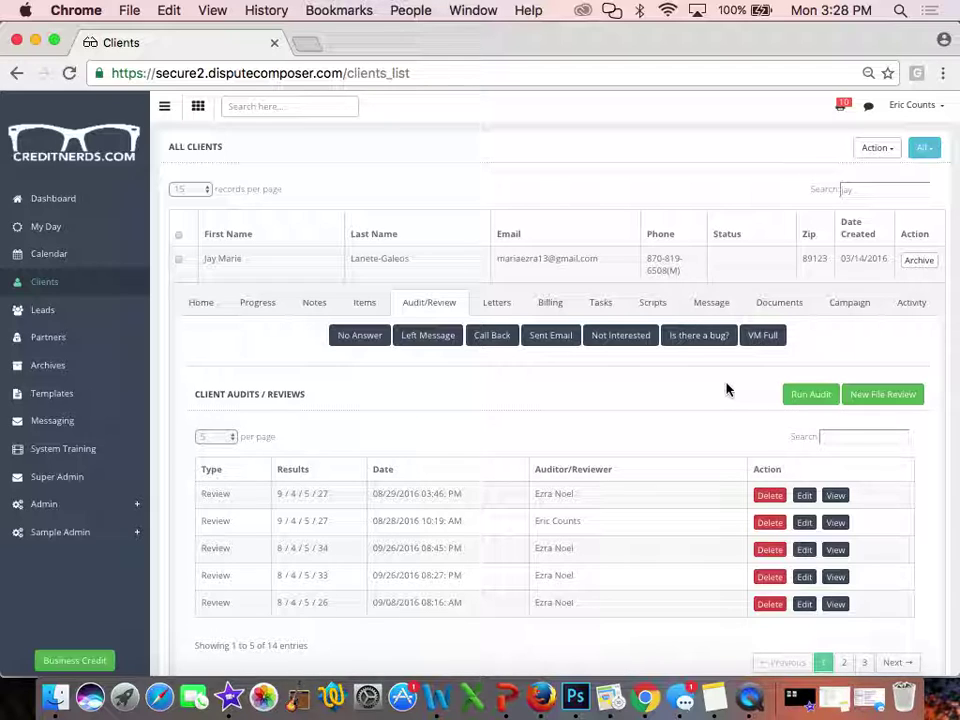
Start a Run Audit using Version 1 and continue to Credit Report Information
click(804, 398)
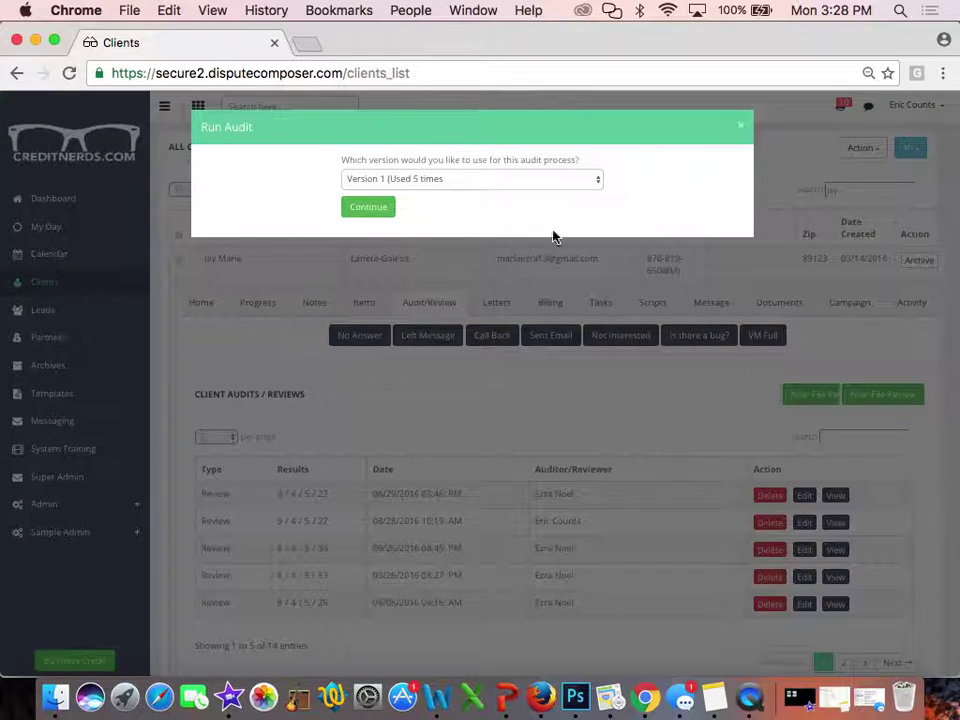
click(484, 182)
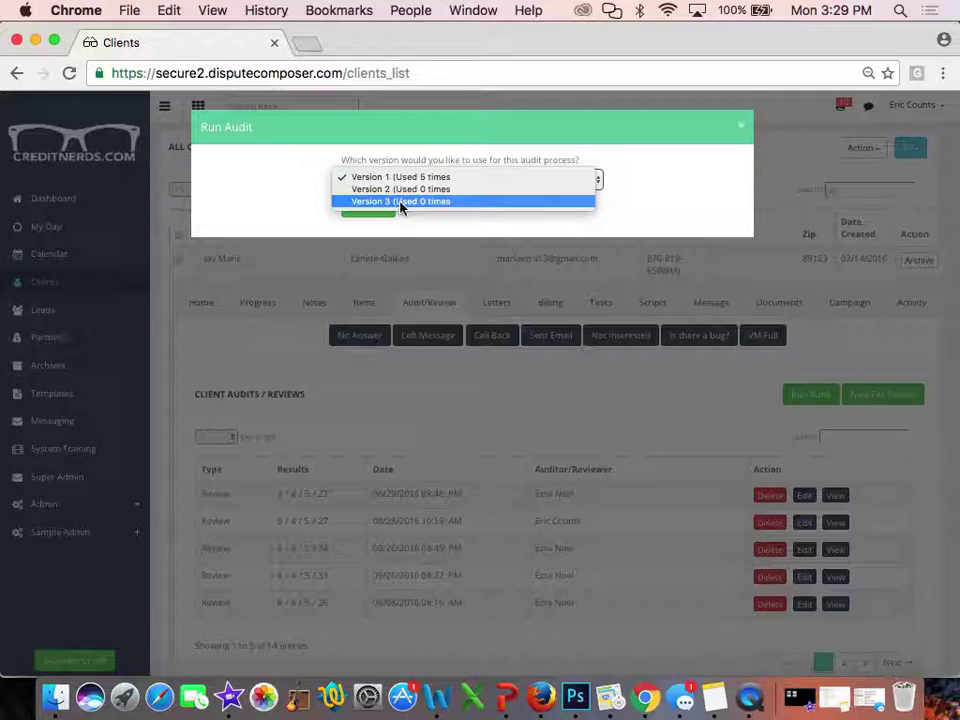
click(403, 177)
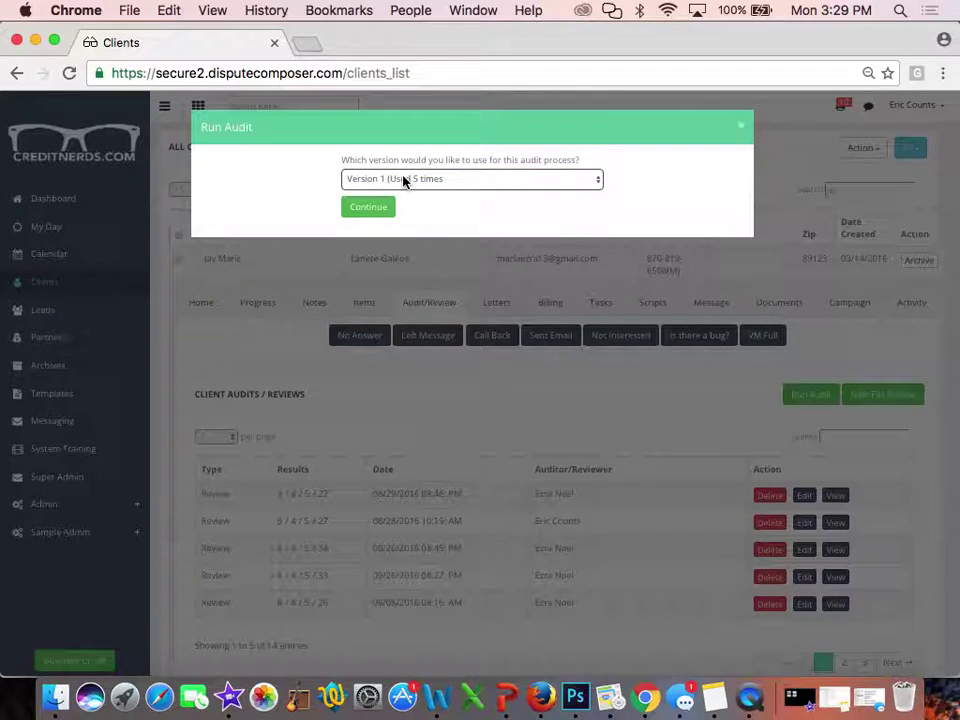
click(357, 209)
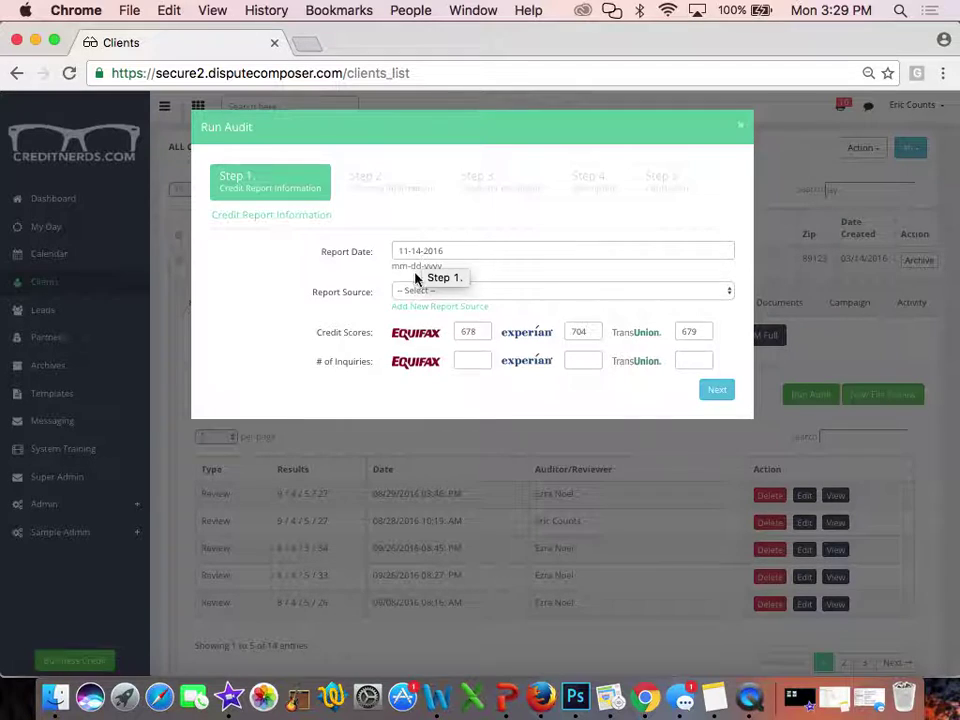
Set report source to Scoresense and enter inquiry counts 7, 3 and 25 for the three bureaus
click(414, 293)
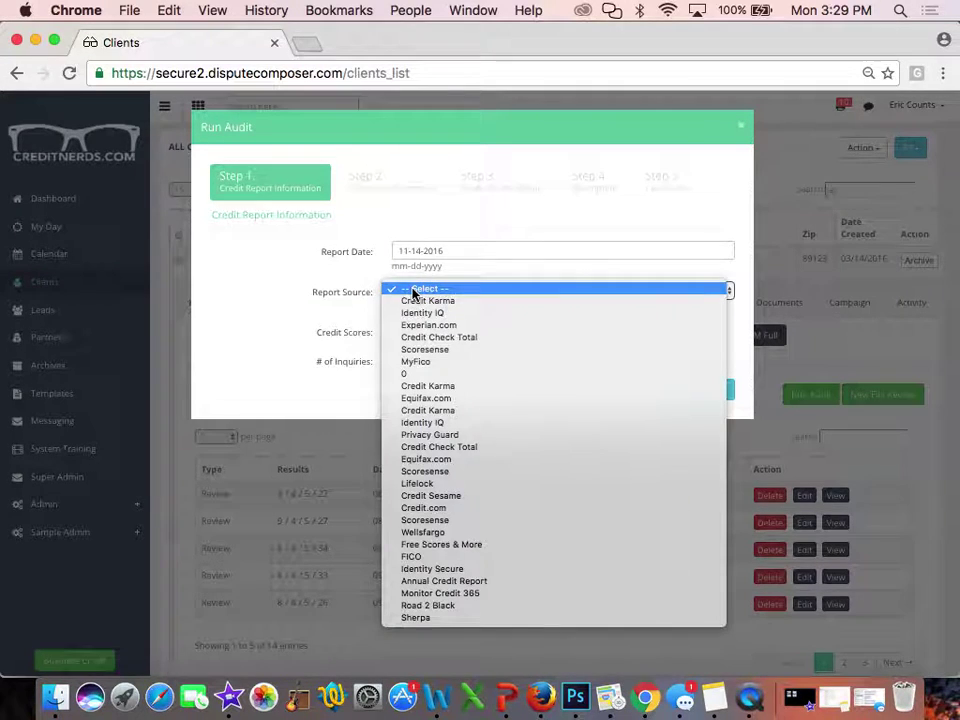
click(417, 522)
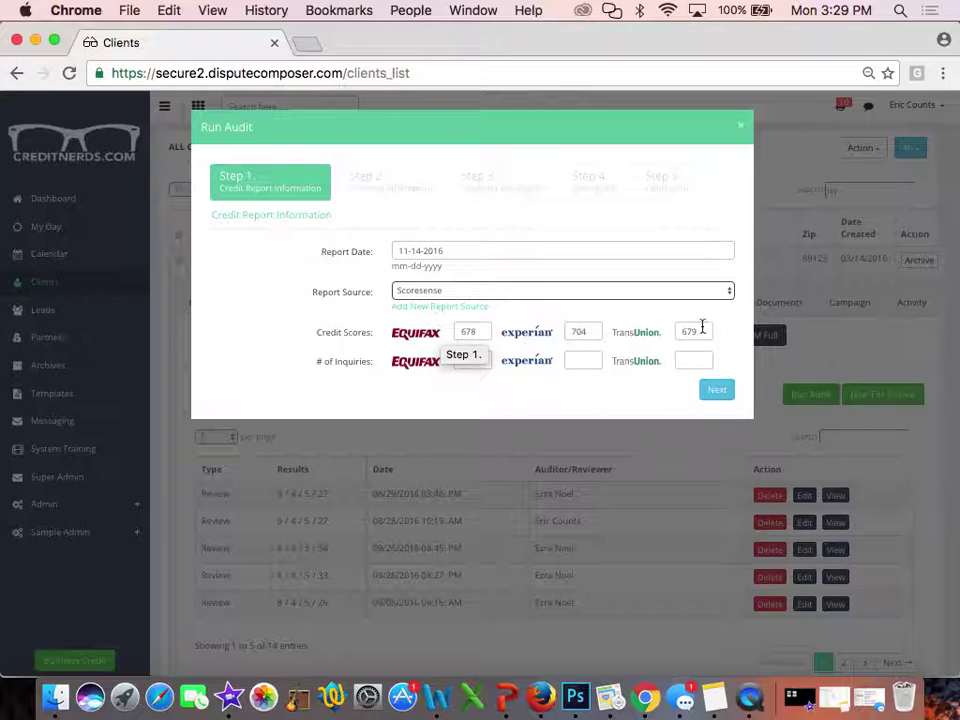
click(488, 361)
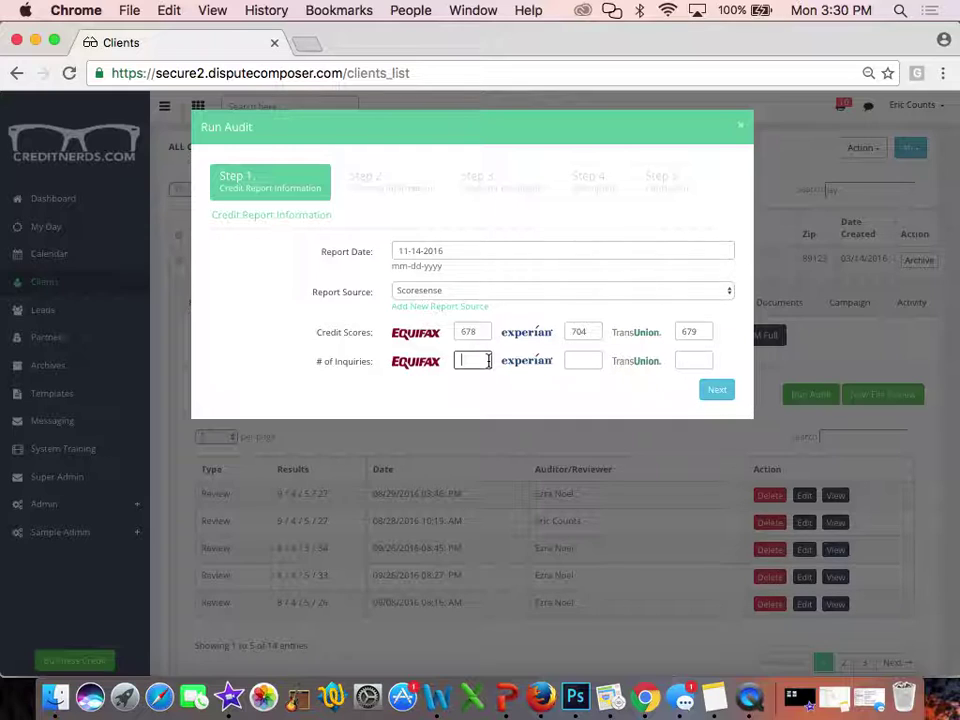
text(7)
click(570, 357)
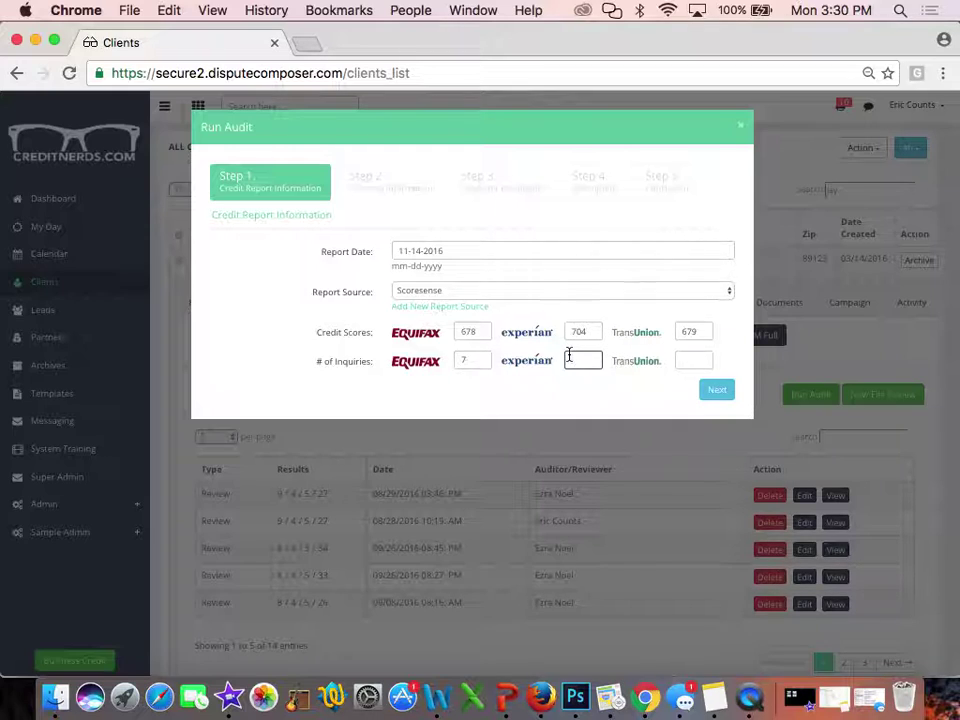
text(3)
click(677, 361)
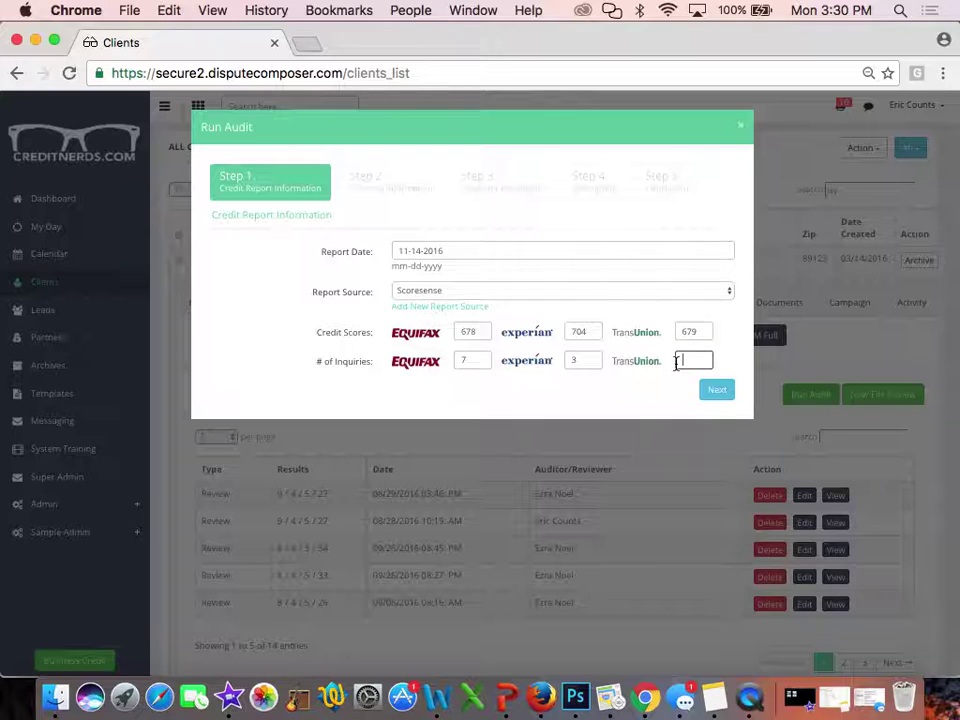
text(25)
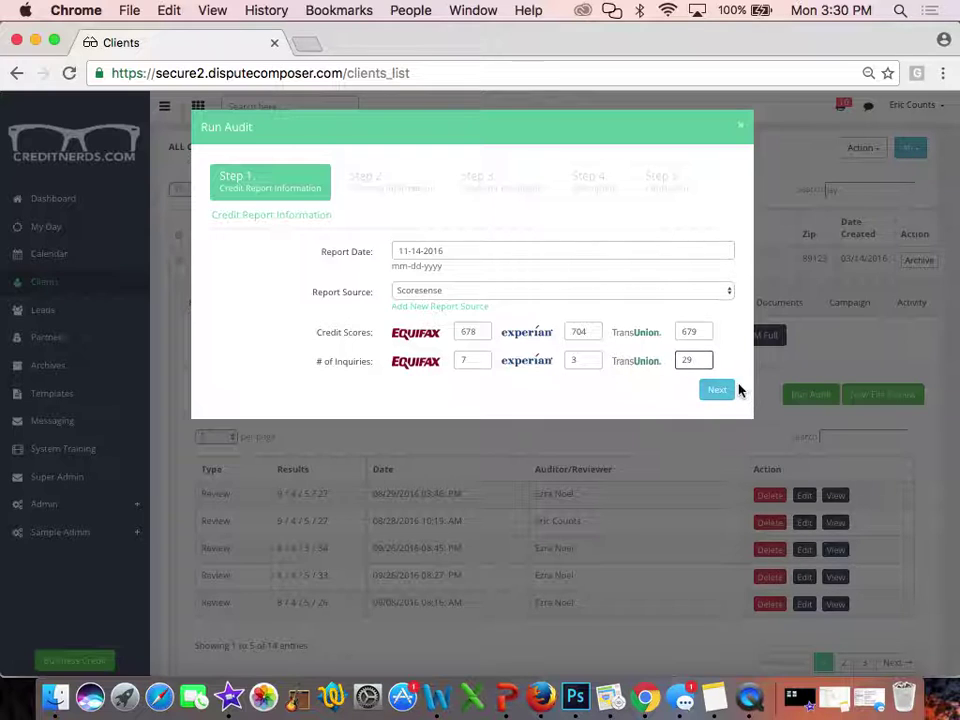
click(717, 389)
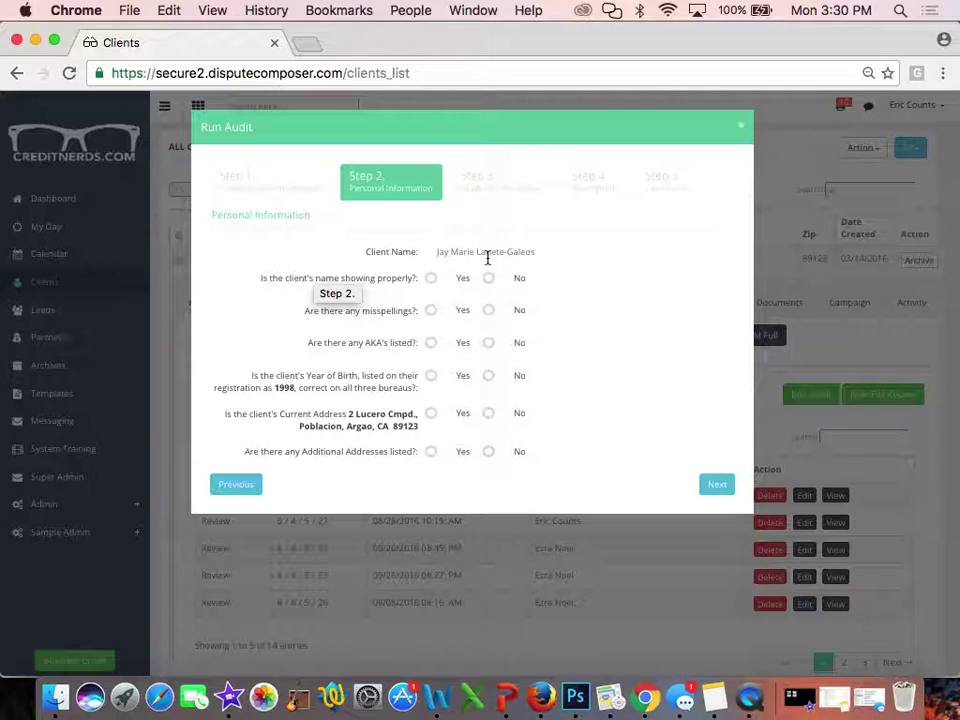
Mark the name as not showing properly: accurate at Equifax and Experian, inaccurate at TransUnion
click(433, 280)
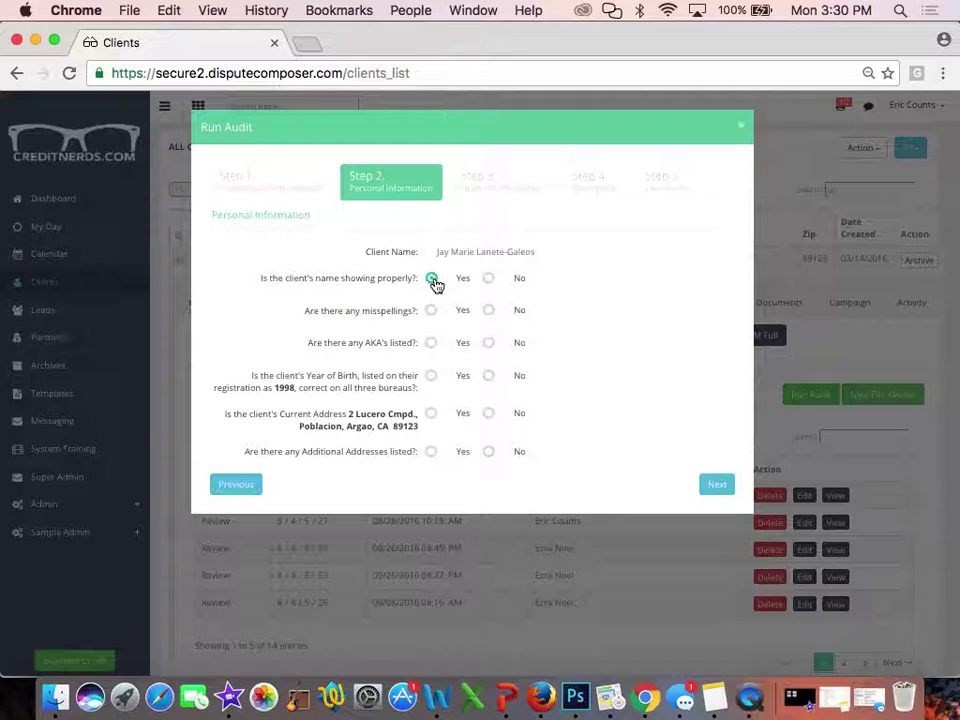
click(488, 283)
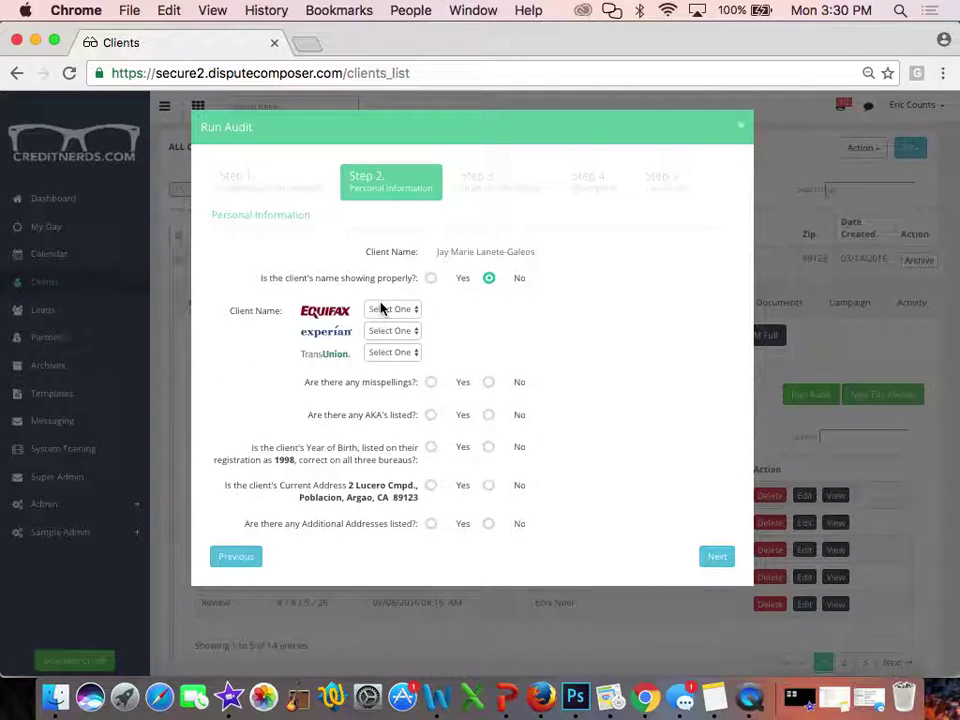
click(392, 310)
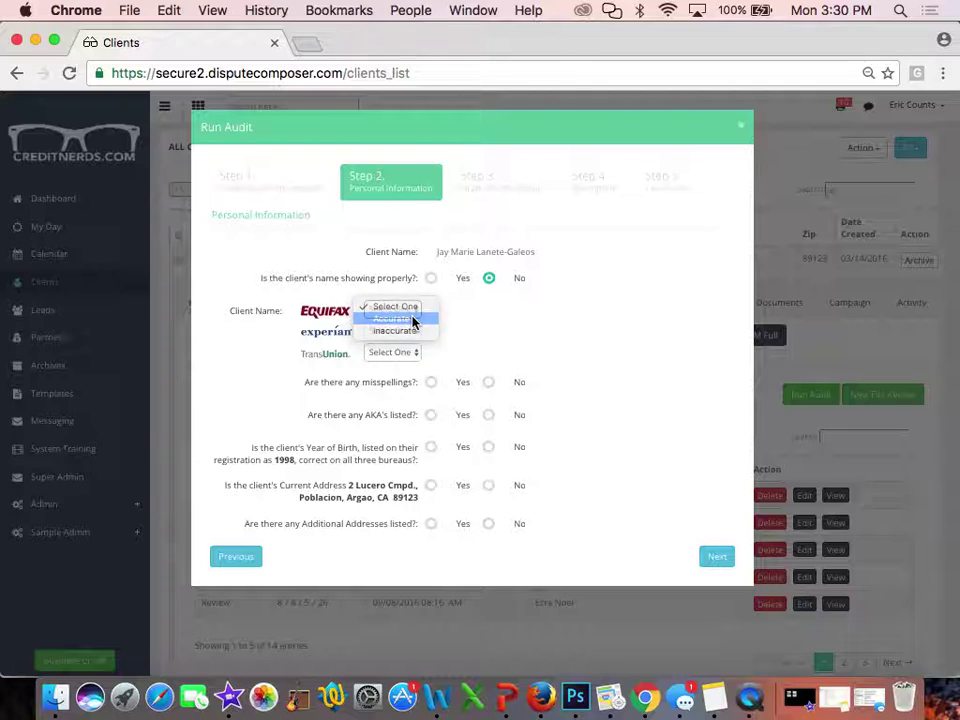
click(410, 318)
click(396, 331)
click(398, 340)
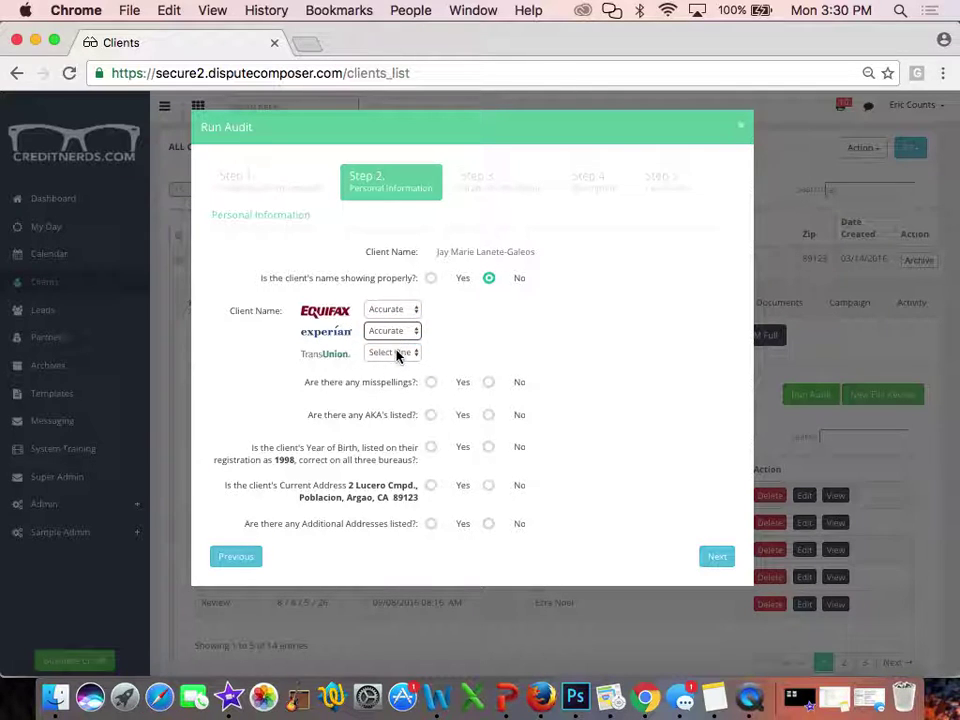
click(399, 353)
click(399, 375)
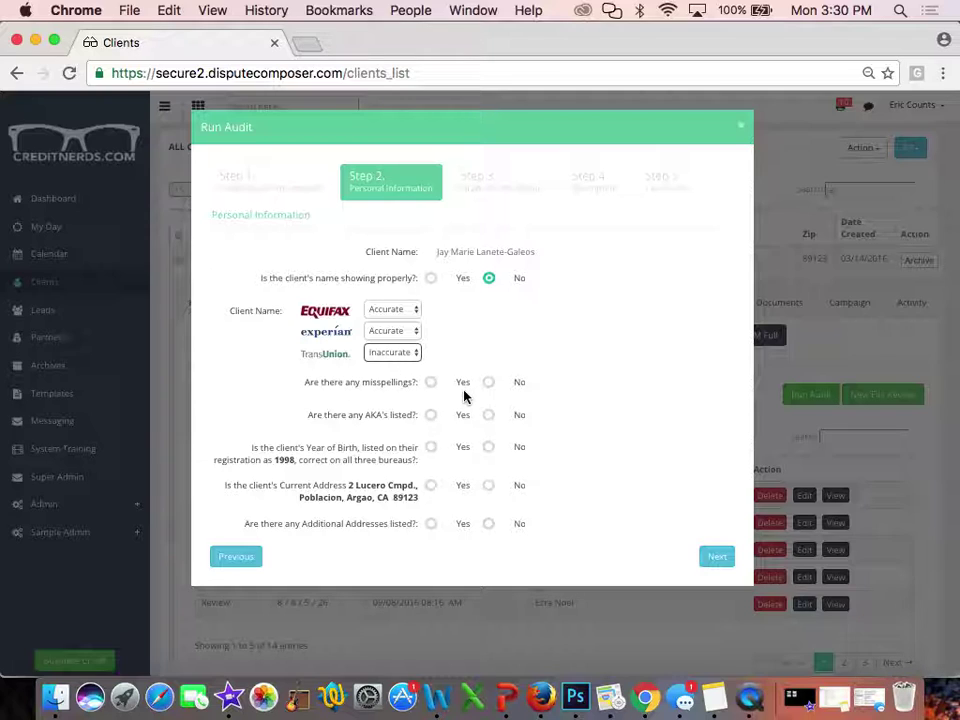
Record misspellings: 0 at Equifax, 0 at Experian, 2 at TransUnion
click(431, 382)
click(372, 412)
text(0)
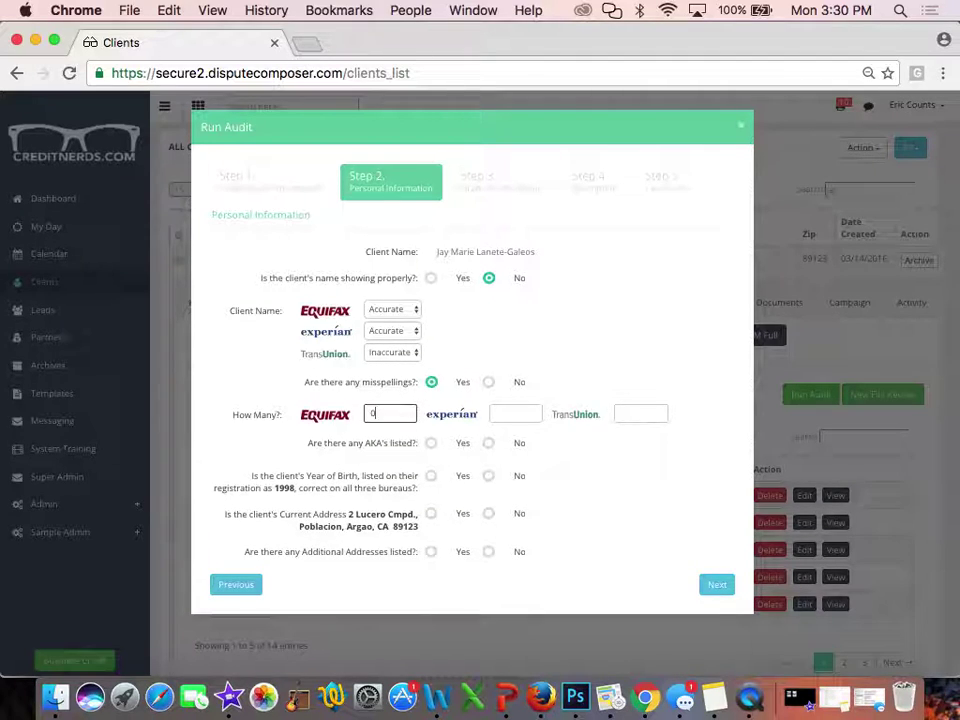
click(497, 414)
text(0)
click(656, 414)
text(2)
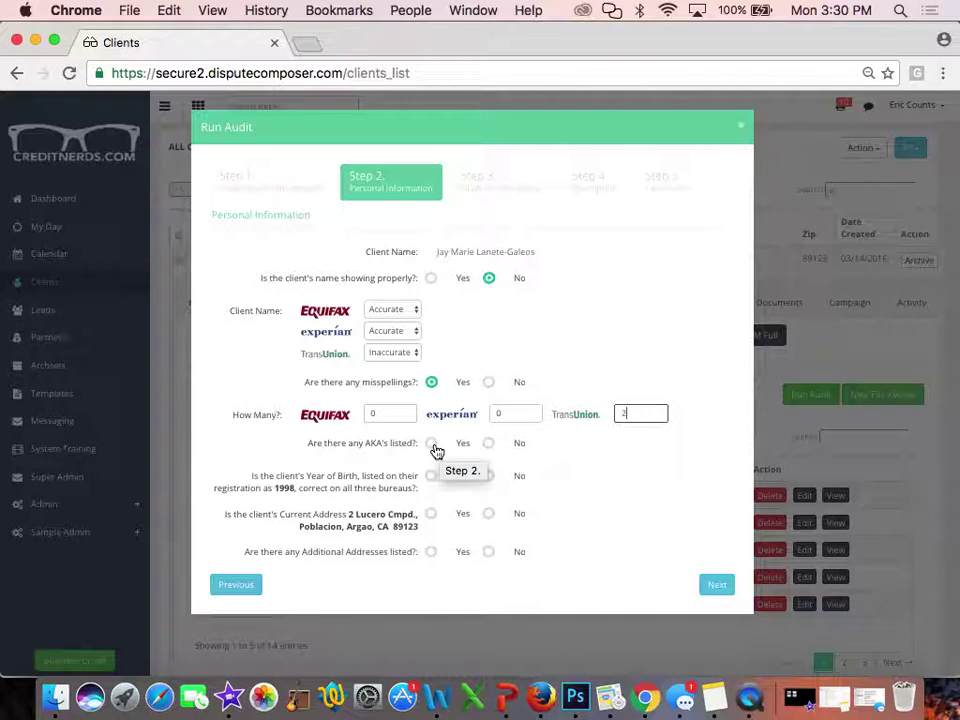
Record one AKA listed at each of Equifax, Experian and TransUnion
click(432, 445)
click(383, 476)
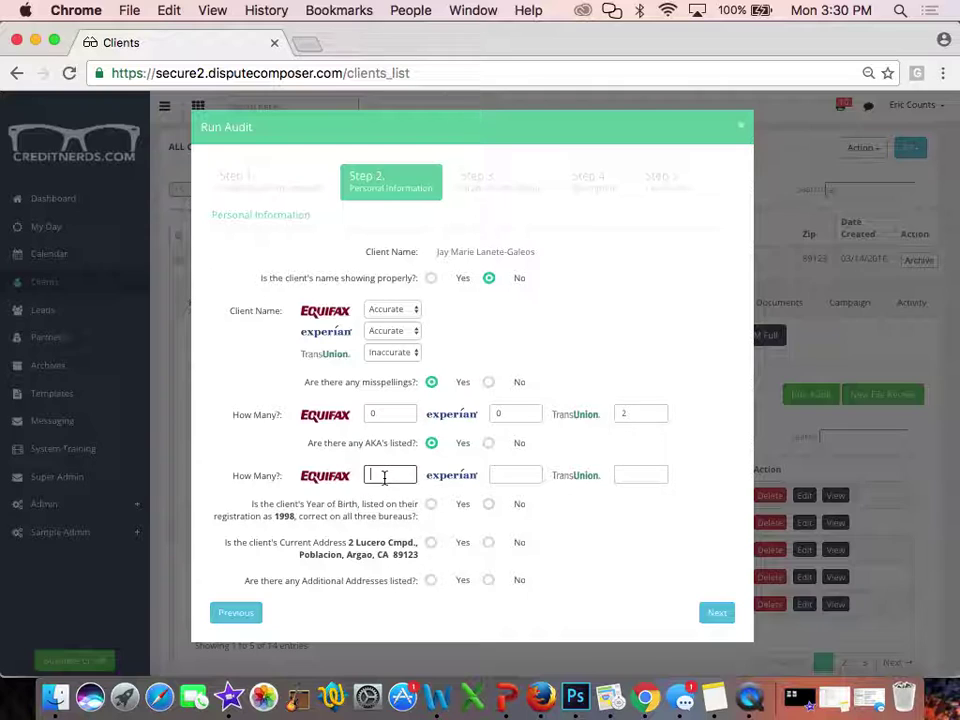
text(1)
click(510, 477)
text(1)
click(621, 475)
text(1)
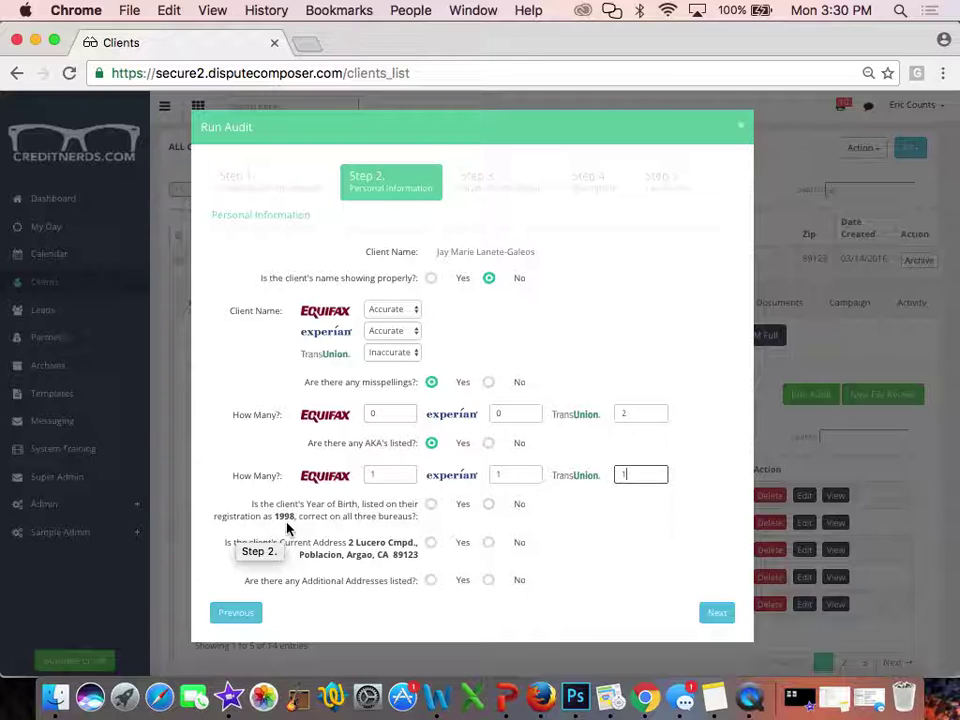
Confirm Year of Birth and current address, enter 2 additional addresses, and go to report grading
click(431, 505)
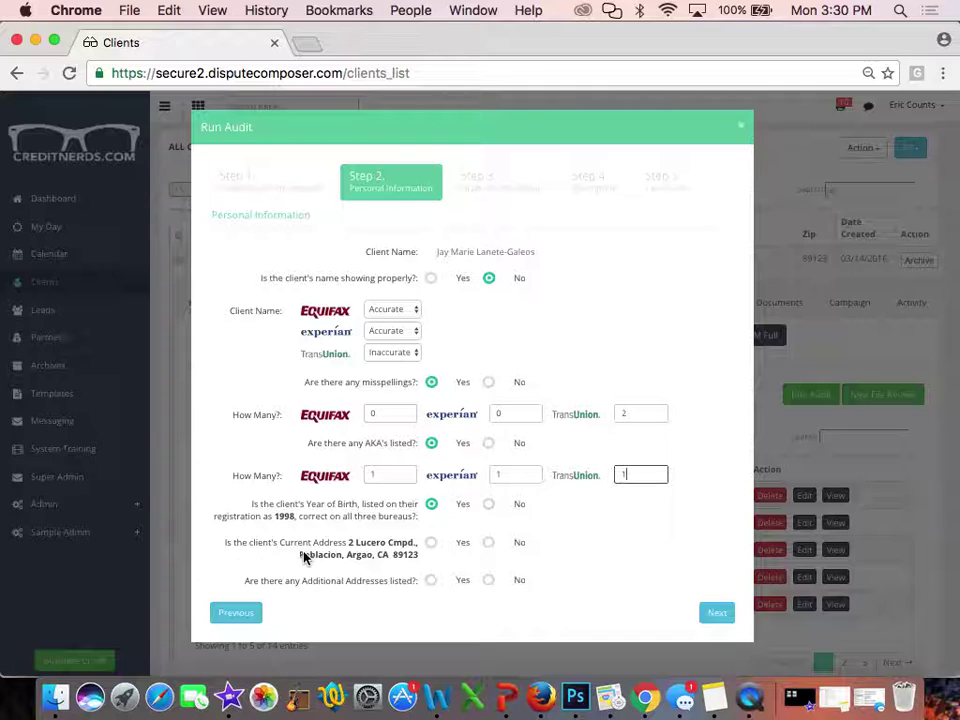
click(431, 543)
click(432, 582)
click(394, 612)
text(2)
click(630, 611)
text(2)
click(709, 645)
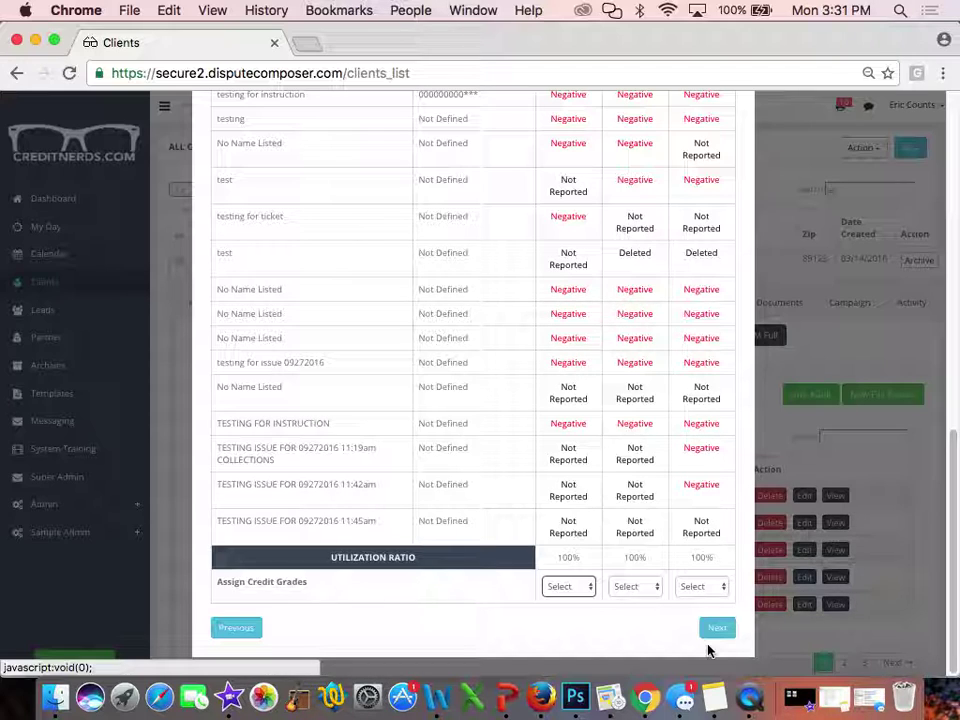
Give the first, second and third bureaus credit grade F under Assign Credit Grades, then continue
click(708, 651)
scroll(708, 651, up, 2)
scroll(708, 651, up, 10)
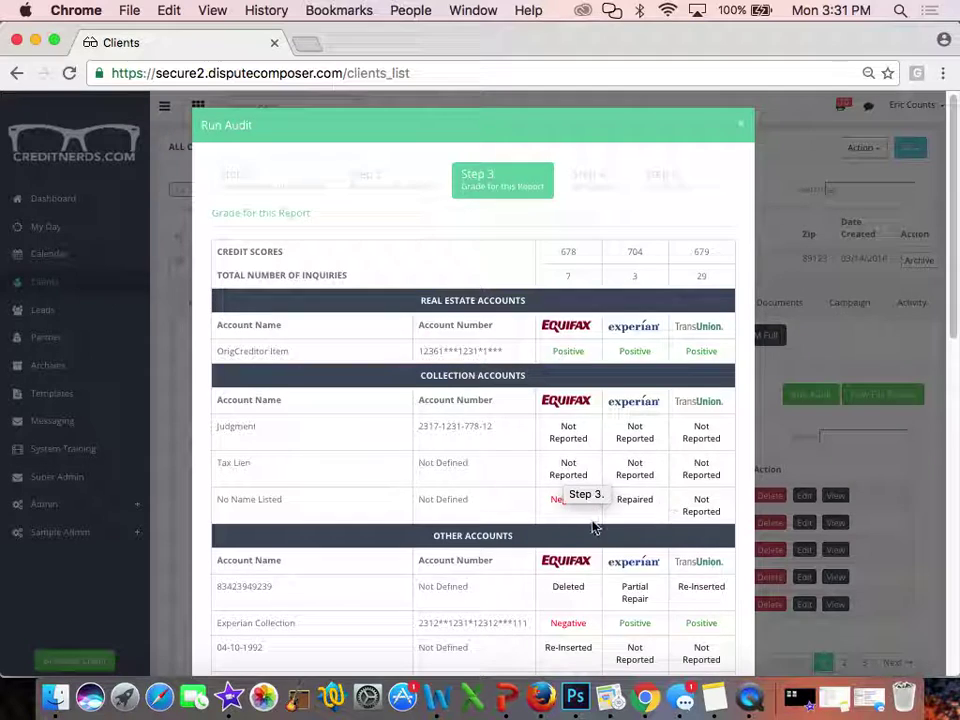
scroll(681, 514, down, 4)
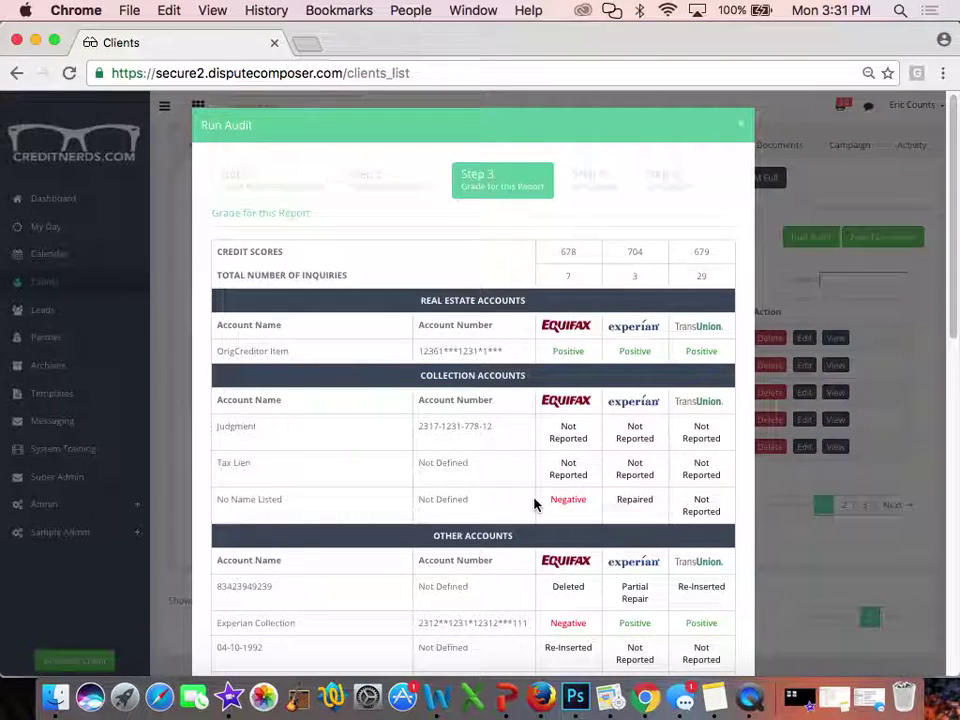
scroll(523, 435, down, 4)
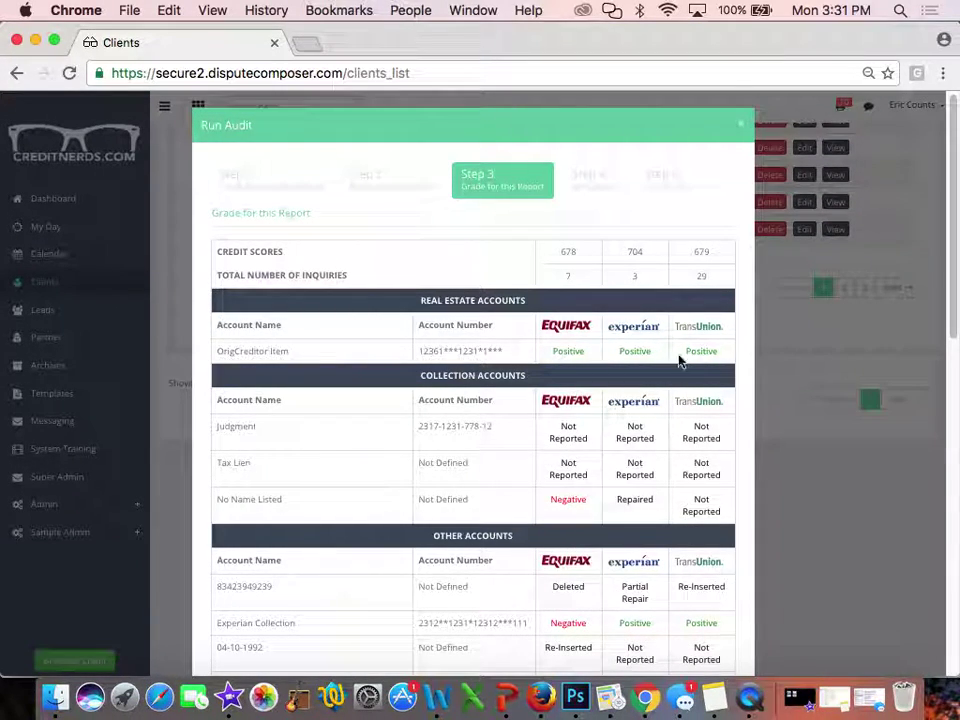
scroll(751, 401, down, 15)
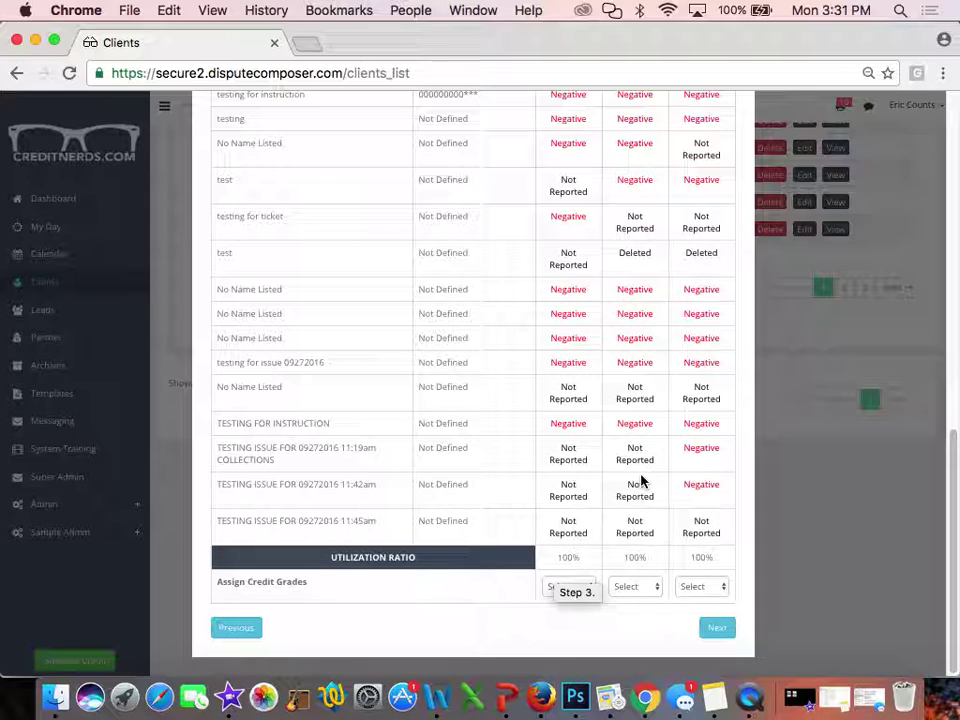
click(585, 588)
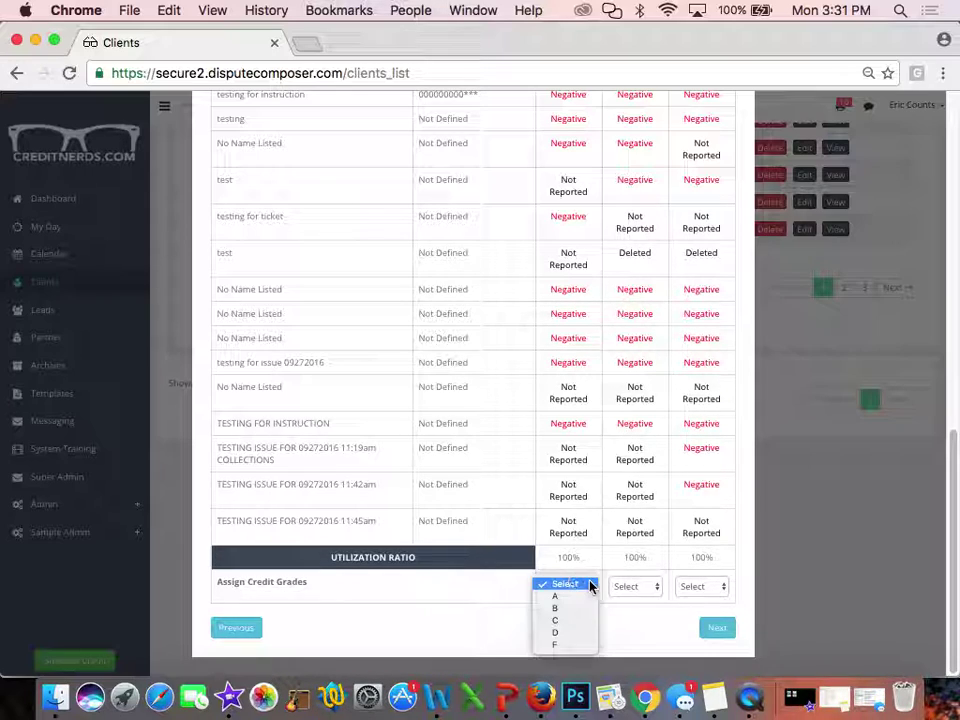
click(556, 644)
click(645, 585)
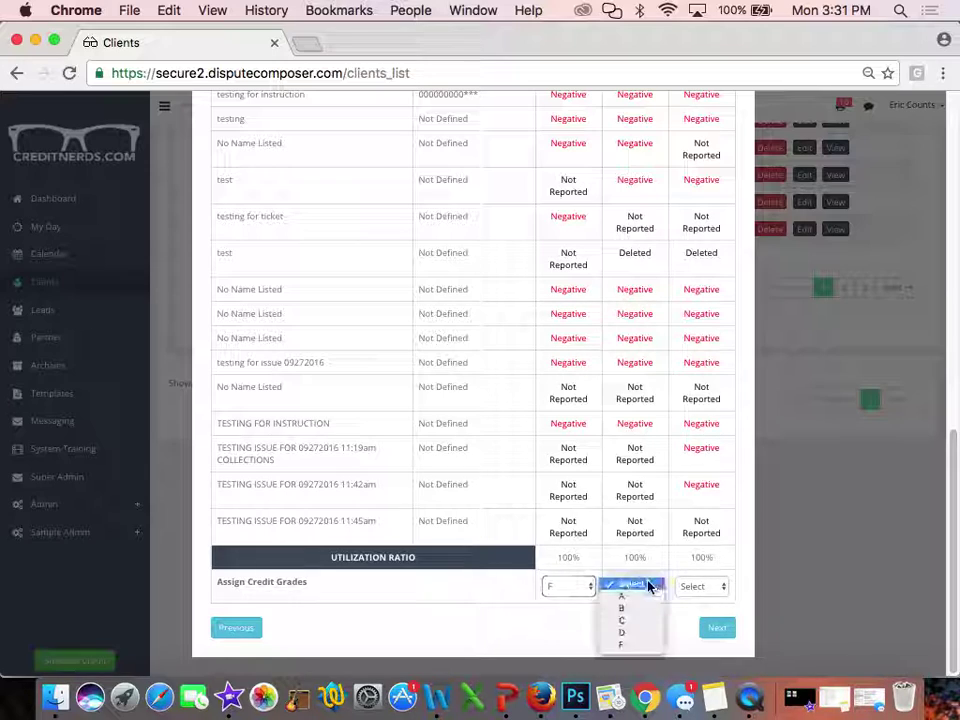
click(634, 644)
click(700, 587)
click(690, 644)
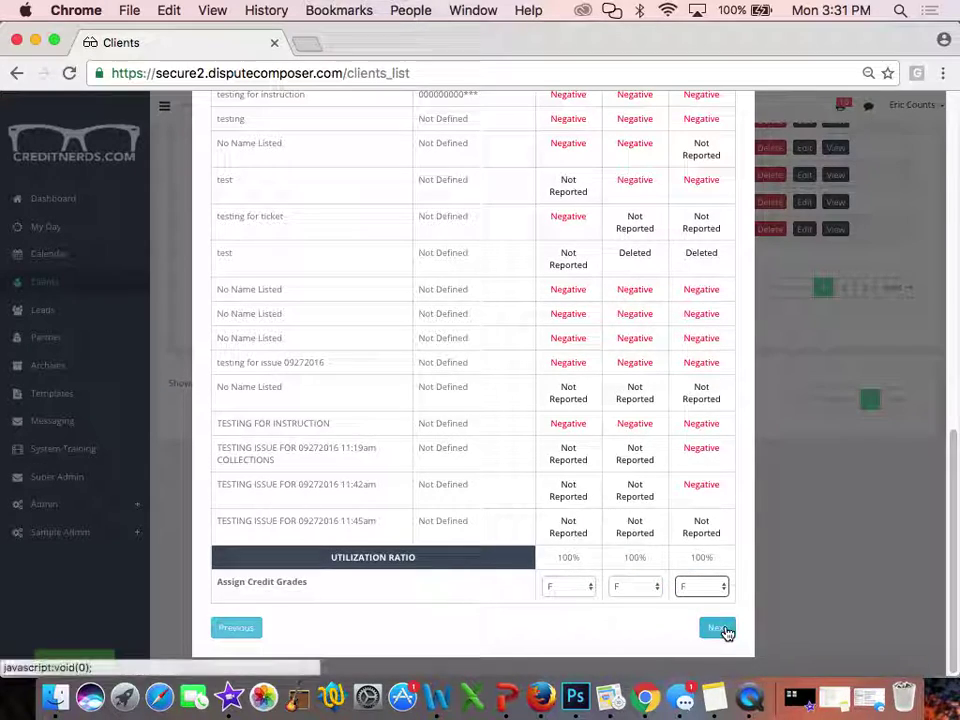
click(722, 628)
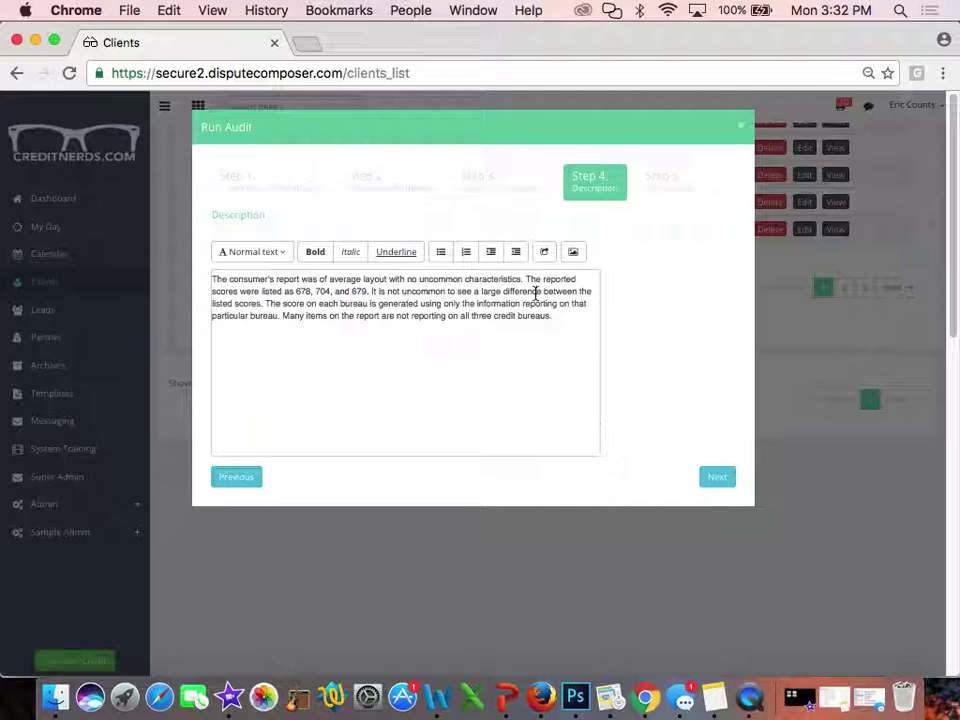
Add 'This is fully editable for any strange situation.' and 'However, we did notice that…' to the Description, then advance
click(558, 316)
text(This is fully editable for )
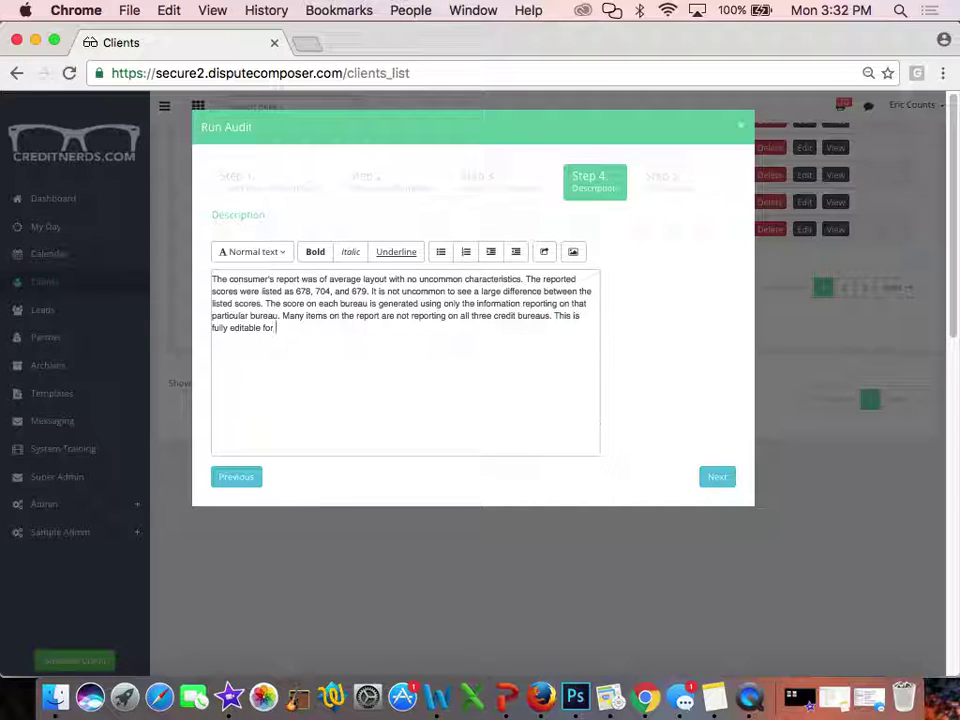
text(any strange situation.)
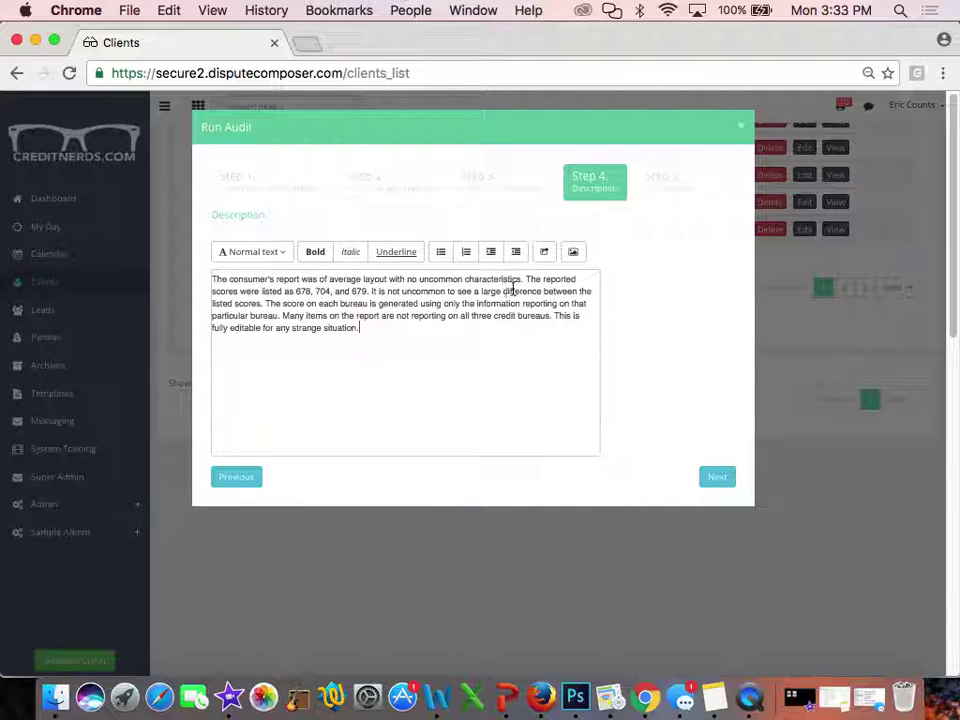
drag(521, 279, 388, 279)
key(BackSpace)
click(391, 279)
text(However)
text(,)
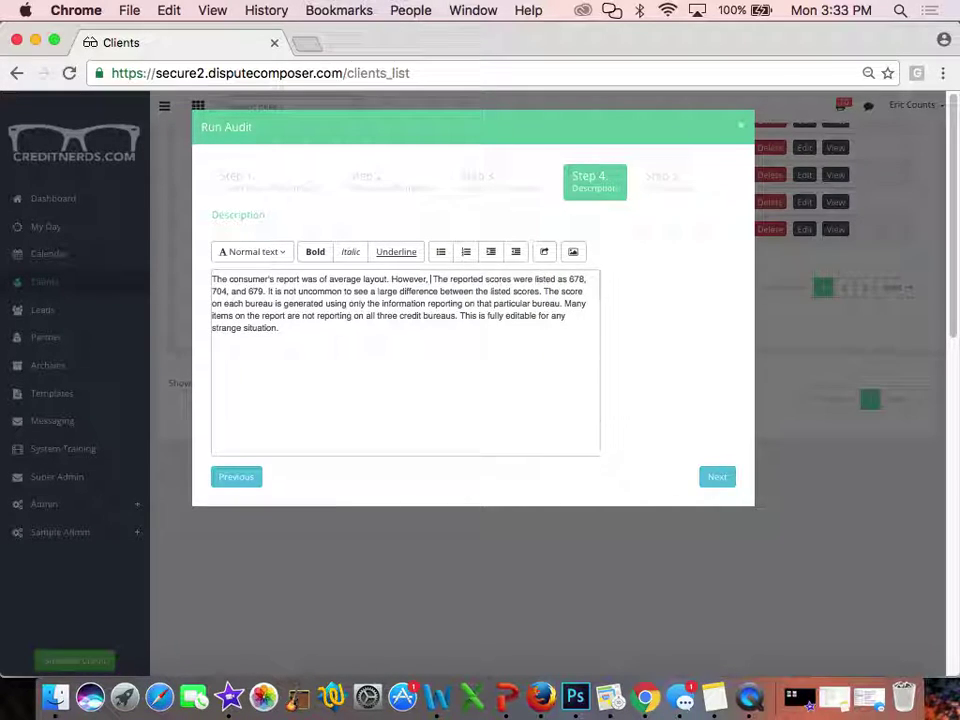
text( we did notice that )
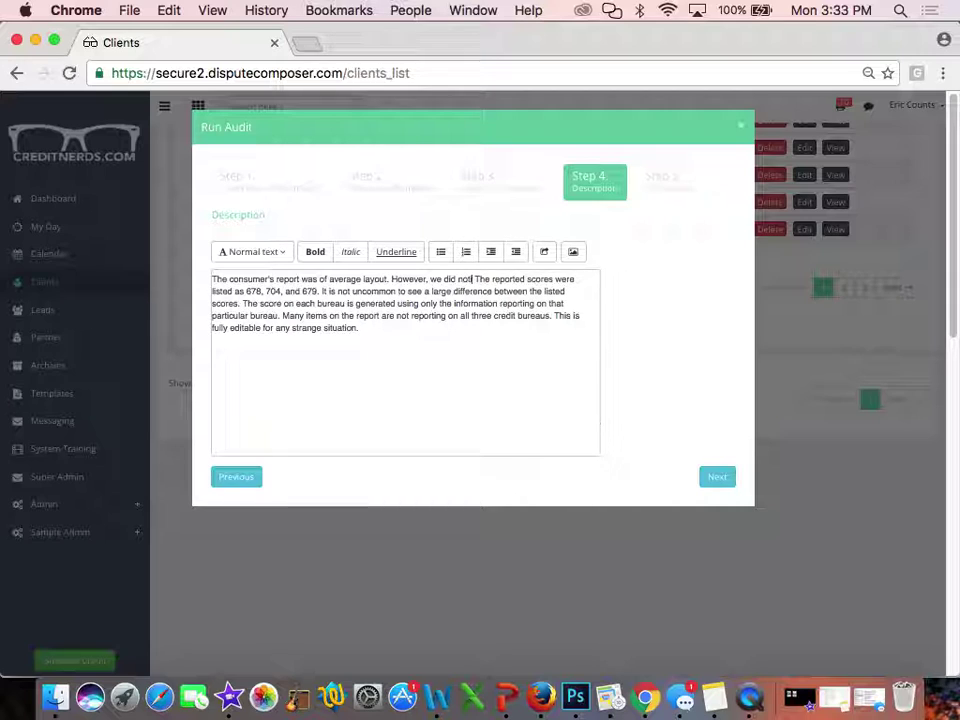
text(lgdfgwefgpiuwefgpiug)
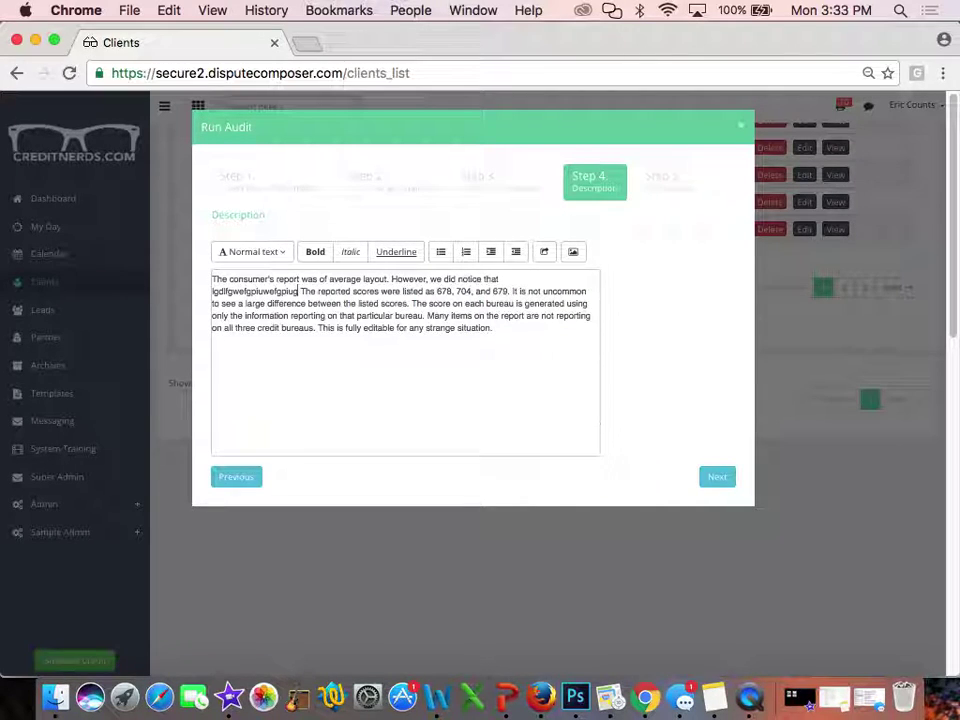
click(712, 477)
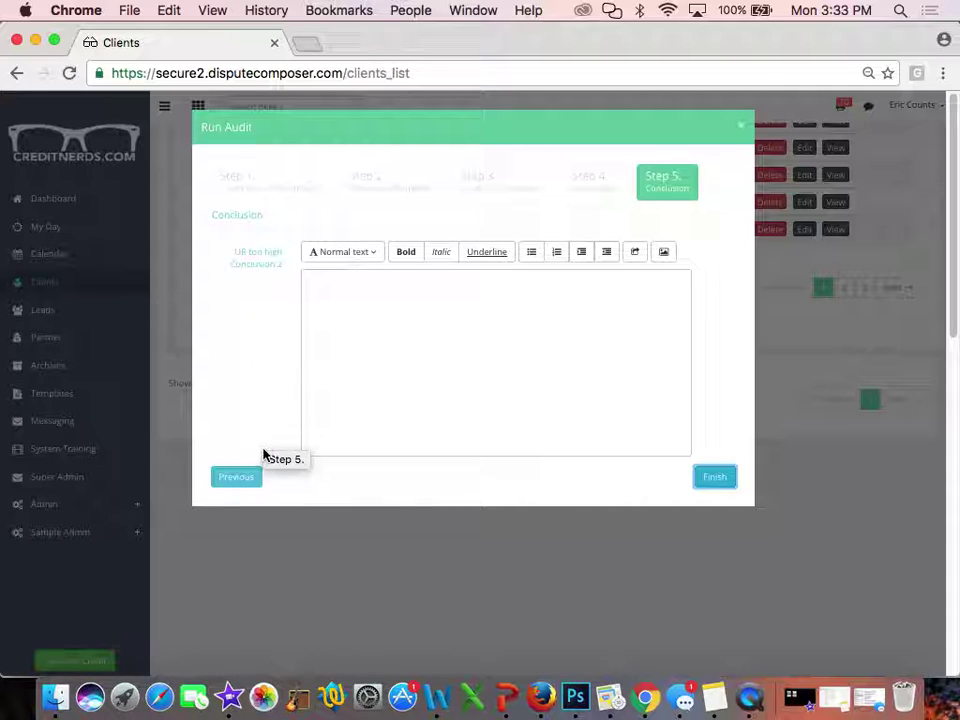
Insert the 'UR too high' and 'Conclusion 2' conclusions, separated by a blank line
click(259, 258)
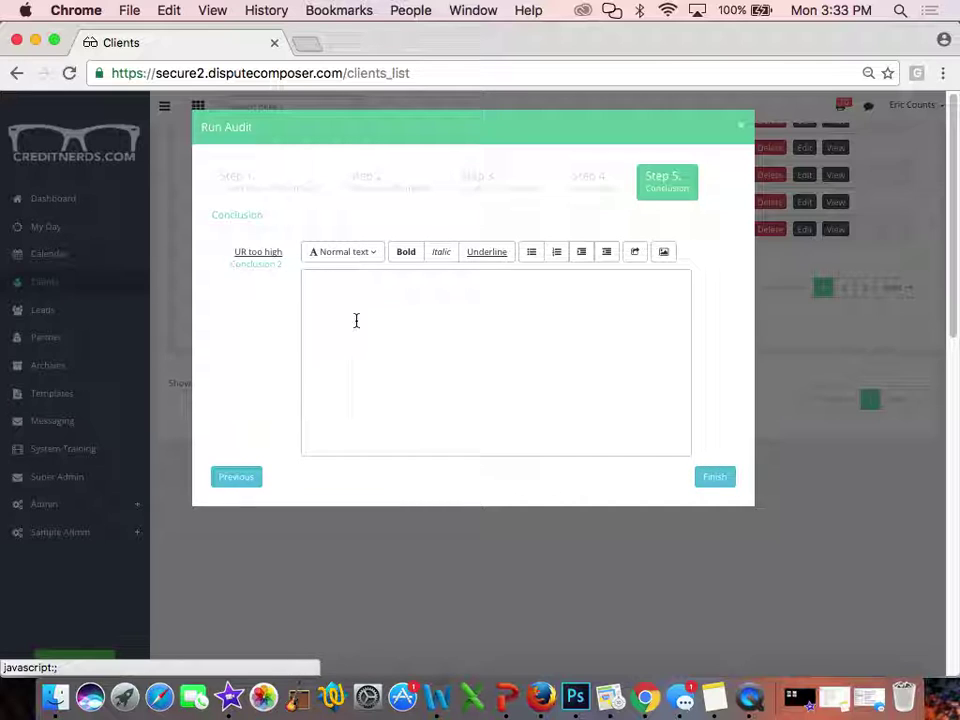
click(254, 258)
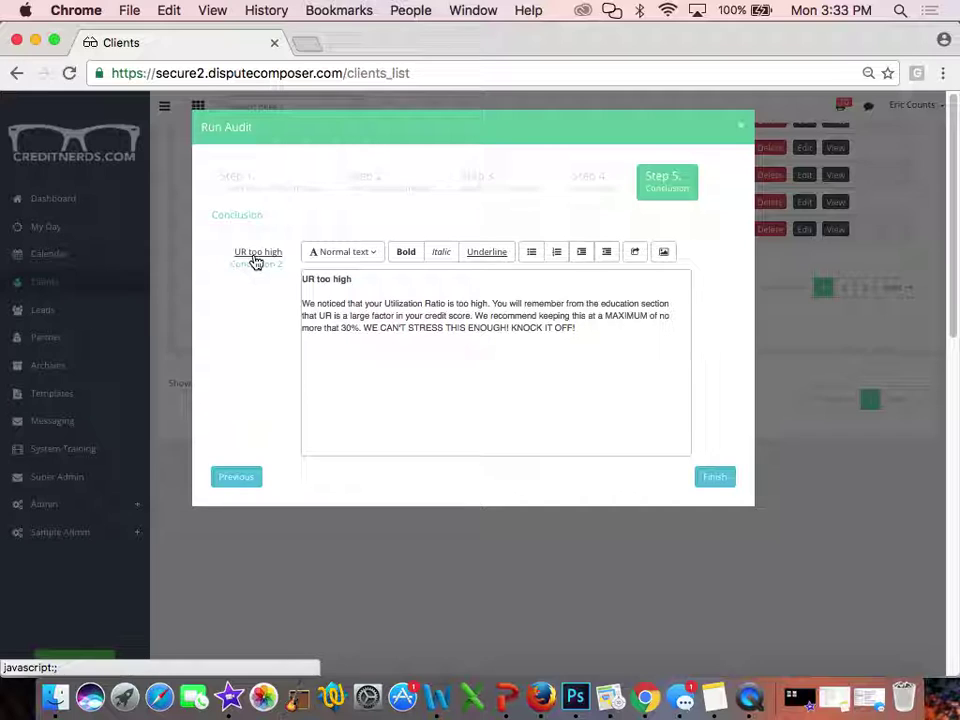
click(258, 266)
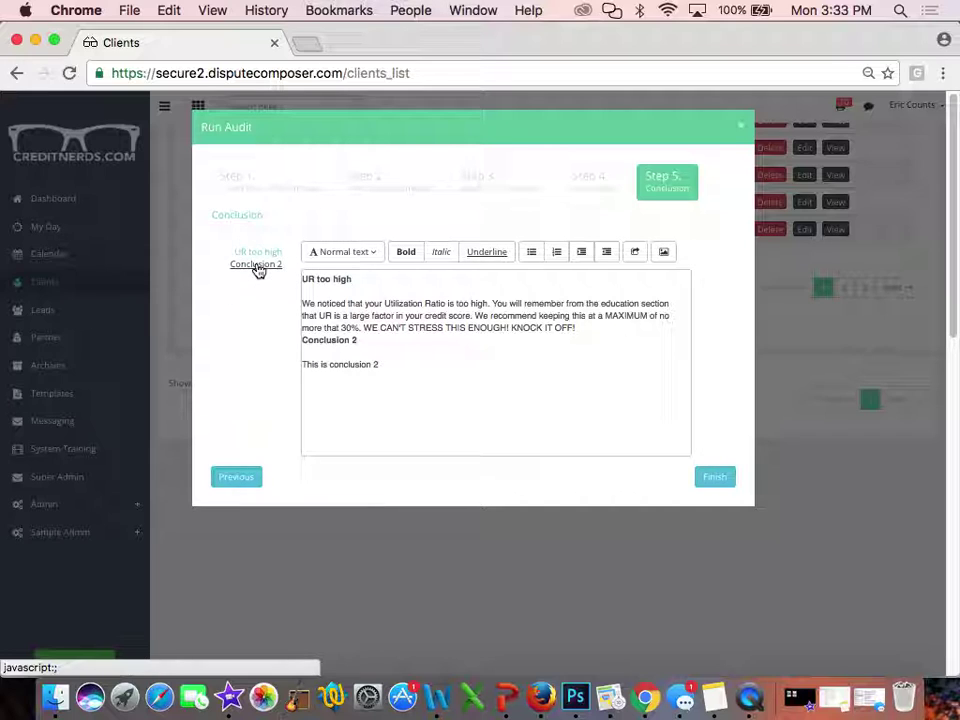
click(604, 328)
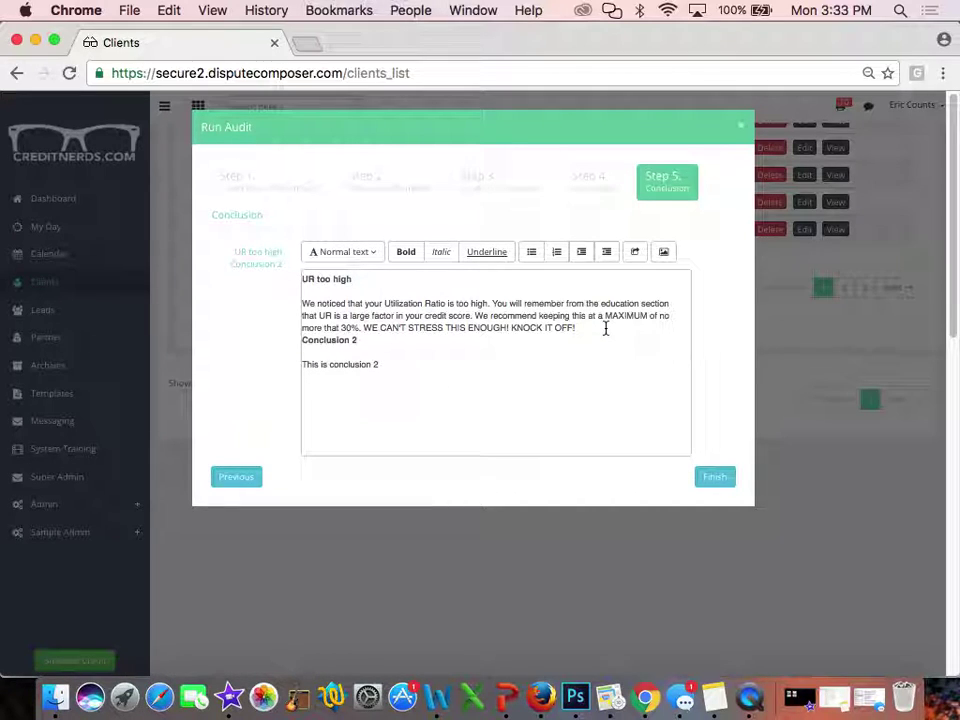
key(Return)
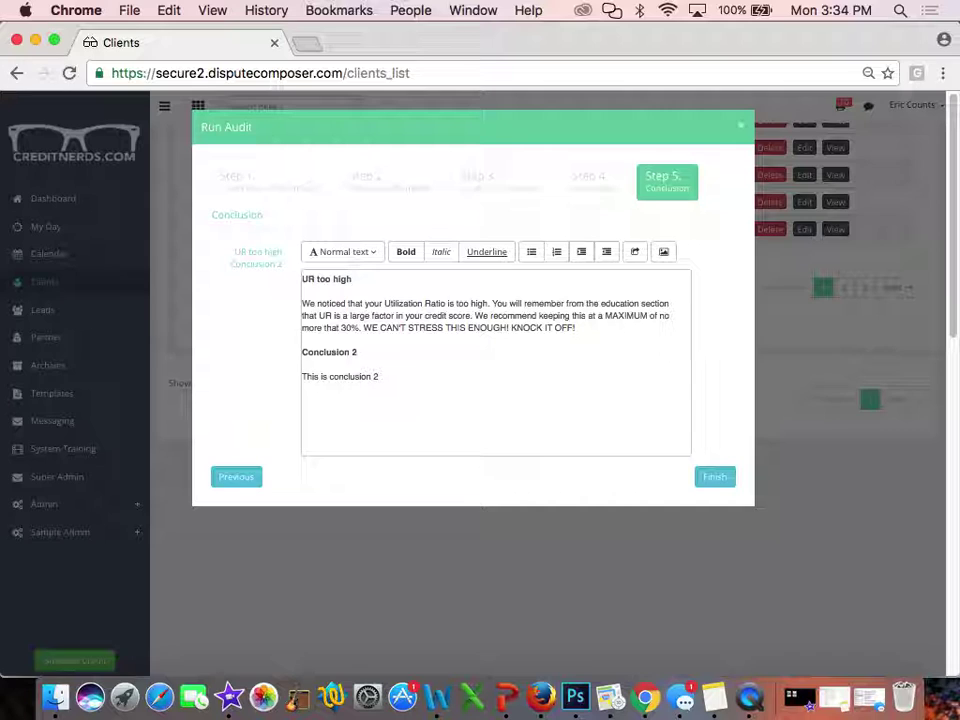
right_click(606, 330)
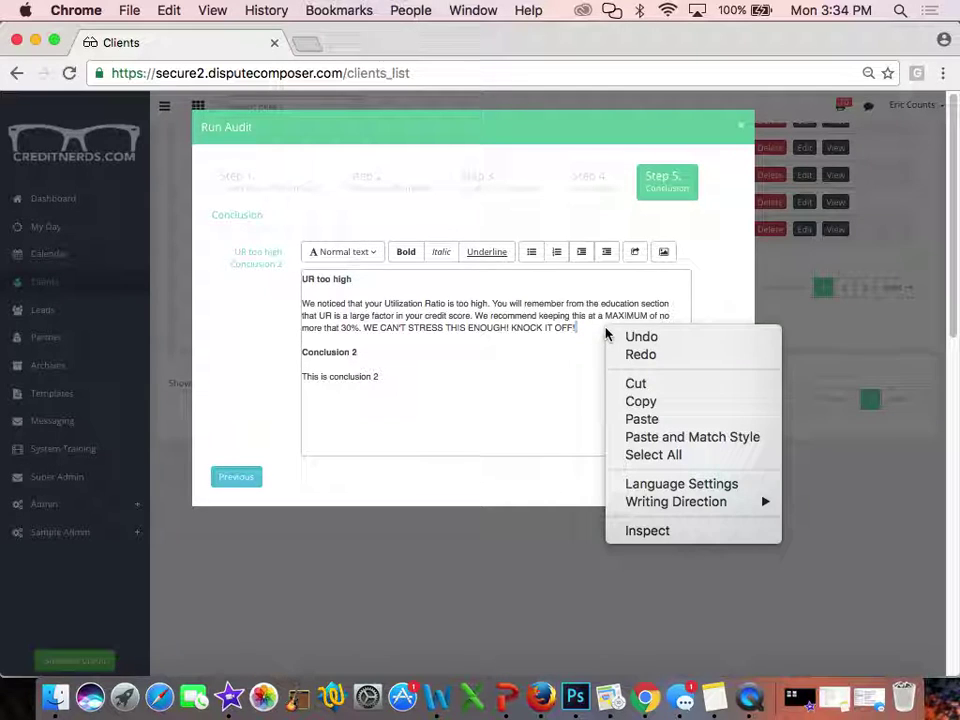
click(295, 318)
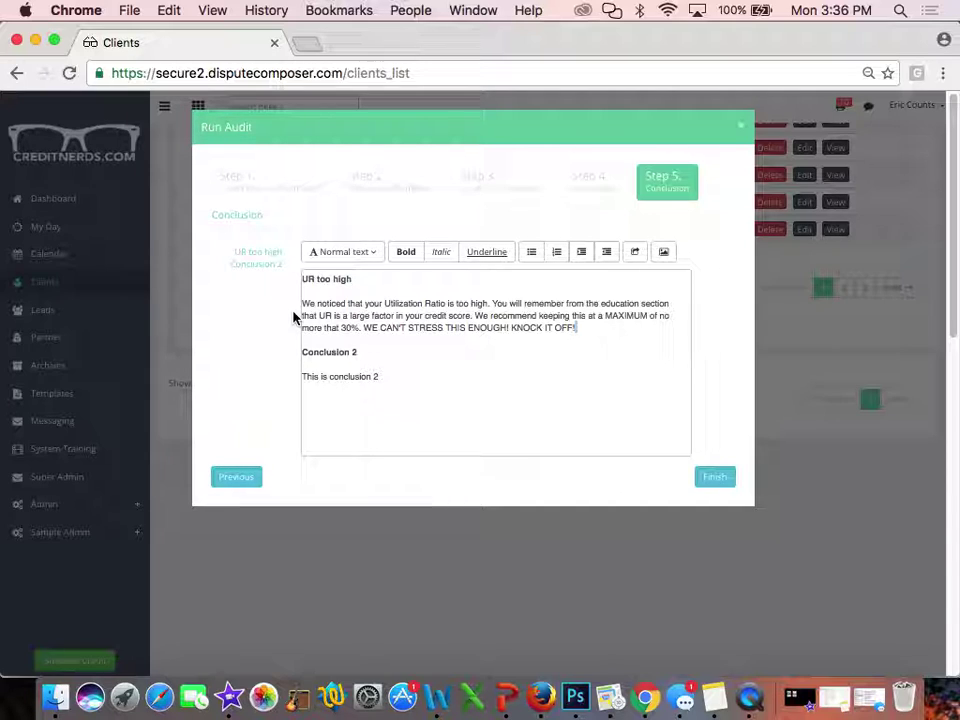
Finish the audit, sort the audits table by Date newest first, and view the newest audit
click(706, 483)
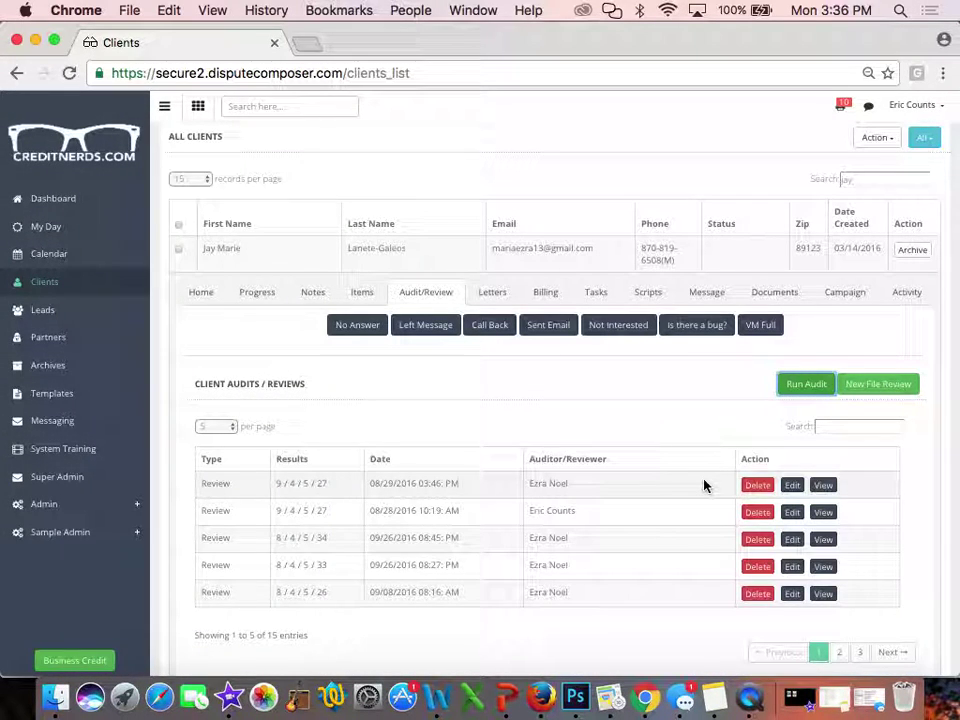
click(381, 457)
click(381, 457)
click(381, 457)
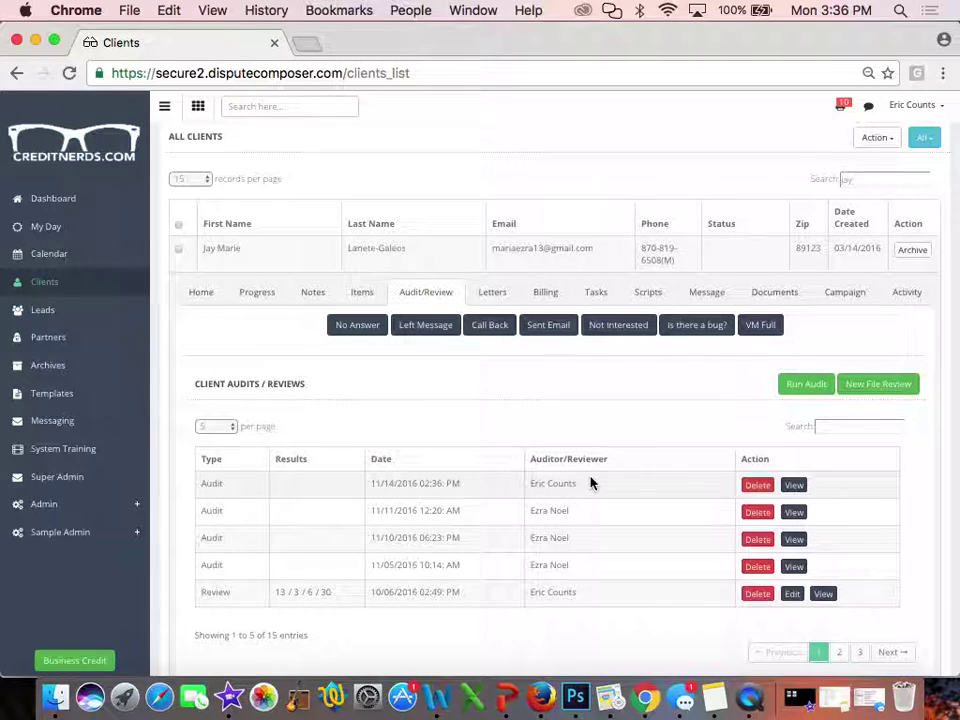
click(796, 485)
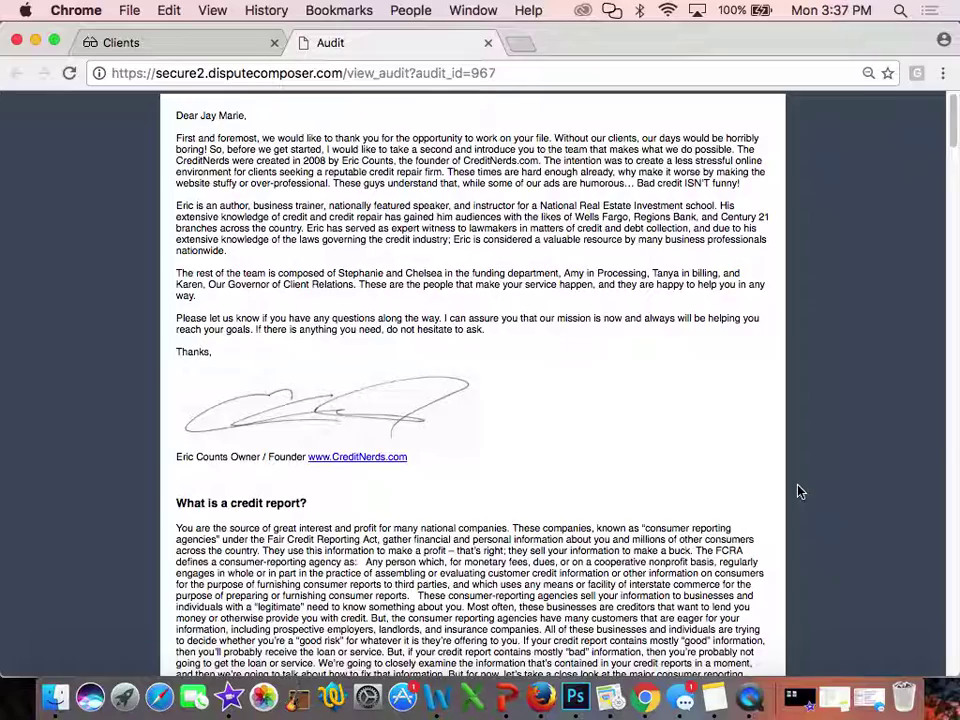
Scroll the report, highlighting the added General Description sentence and the Personal Info middle-name placeholder
scroll(523, 519, down, 10)
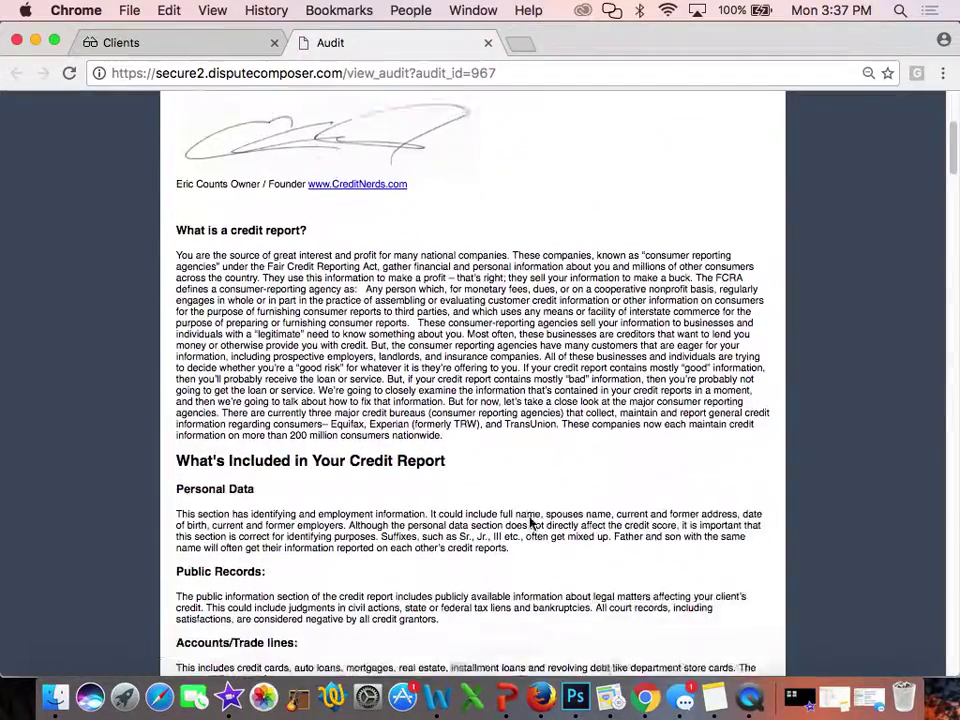
scroll(532, 522, down, 20)
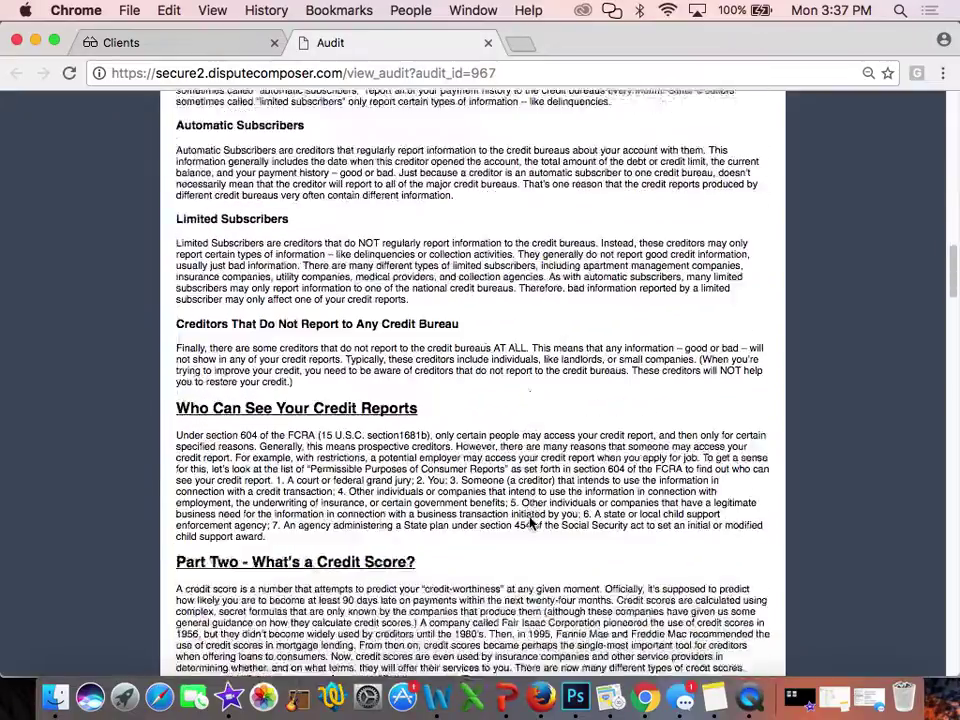
scroll(532, 522, down, 20)
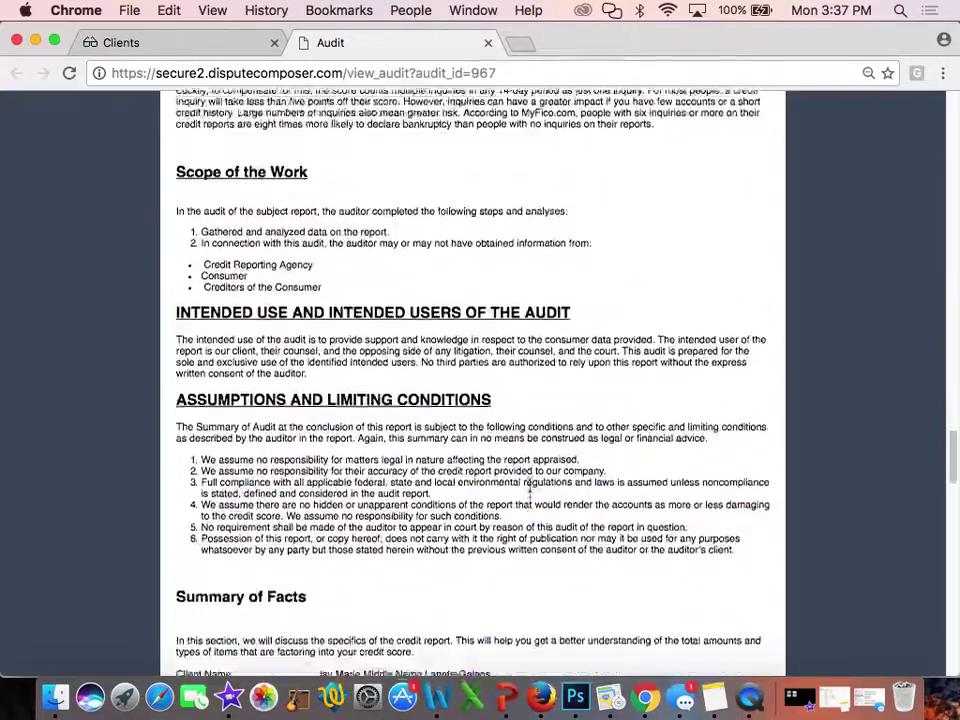
scroll(530, 495, up, 10)
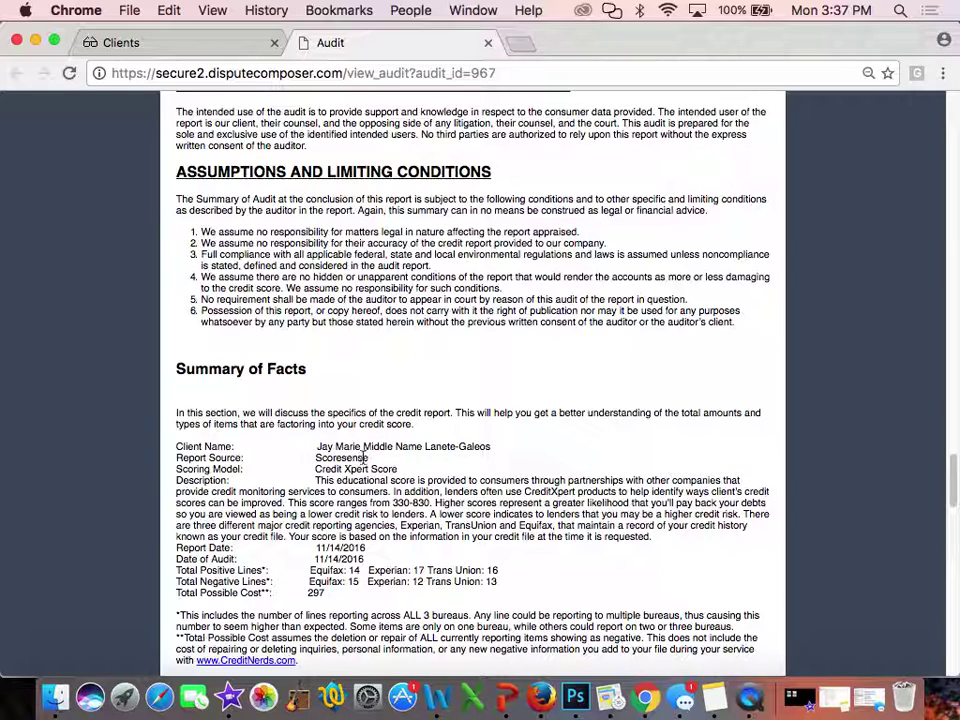
scroll(475, 474, down, 3)
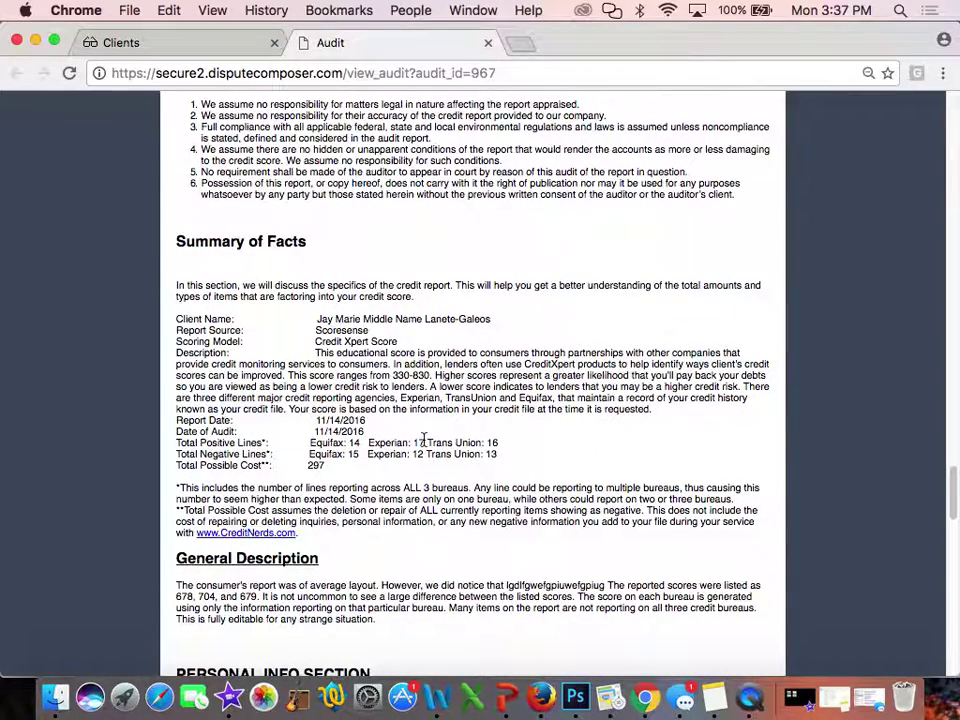
scroll(384, 447, down, 2)
scroll(384, 447, down, 3)
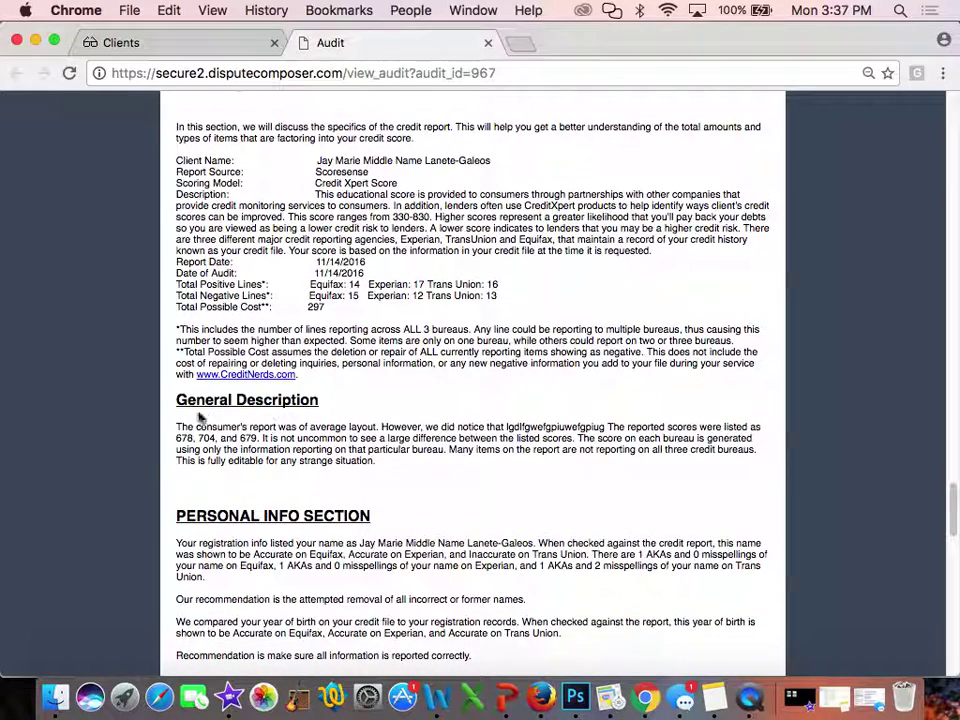
drag(386, 427, 606, 426)
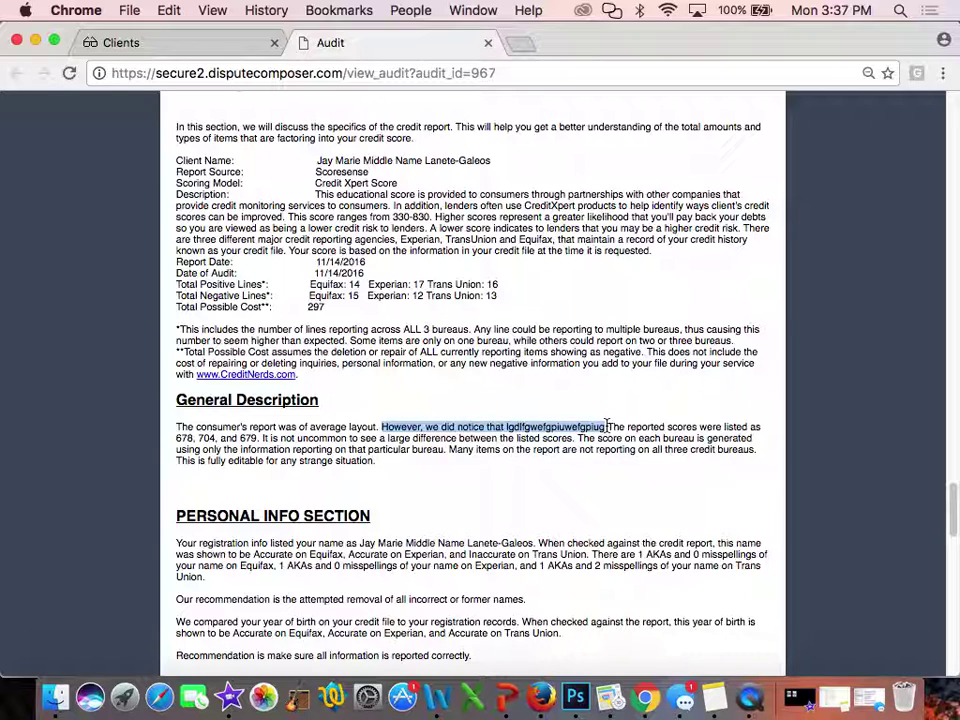
scroll(606, 426, down, 4)
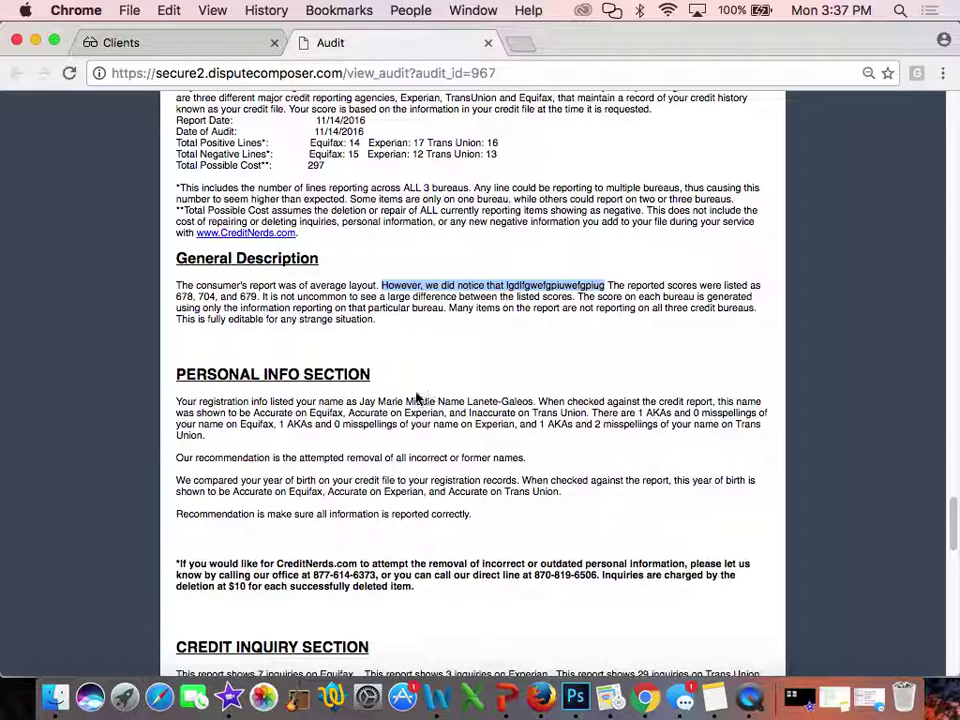
drag(406, 402, 466, 404)
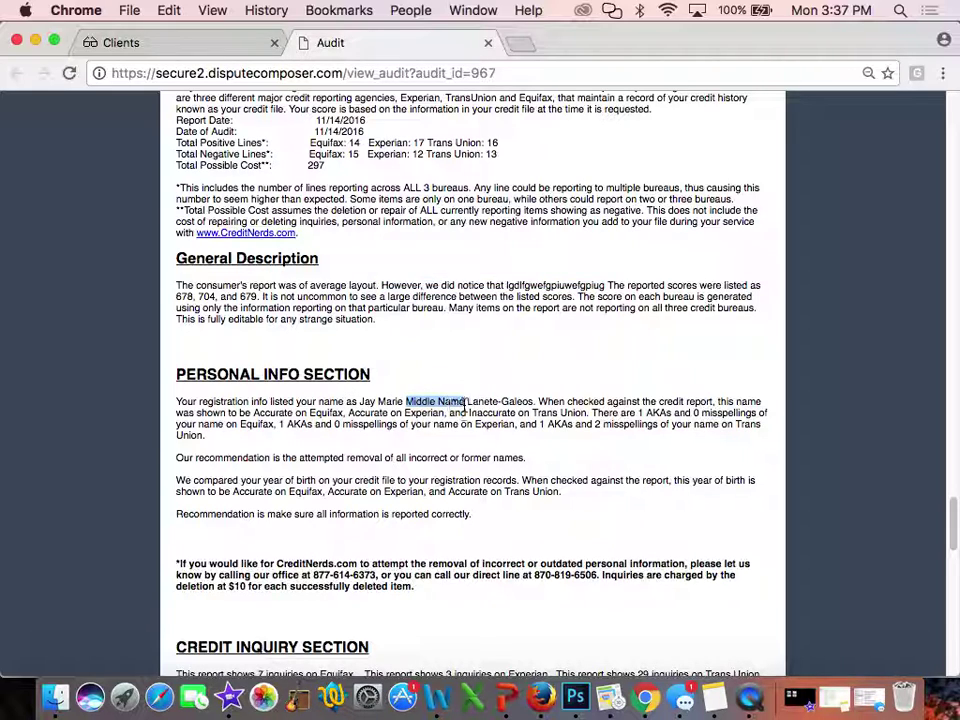